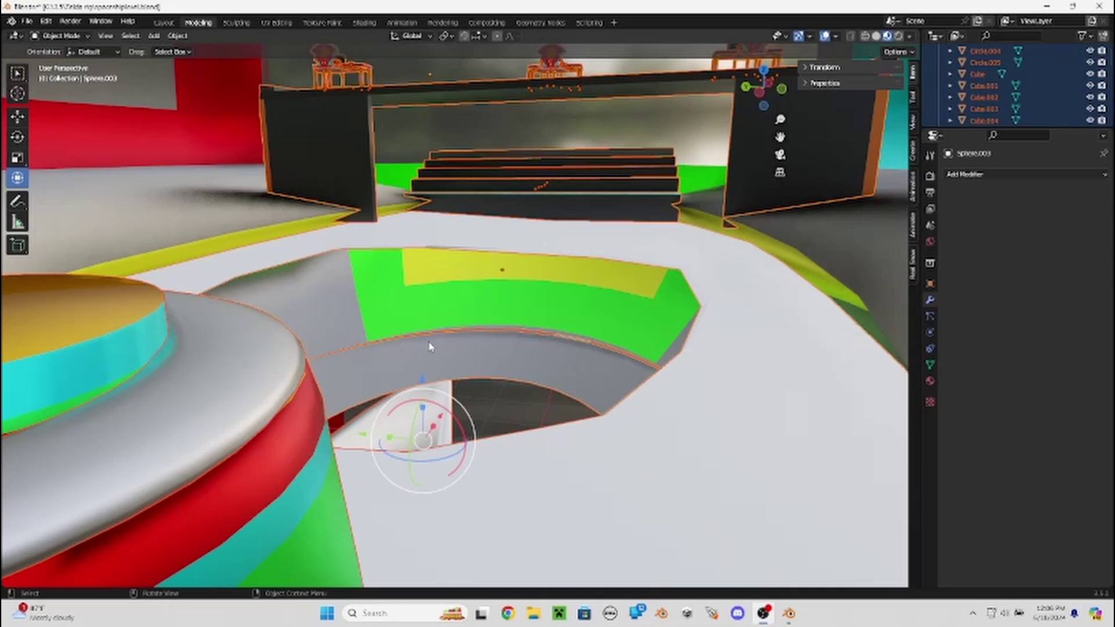
Draw a long, narrow box base on the floor just below the yellow rail.
middle_click_drag(428, 347, 427, 274)
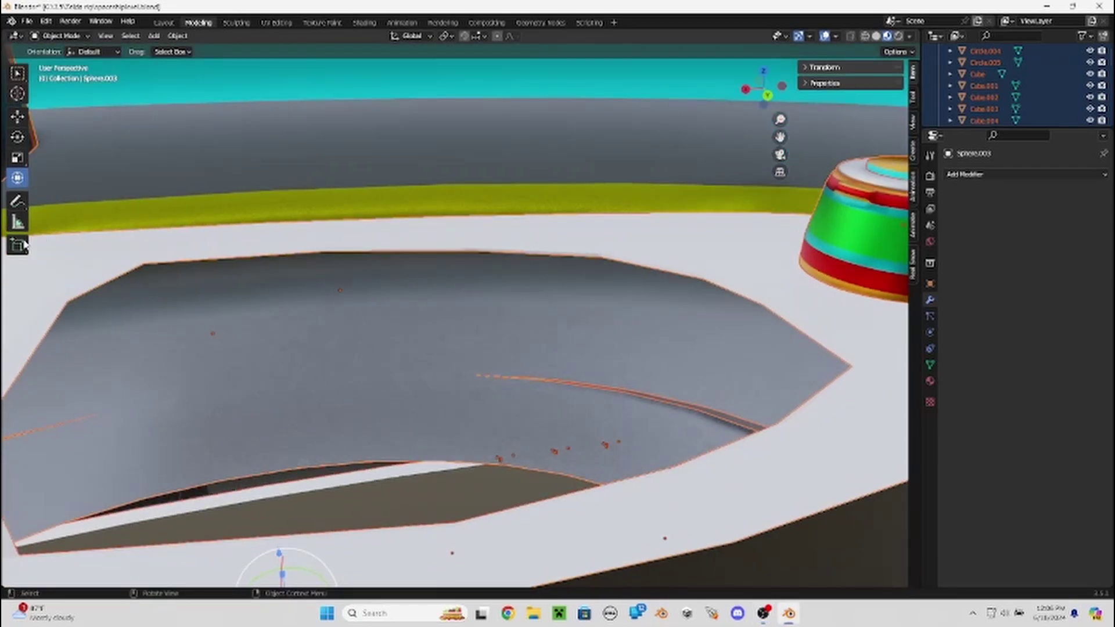
left_click(17, 244)
middle_click_drag(291, 157, 294, 219, "shift")
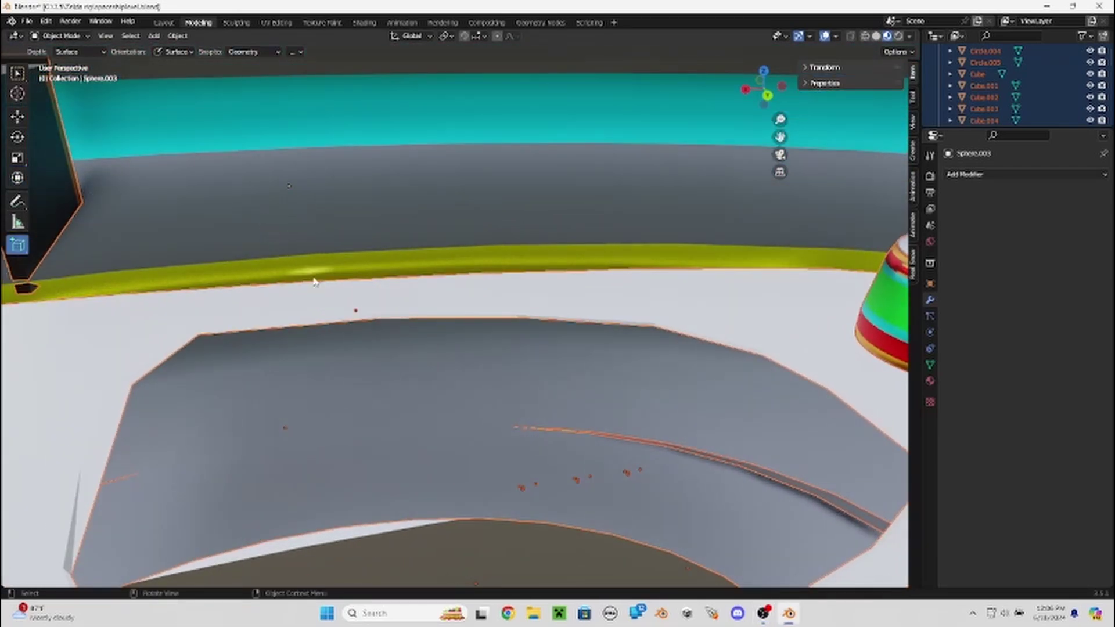
left_click_drag(306, 302, 427, 306)
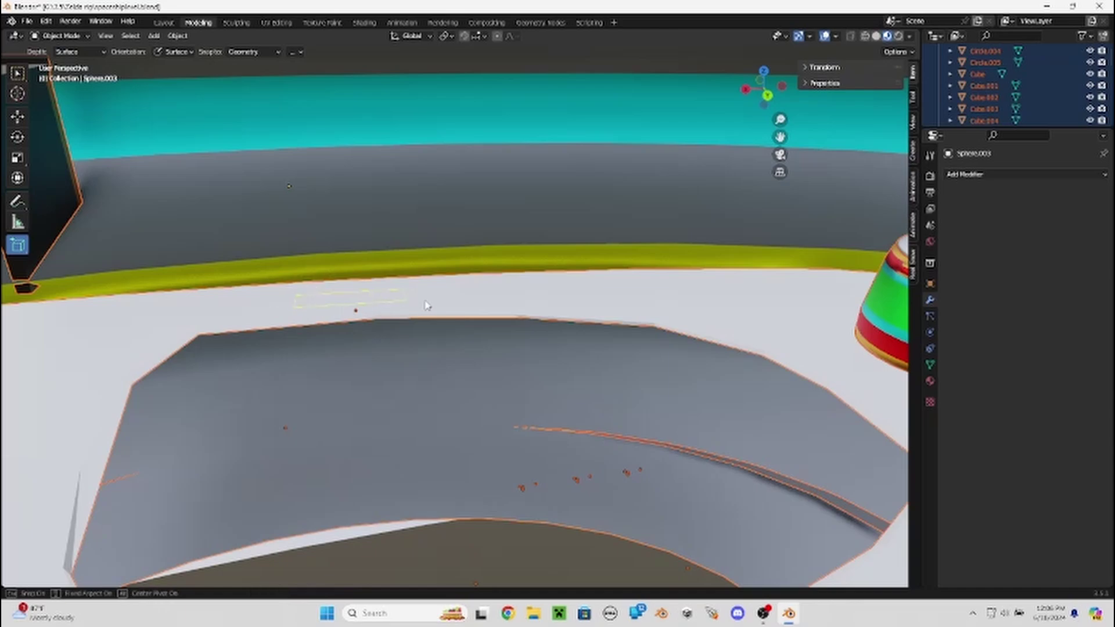
Set the box height to finish the long bar.
left_click_drag(550, 281, 548, 278)
left_click(547, 279)
scroll(478, 291, "up", 5)
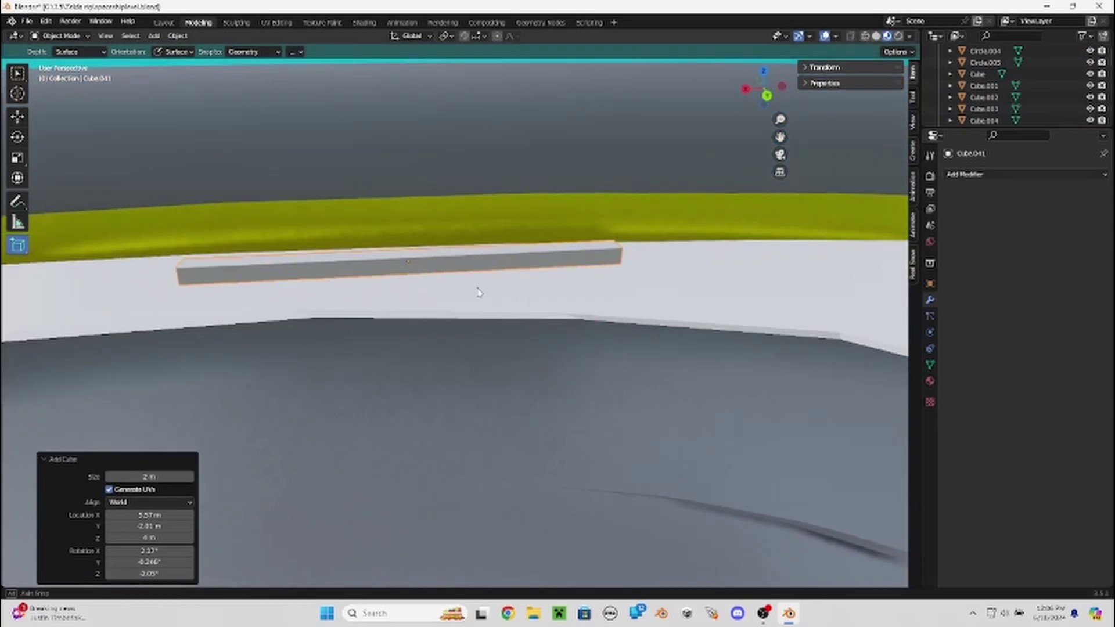
mouse_move(463, 288)
middle_mouse_down()
mouse_move(422, 345)
mouse_move(144, 287)
middle_mouse_up()
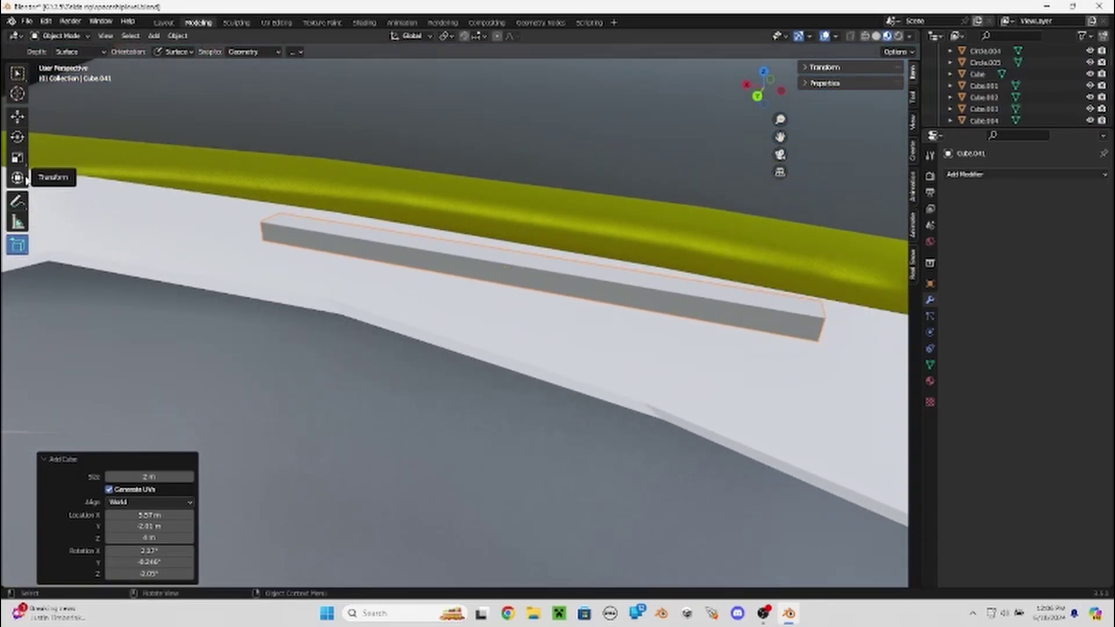
left_click(18, 178)
Give the bar a 0.24 m, 12-segment Bevel, shade it smooth, and scale Y to 0.620.
left_click(952, 174)
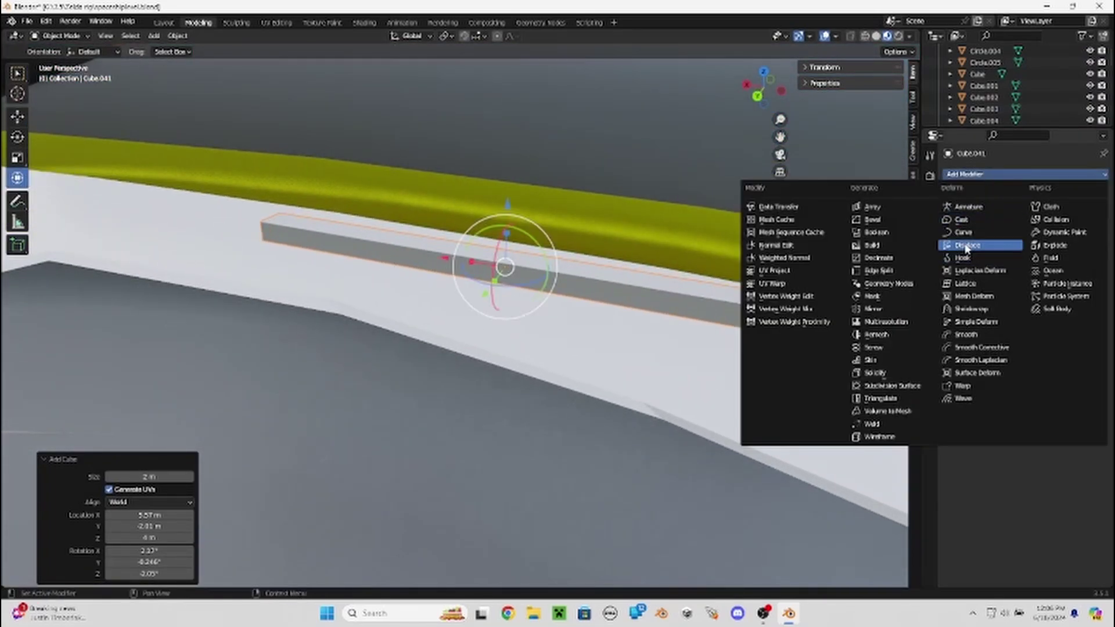
left_click(890, 221)
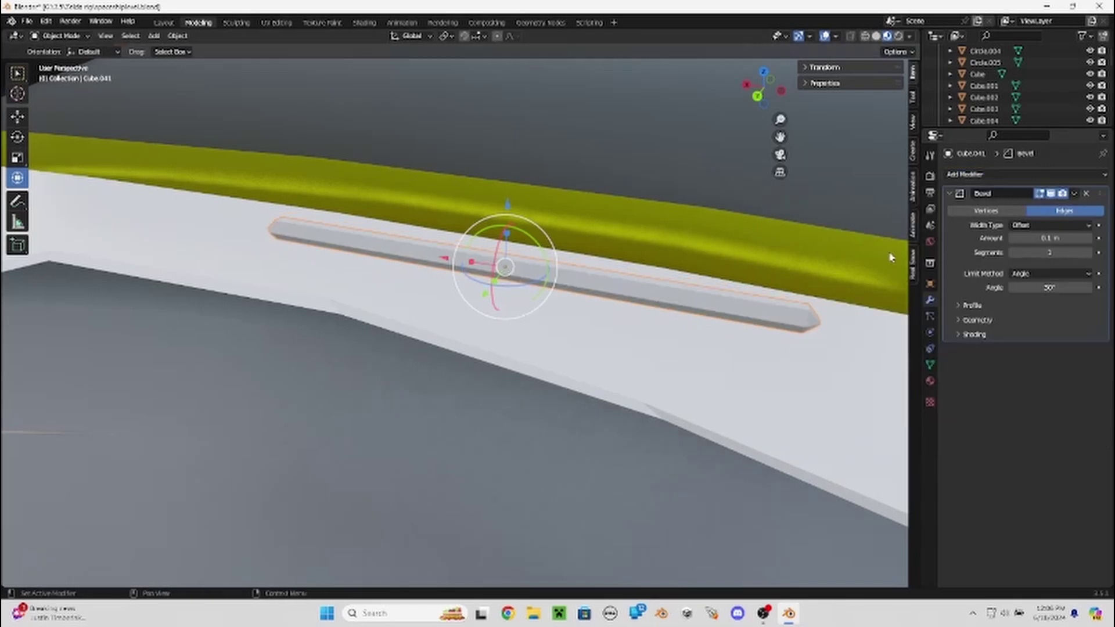
middle_click_drag(764, 278, 696, 273)
left_click_drag(1048, 238, 1063, 238)
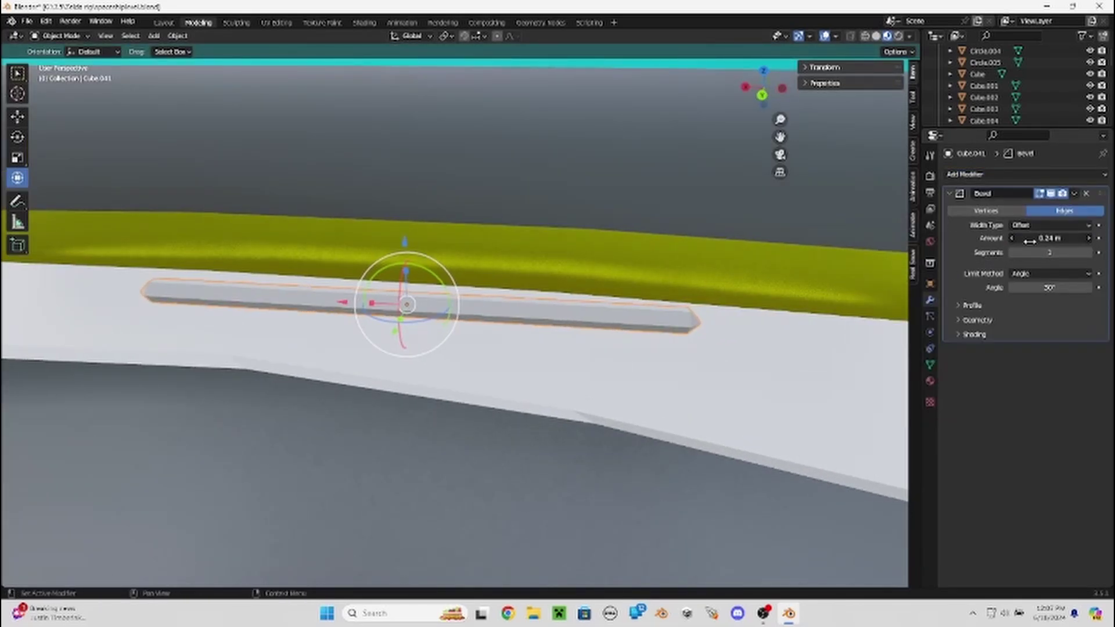
left_click_drag(1039, 253, 1063, 253)
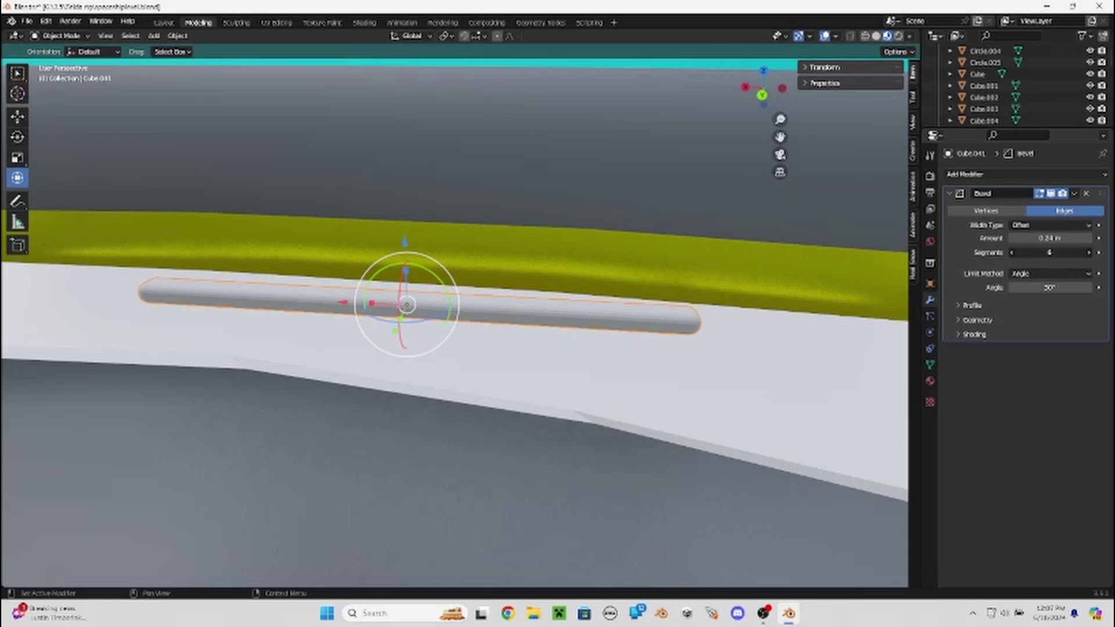
right_click(703, 325)
left_click(703, 324)
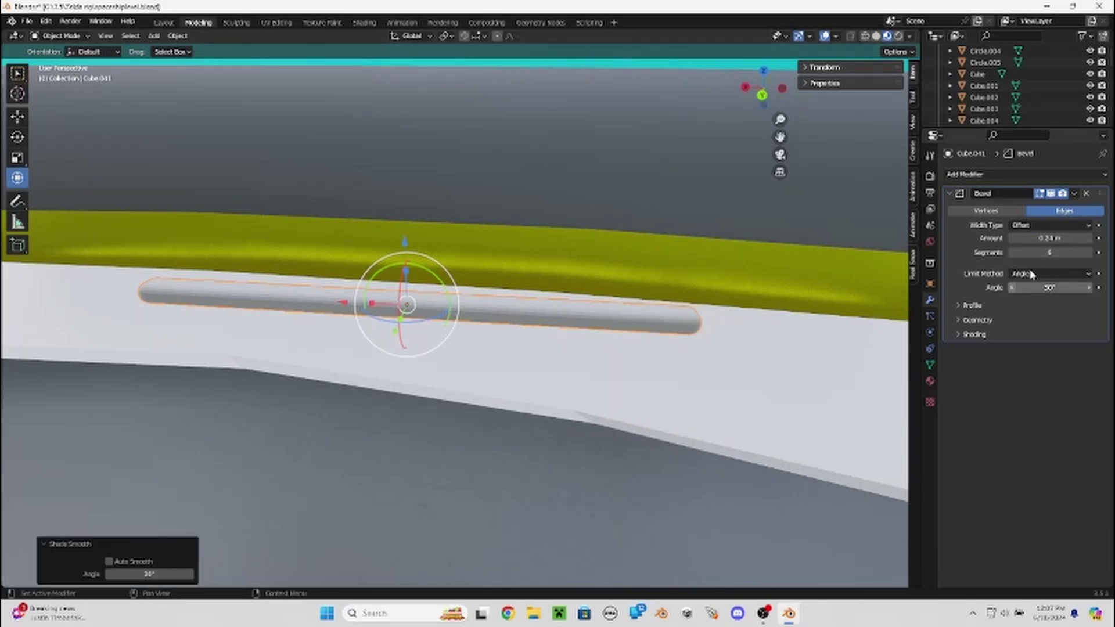
left_click(1088, 253)
type("12")
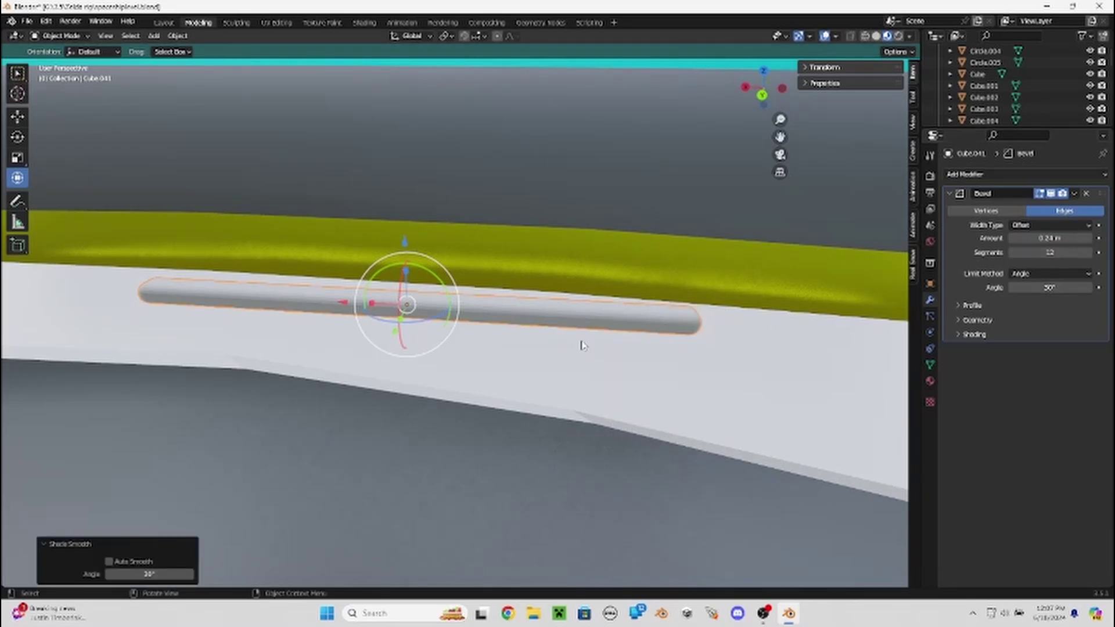
mouse_move(580, 343)
middle_mouse_down()
mouse_move(622, 343)
mouse_move(570, 346)
mouse_move(264, 243)
mouse_move(453, 291)
mouse_move(599, 301)
middle_mouse_up()
mouse_move(589, 324)
left_mouse_down()
mouse_move(566, 317)
mouse_move(709, 347)
left_mouse_up()
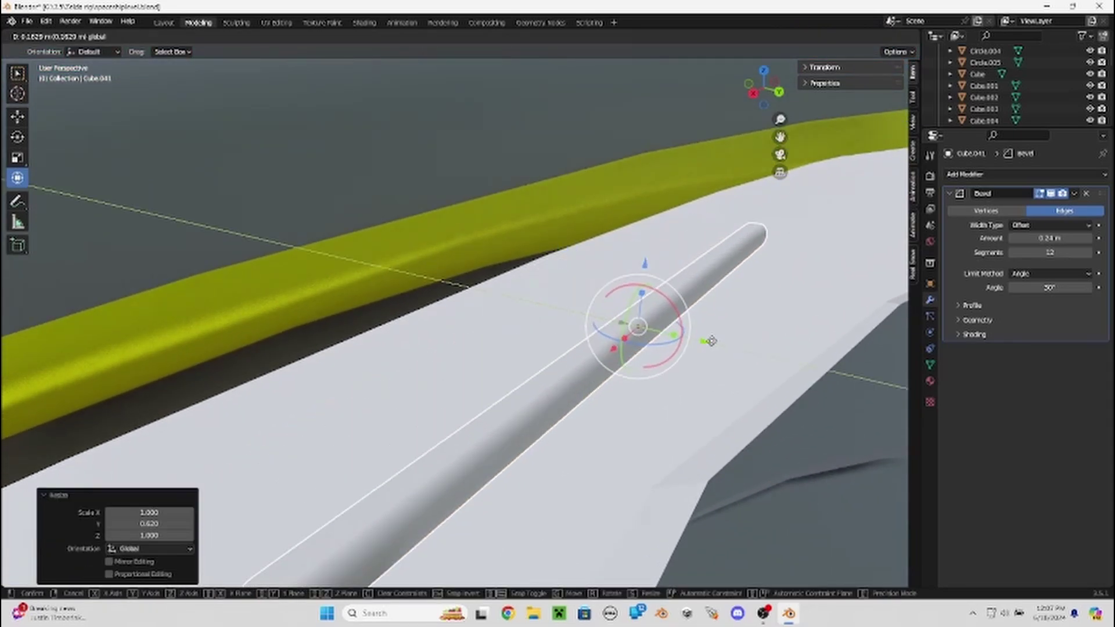
Add three material slots to the rod and create a new material in each.
left_click(929, 382)
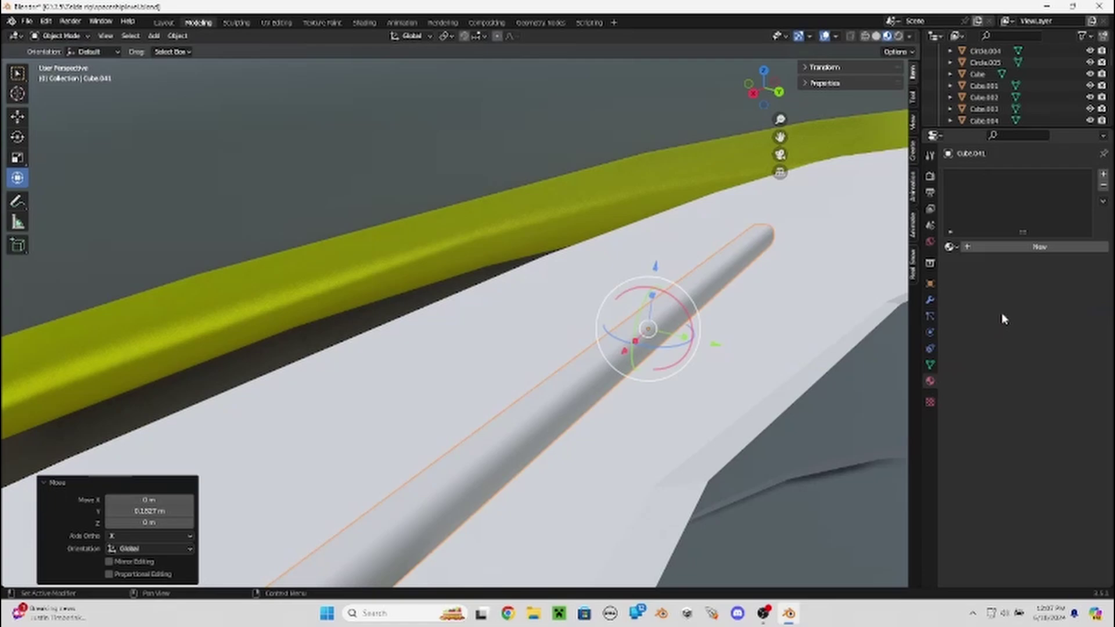
left_click(1103, 173)
left_click(1103, 173)
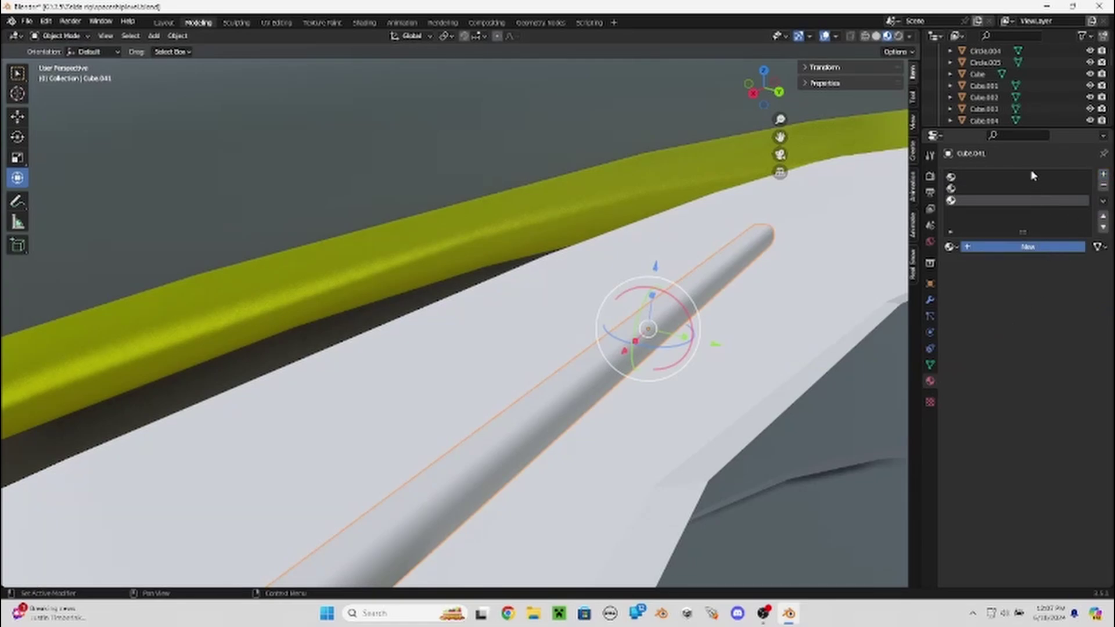
left_click(1028, 246)
left_click(996, 177)
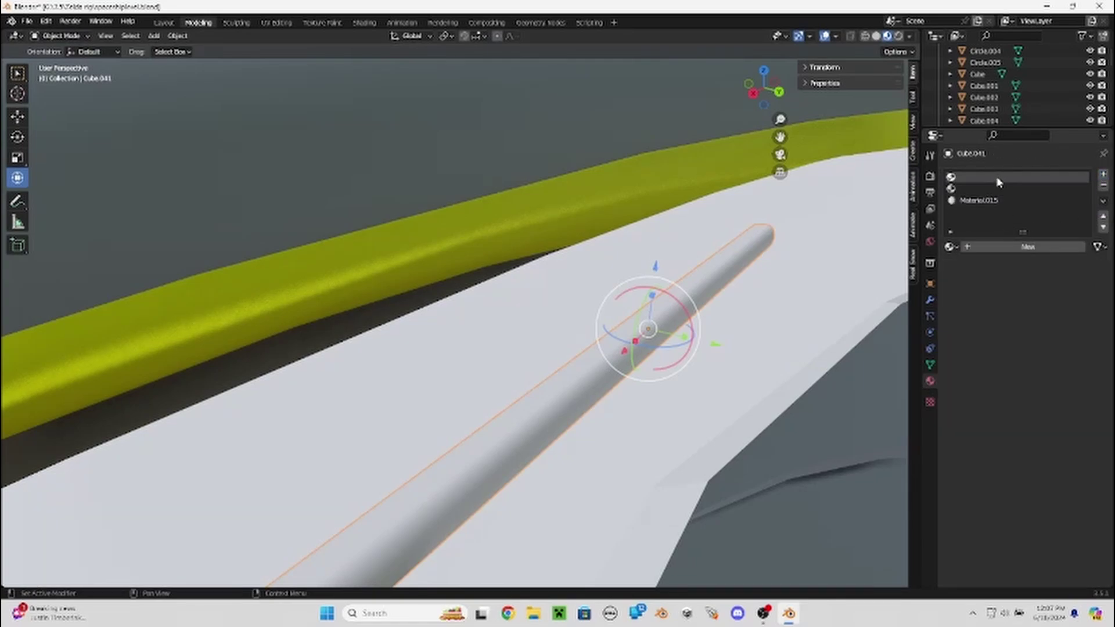
left_click(1008, 248)
left_click(986, 188)
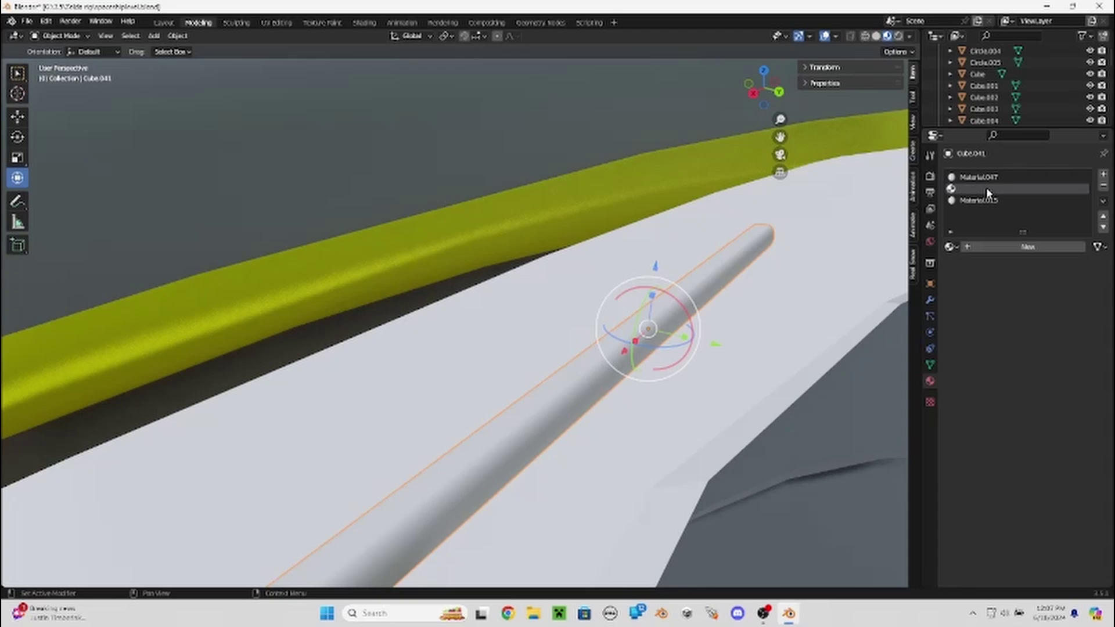
left_click(993, 248)
Set Metallic to 1.000 on Material.049 and Material.015.
scroll(1039, 466, "down", 1)
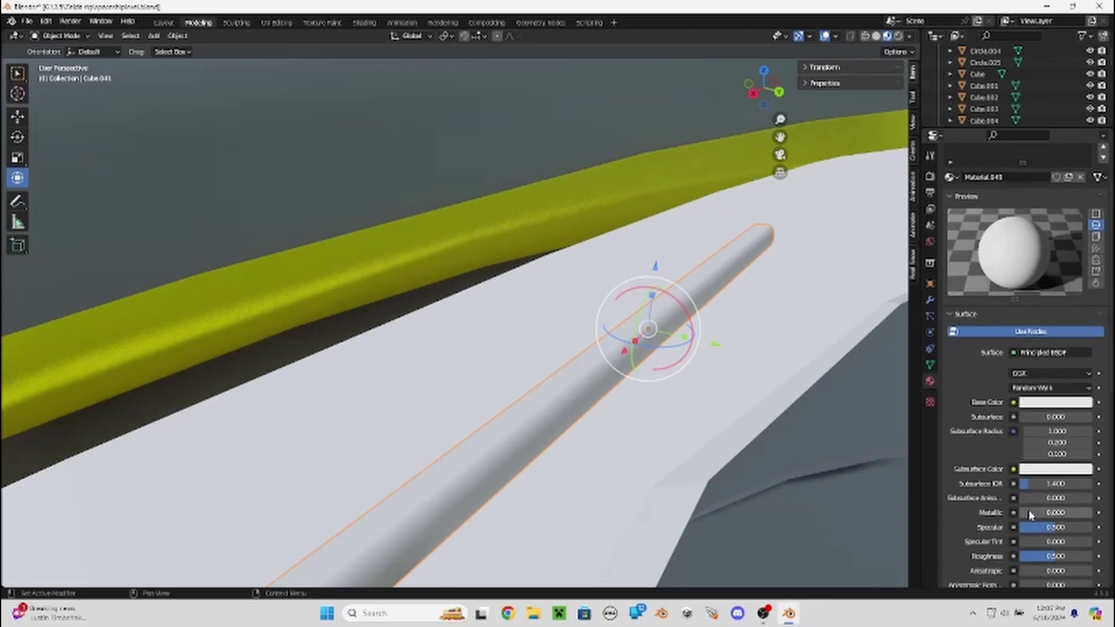
scroll(1039, 466, "down", 1)
left_click(1046, 489)
type("1")
key("Return")
scroll(1022, 441, "down", 1)
scroll(1006, 409, "up", 2)
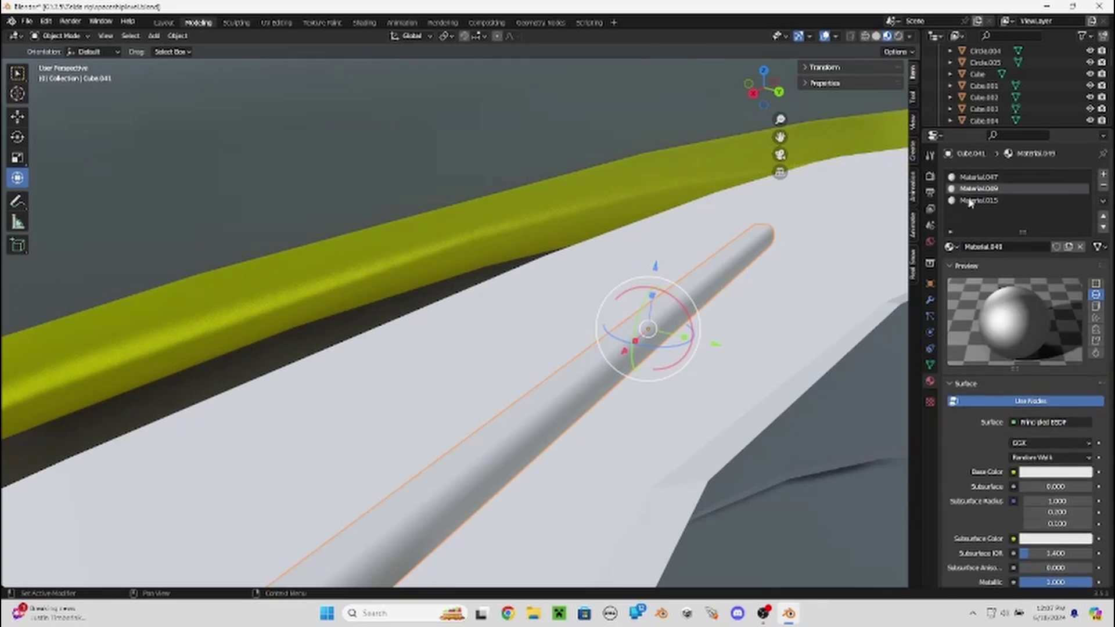
left_click(976, 203)
scroll(999, 476, "down", 3)
left_click(1046, 489)
type("1")
key("Return")
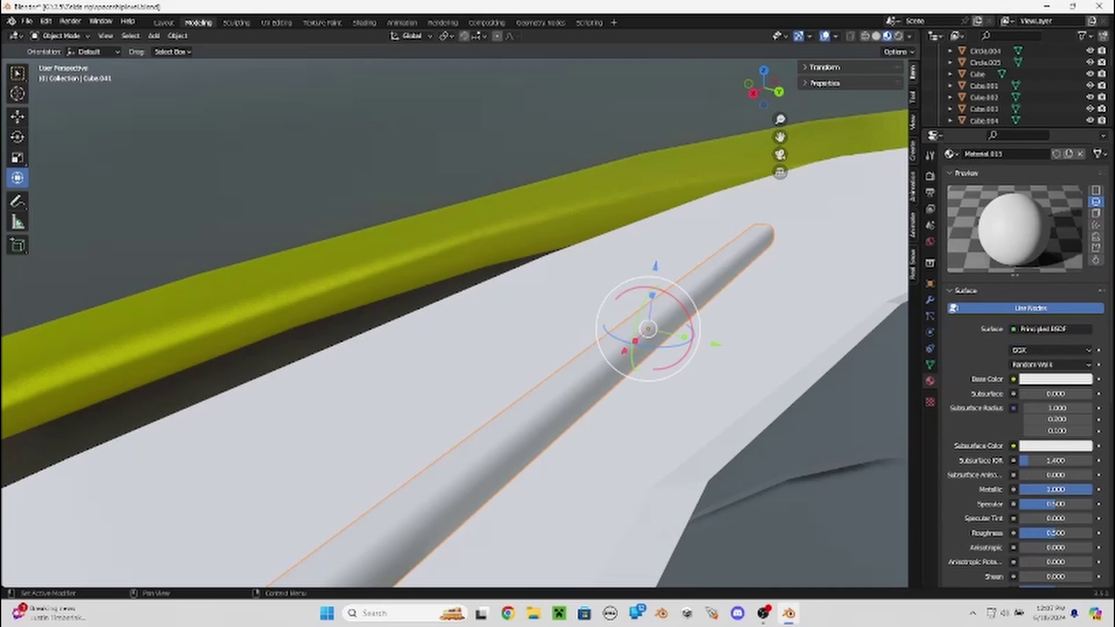
Set Material.047's Metallic to 1.000 as well.
scroll(997, 302, "up", 3)
left_click(987, 177)
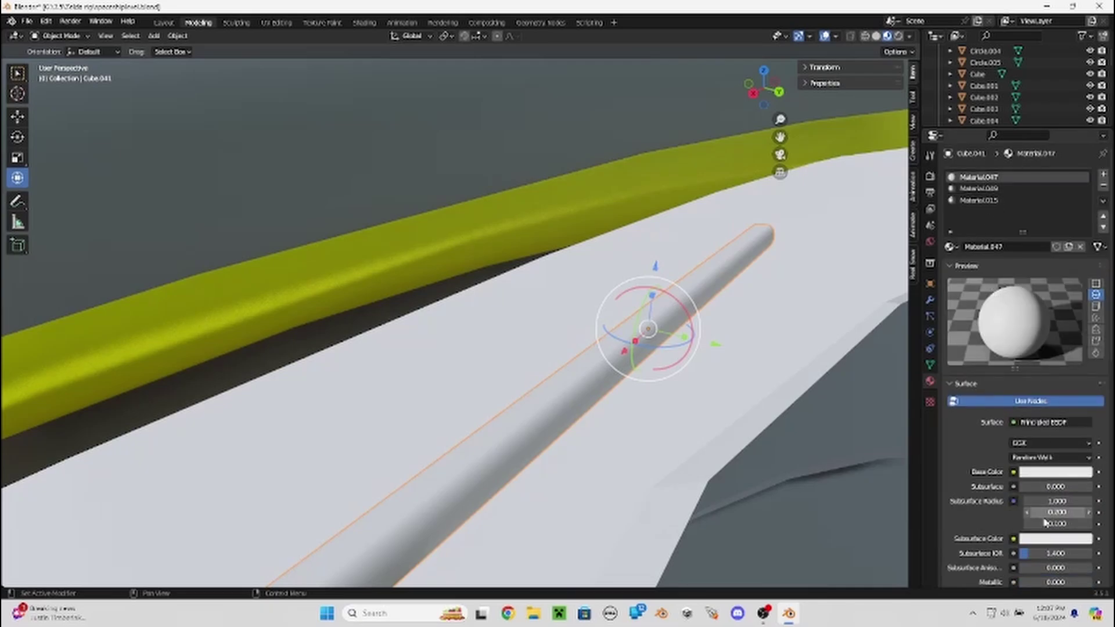
scroll(1039, 517, "down", 3)
left_click(1056, 513)
type("1")
key("Return")
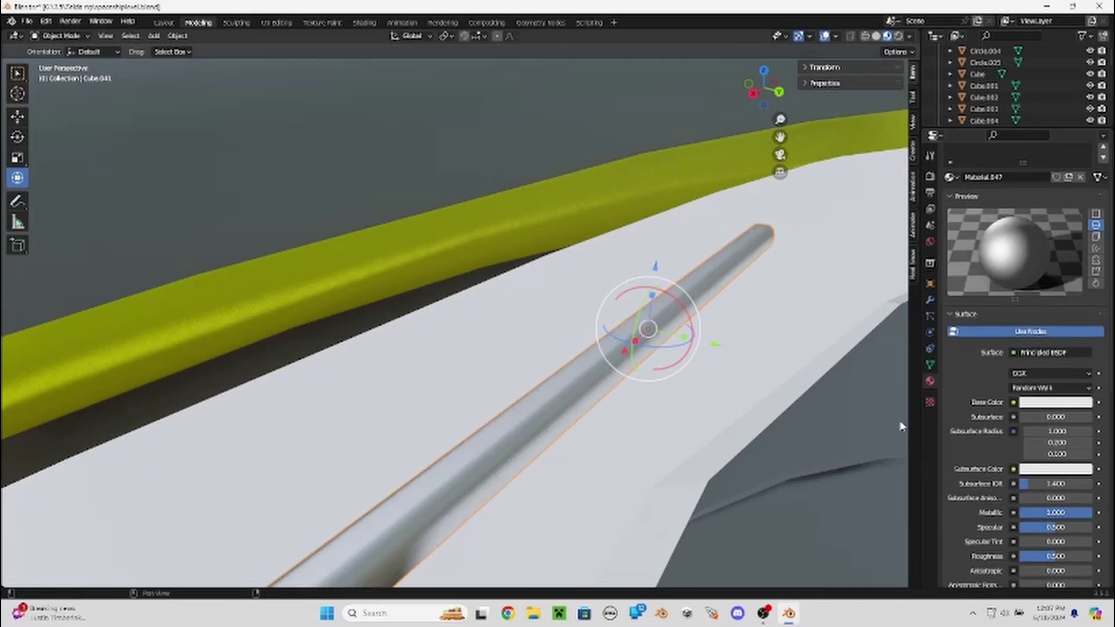
mouse_move(581, 348)
middle_mouse_down()
mouse_move(540, 356)
mouse_move(593, 356)
mouse_move(643, 378)
middle_mouse_up()
Paste a copy of the rod and move it straight up above the yellow rail.
scroll(643, 378, "down", 2)
key("ctrl+v")
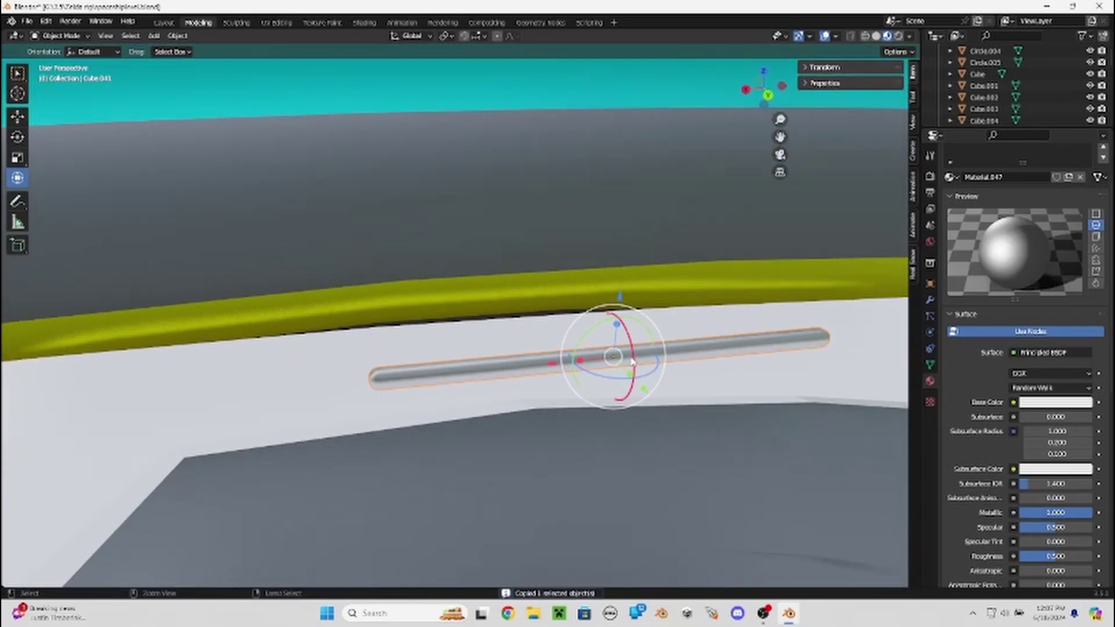
key("g")
key("z")
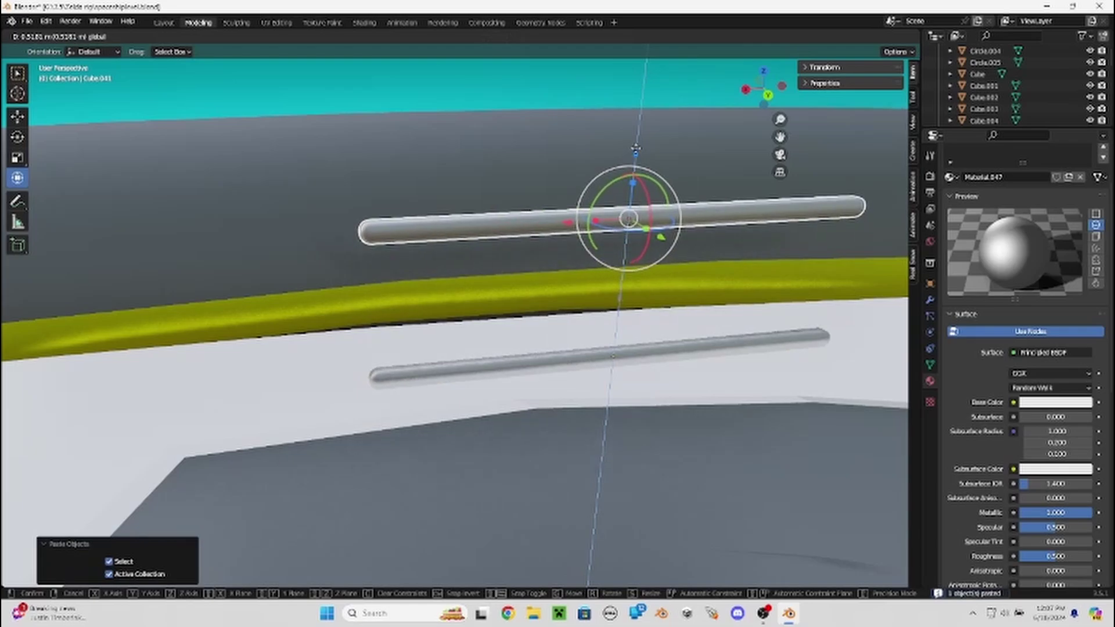
left_click(620, 211)
Paste another rod copy above the original and stretch it on Z to 6.372 into a tall panel.
left_click(530, 363)
key("ctrl+v")
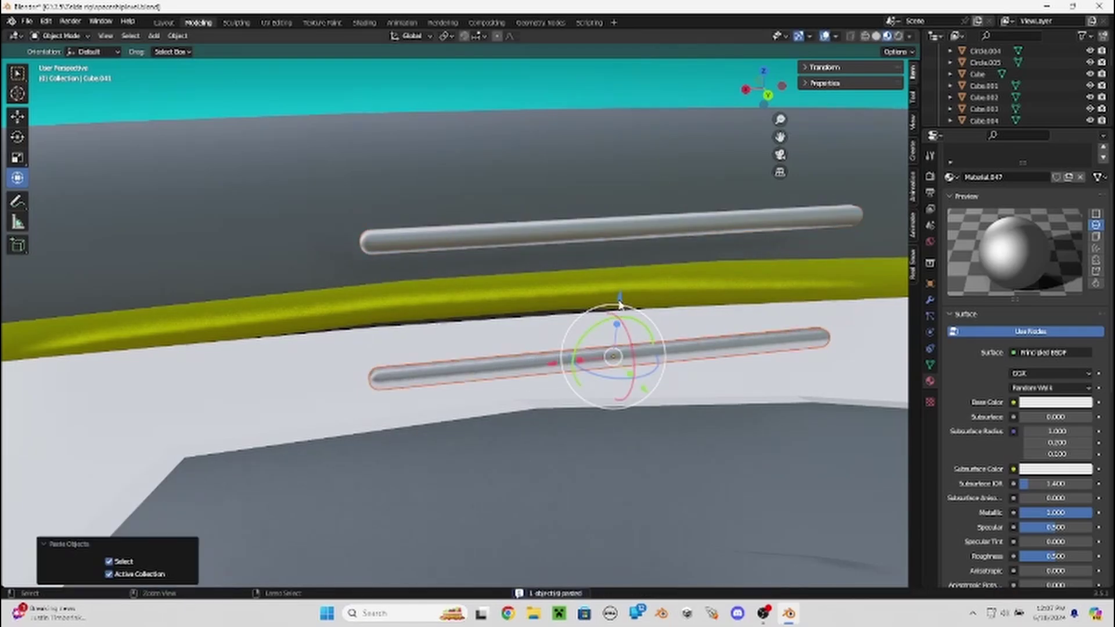
key("g")
key("z")
left_click(623, 248)
key("s")
key("z")
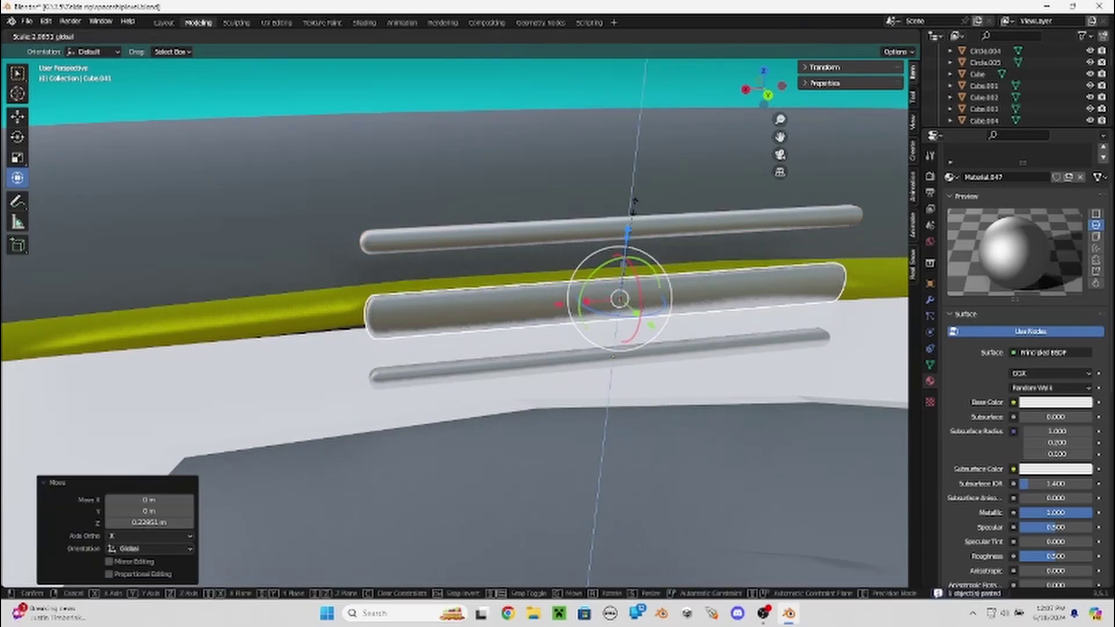
left_click(578, 447)
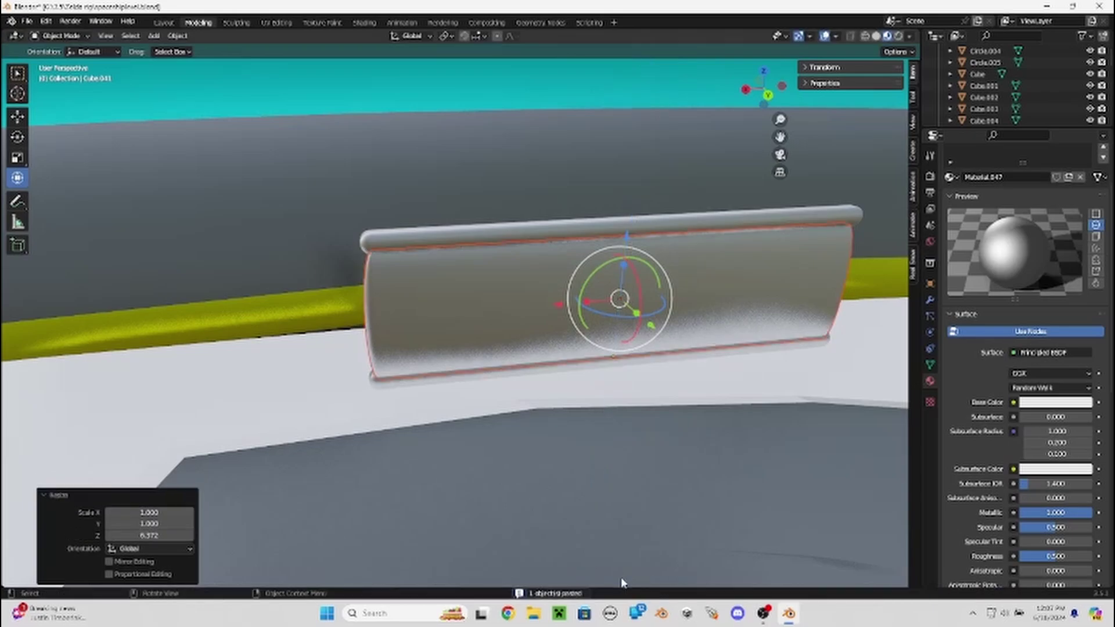
mouse_move(630, 416)
middle_mouse_down()
mouse_move(697, 414)
mouse_move(744, 472)
mouse_move(579, 432)
middle_mouse_up()
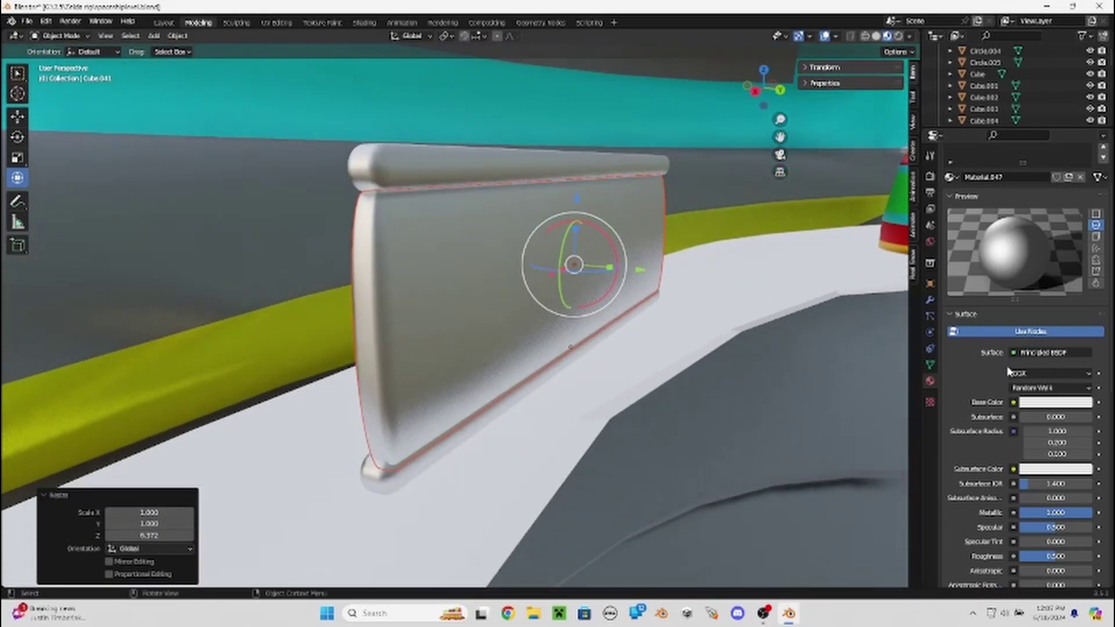
Inset the panel's front face by 0.01575 m in Edit Mode.
key("Tab")
left_click(331, 353)
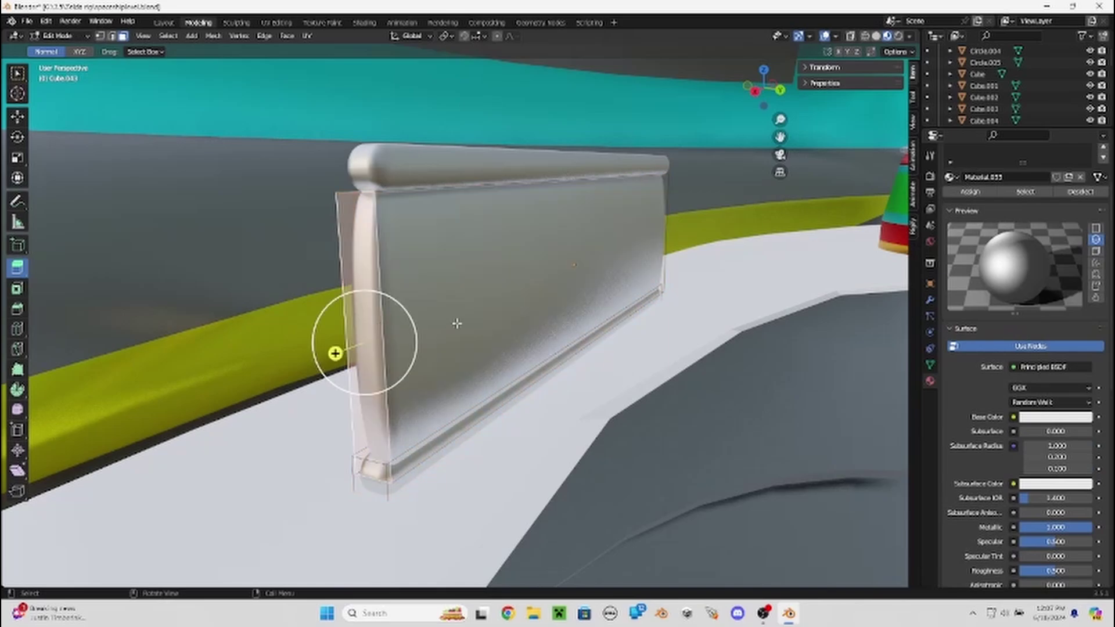
left_click_drag(630, 267, 556, 316)
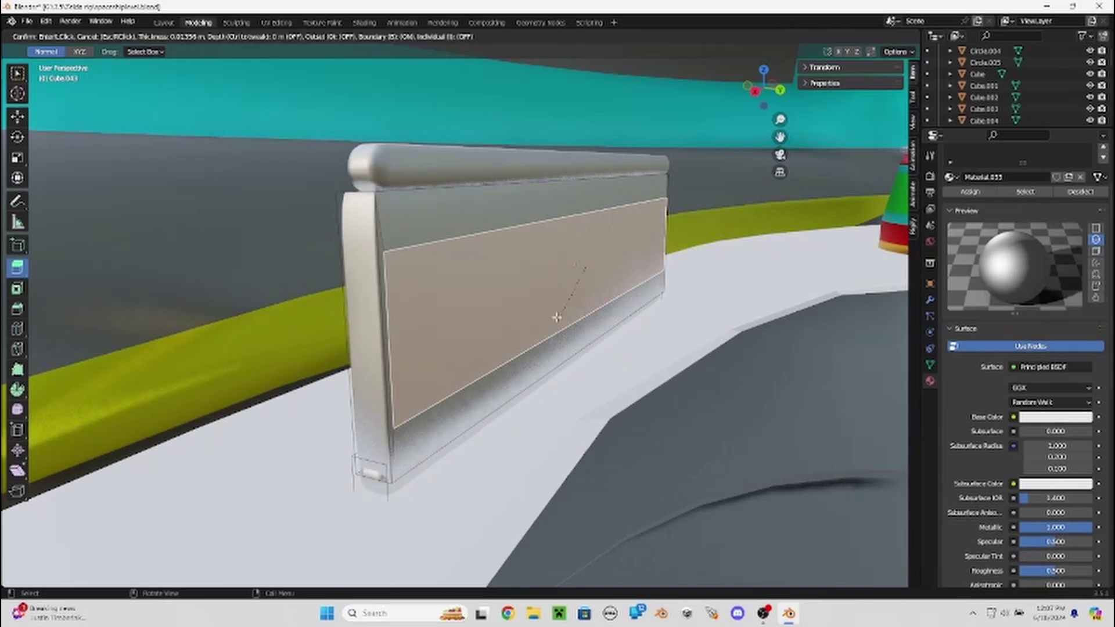
left_click(556, 315)
middle_click_drag(677, 348, 757, 298)
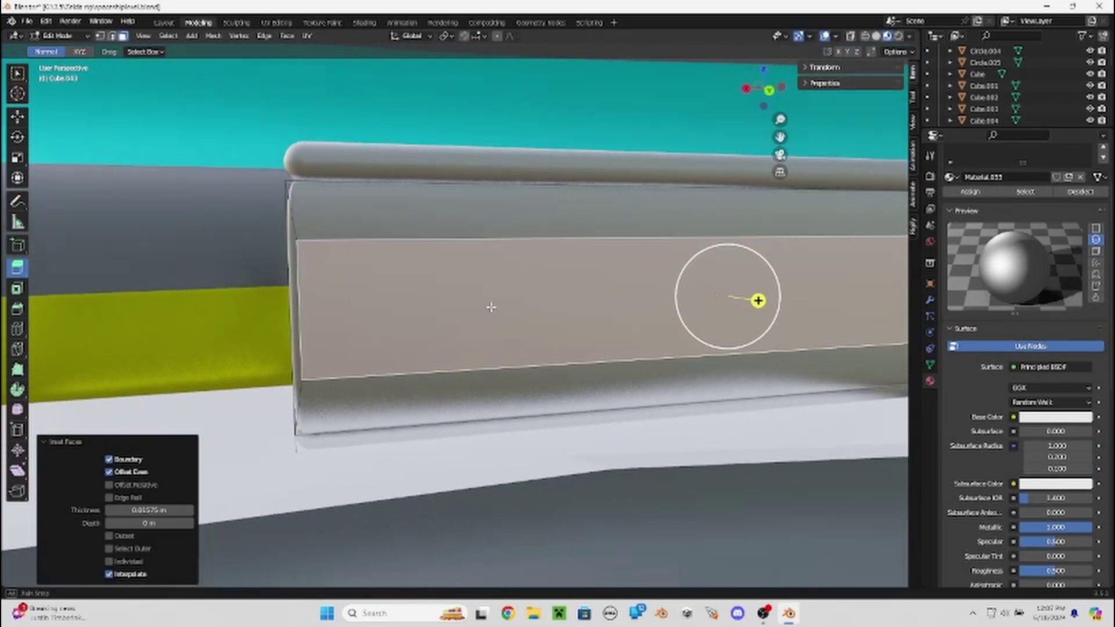
Add two vertical loop cuts near the middle of the panel to outline a door strip.
key("ctrl+r")
scroll(448, 362, "down", 3)
left_click(633, 370)
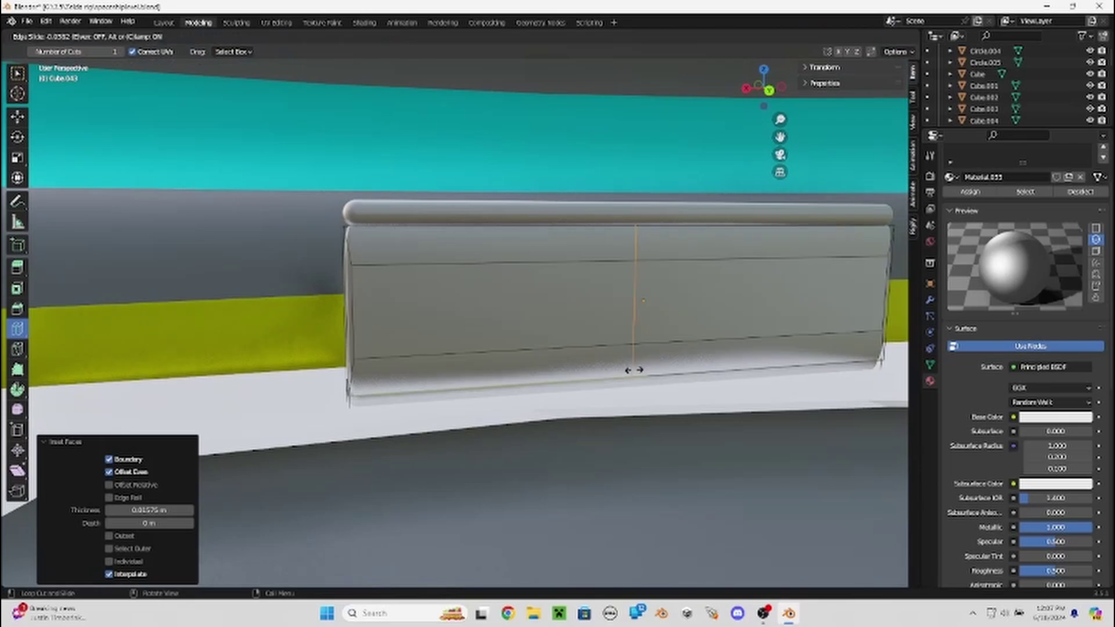
left_click(632, 369)
left_click_drag(755, 349, 591, 354)
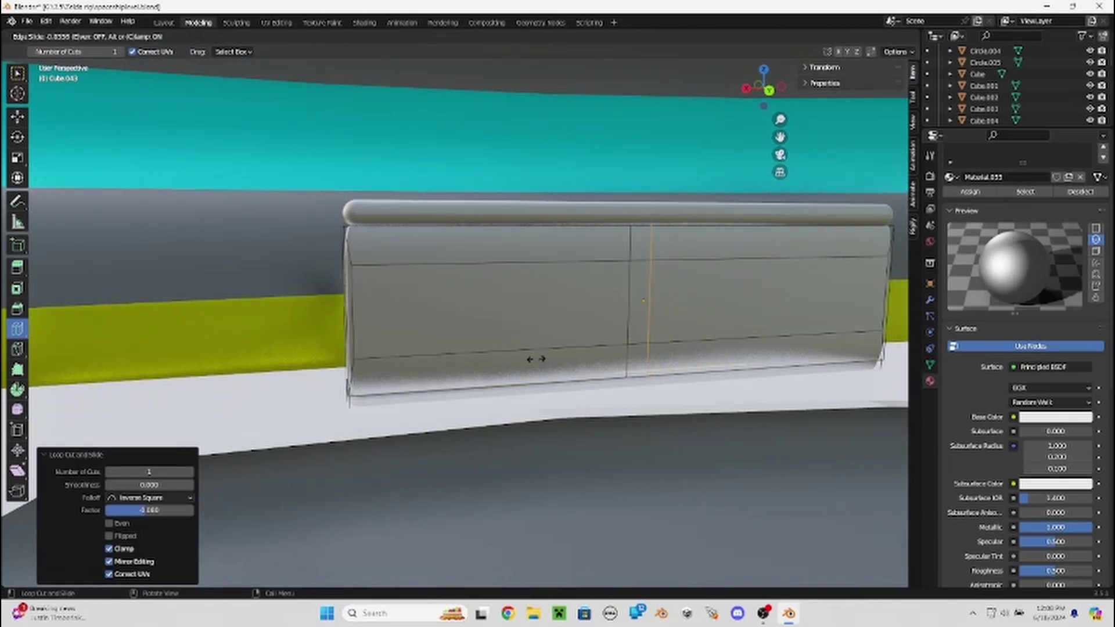
left_click(535, 359)
left_click(27, 271)
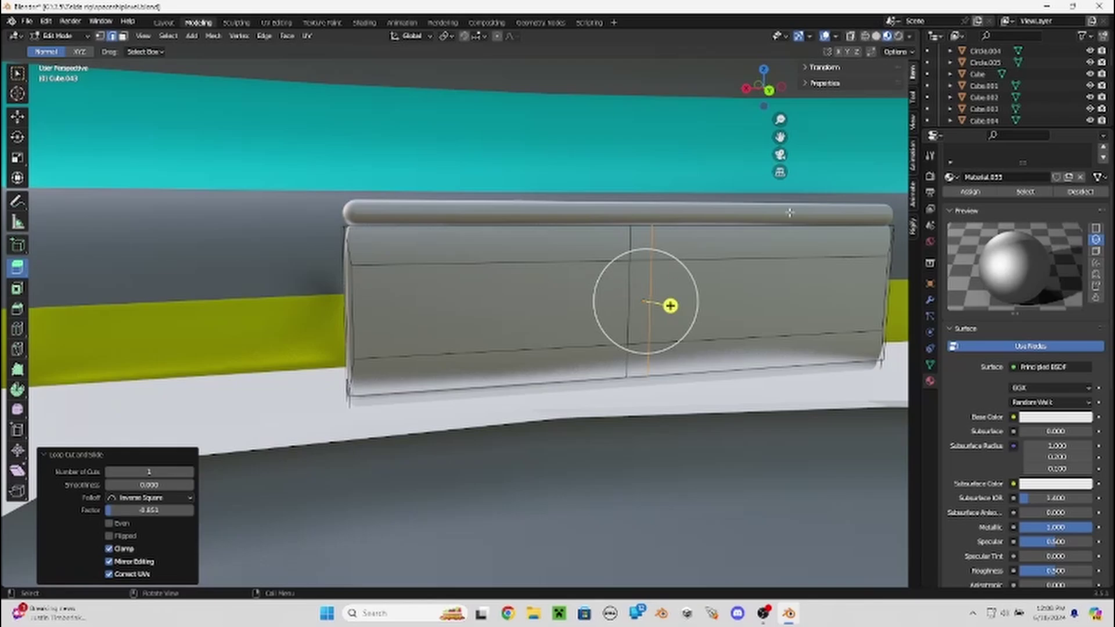
scroll(1013, 440, "up", 3)
Set Material.056 Base Color to red and Material.058 to bright orange.
left_click(979, 189)
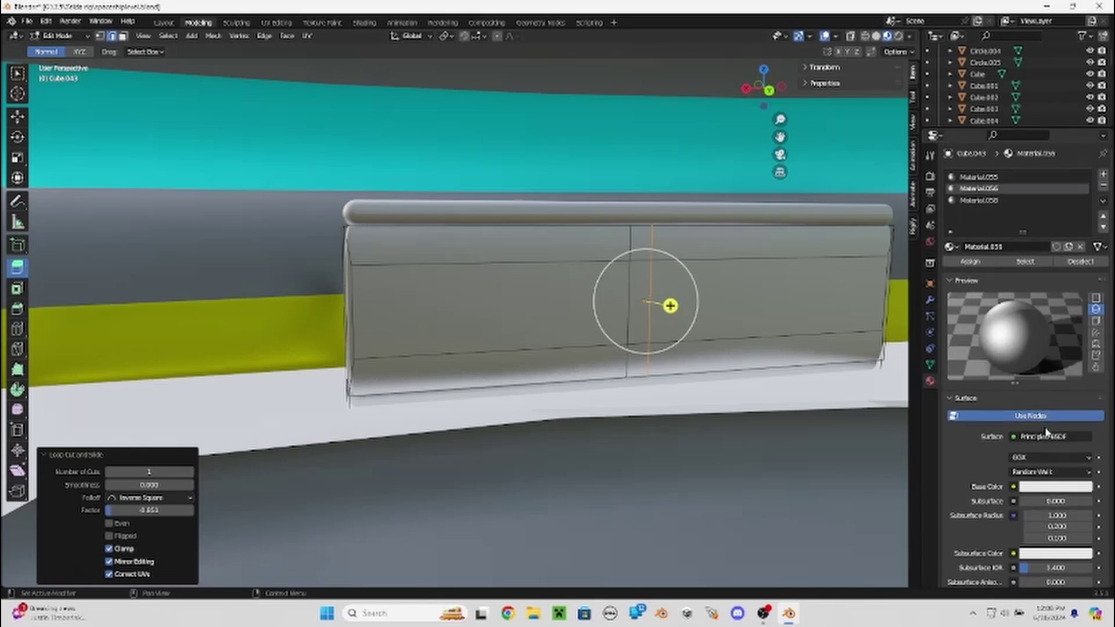
left_click(1051, 486)
left_click(1035, 401)
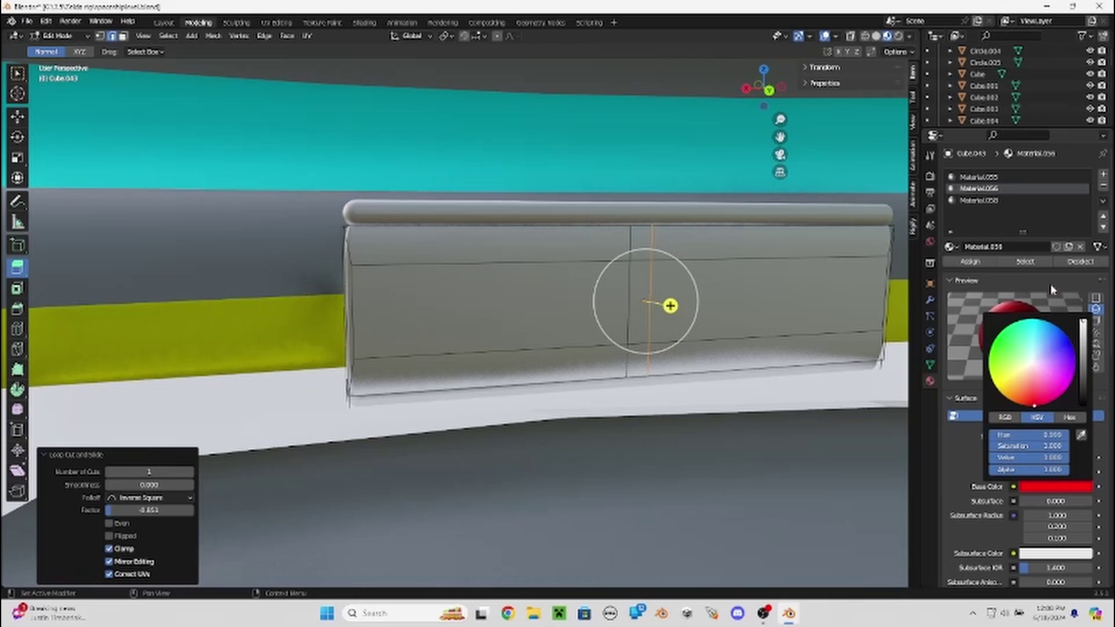
left_click(979, 199)
left_click(1041, 489)
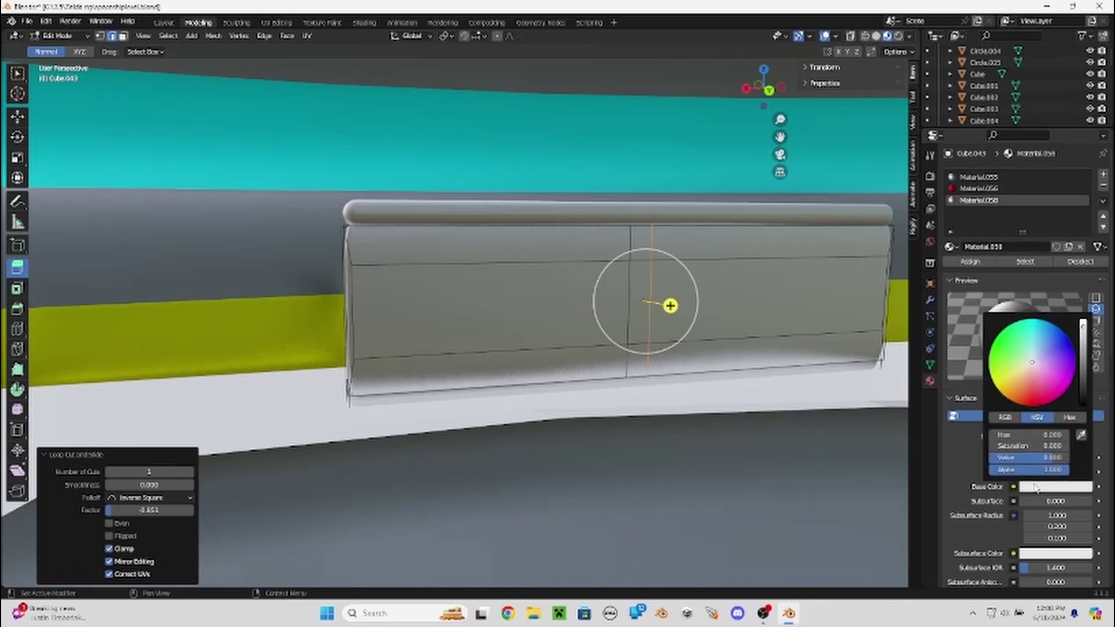
left_click(1013, 397)
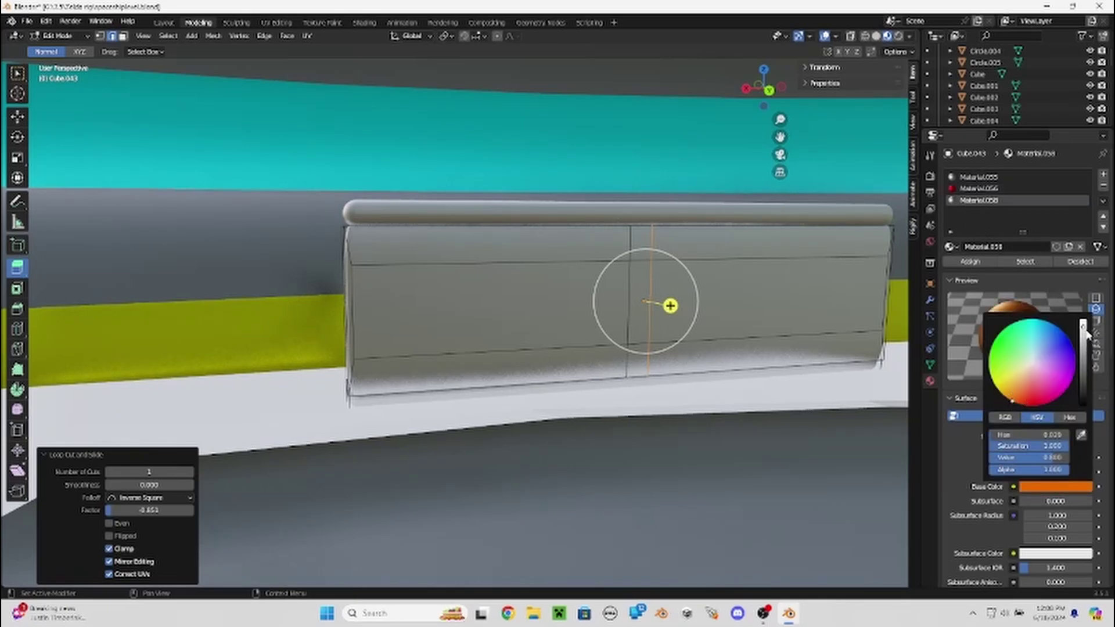
left_click_drag(1086, 332, 1088, 322)
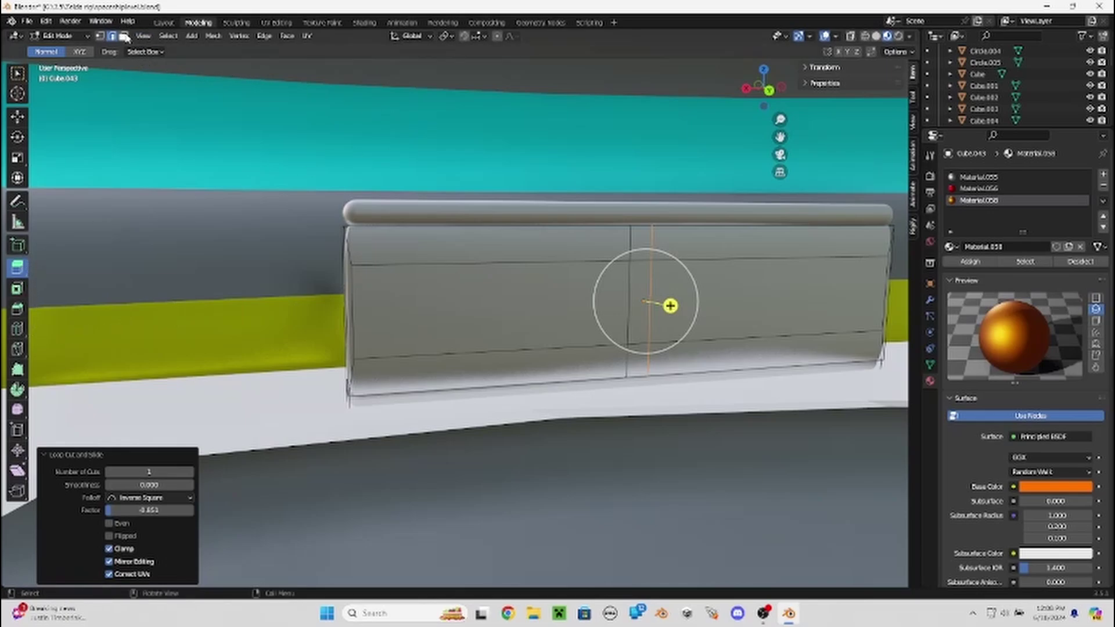
Assign orange to the middle door strip face and red to the large side faces.
left_click(97, 257)
left_click(639, 310)
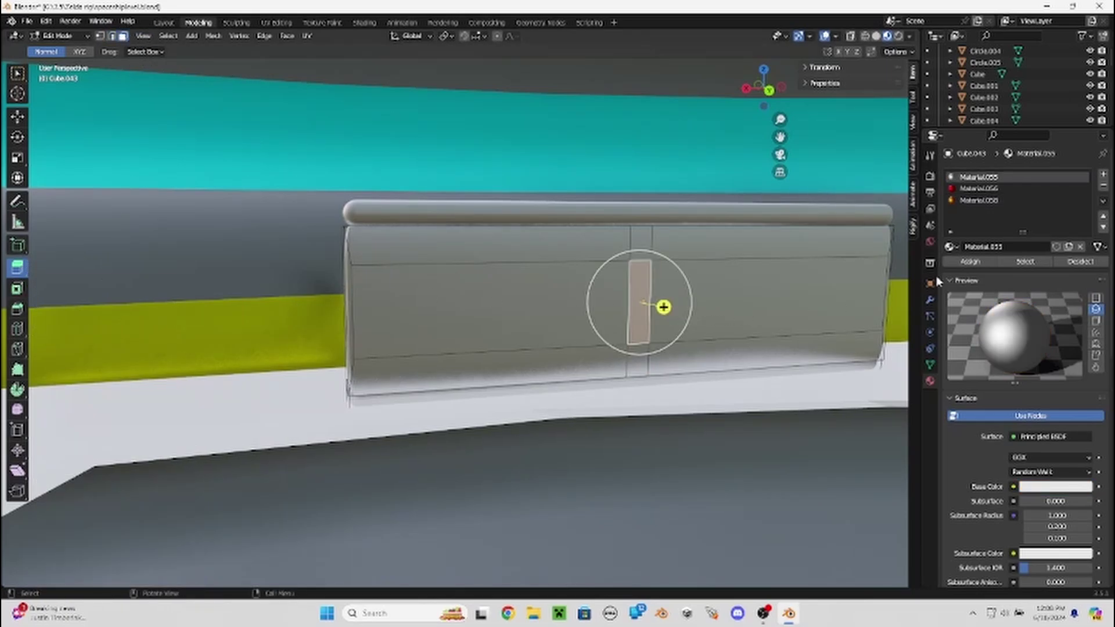
left_click(979, 200)
left_click(969, 261)
left_click(979, 177)
left_click(1024, 262)
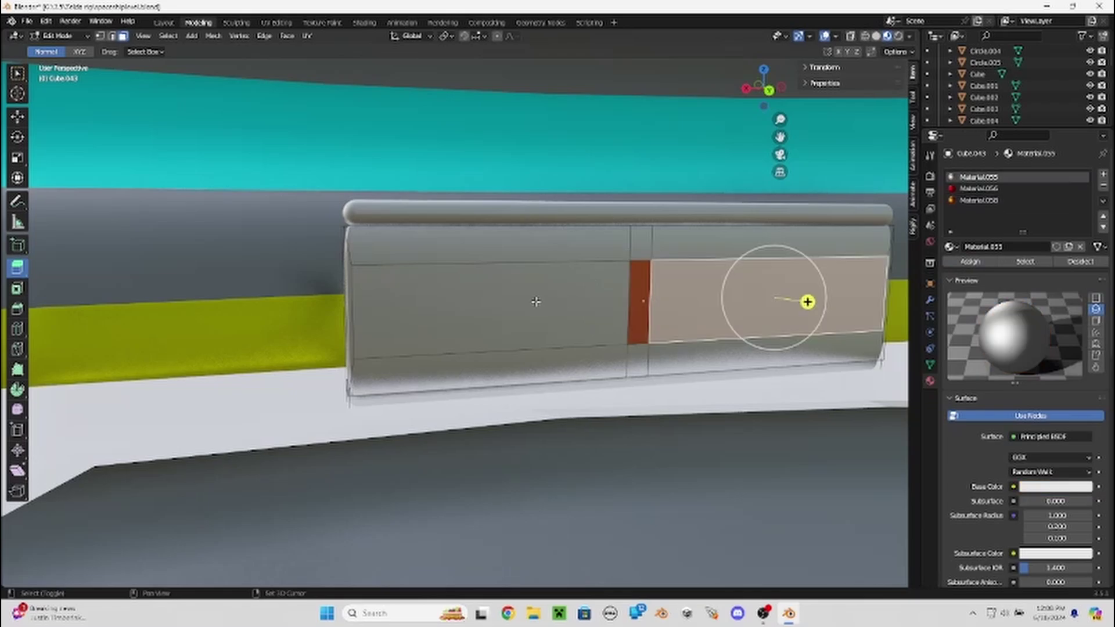
left_click(978, 188)
left_click(968, 262)
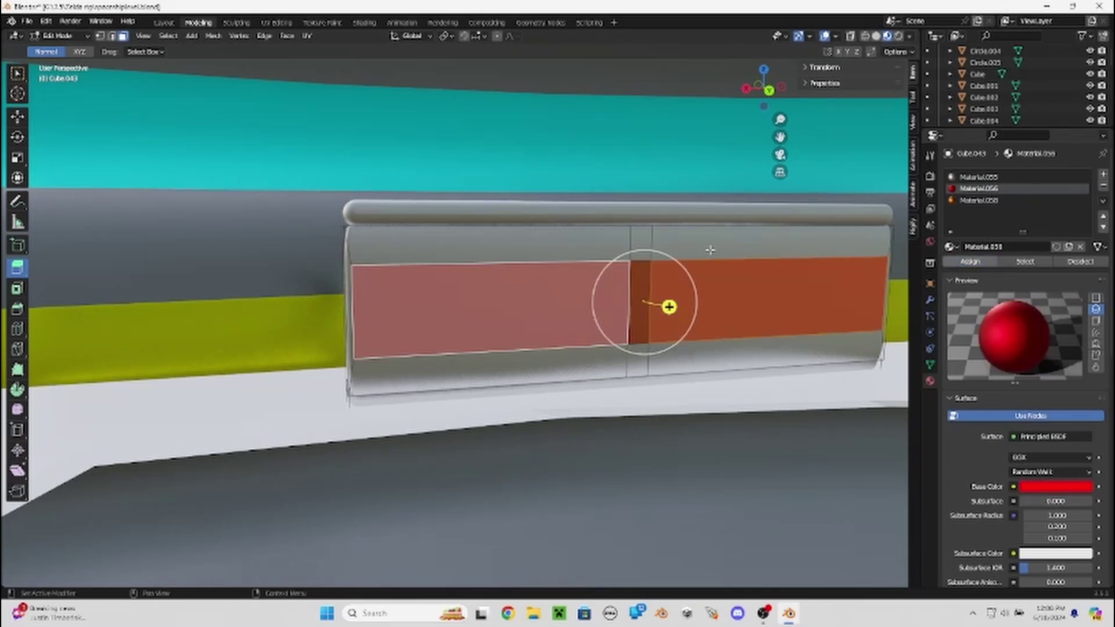
Assign orange Material.058 to the door faces above and below the red band.
left_click(641, 244)
left_click(640, 359)
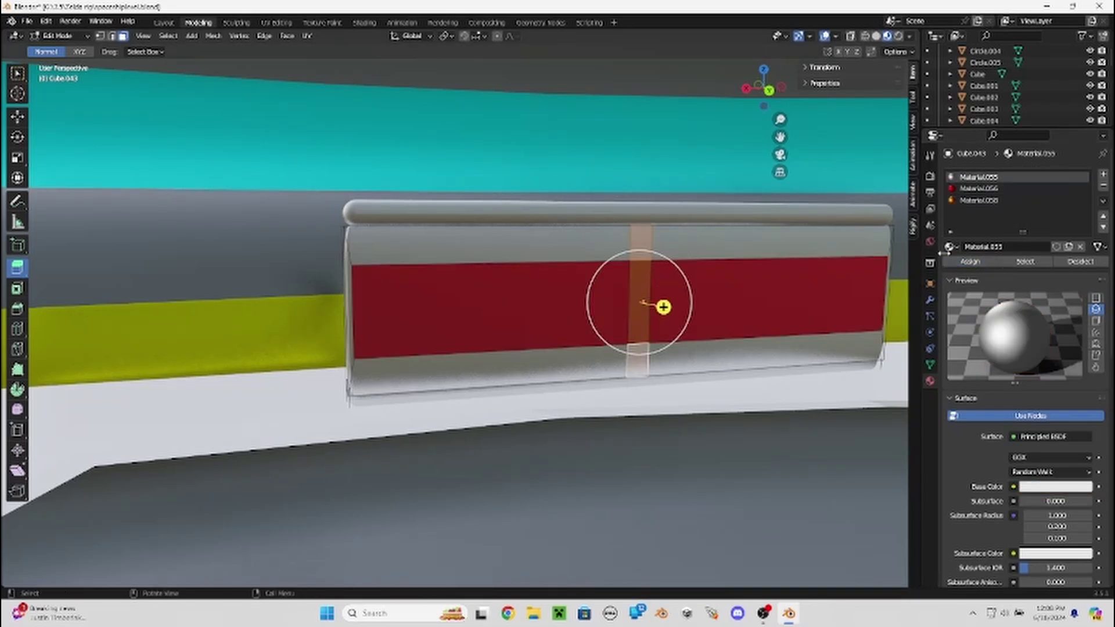
left_click(979, 199)
scroll(1045, 498, "down", 3)
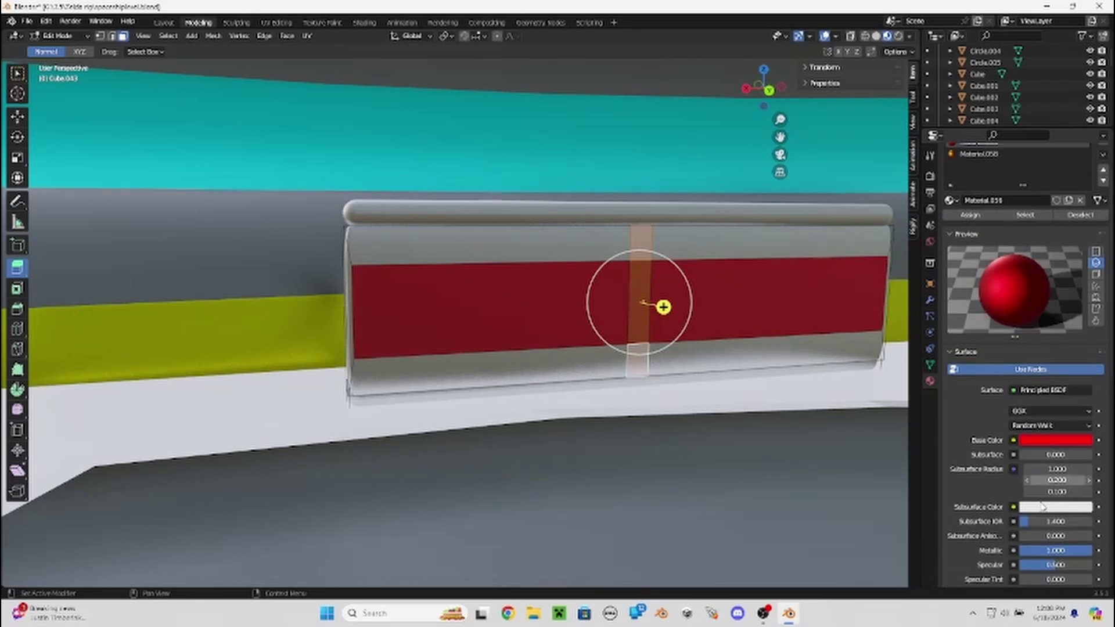
scroll(1045, 499, "down", 2)
scroll(1069, 461, "up", 5)
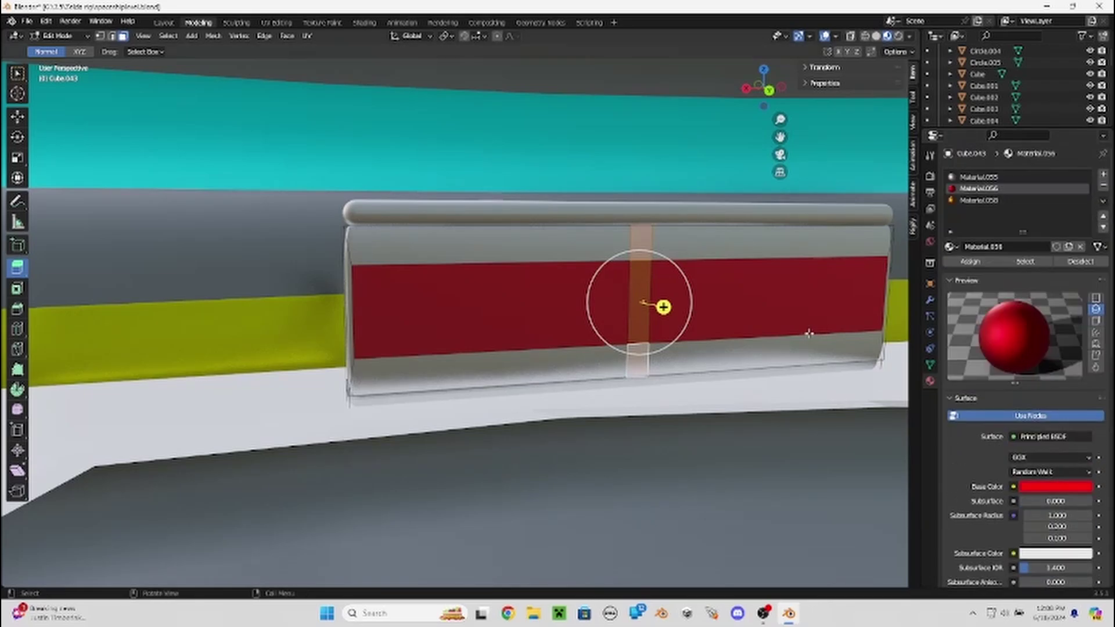
left_click(978, 200)
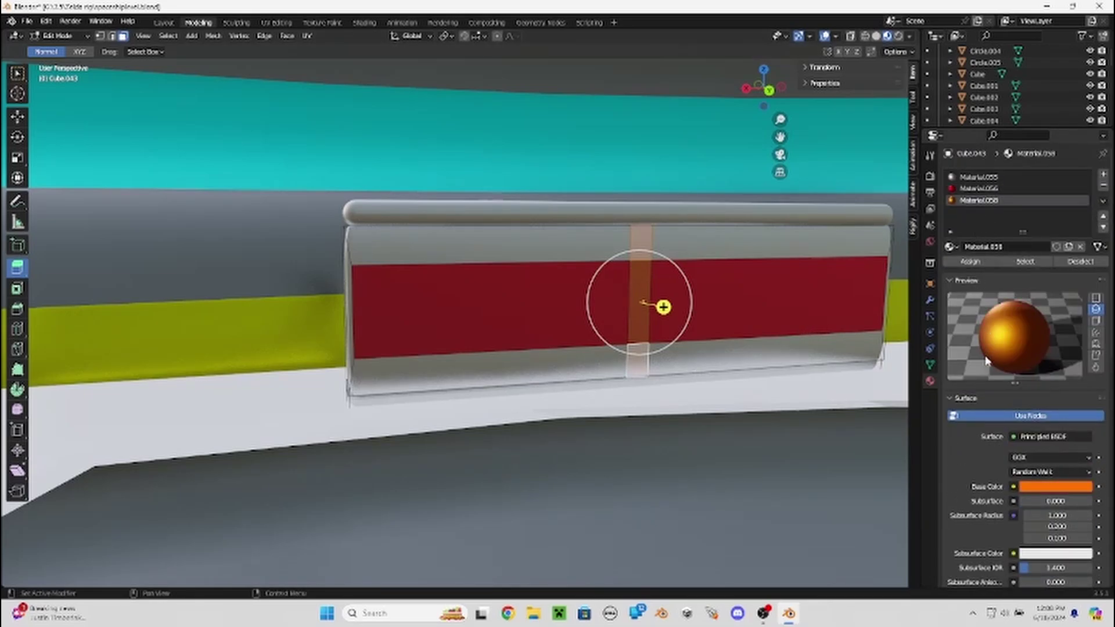
left_click(979, 263)
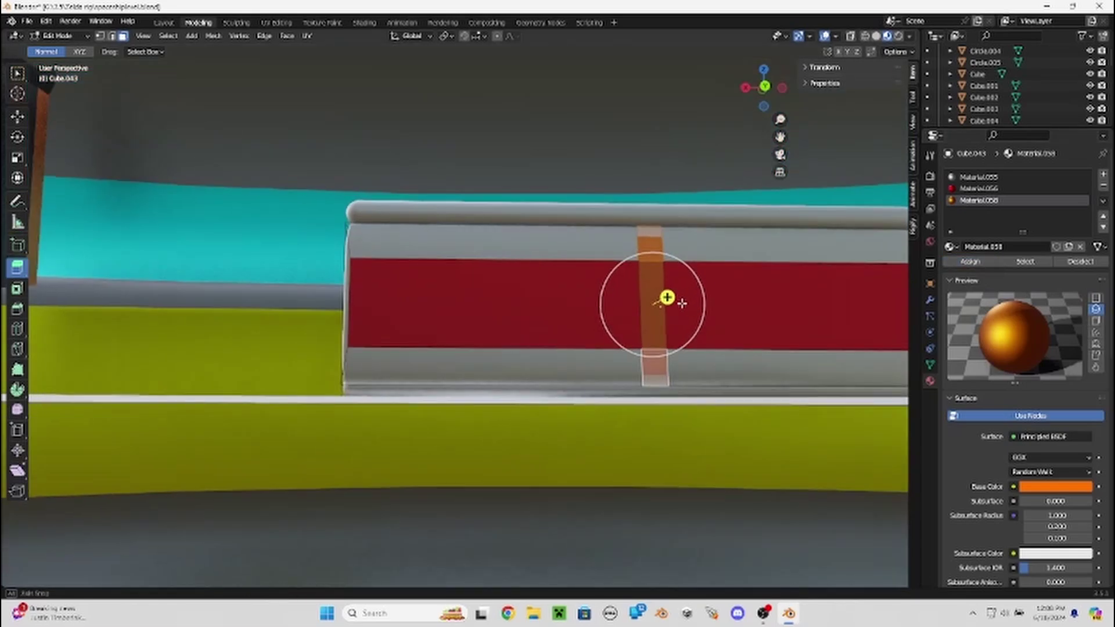
Select the upper grey strip face and inspect the panel from the side.
middle_click_drag(701, 327, 573, 252)
left_click(493, 232)
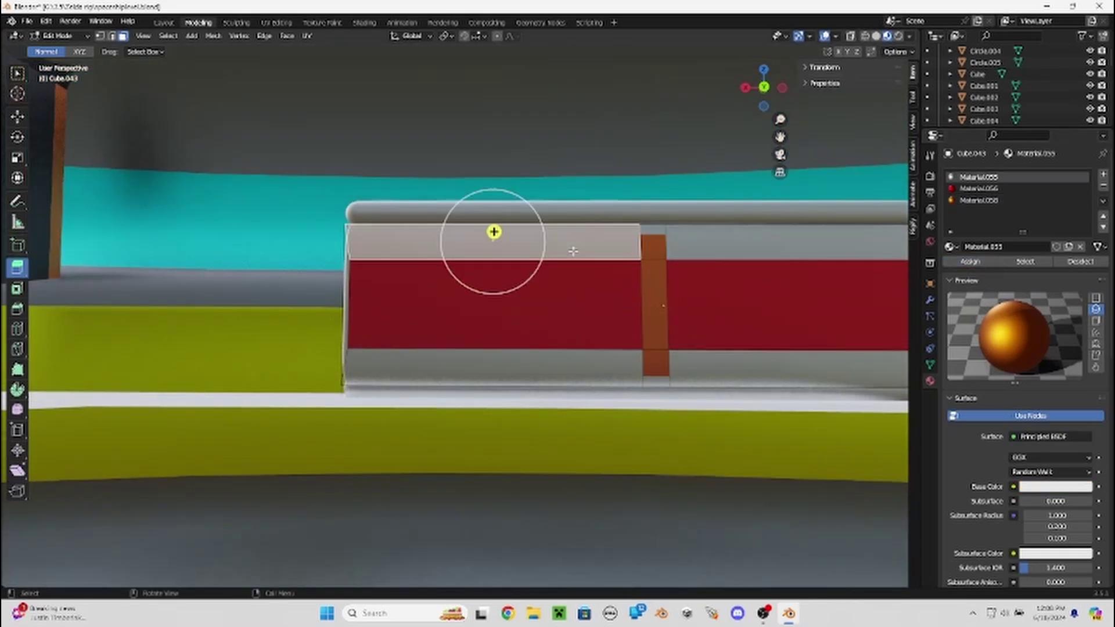
scroll(1022, 421, "down", 4)
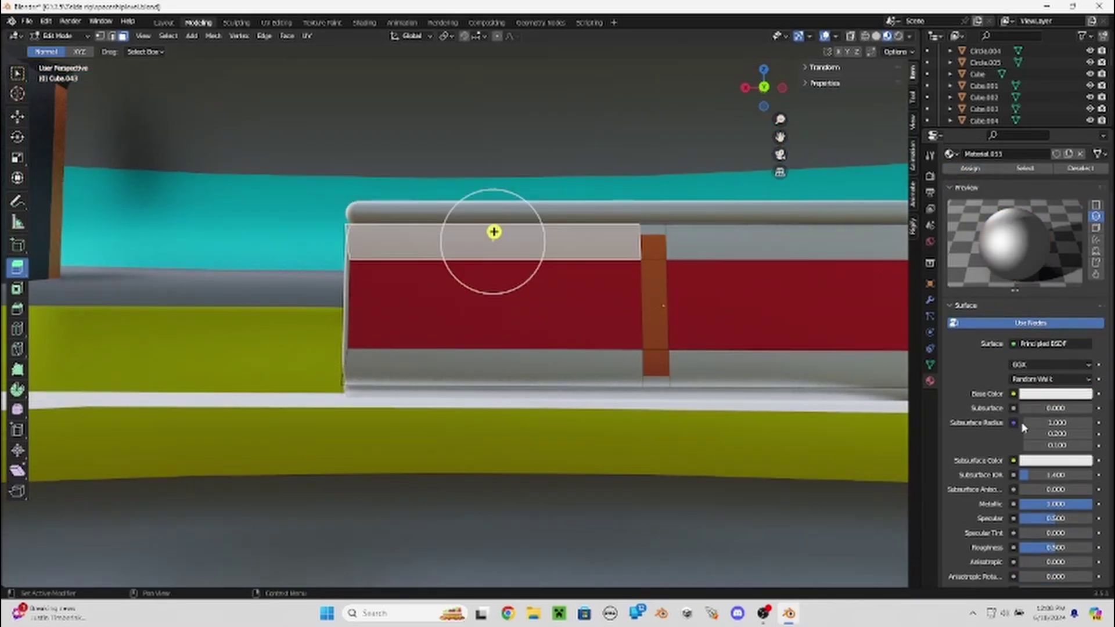
scroll(1022, 460, "down", 2)
scroll(1040, 485, "down", 2)
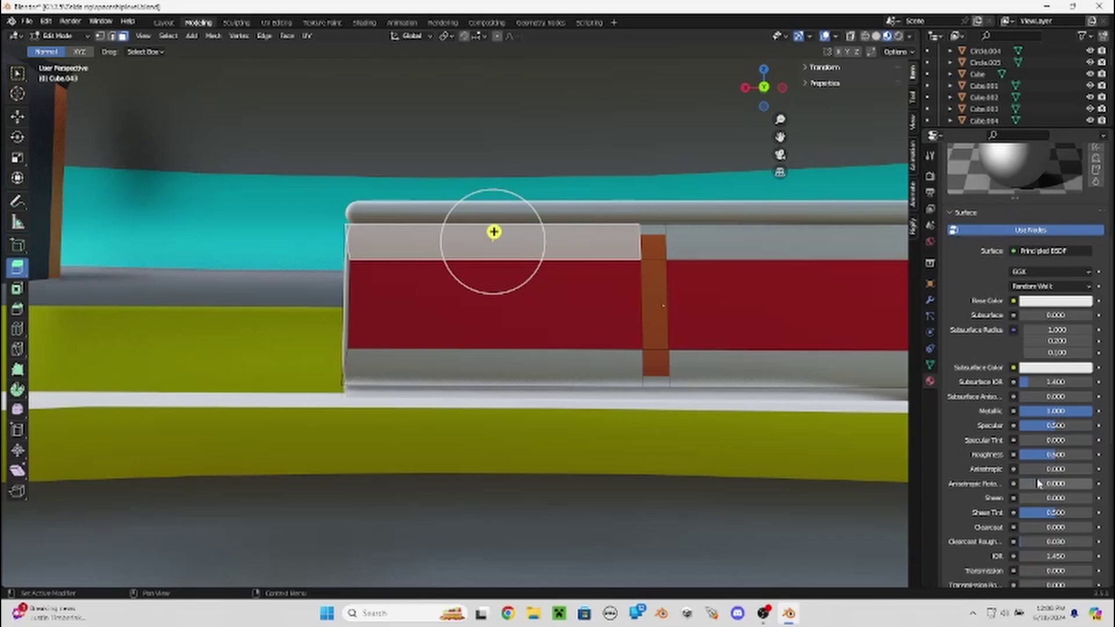
mouse_move(581, 279)
middle_mouse_down()
mouse_move(613, 189)
mouse_move(685, 279)
middle_mouse_up()
Select the top rail in Object Mode and set its Material.051 colour to cyan.
key("Tab")
left_click(697, 192)
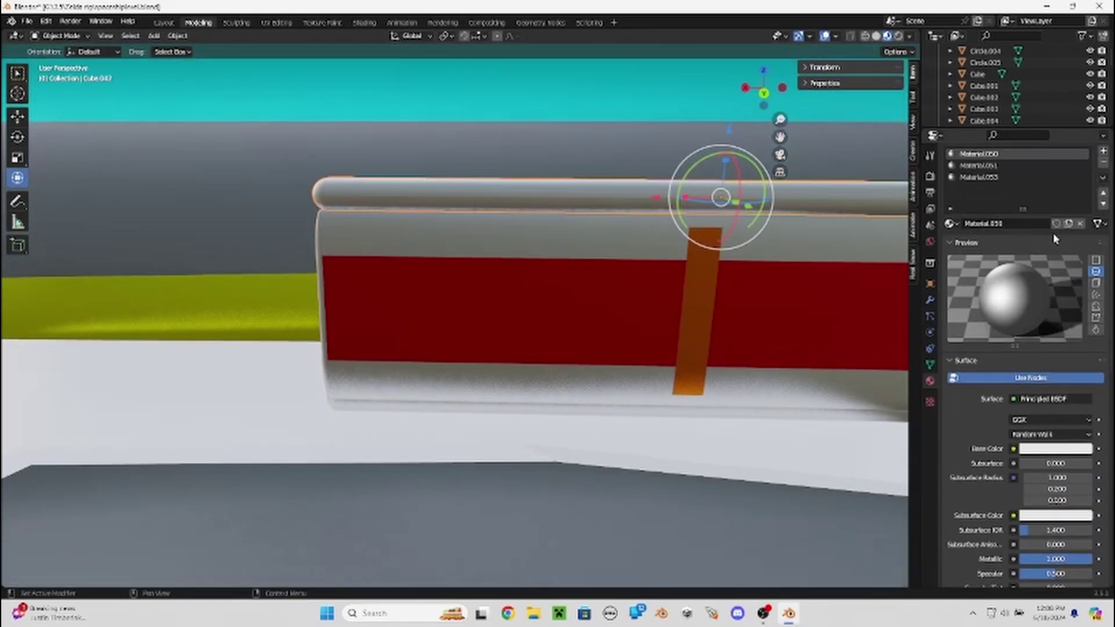
scroll(1055, 238, "up", 1)
left_click(1014, 185)
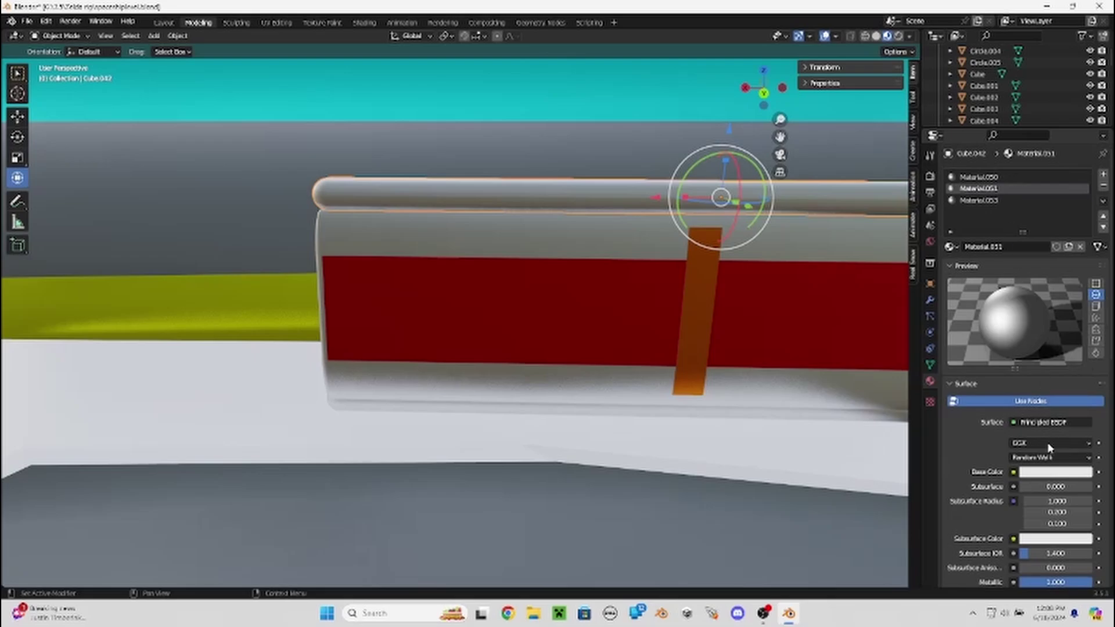
left_click(1050, 472)
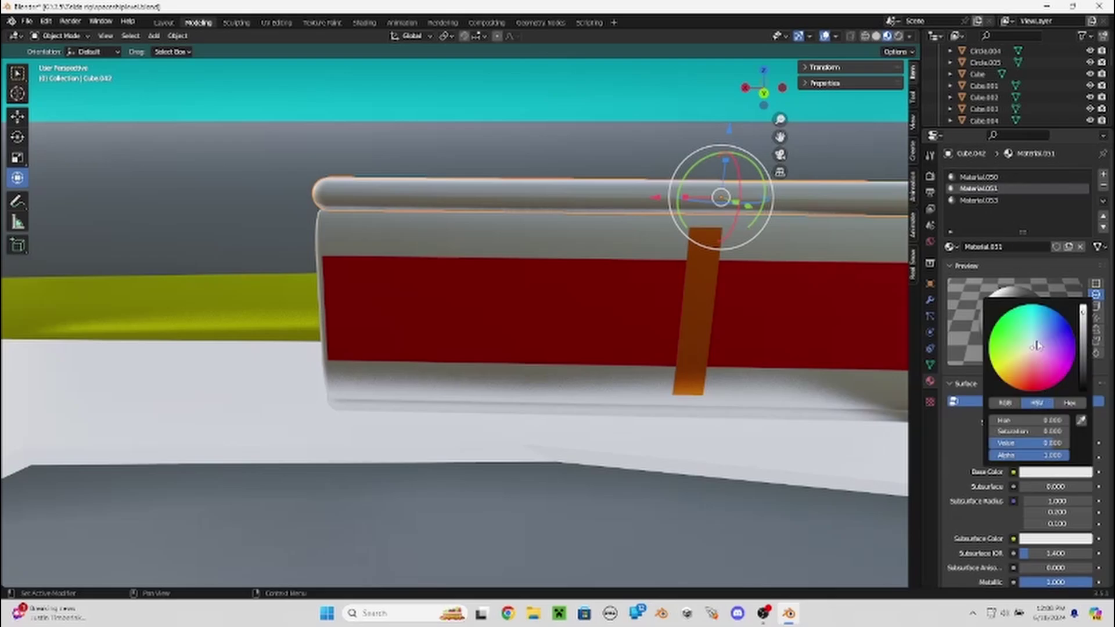
left_click_drag(1037, 346, 1033, 304)
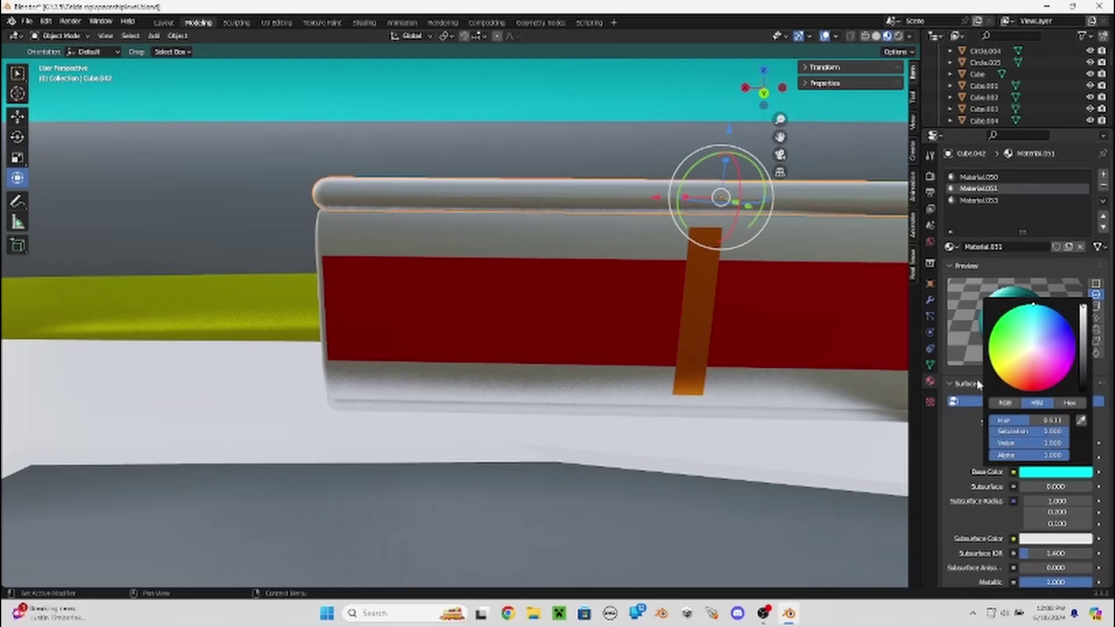
Make the rail's Material.053 a full-brightness green.
left_click(981, 200)
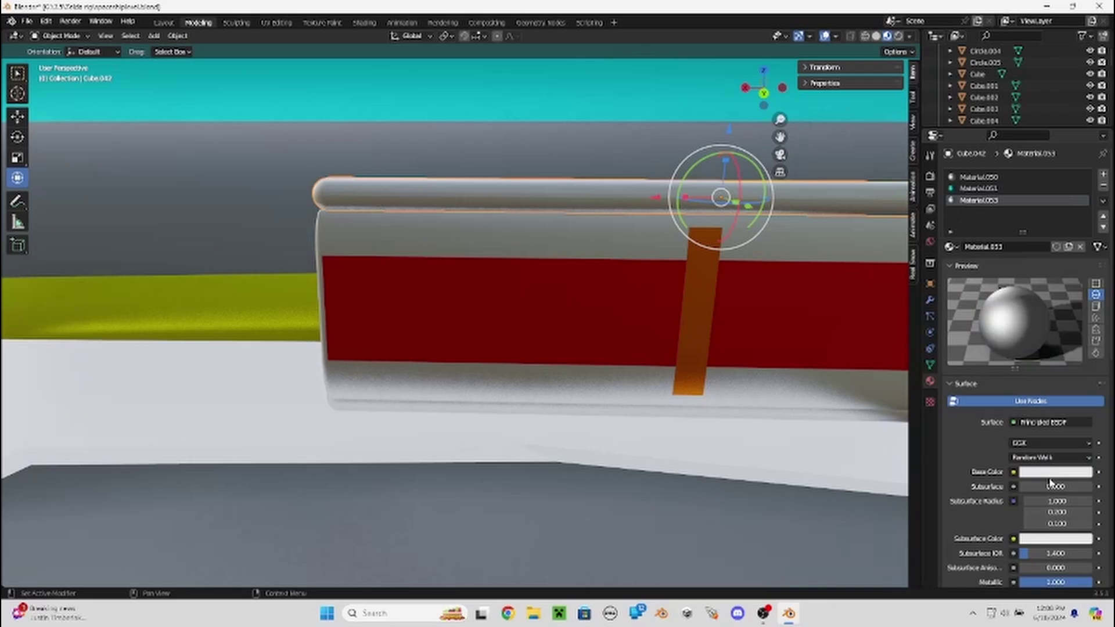
left_click(1050, 473)
left_click(997, 320)
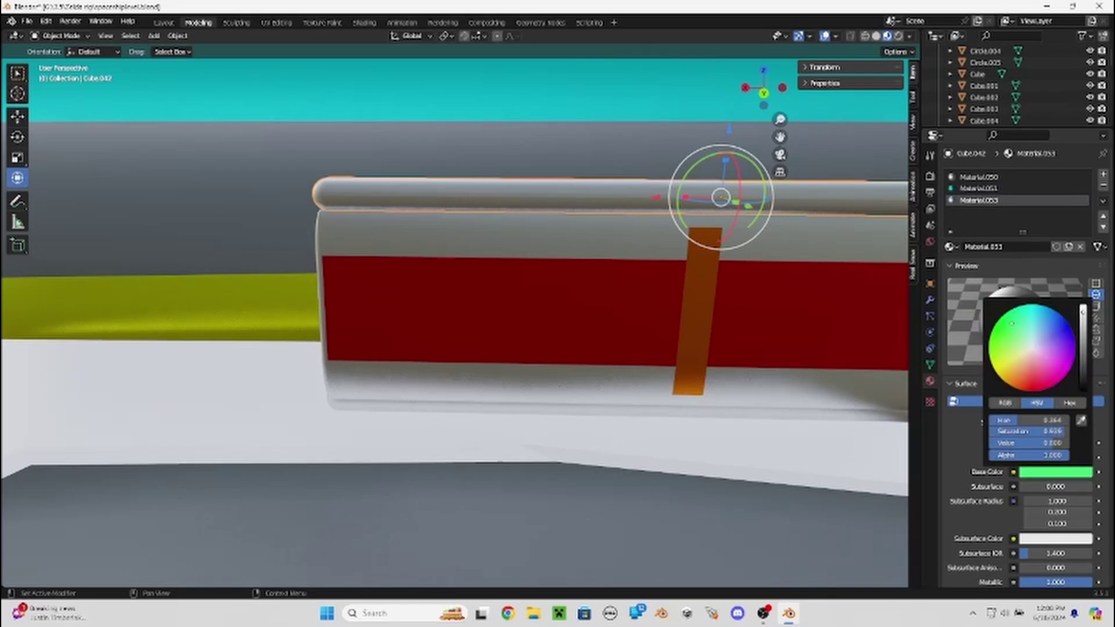
left_click(1083, 310)
Inset the rail's top face and assign green Material.053 to the inner strip.
key("Tab")
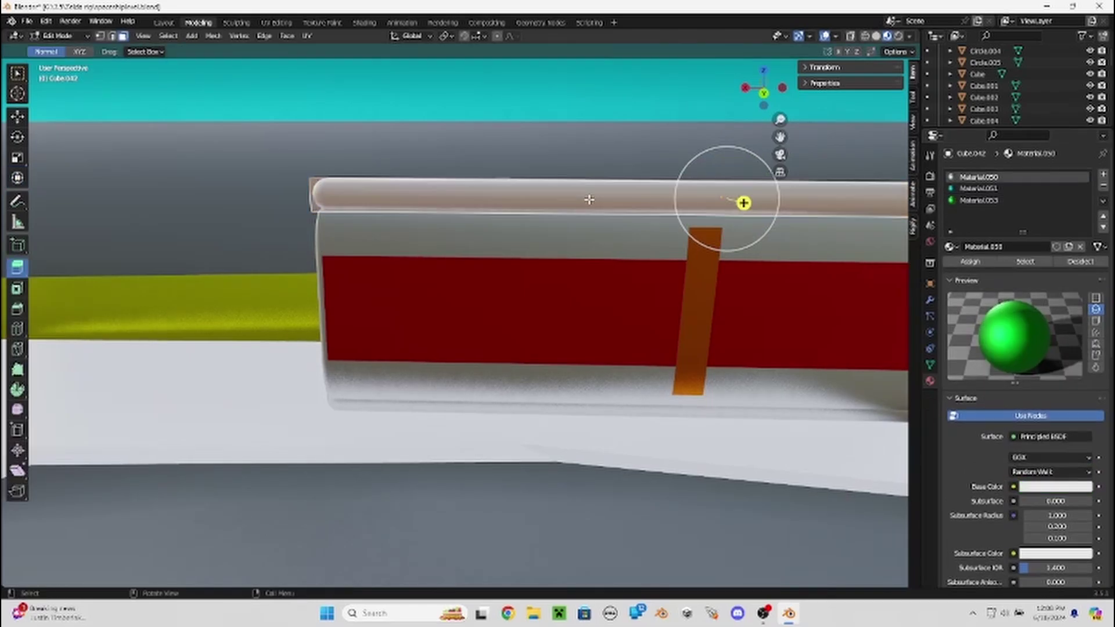
middle_click_drag(720, 192, 747, 232)
key("i")
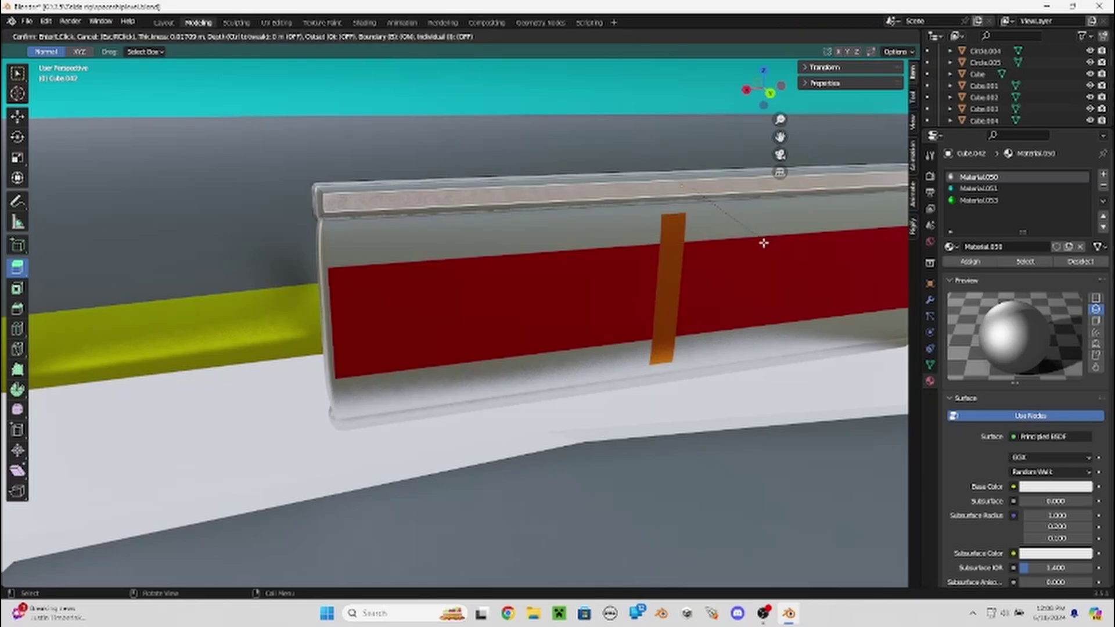
left_click(762, 241)
left_click(966, 189)
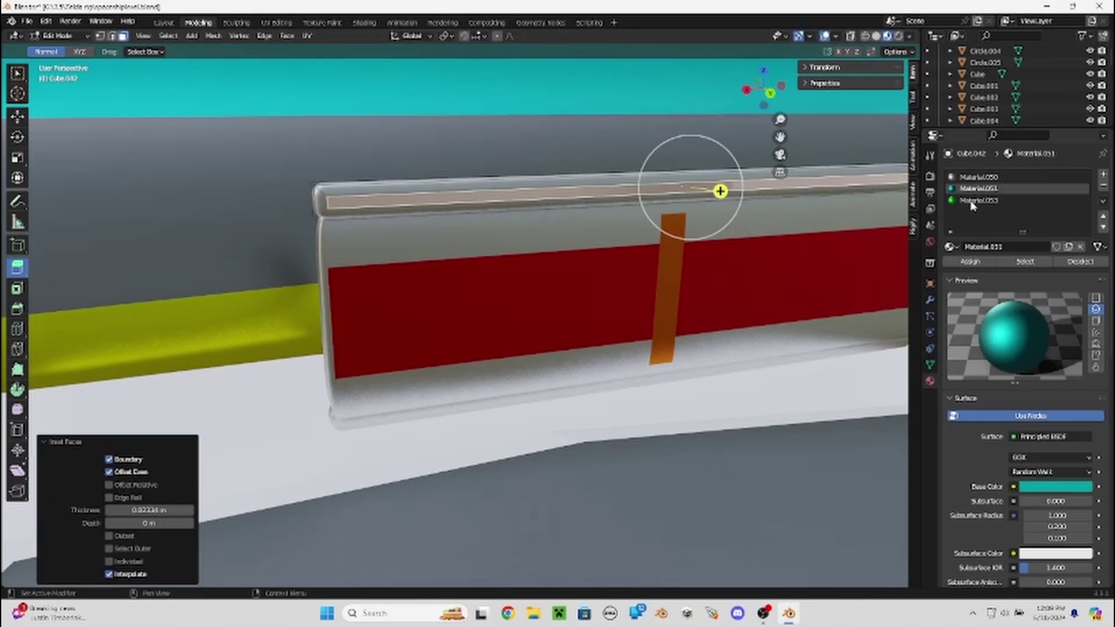
left_click(975, 200)
left_click(971, 262)
Inset the strip's end face and assign it green Material.053 too.
left_click(530, 185)
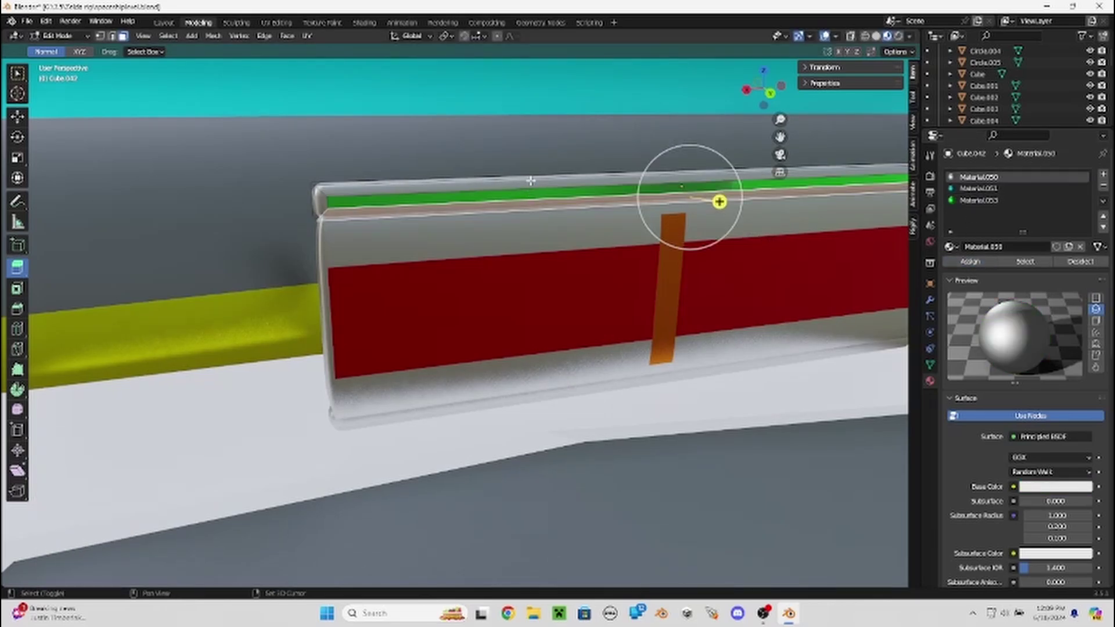
mouse_move(530, 182)
middle_mouse_down()
mouse_move(400, 218)
mouse_move(647, 235)
middle_mouse_up()
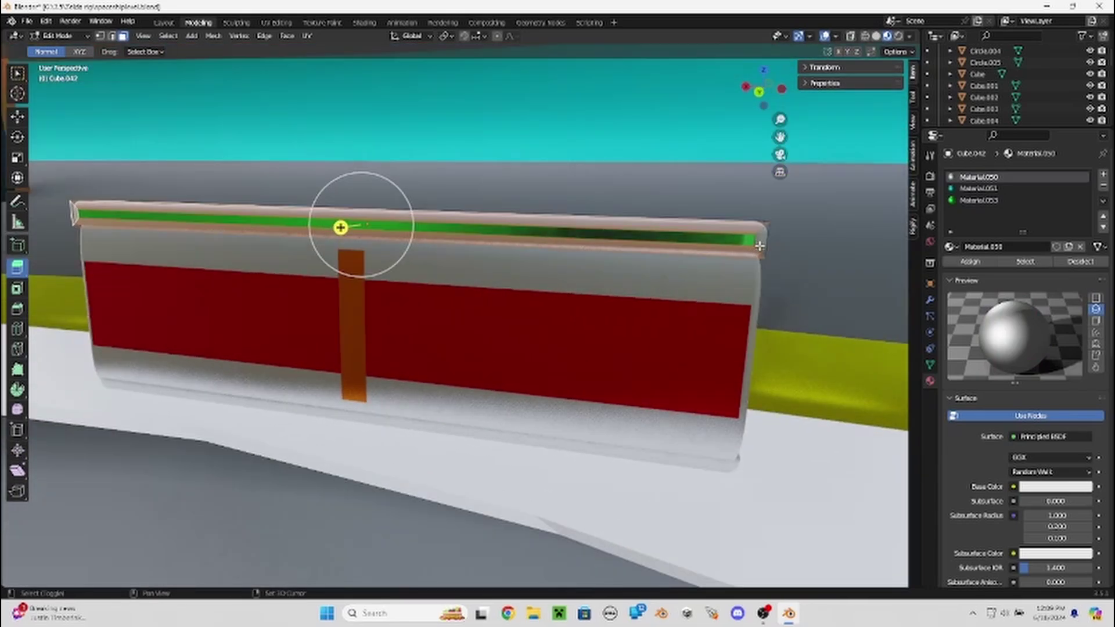
left_click(759, 246, "shift")
left_click(971, 188)
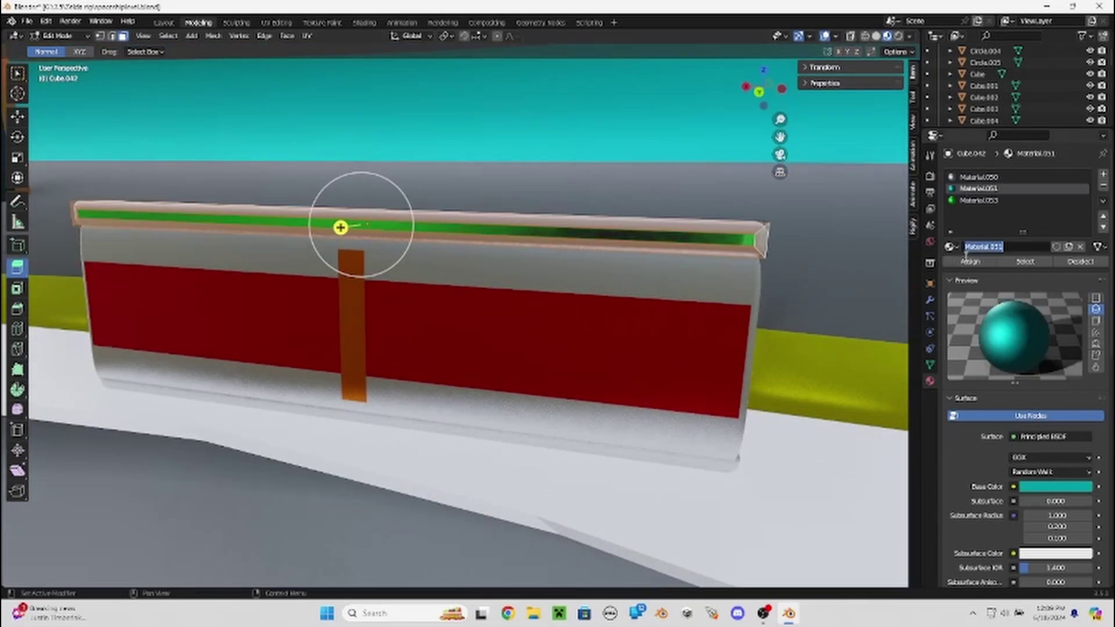
middle_click_drag(630, 200, 352, 289)
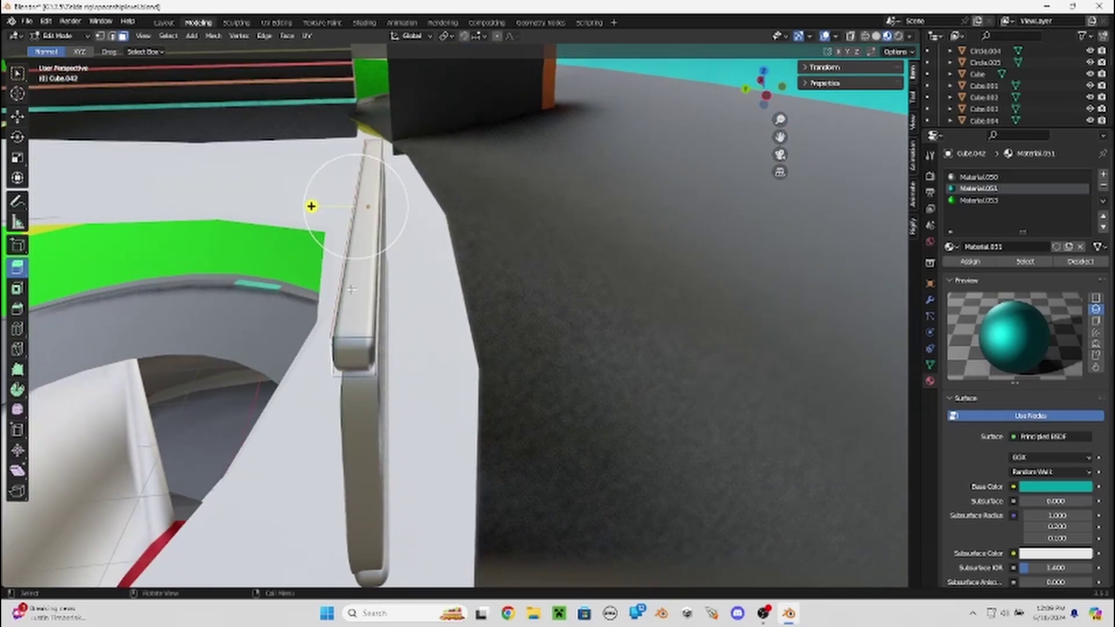
left_click(369, 287)
key("i")
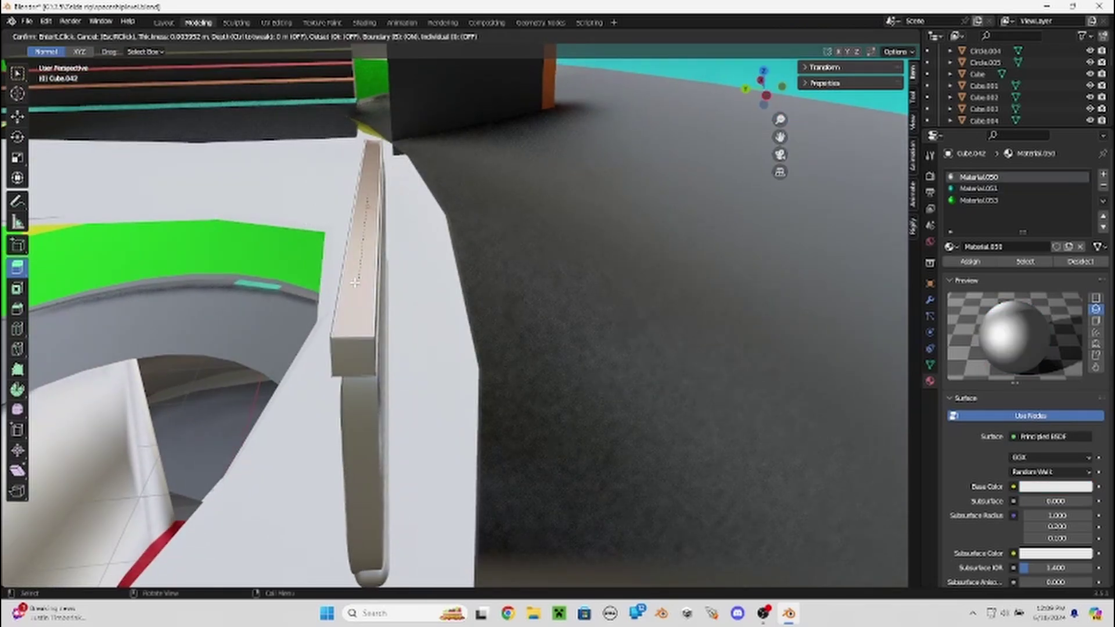
left_click(360, 278)
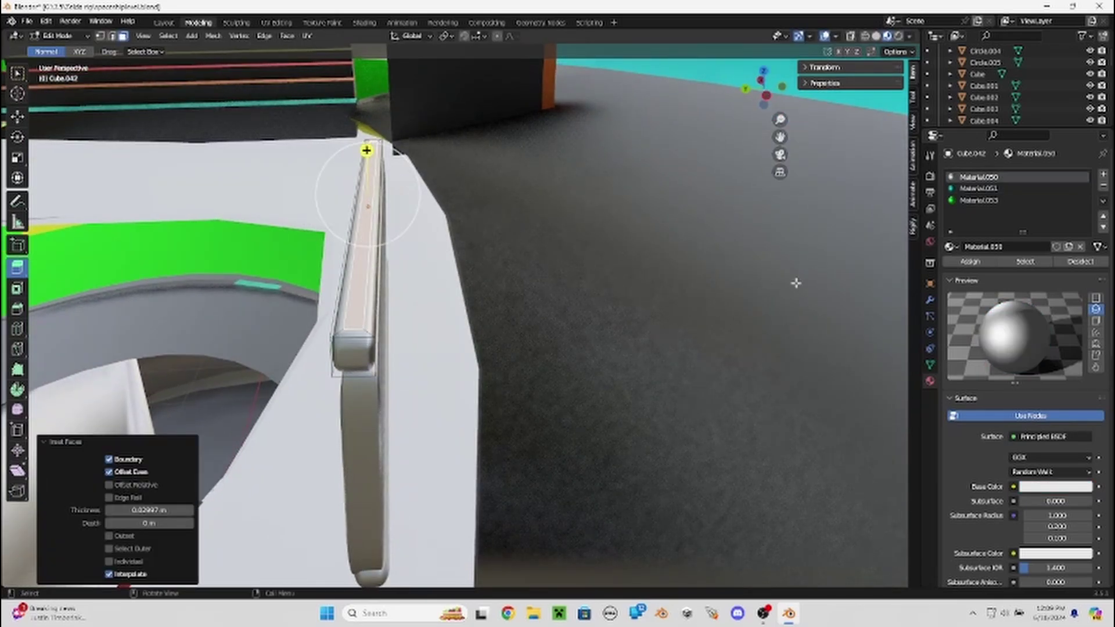
left_click(962, 192)
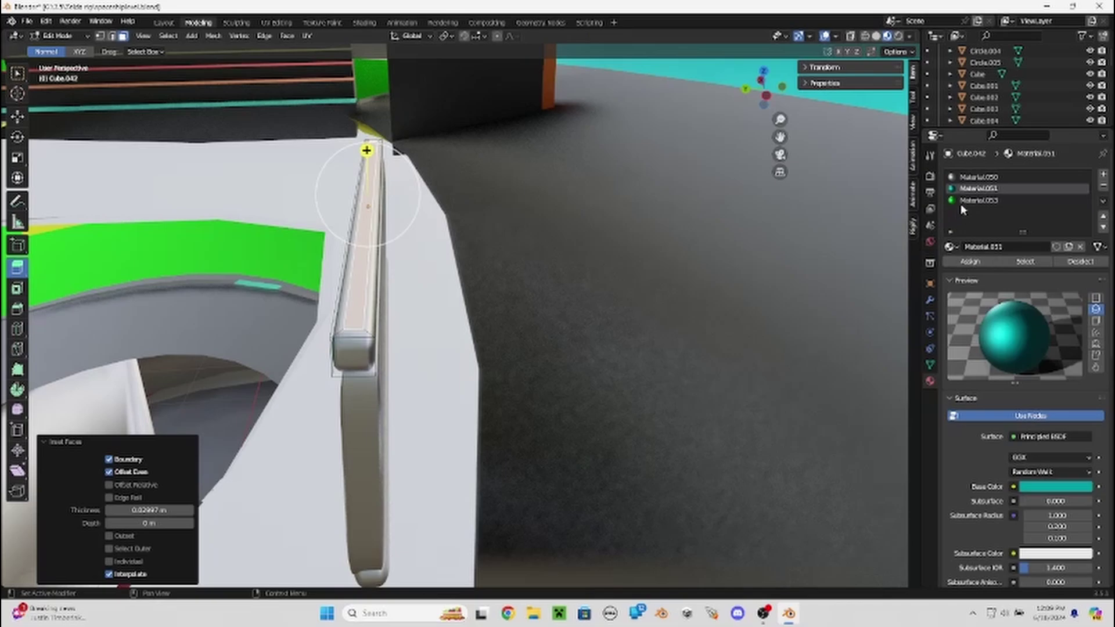
left_click(975, 201)
left_click(970, 262)
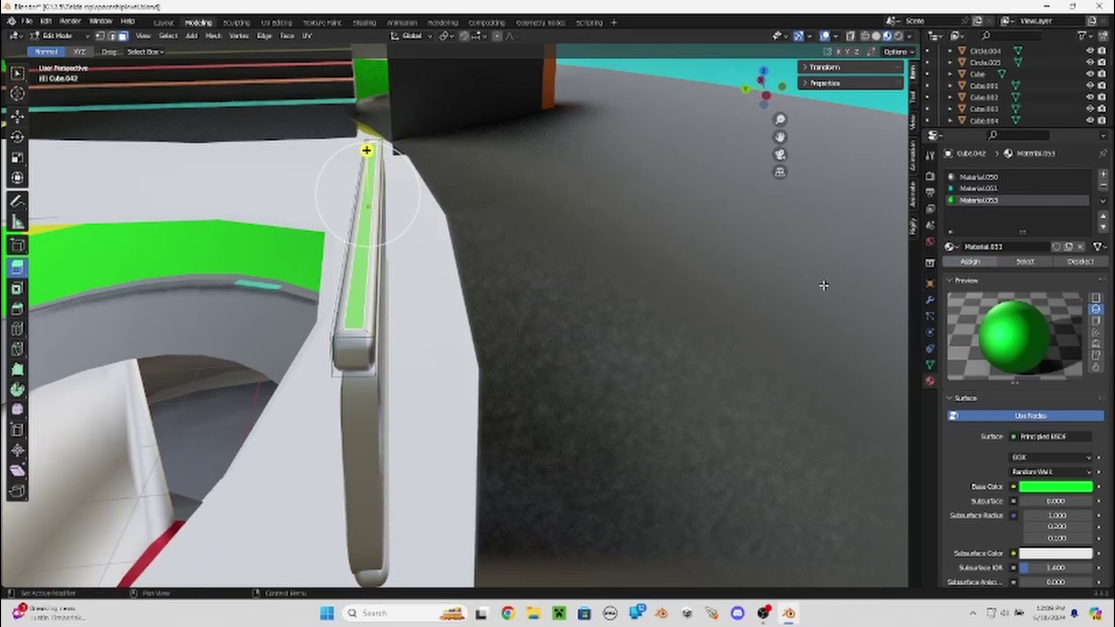
left_click(374, 313)
Assign teal Material.051 to the rail's outer stripe faces.
mouse_move(373, 314)
middle_mouse_down()
mouse_move(527, 355)
mouse_move(468, 431)
middle_mouse_up()
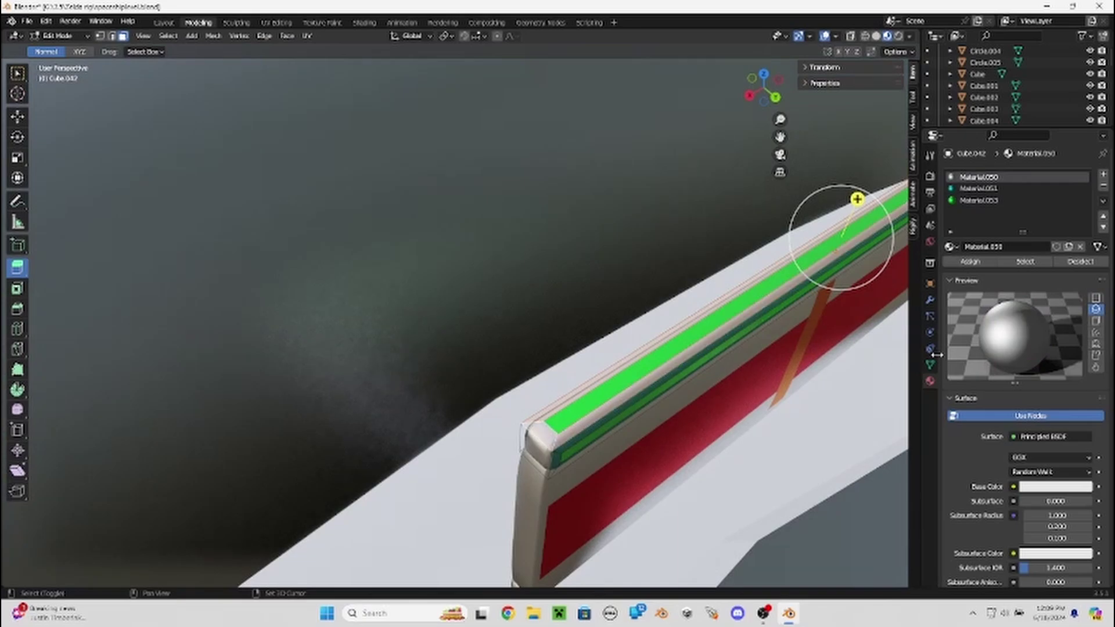
left_click(981, 201)
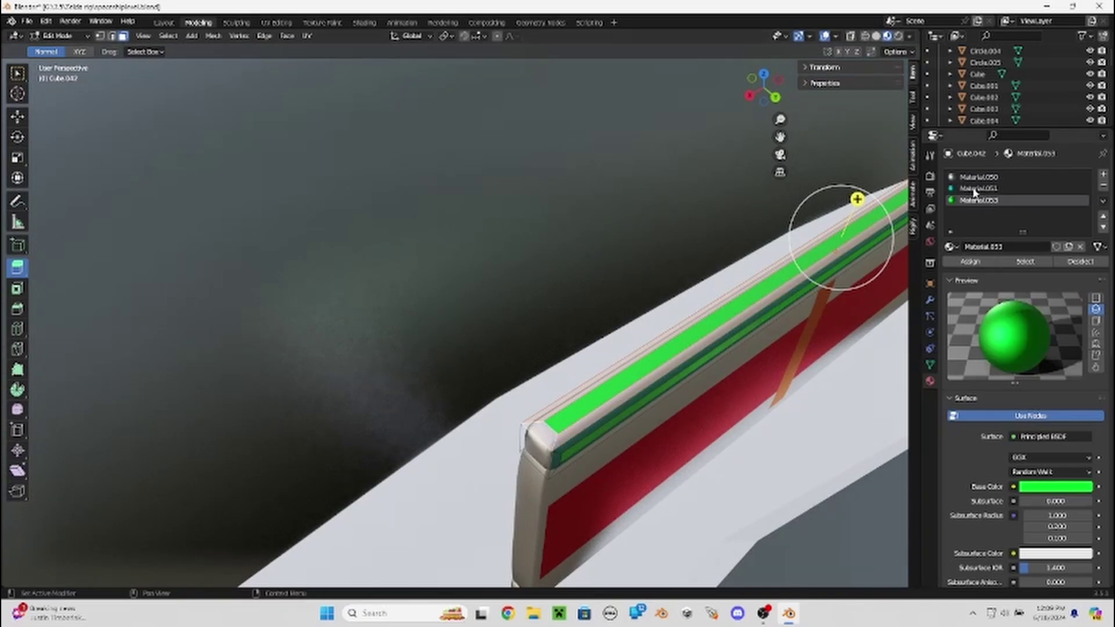
left_click(975, 189)
left_click(970, 261)
Add the rail's end-cap face to the selection and inset it.
mouse_move(859, 244)
middle_mouse_down()
mouse_move(742, 243)
mouse_move(632, 217)
mouse_move(416, 272)
middle_mouse_up()
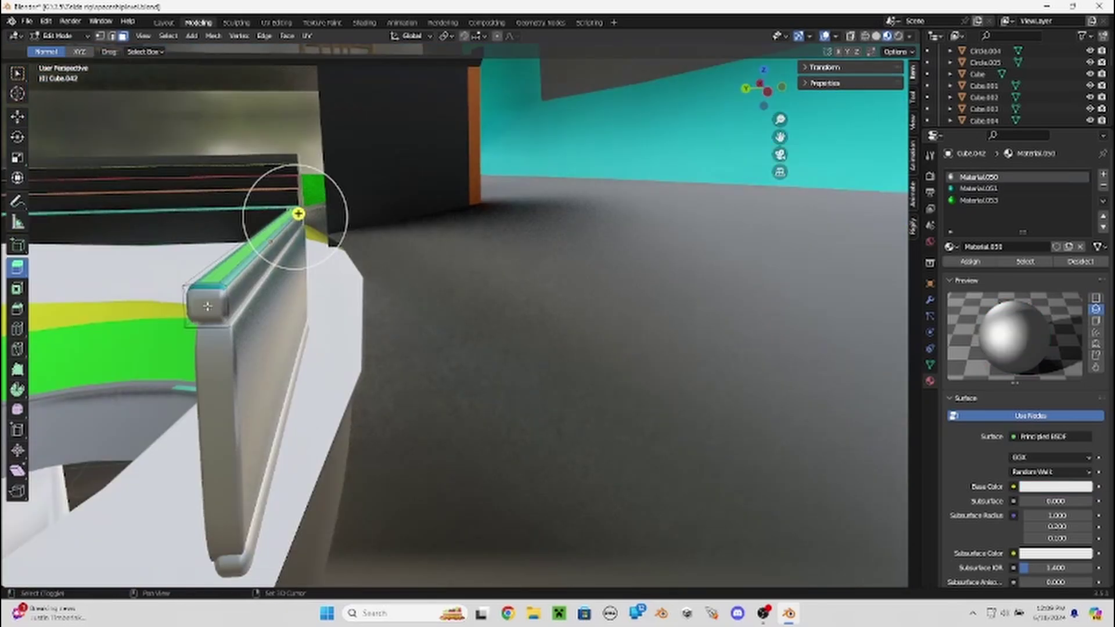
left_click(207, 306, "shift")
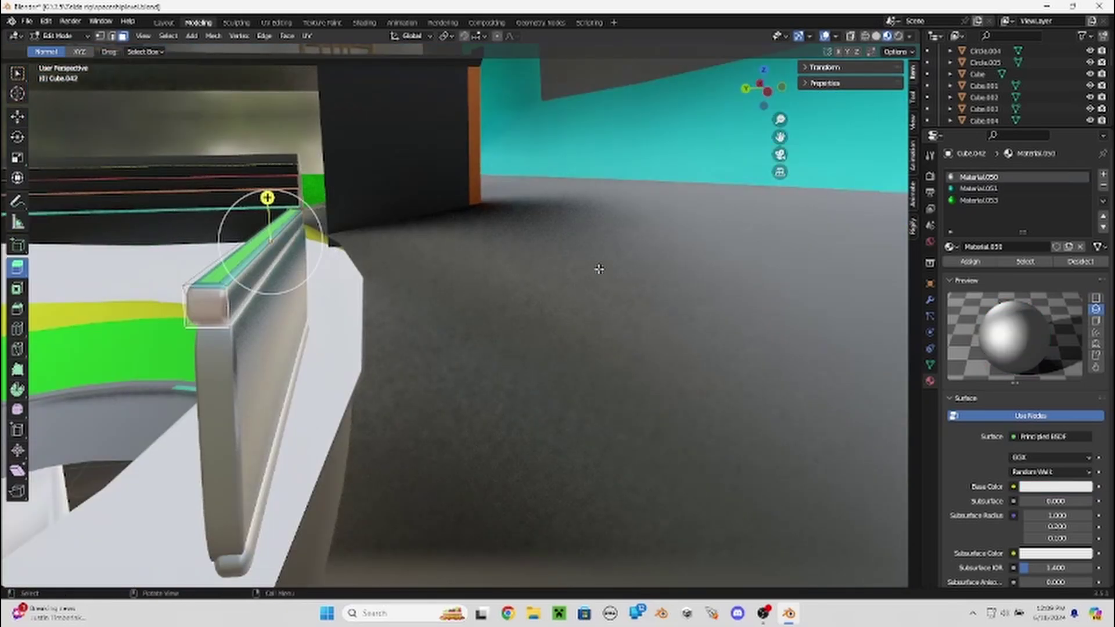
left_click(990, 190)
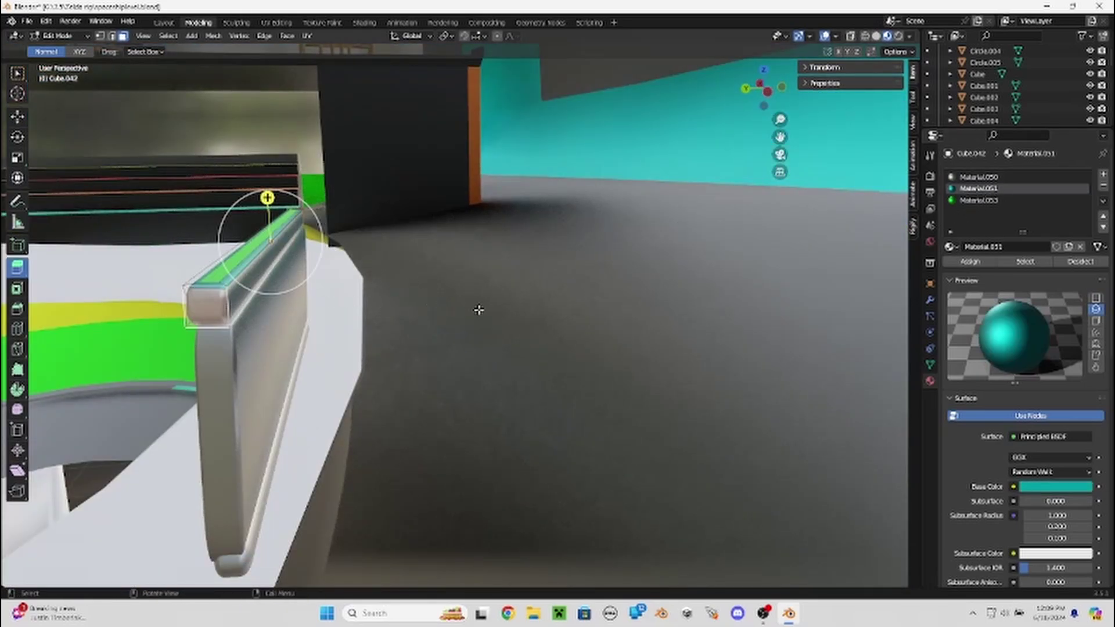
key("i")
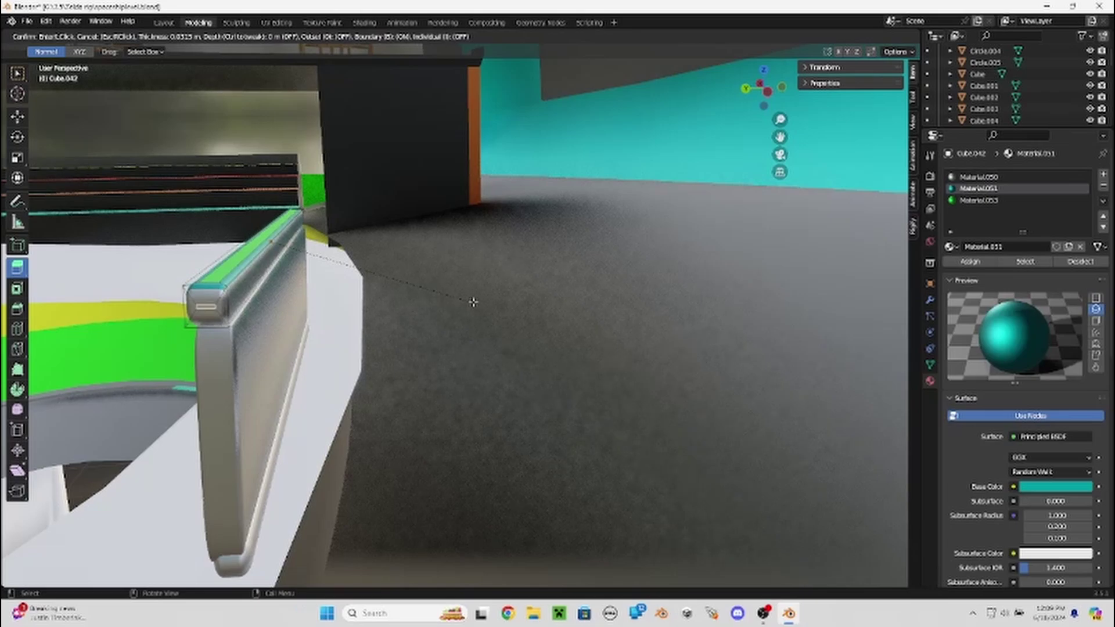
left_click(476, 301)
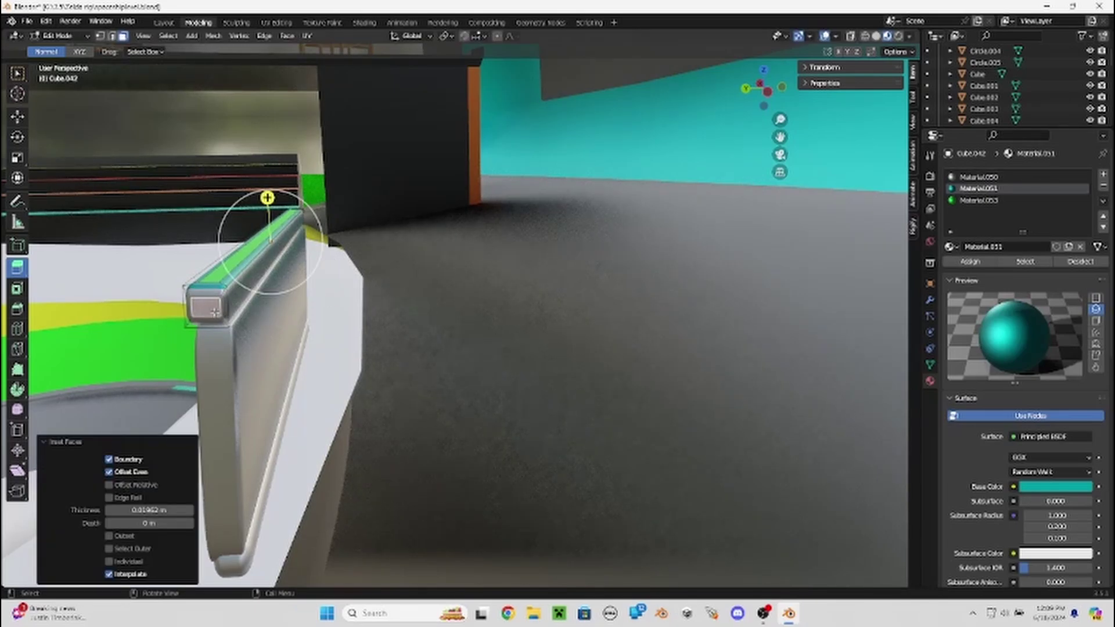
mouse_move(267, 197)
middle_mouse_down()
mouse_move(281, 298)
mouse_move(243, 289)
middle_mouse_up()
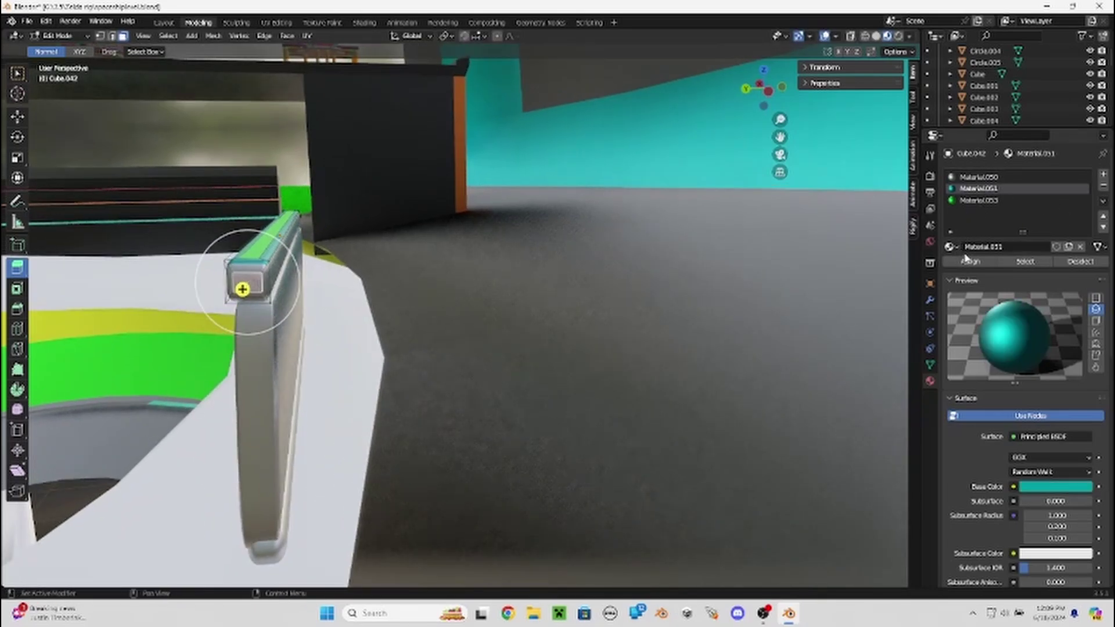
left_click(976, 201)
left_click(977, 201)
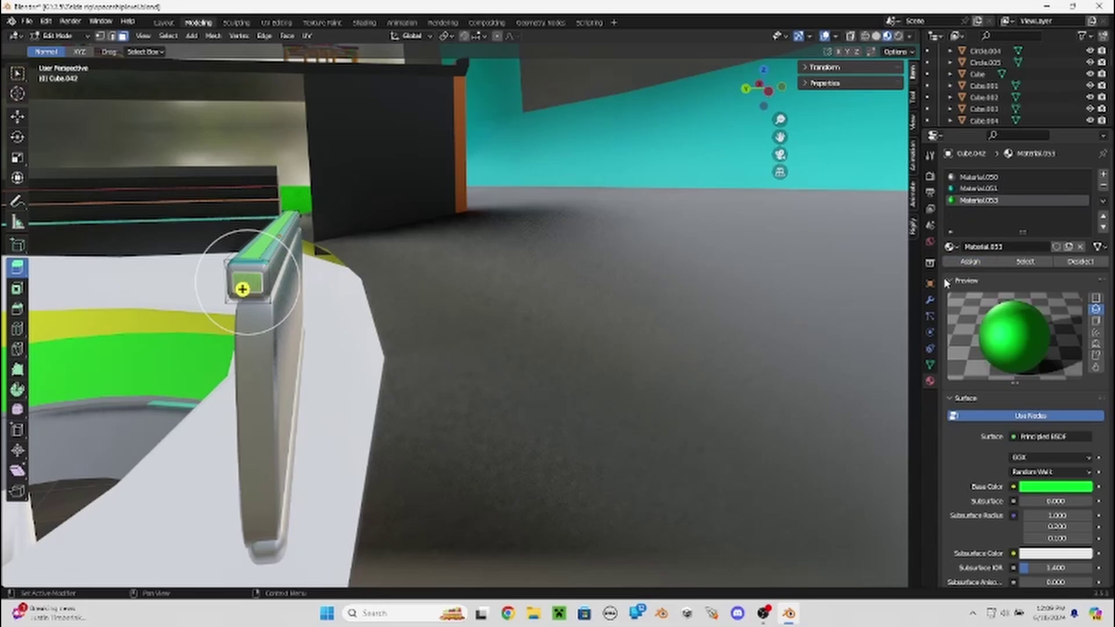
Assign green Material.053 to the inner face on the bar top.
mouse_move(387, 284)
middle_mouse_down()
mouse_move(617, 294)
mouse_move(734, 249)
mouse_move(543, 304)
mouse_move(394, 313)
middle_mouse_up()
left_click(415, 342)
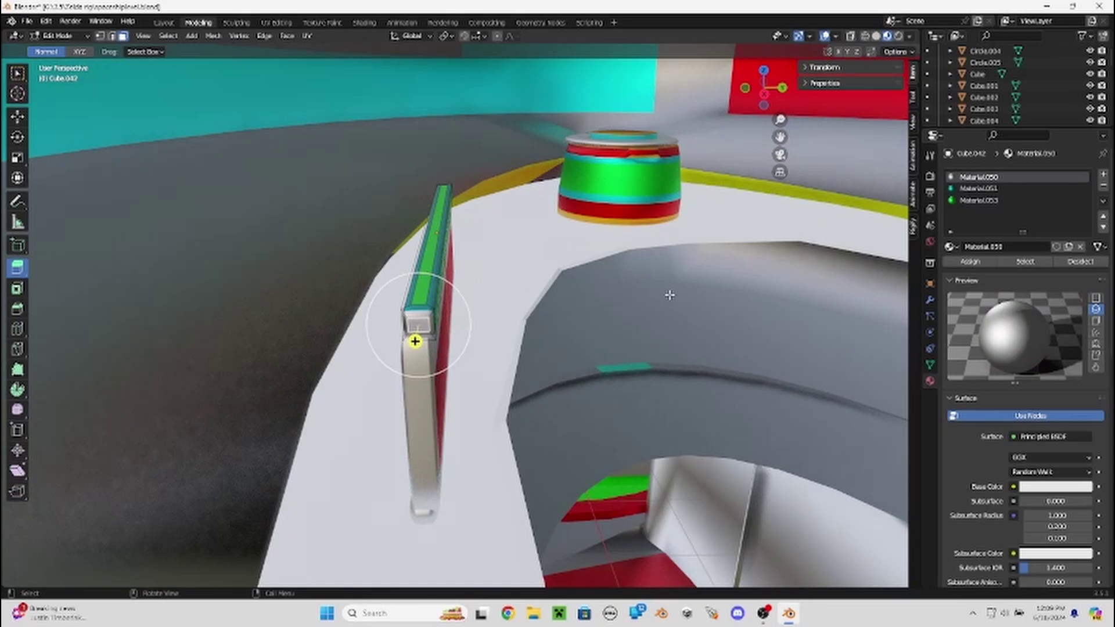
left_click(978, 188)
left_click(970, 261)
mouse_move(511, 293)
middle_mouse_down()
mouse_move(537, 287)
mouse_move(407, 331)
middle_mouse_up()
left_click(402, 334, "shift")
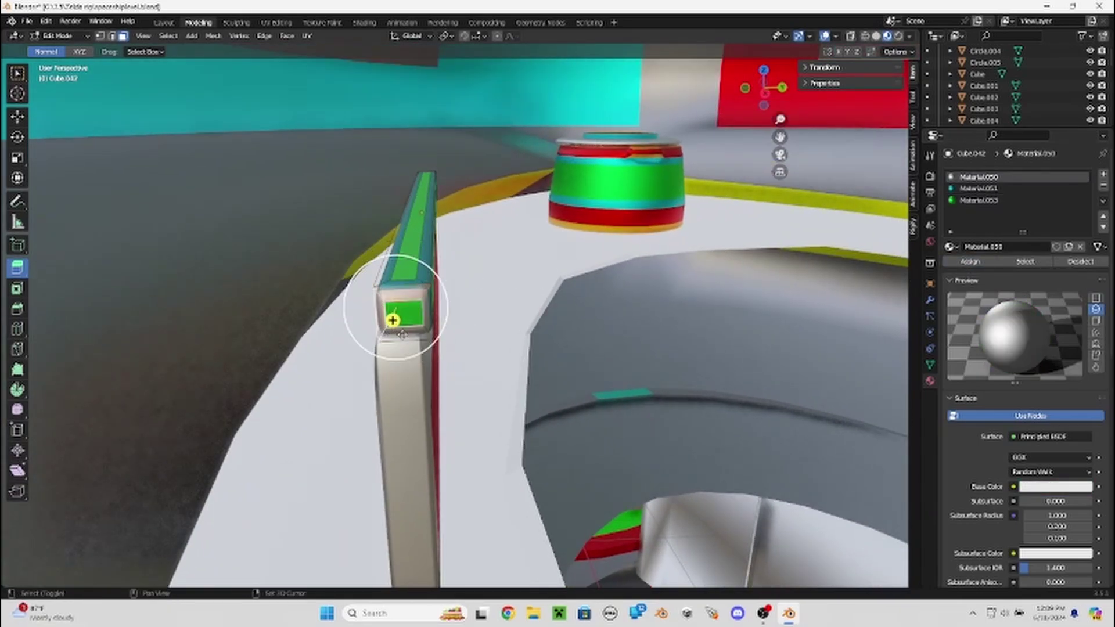
Assign teal Material.051 to the end cap's top, right and bottom rim faces.
mouse_move(568, 282)
middle_mouse_down()
mouse_move(571, 327)
mouse_move(570, 277)
middle_mouse_up()
left_click(822, 407, "shift")
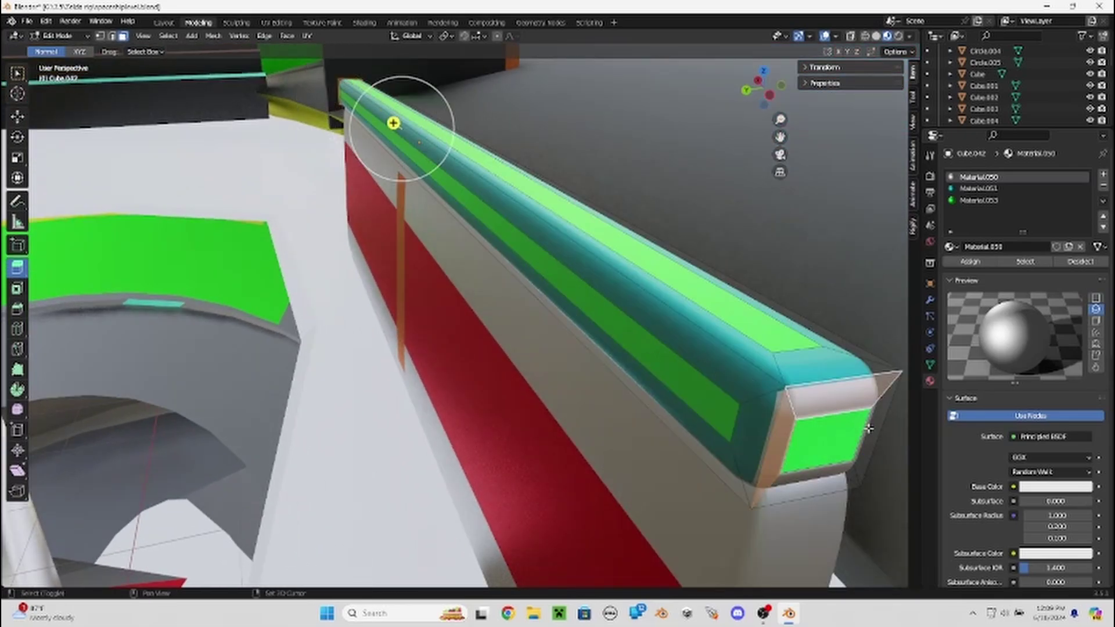
left_click(870, 430, "shift")
left_click(819, 472, "shift")
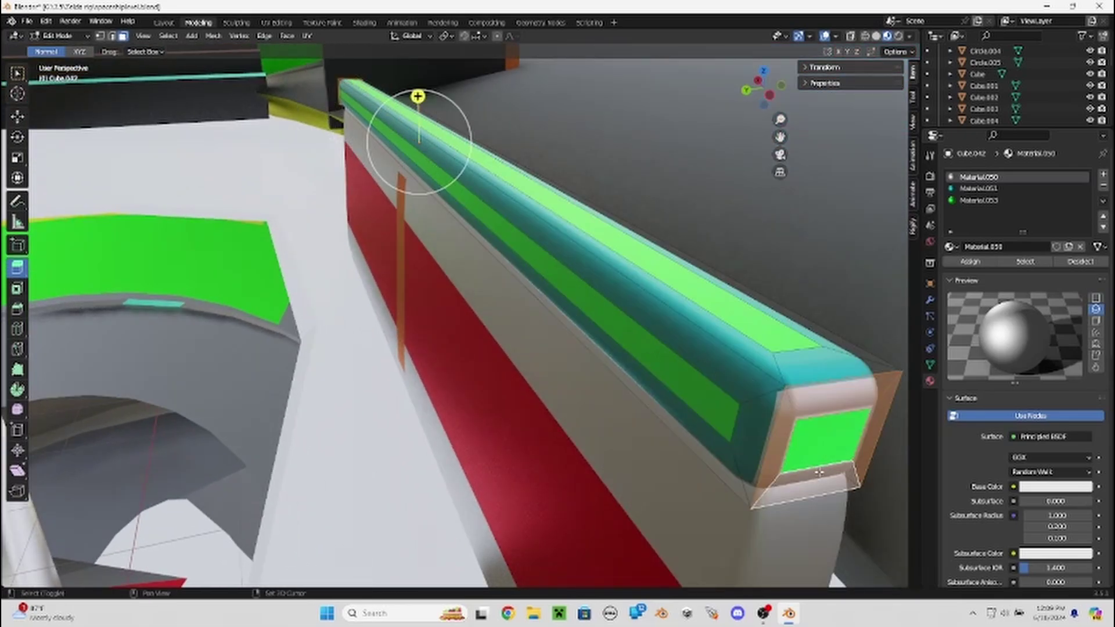
left_click(1002, 202)
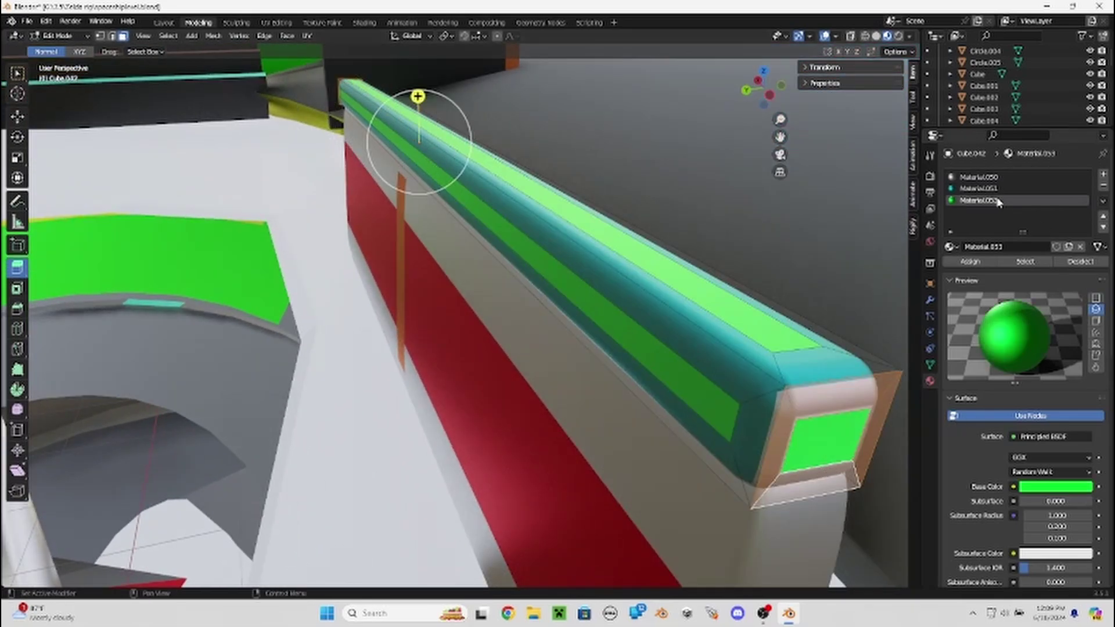
left_click(976, 261)
middle_click_drag(813, 255, 500, 188)
Give the top bar's selected faces teal Material.051, then set the bar back on the wall top.
key("Tab")
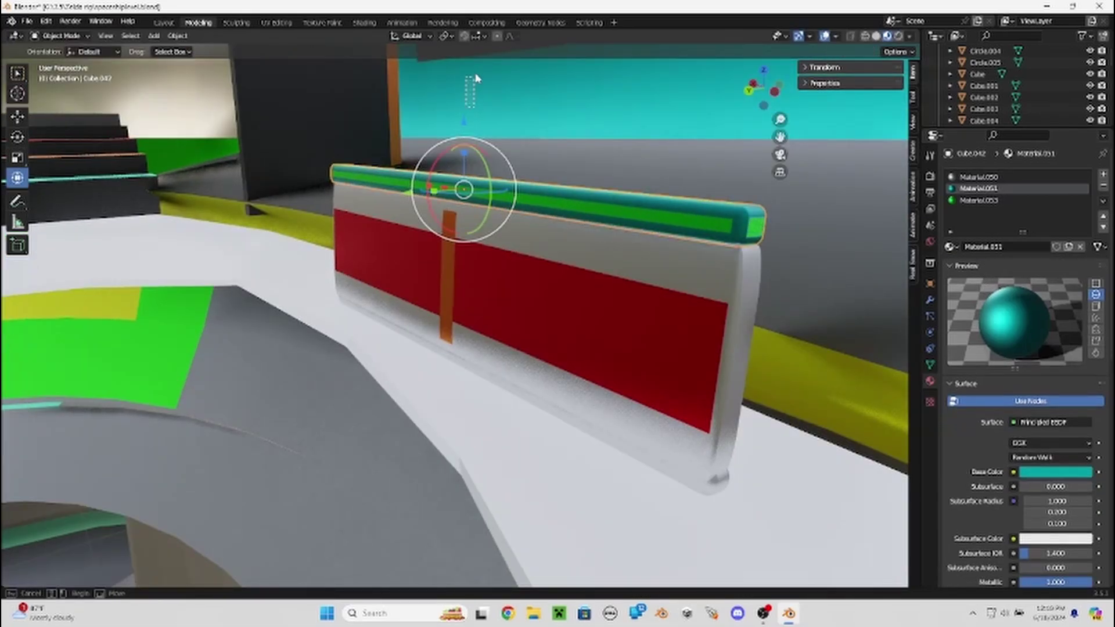
left_click_drag(476, 78, 469, 121)
left_click(463, 187)
left_click_drag(463, 189, 463, 137)
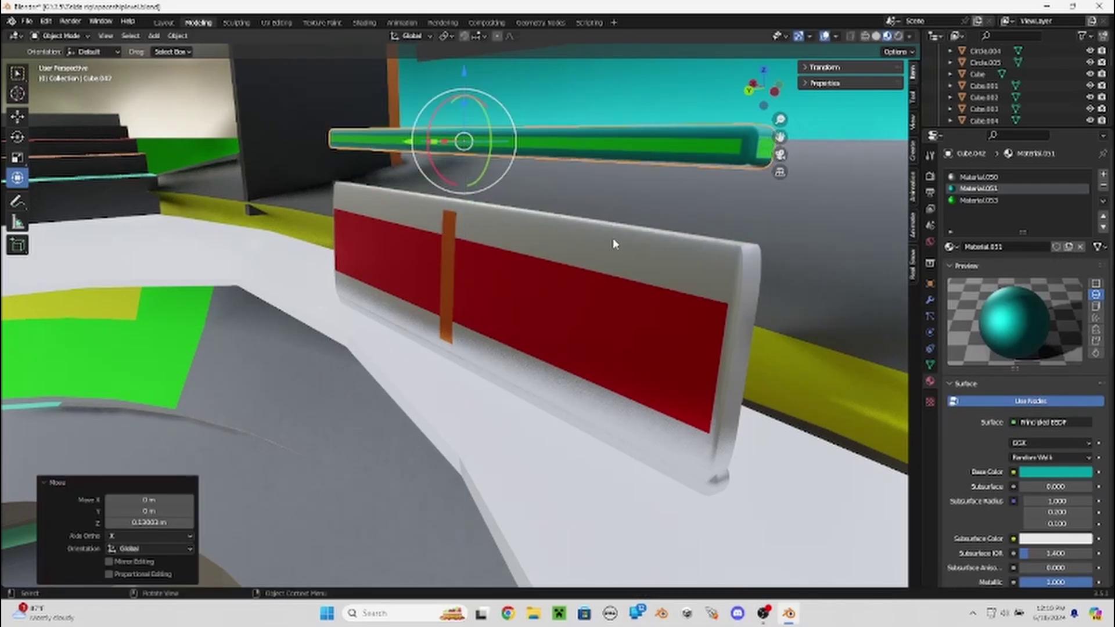
mouse_move(613, 238)
middle_mouse_down()
mouse_move(567, 200)
mouse_move(562, 229)
middle_mouse_up()
key("Tab")
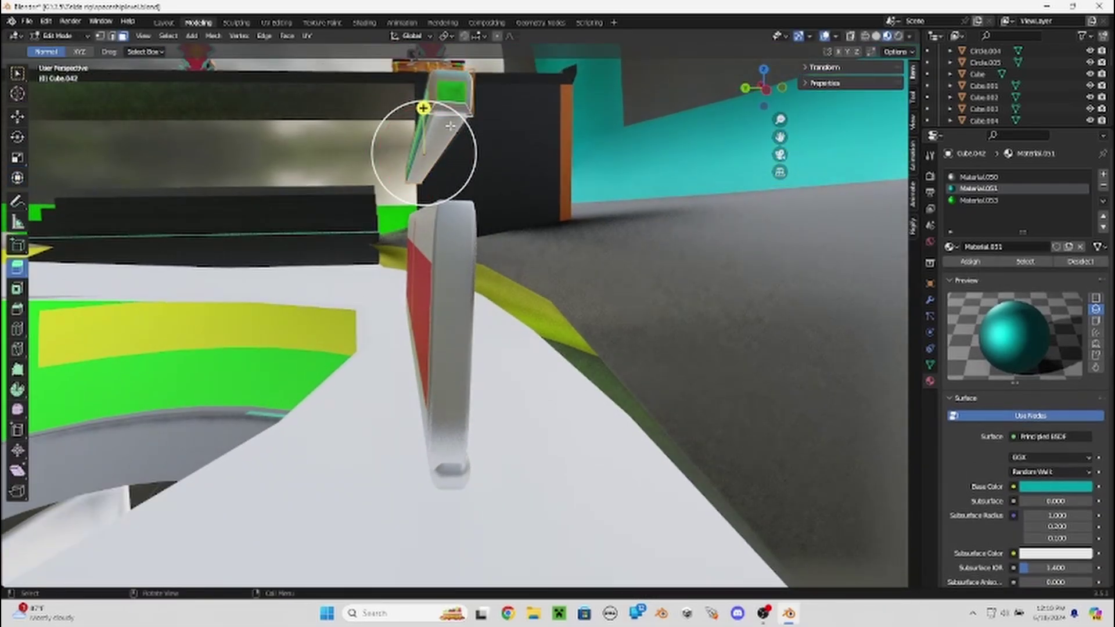
left_click(966, 189)
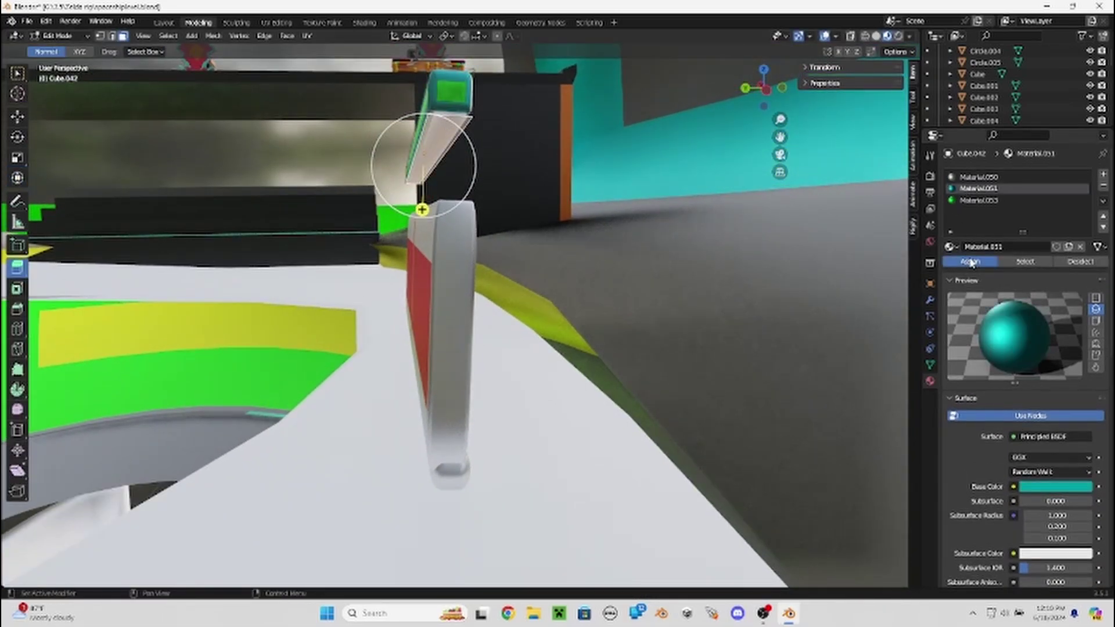
left_click(969, 261)
middle_click_drag(523, 232, 476, 147)
key("Tab")
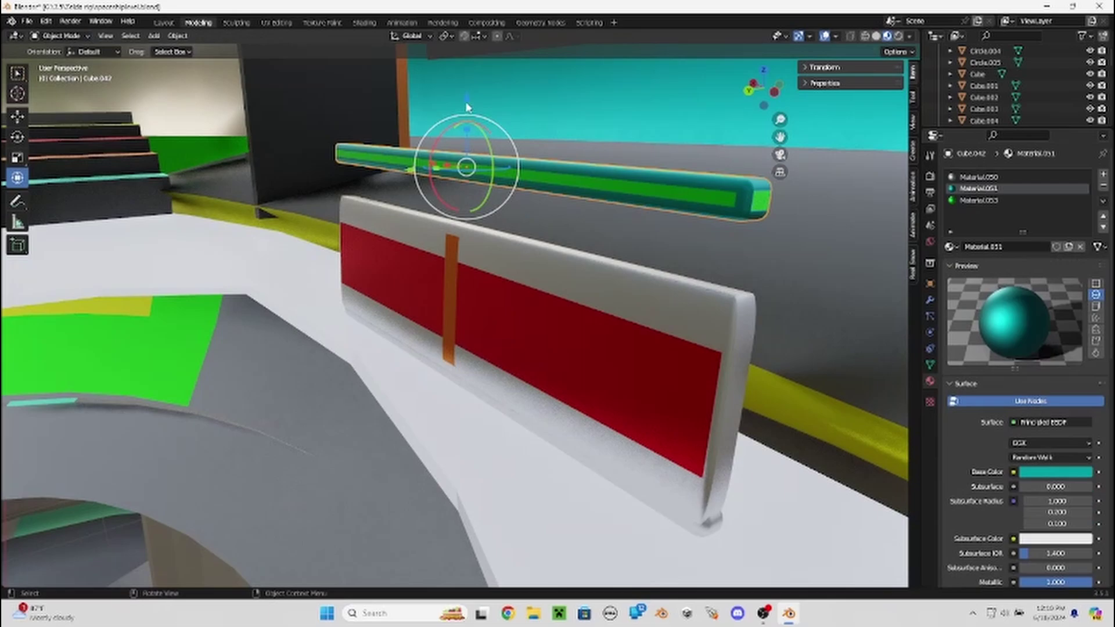
left_click_drag(466, 107, 472, 149)
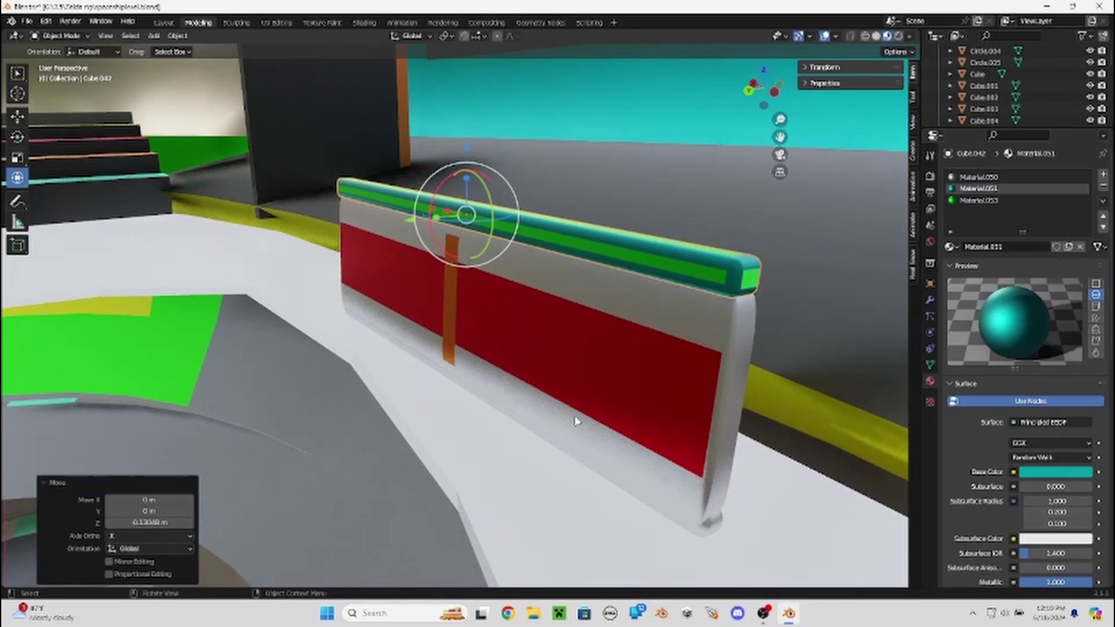
Delete the extra wall piece and paste a copy of the green top rail.
left_click(692, 527)
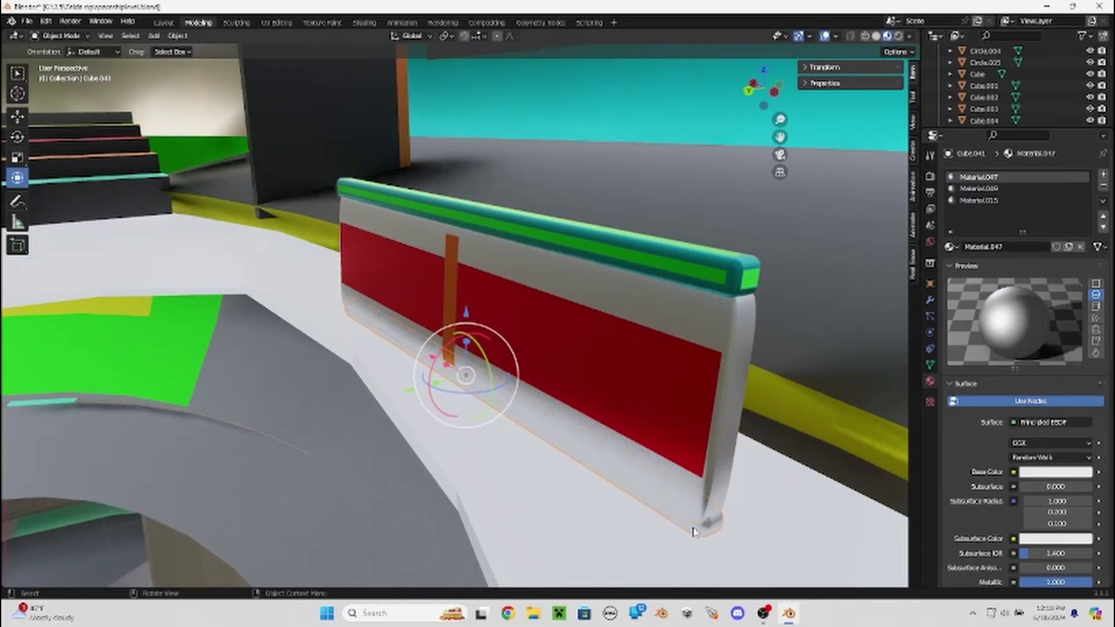
key("Delete")
left_click(660, 254)
middle_click_drag(659, 254, 641, 241)
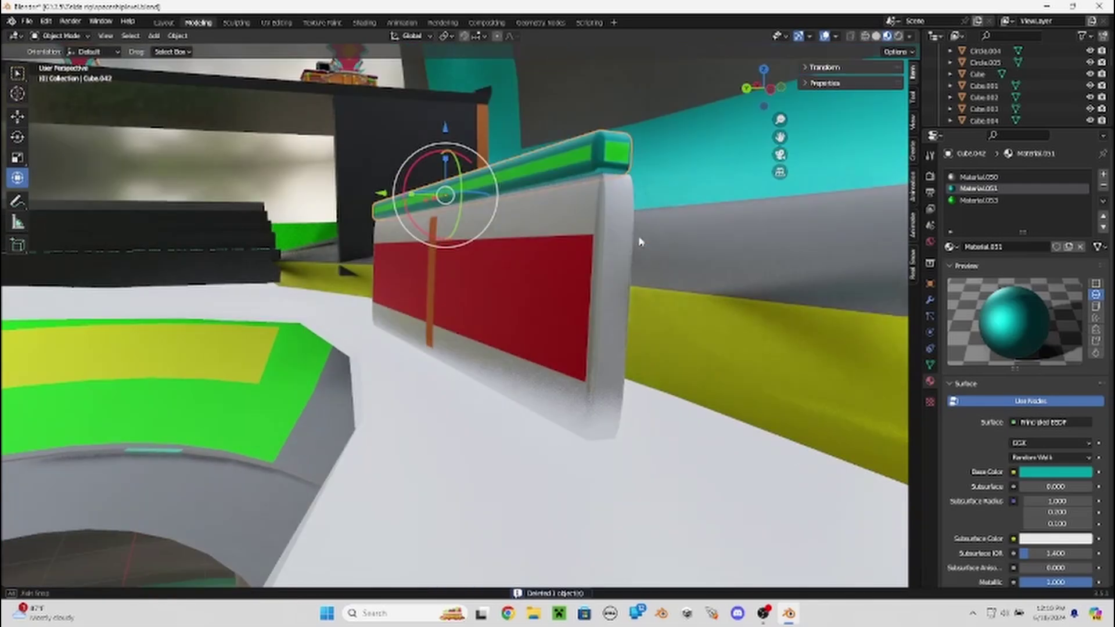
middle_click_drag(476, 211, 415, 201)
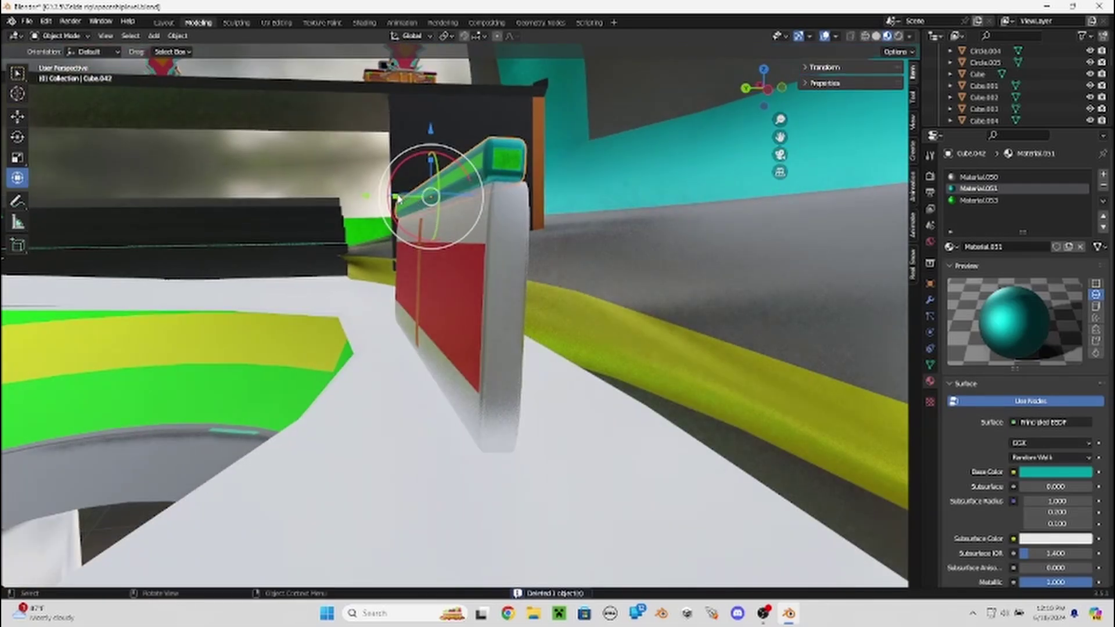
left_click(431, 197)
key("ctrl+z")
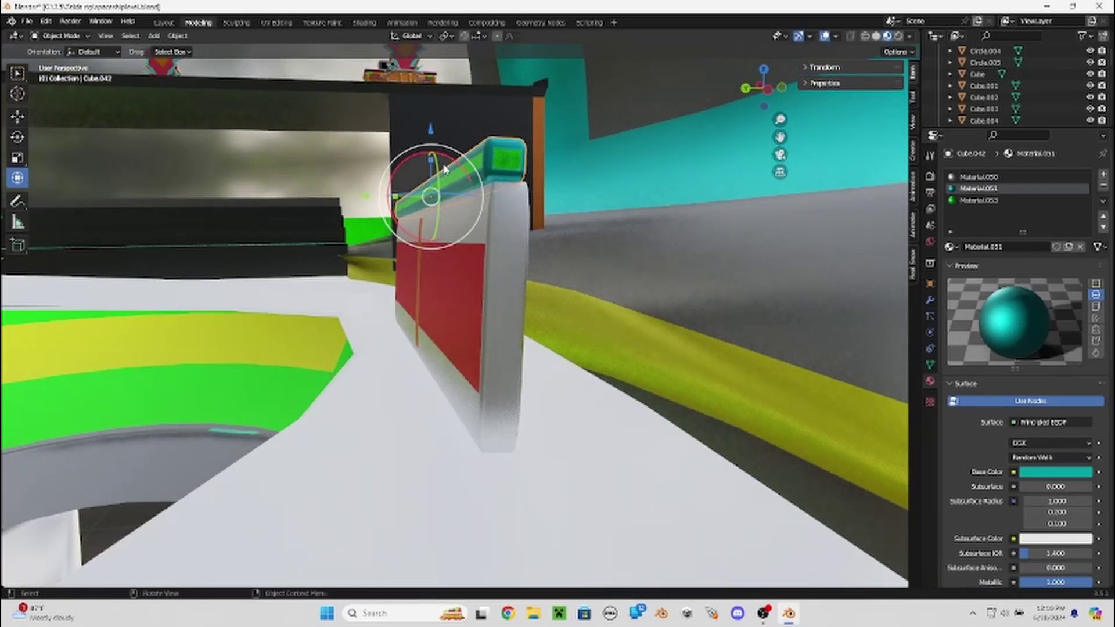
key("ctrl+v")
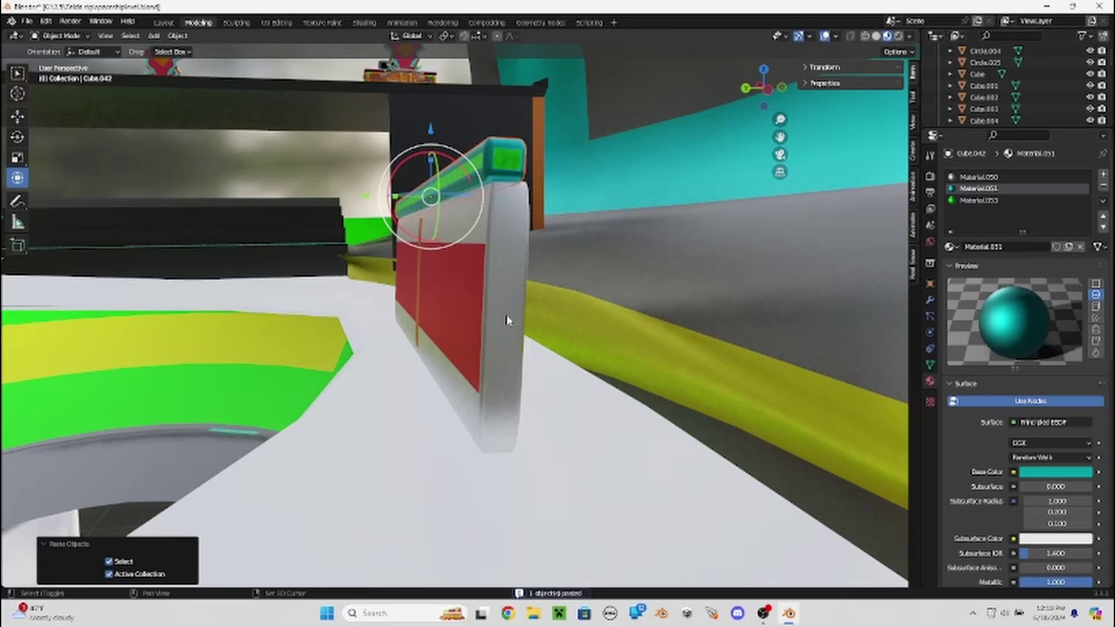
Lower the pasted green strip to the panel's bottom edge and readjust the top strip.
left_click(507, 320, "shift")
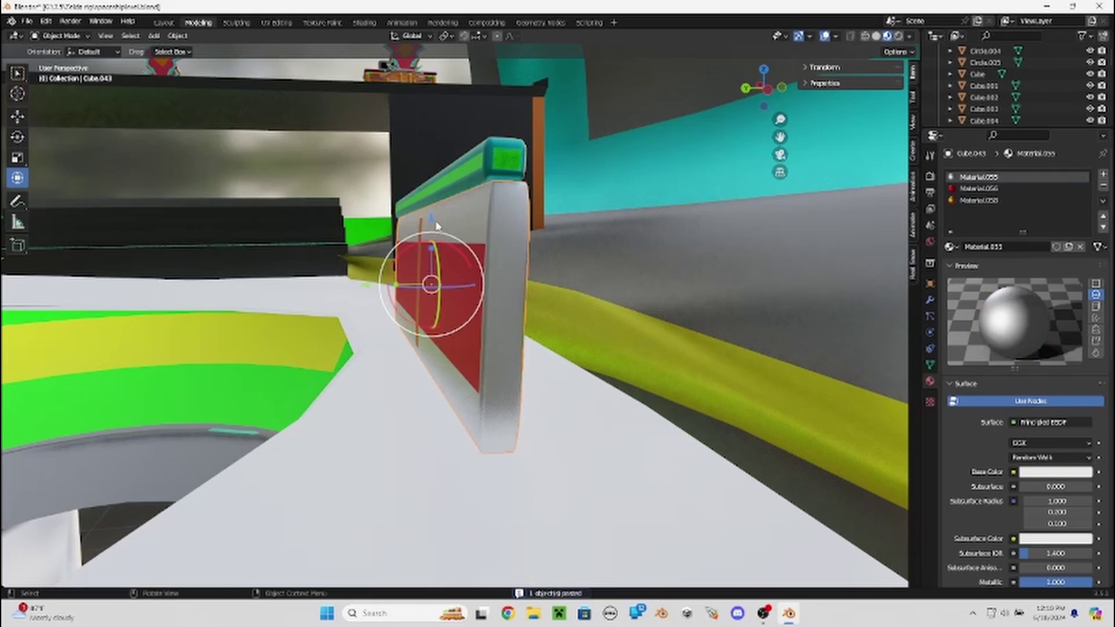
left_click_drag(436, 225, 441, 178)
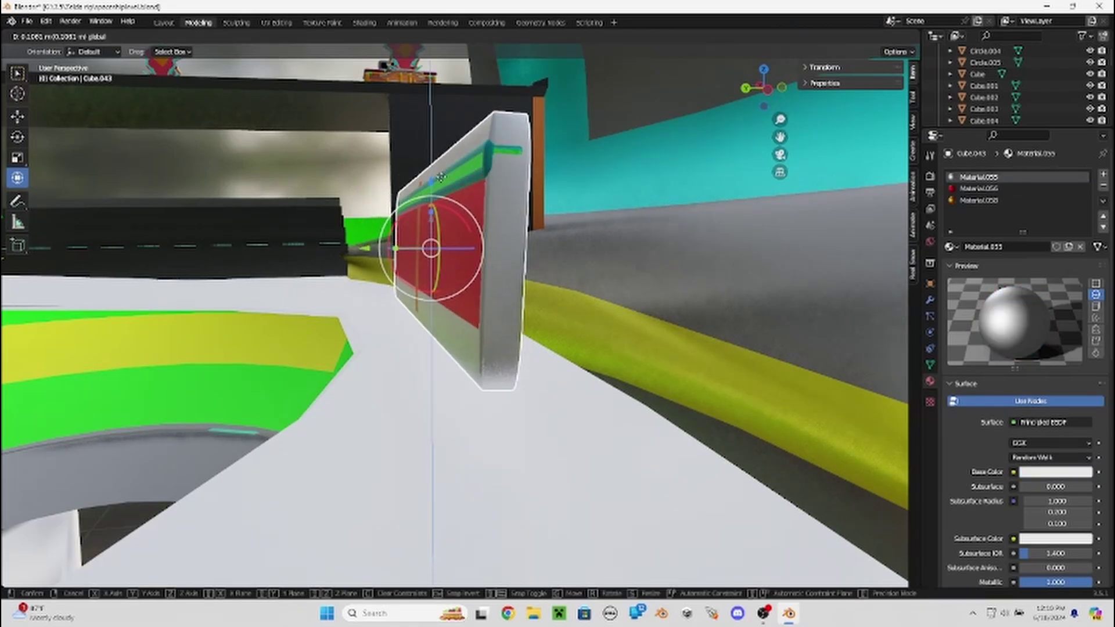
left_click(446, 181)
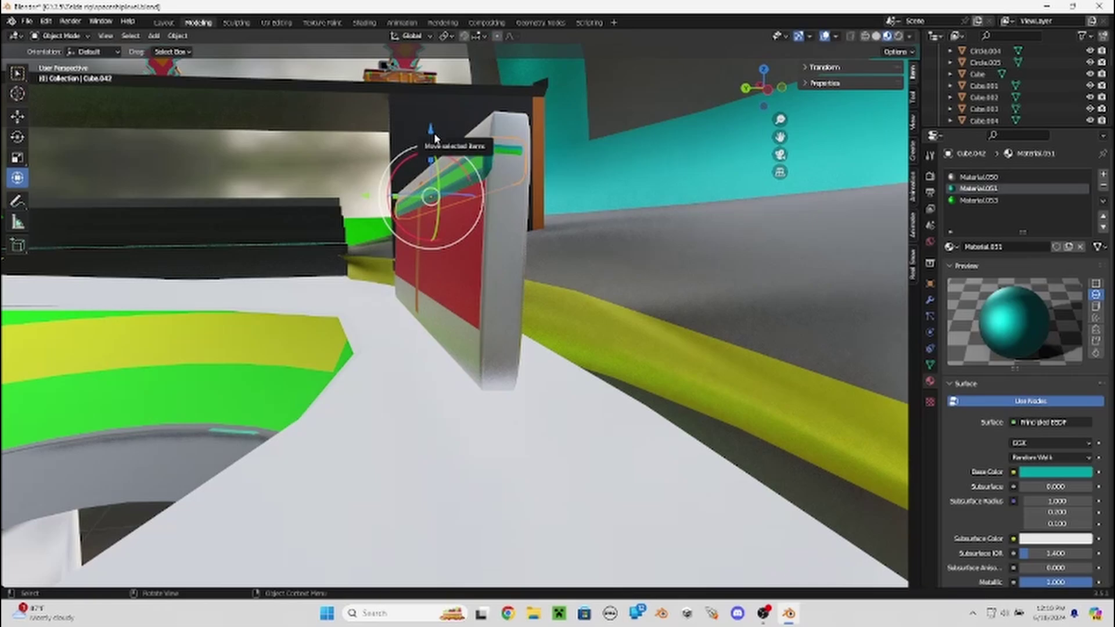
left_click_drag(434, 136, 427, 276)
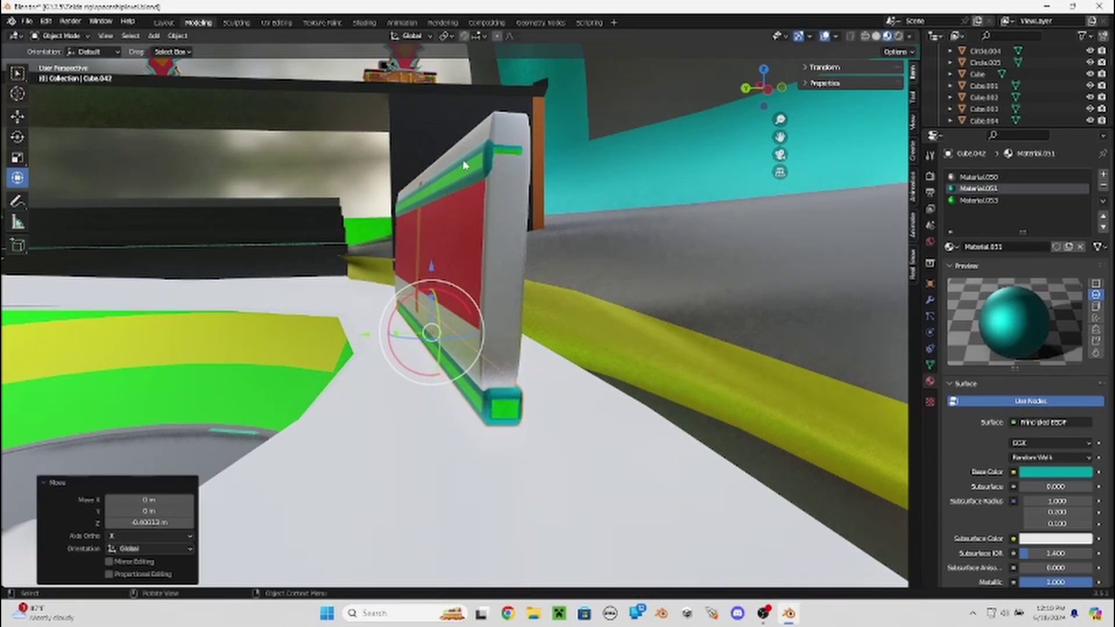
left_click(464, 166)
middle_click_drag(464, 166, 439, 168)
left_click_drag(437, 166, 447, 118)
middle_click_drag(447, 118, 437, 135)
left_click_drag(421, 135, 420, 145)
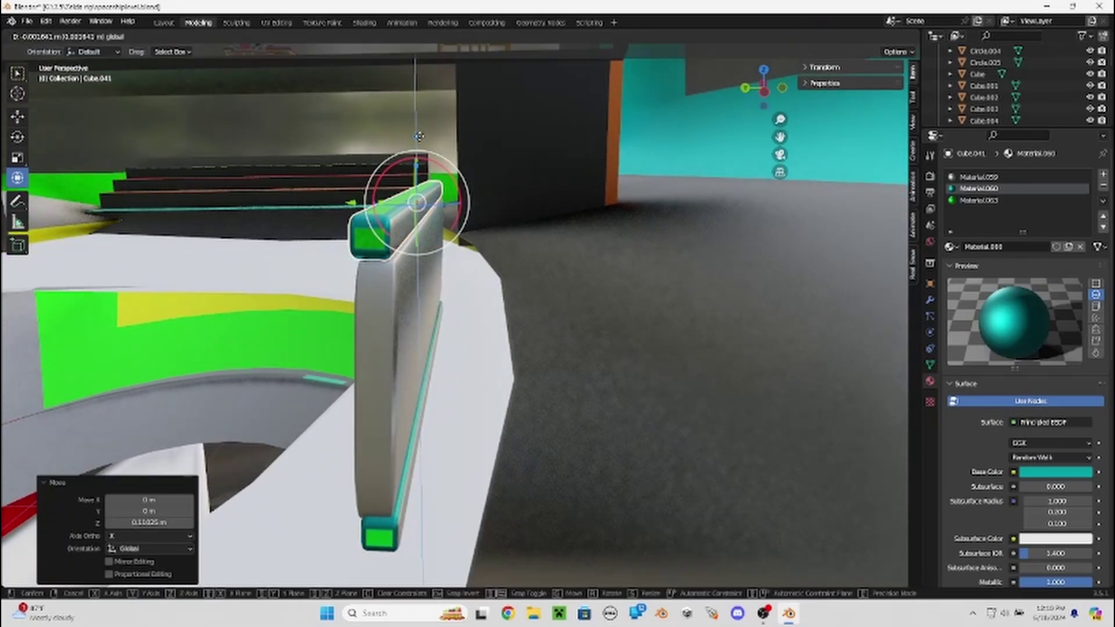
mouse_move(420, 145)
middle_mouse_down()
mouse_move(605, 378)
mouse_move(556, 273)
middle_mouse_up()
Shift the red panel vertically and lower the green rail slightly.
left_click(605, 377)
left_click_drag(505, 186, 518, 194)
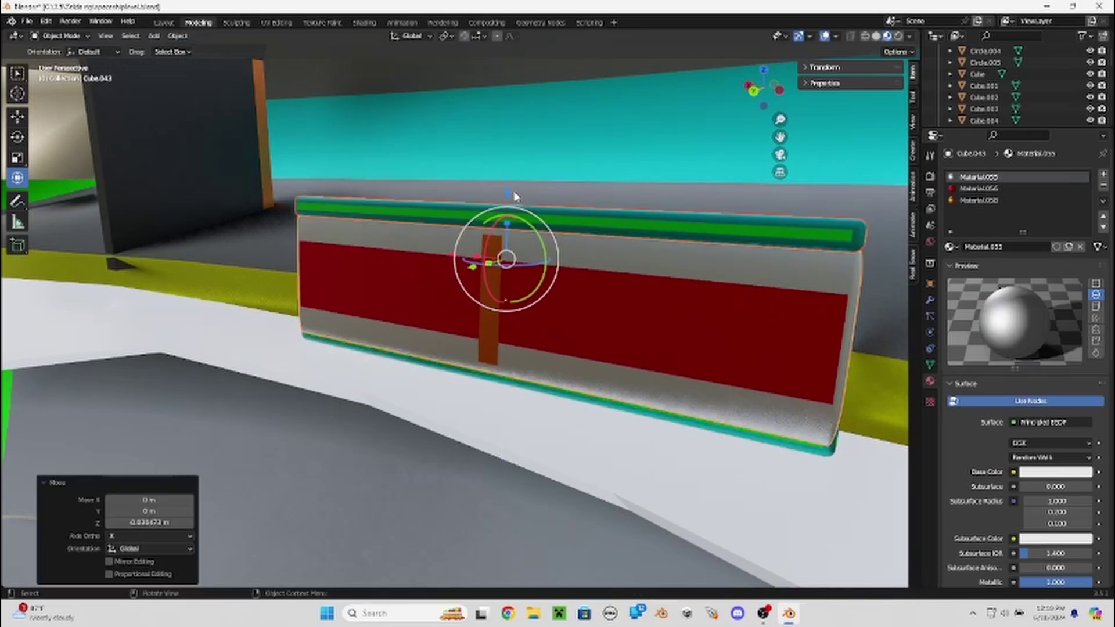
left_click(591, 397)
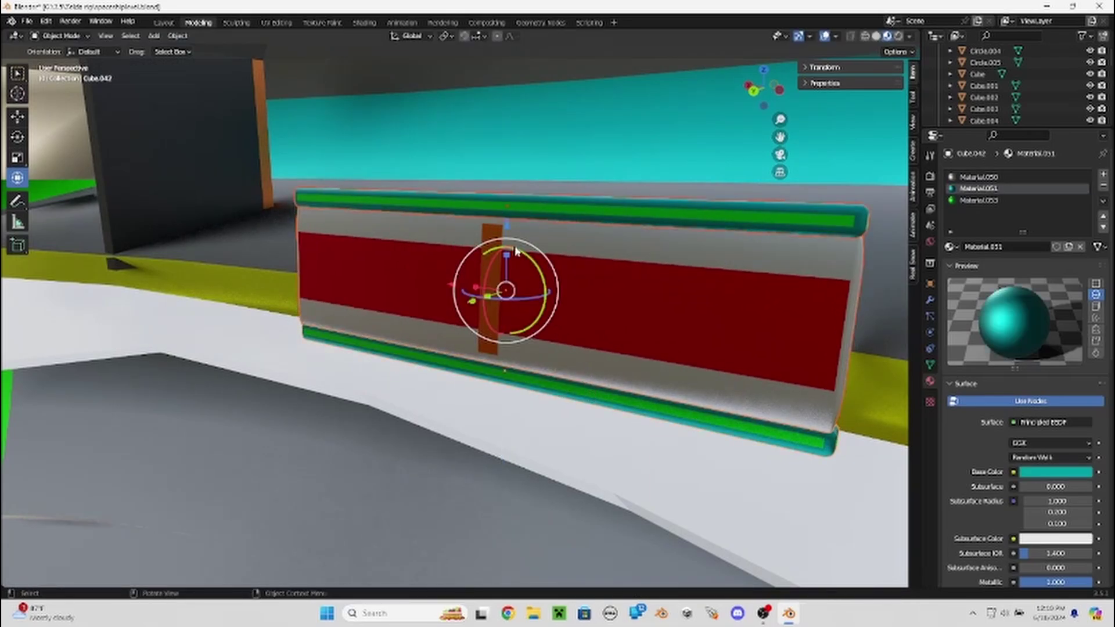
middle_click_drag(507, 230, 510, 242)
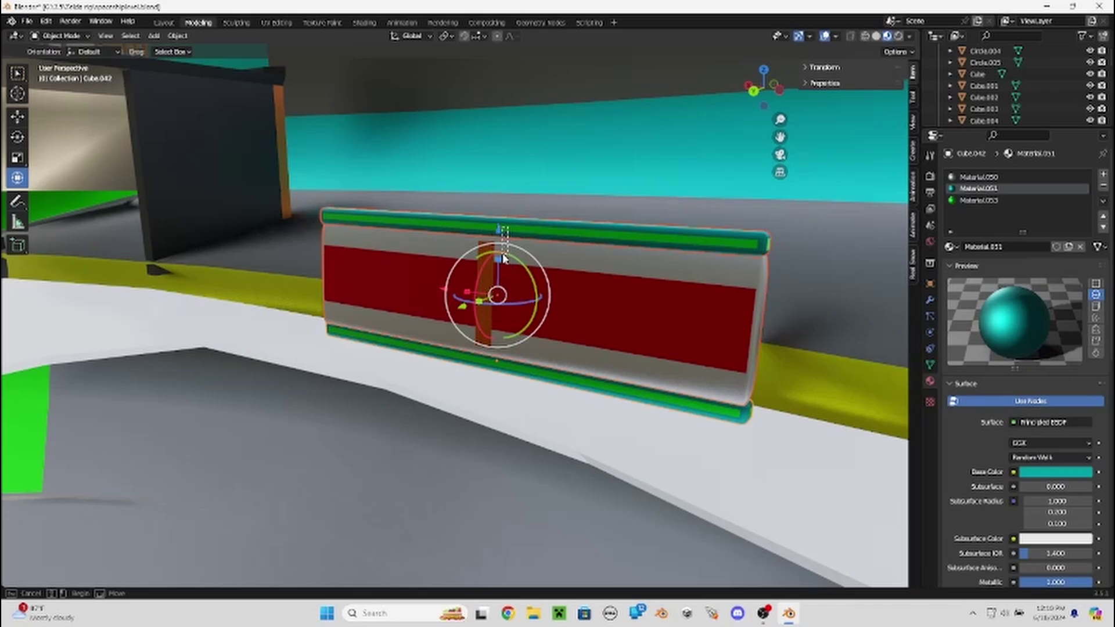
mouse_move(504, 258)
left_mouse_down()
mouse_move(501, 243)
mouse_move(498, 254)
left_mouse_up()
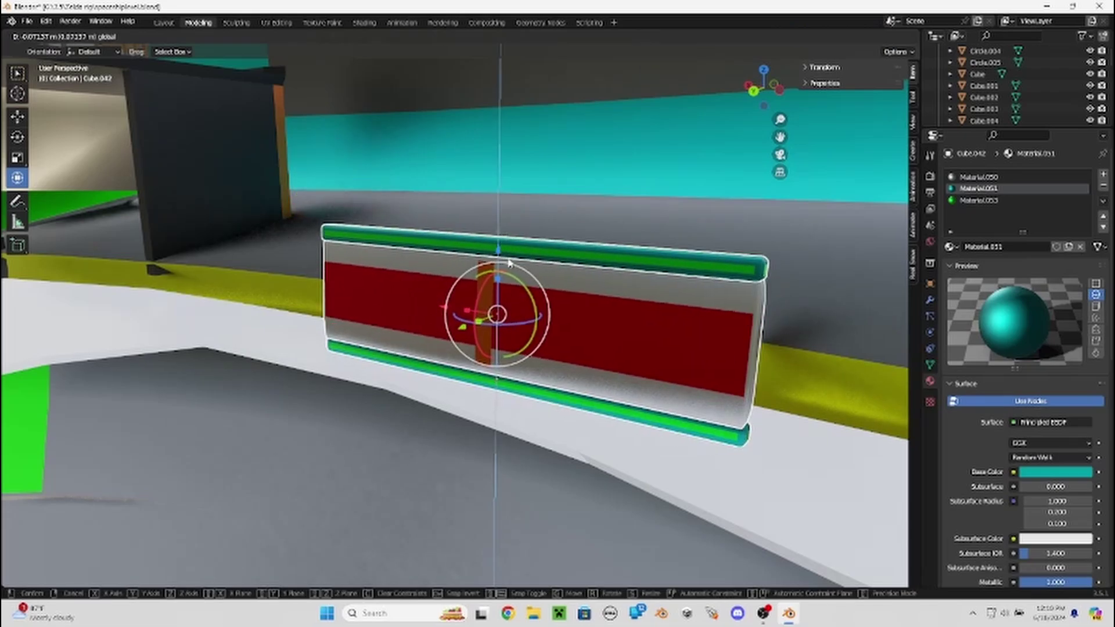
middle_click_drag(497, 255, 570, 456)
left_click(570, 456)
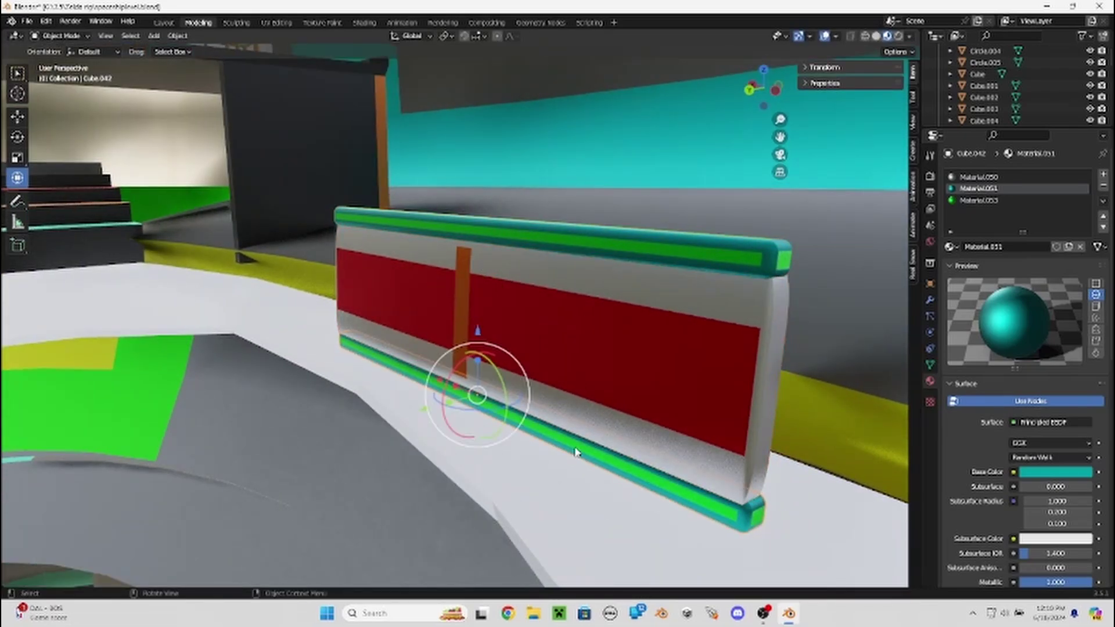
Paste a rail copy, raise it and scale it.
key("ctrl+v")
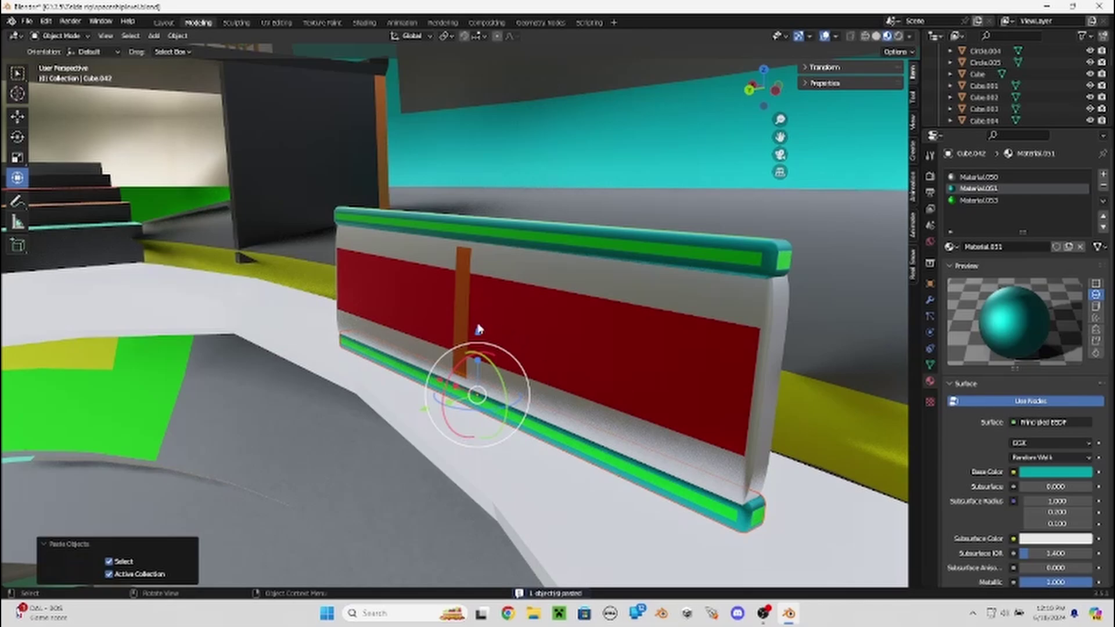
left_click_drag(477, 331, 475, 320)
middle_click_drag(443, 368, 429, 368)
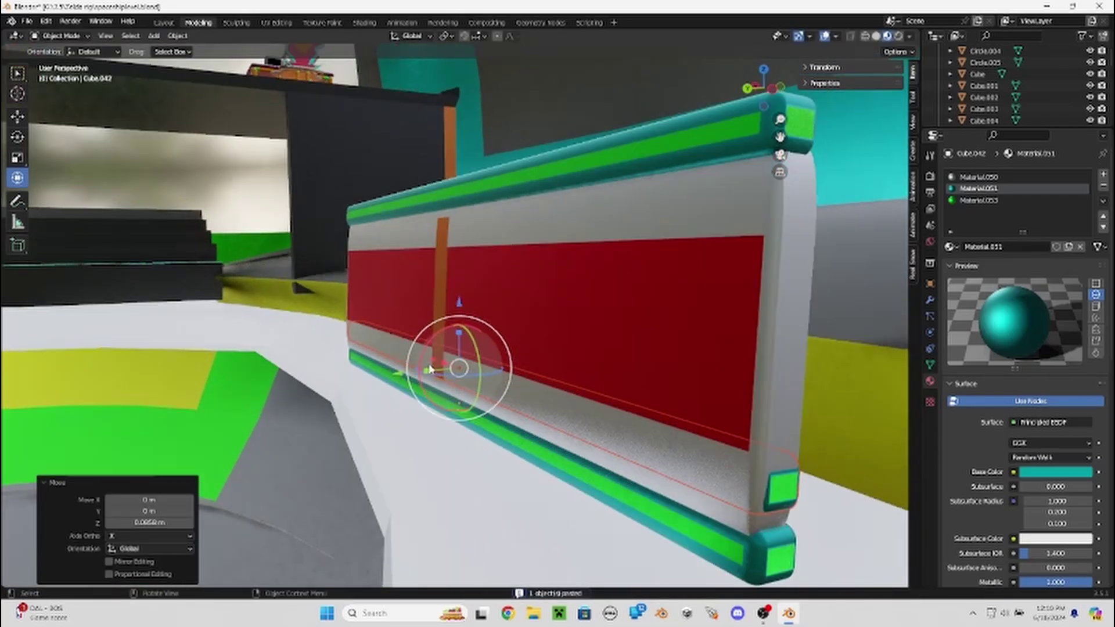
key("s")
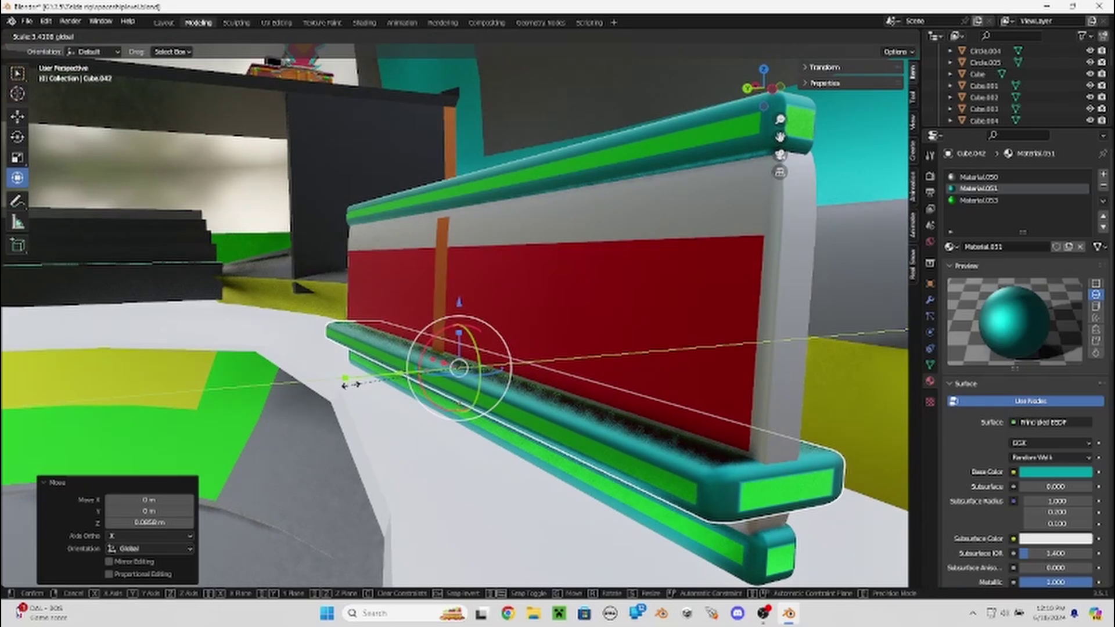
left_click(347, 384)
Paste two more rail copies, each raised vertically with G Z.
key("ctrl+v")
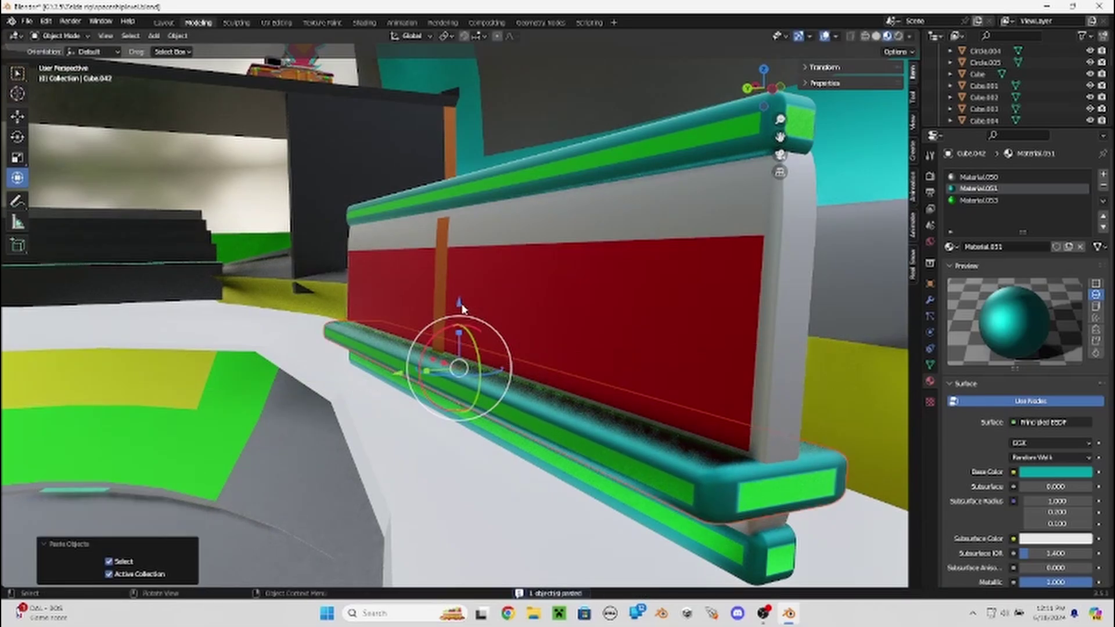
key("g")
key("z")
left_click(493, 254)
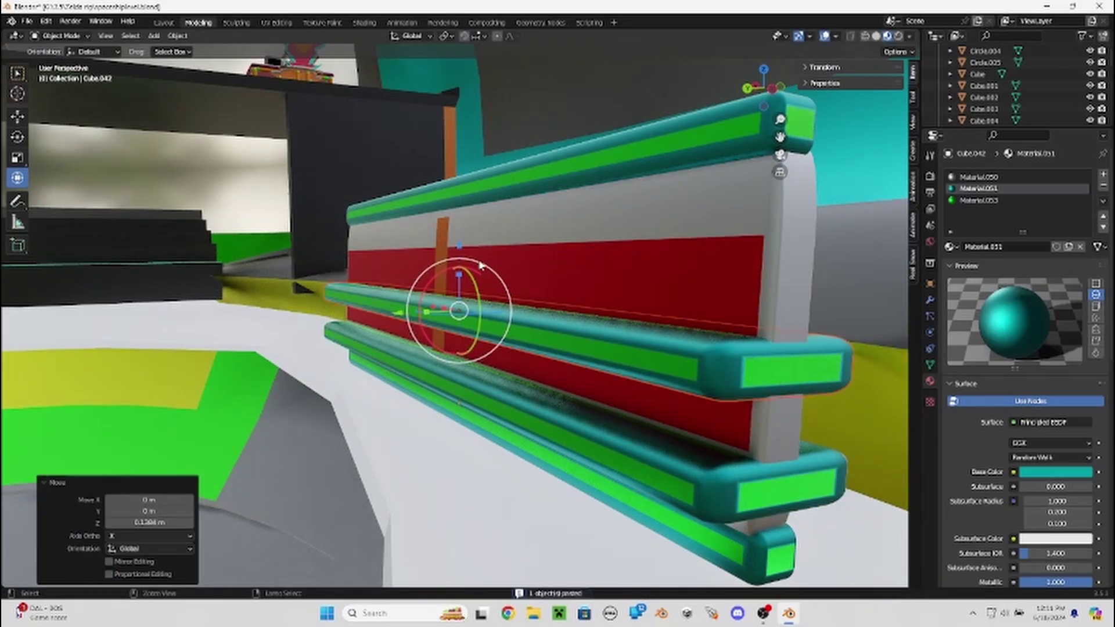
key("ctrl+v")
key("g")
key("z")
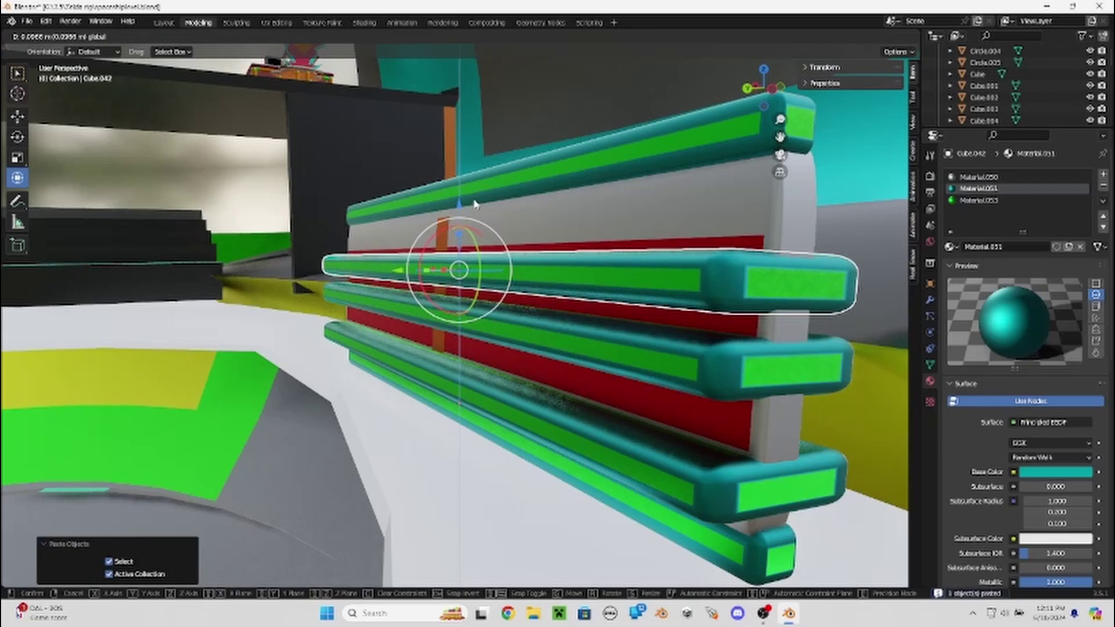
left_click(474, 203)
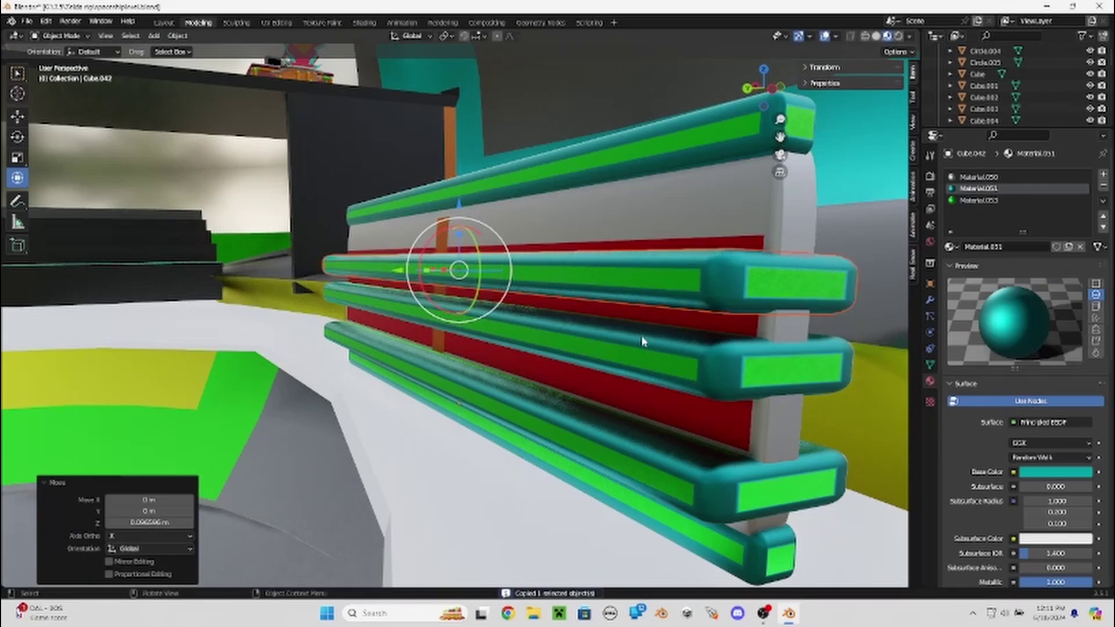
Delete two rails and flatten the lower teal rail to about half height.
key("Delete")
left_click(648, 351)
key("Delete")
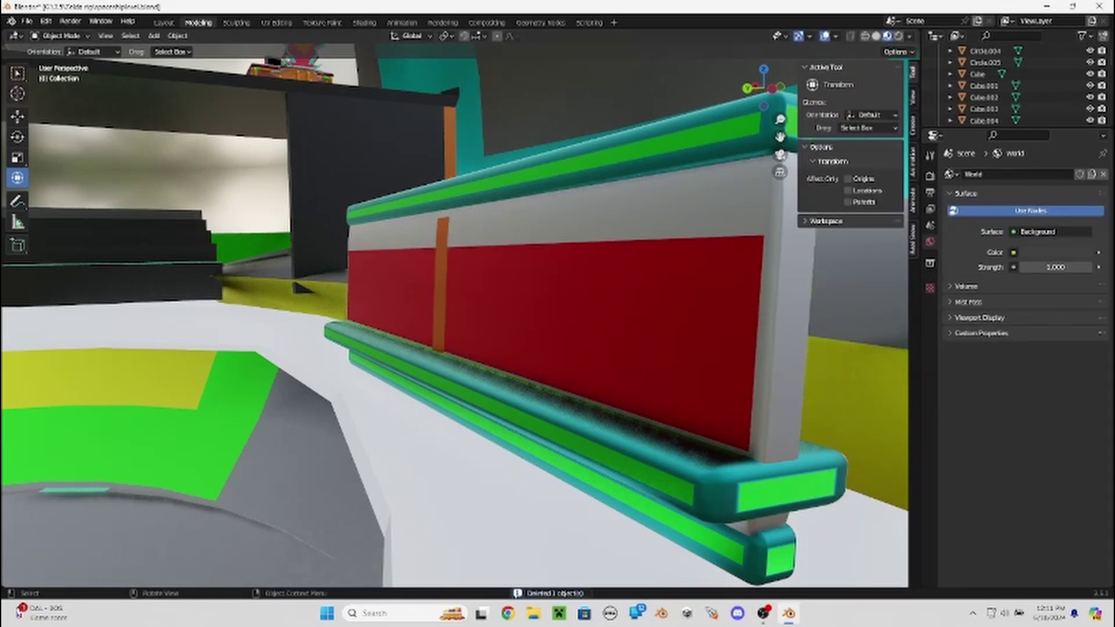
left_click(460, 369)
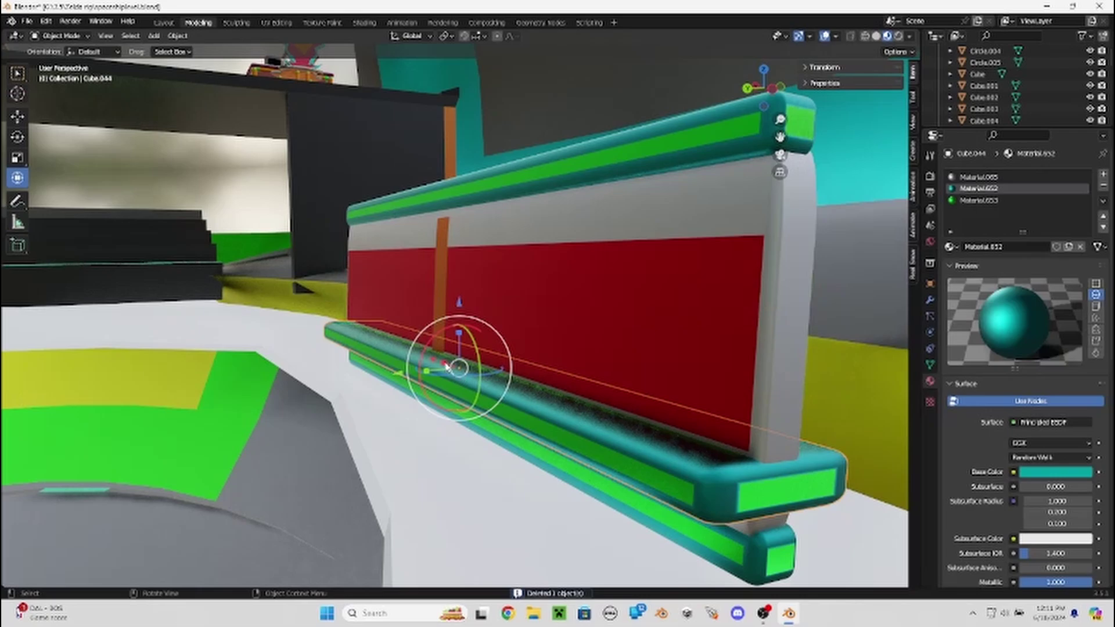
middle_click_drag(447, 366, 462, 345)
left_click_drag(457, 331, 462, 340)
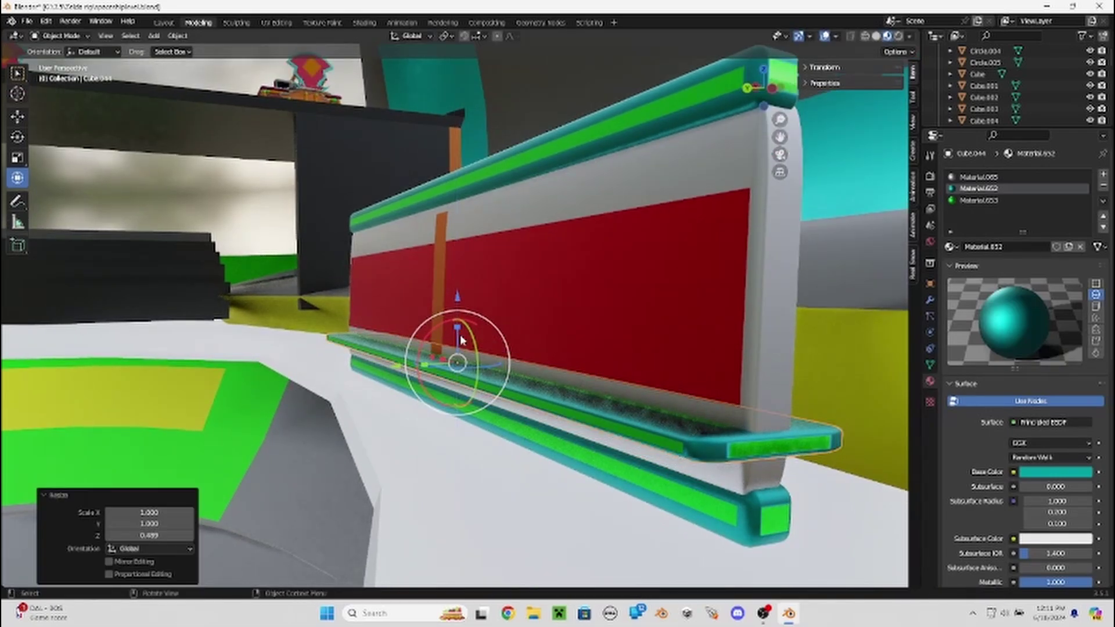
left_click_drag(459, 301, 475, 321)
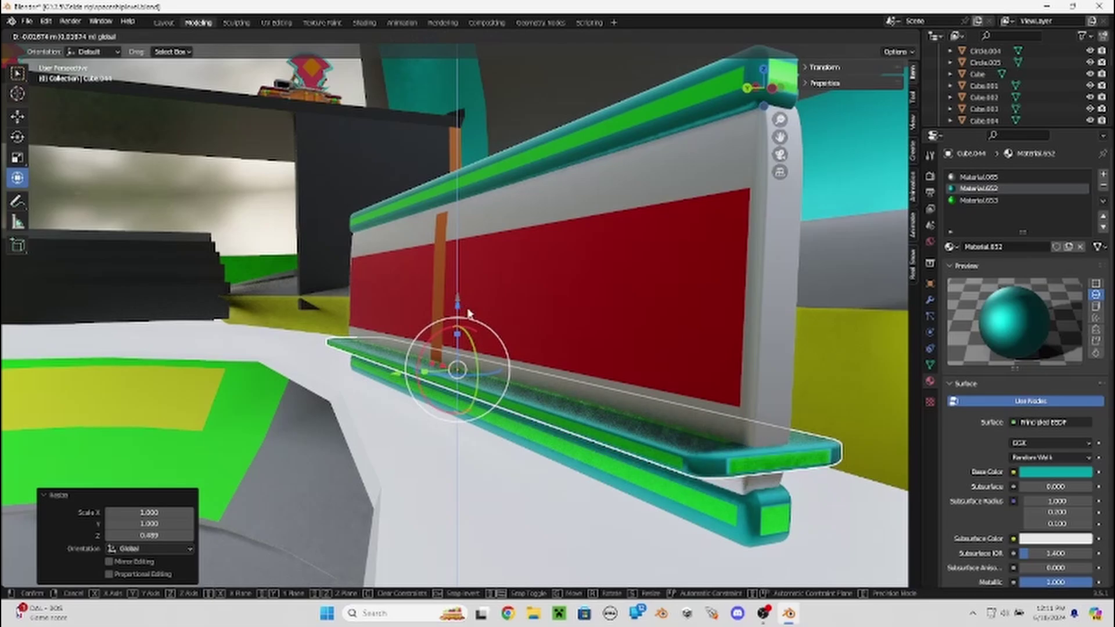
Paste raised copies of the flattened rail and move the lower rail between the others.
key("ctrl+v")
mouse_move(462, 305)
left_mouse_down()
mouse_move(469, 231)
mouse_move(486, 198)
left_mouse_up()
key("ctrl+v")
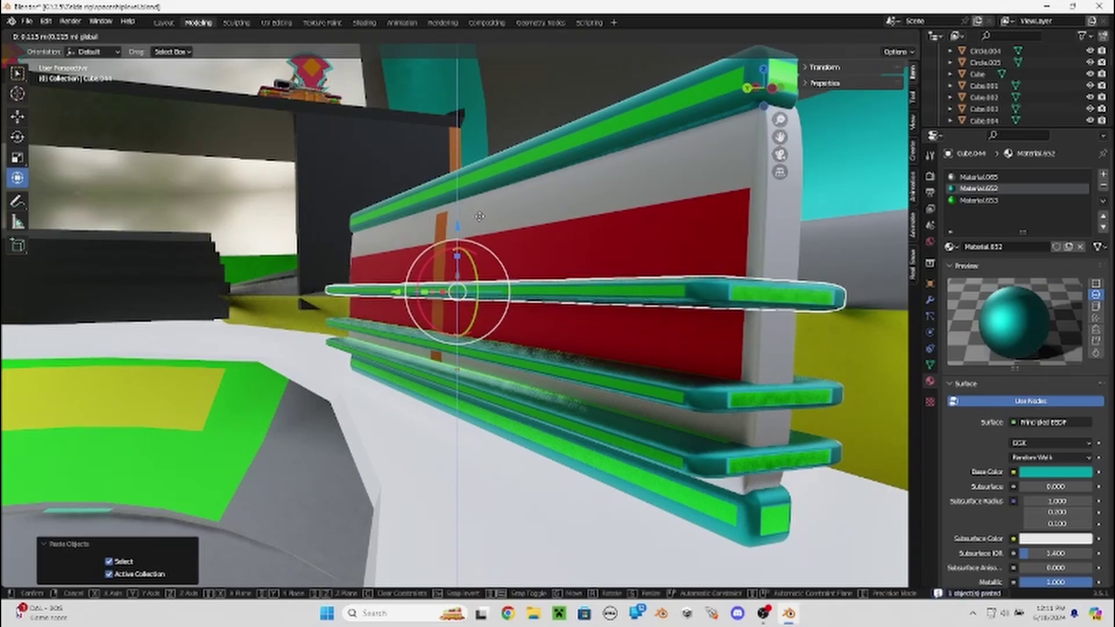
left_click(486, 198)
left_click(630, 386)
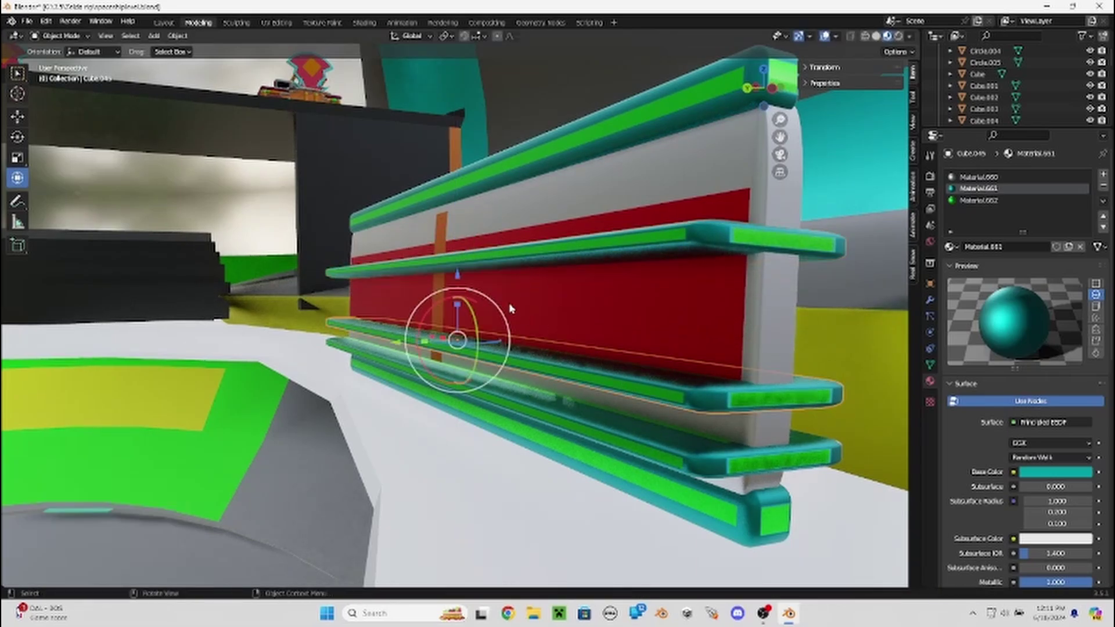
mouse_move(459, 279)
left_mouse_down()
mouse_move(468, 248)
mouse_move(511, 260)
left_mouse_up()
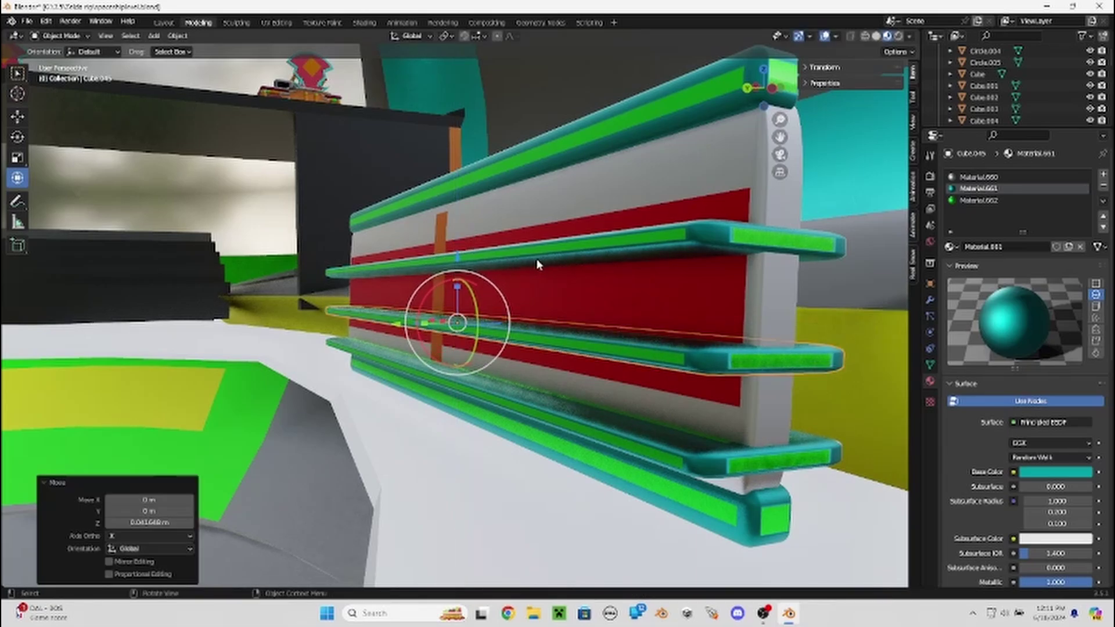
left_click(480, 253)
Duplicate the green rail and raise the copy vertically by about 0.106 m.
key("ctrl+c")
key("ctrl+v")
key("g")
key("z")
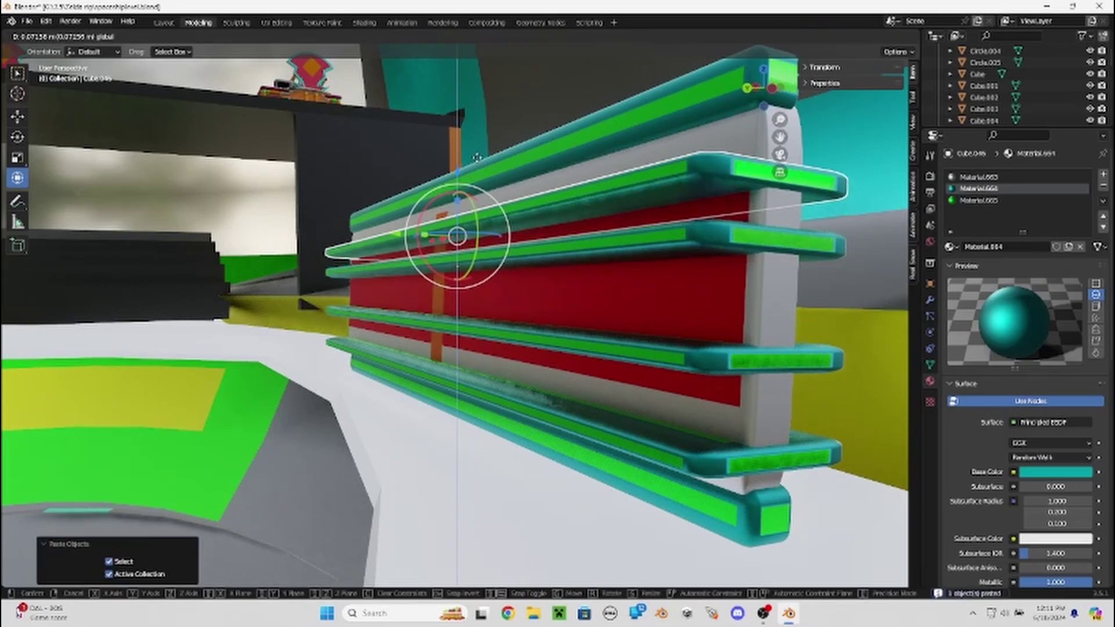
left_click(484, 154)
mouse_move(484, 153)
middle_mouse_down()
mouse_move(522, 199)
mouse_move(605, 189)
mouse_move(574, 187)
middle_mouse_up()
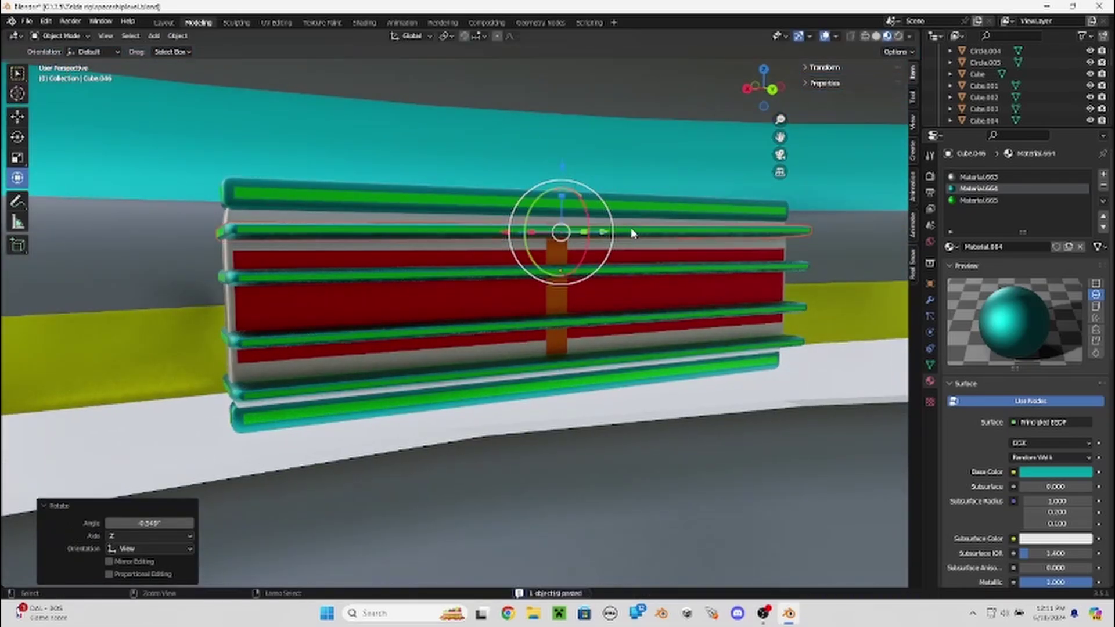
Move the selected rail vertically with G Z and nudge the middle rail up.
mouse_move(632, 231)
middle_mouse_down()
mouse_move(568, 218)
mouse_move(511, 226)
mouse_move(522, 235)
middle_mouse_up()
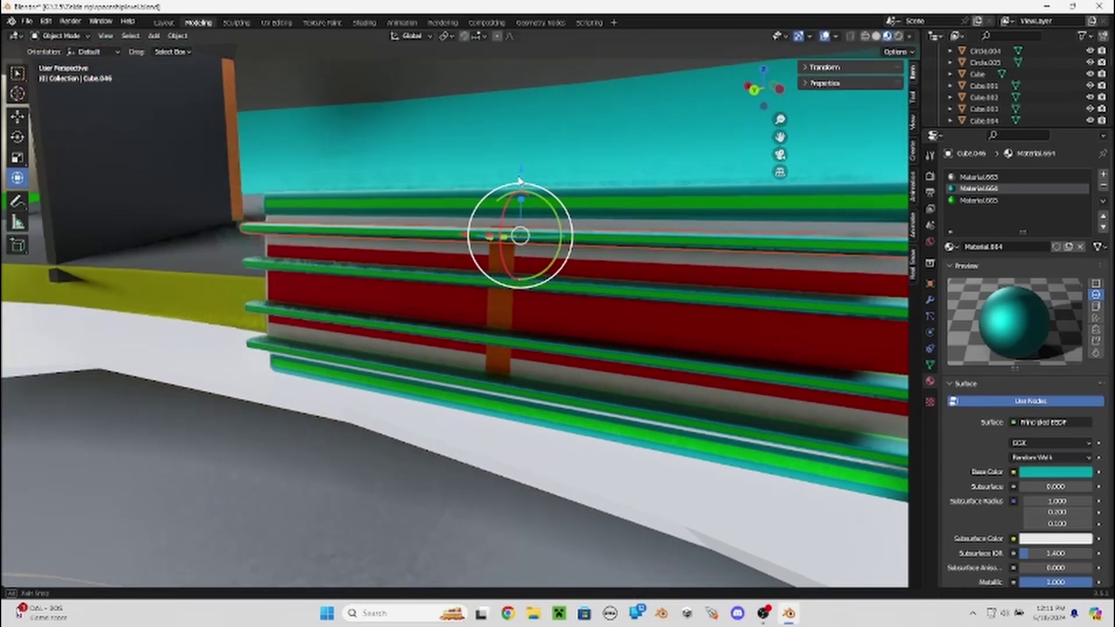
key("g")
key("z")
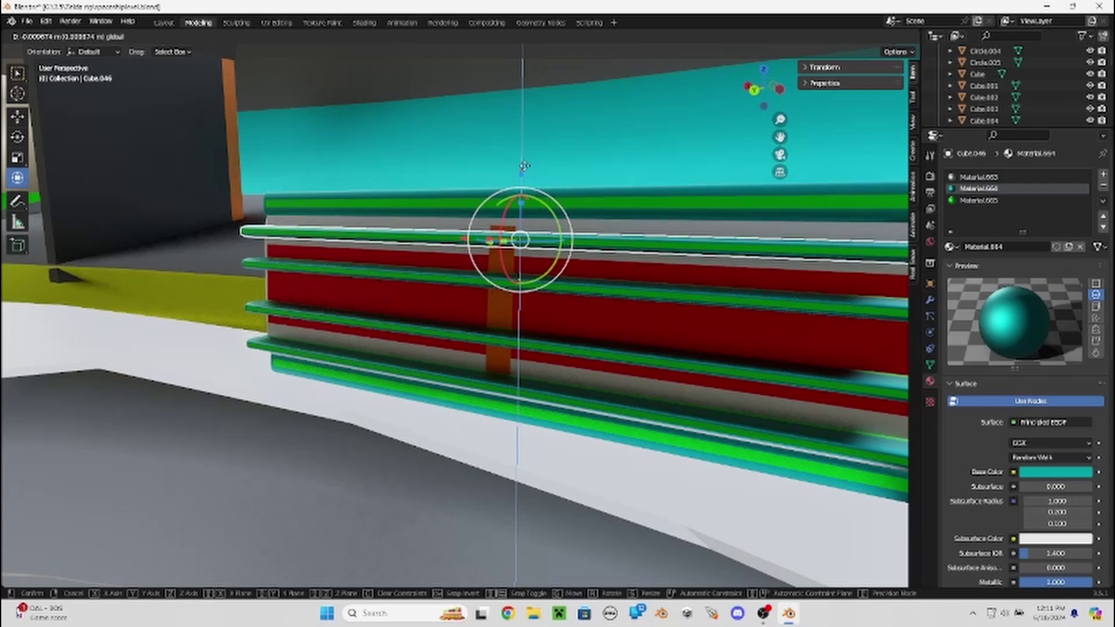
left_click(525, 172)
mouse_move(524, 172)
middle_mouse_down()
mouse_move(597, 187)
mouse_move(416, 351)
middle_mouse_up()
left_click(420, 336)
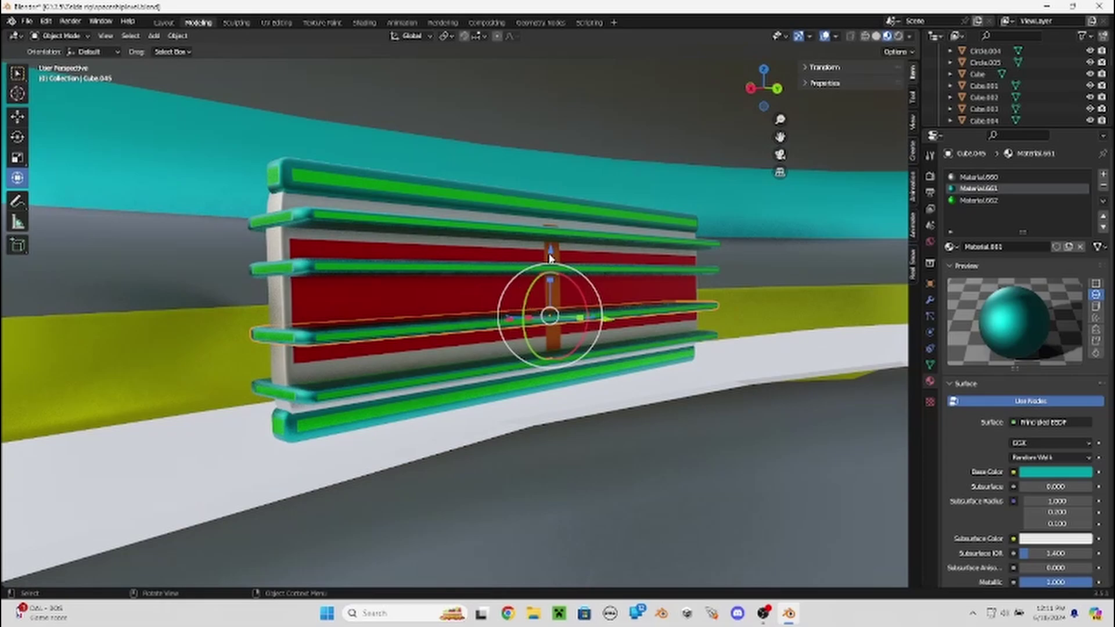
left_click_drag(550, 250, 516, 288)
mouse_move(516, 289)
middle_mouse_down()
mouse_move(593, 313)
mouse_move(341, 316)
mouse_move(440, 323)
mouse_move(388, 325)
mouse_move(465, 301)
middle_mouse_up()
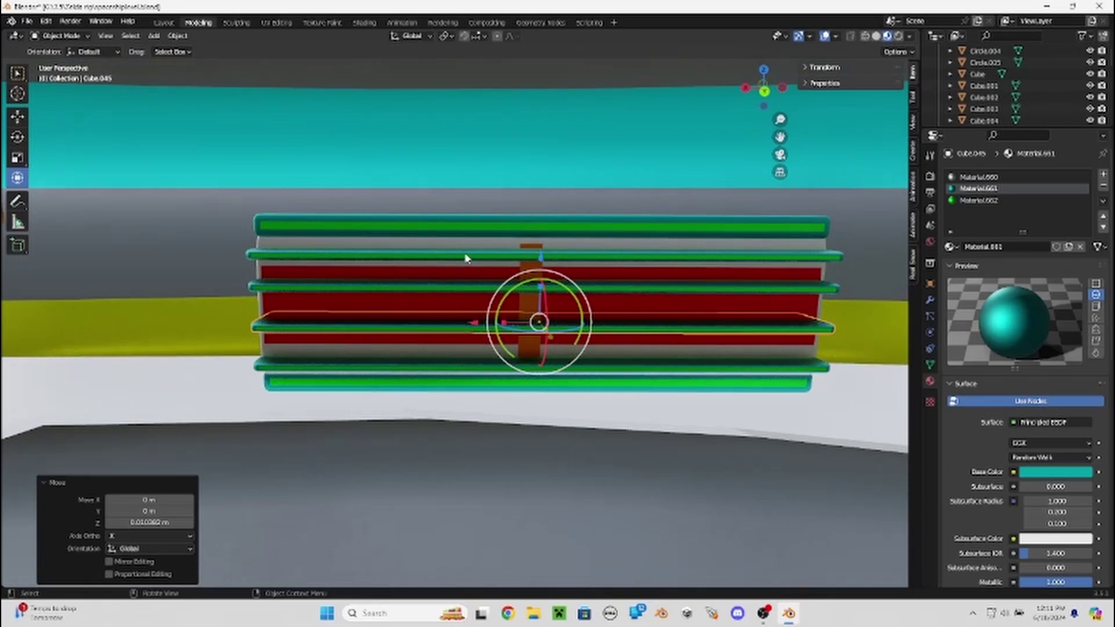
Delete the surplus rail and nudge the upper and lower rails upward.
left_click(466, 258)
key("Delete")
left_click(472, 281)
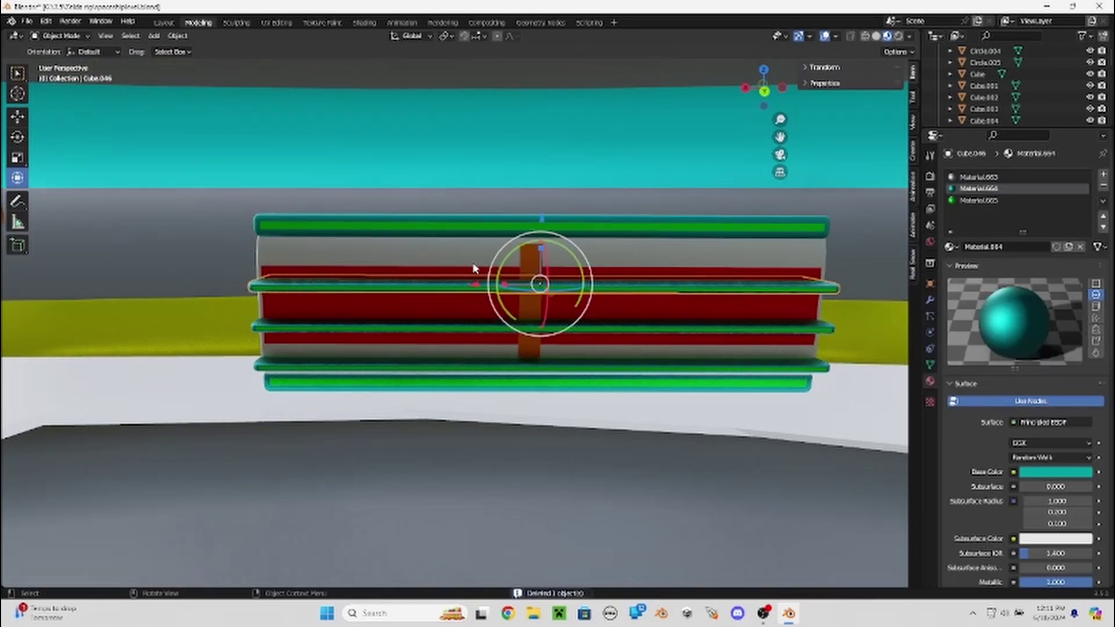
left_click_drag(539, 221, 542, 201)
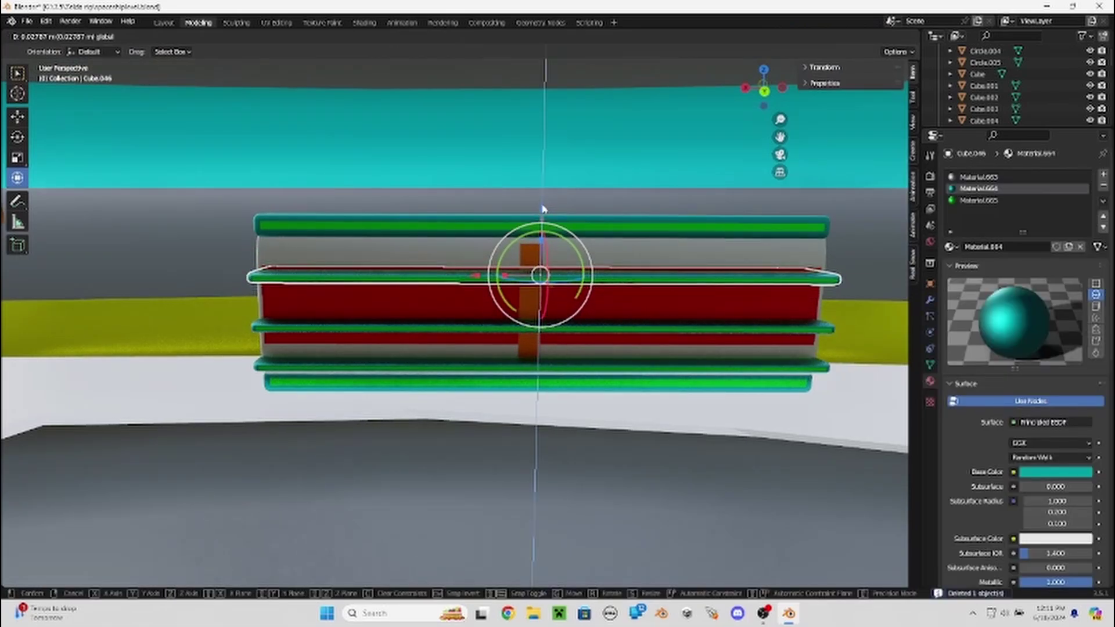
left_click(443, 323)
middle_click_drag(443, 322, 541, 266)
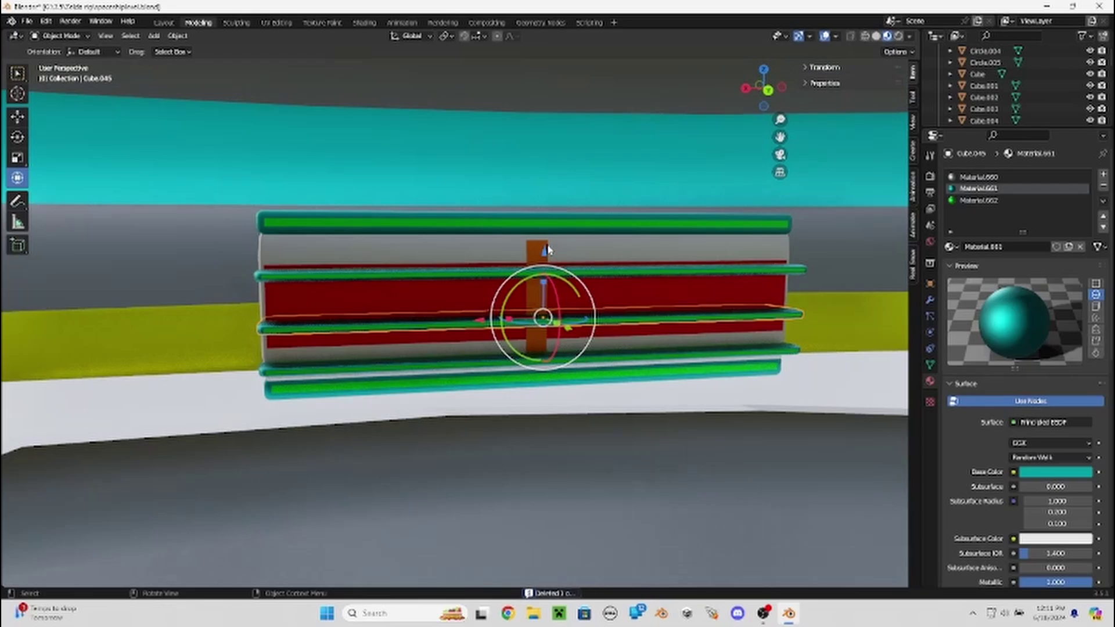
left_click_drag(548, 250, 549, 209)
left_click(451, 273)
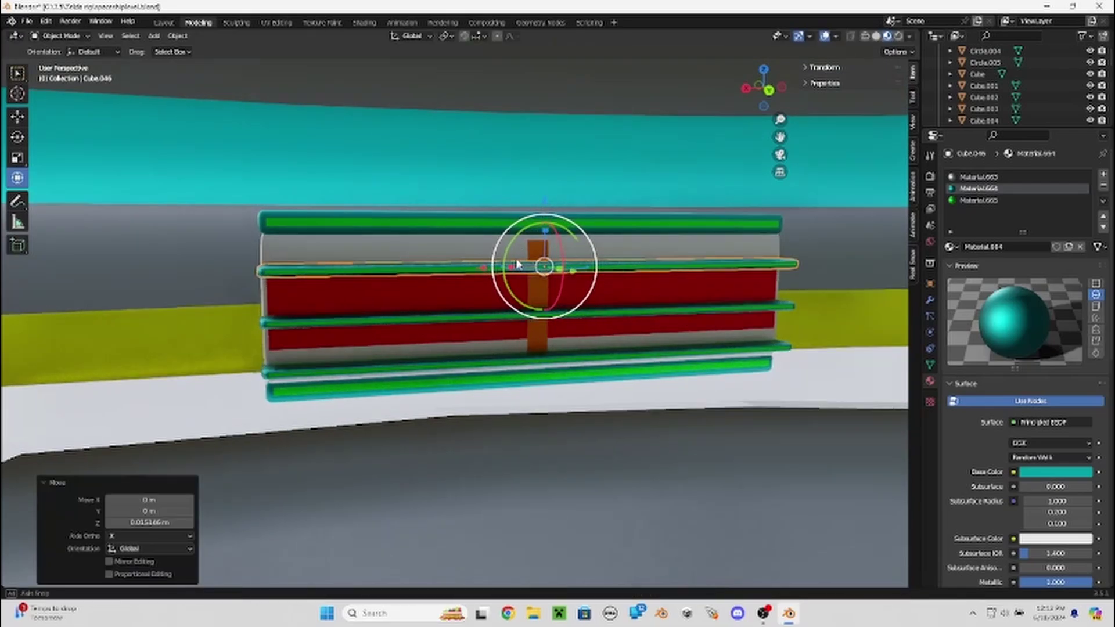
middle_click_drag(549, 209, 460, 285)
key("Escape")
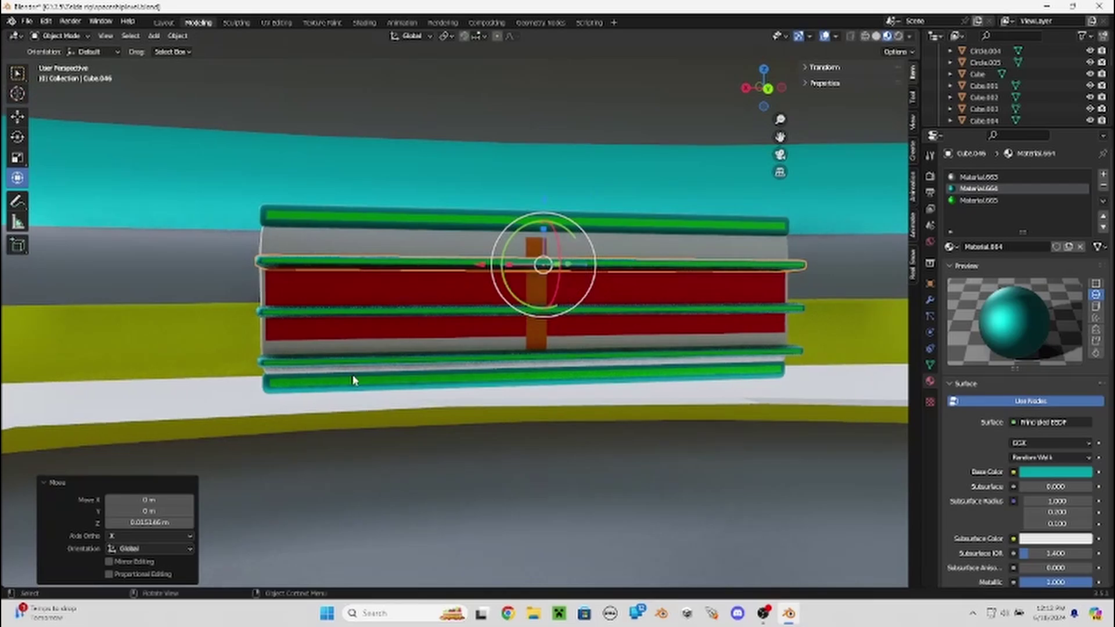
Select the middle rails with the panel backing and nudge them along X.
left_click(358, 368)
left_click(368, 319)
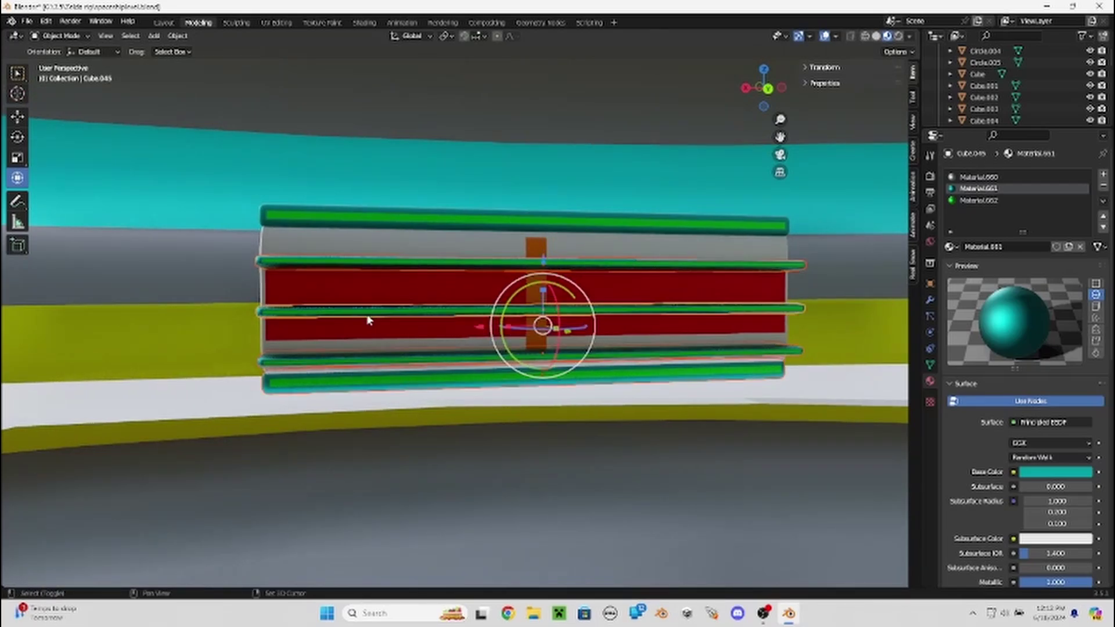
left_click(370, 296)
middle_click_drag(406, 268, 431, 249)
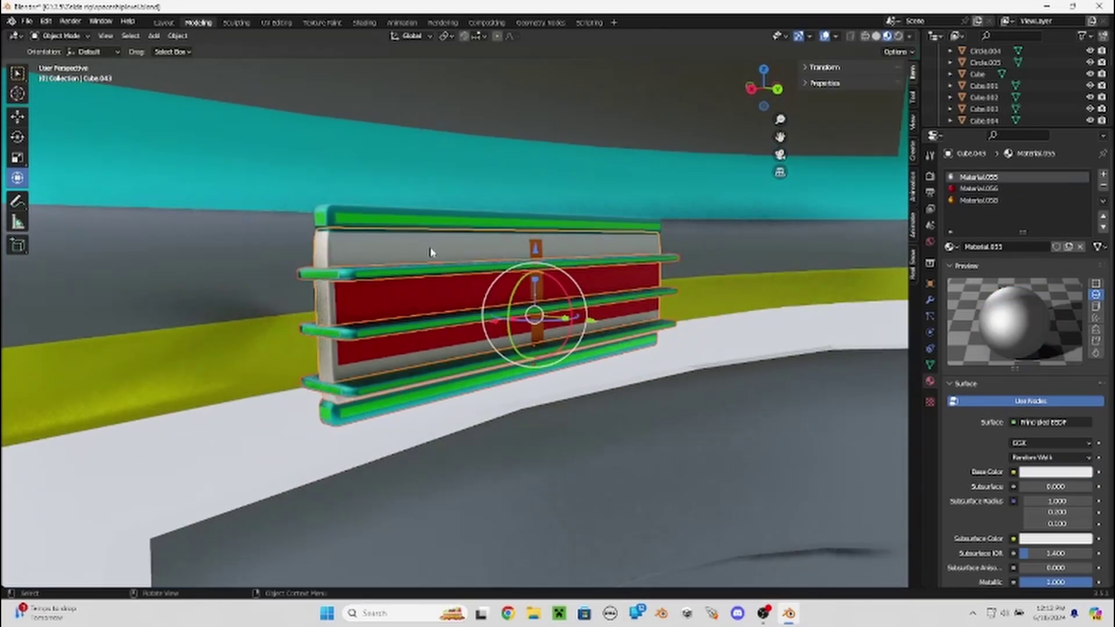
left_click(422, 216)
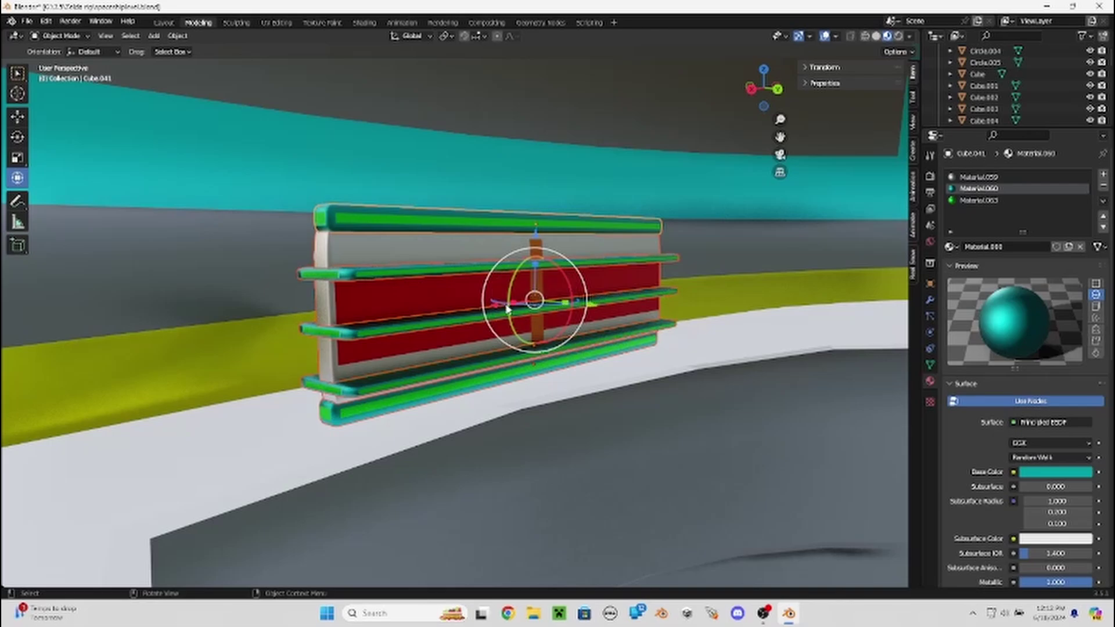
left_click_drag(487, 308, 446, 313)
Join the selected slatted panel parts into a single object.
middle_click_drag(446, 314, 433, 308)
right_click(431, 306)
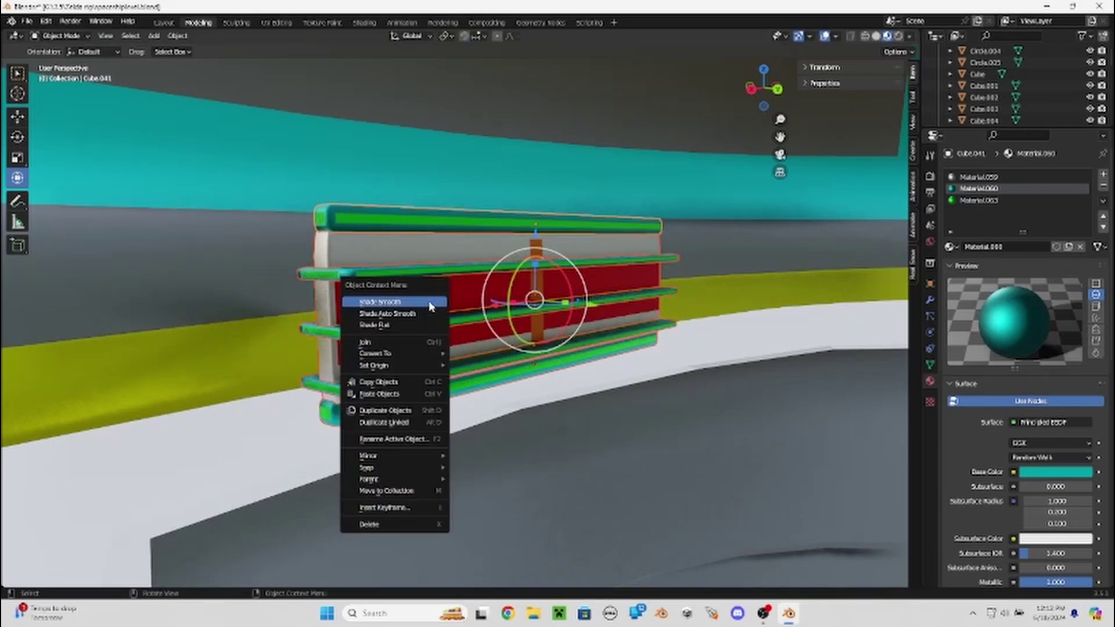
left_click(406, 343)
mouse_move(561, 263)
middle_mouse_down()
mouse_move(568, 299)
mouse_move(519, 300)
mouse_move(604, 331)
mouse_move(498, 303)
mouse_move(603, 319)
mouse_move(581, 316)
middle_mouse_up()
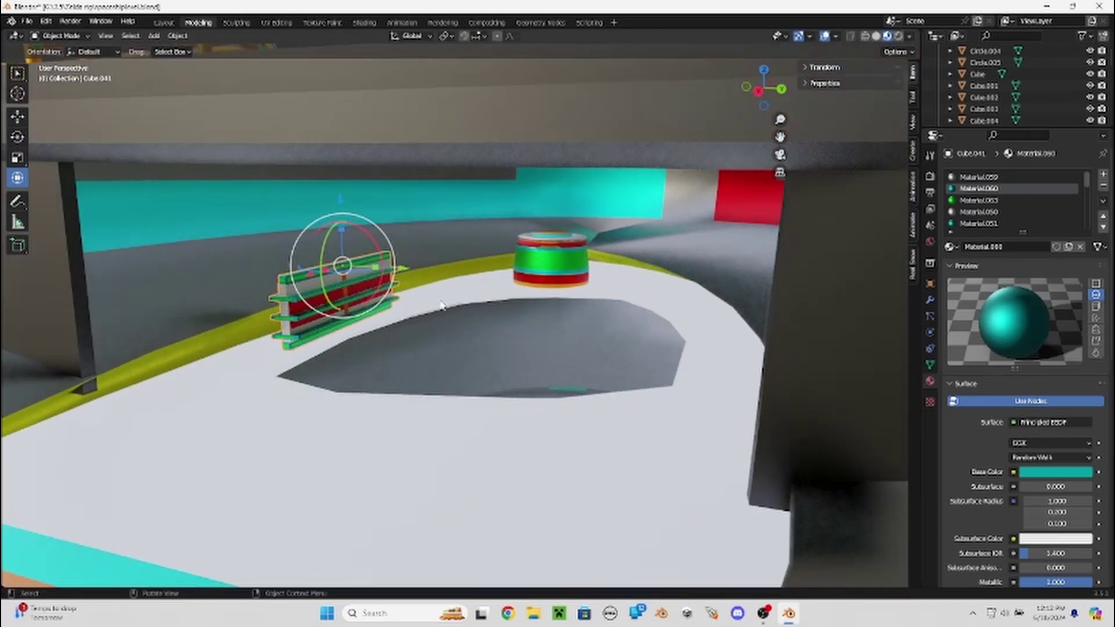
Paste a copy of the joined panel and move it along Y to the floor's right side.
key("ctrl+v")
key("g")
key("y")
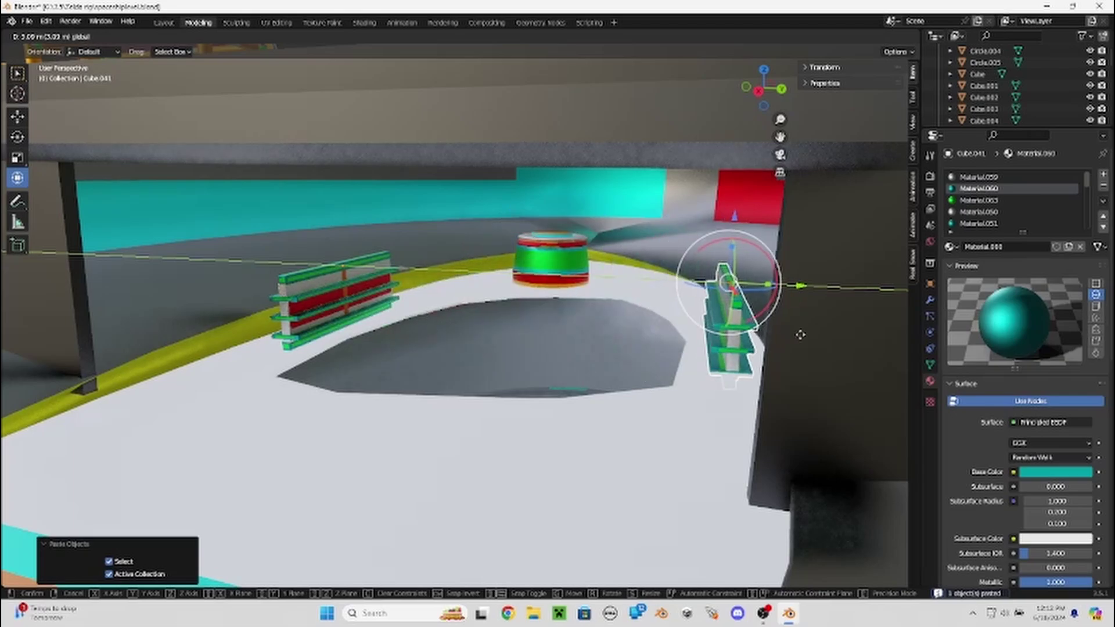
left_click(615, 325)
middle_click_drag(615, 325, 441, 325)
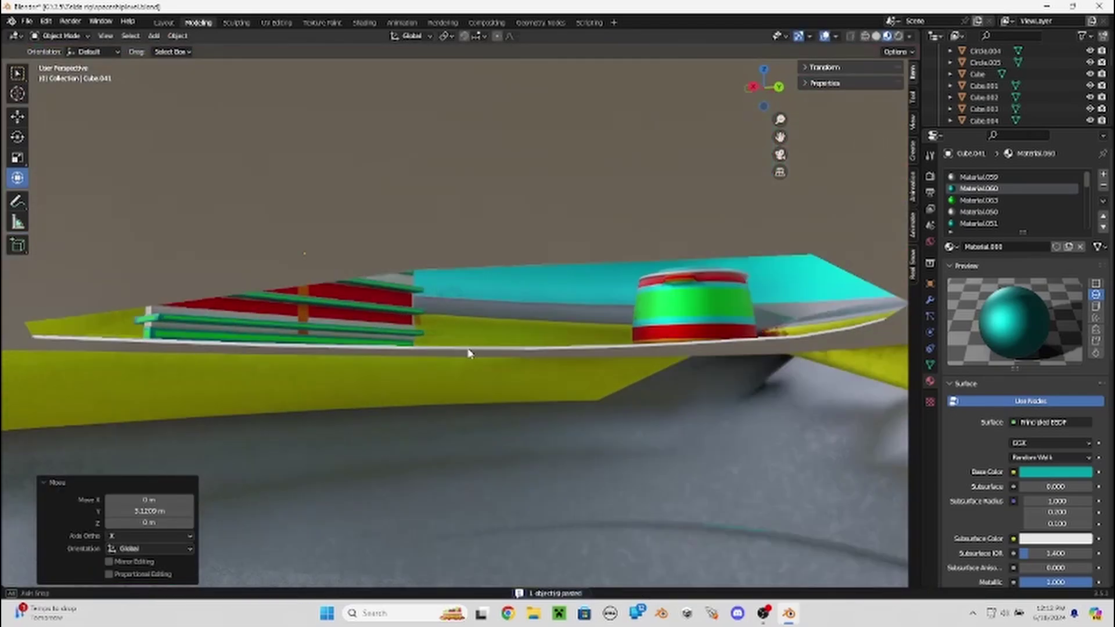
scroll(473, 351, "up", 3)
Copy the two shelves and drop the pasted pair vertically into the lower room.
left_click(390, 265)
mouse_move(435, 299)
middle_mouse_down()
mouse_move(555, 314)
mouse_move(525, 326)
mouse_move(480, 264)
mouse_move(480, 298)
mouse_move(447, 87)
middle_mouse_up()
scroll(556, 314, "up", 4)
scroll(480, 265, "down", 3)
scroll(472, 269, "up", 3)
key("ctrl+c")
key("ctrl+v")
key("g")
key("z")
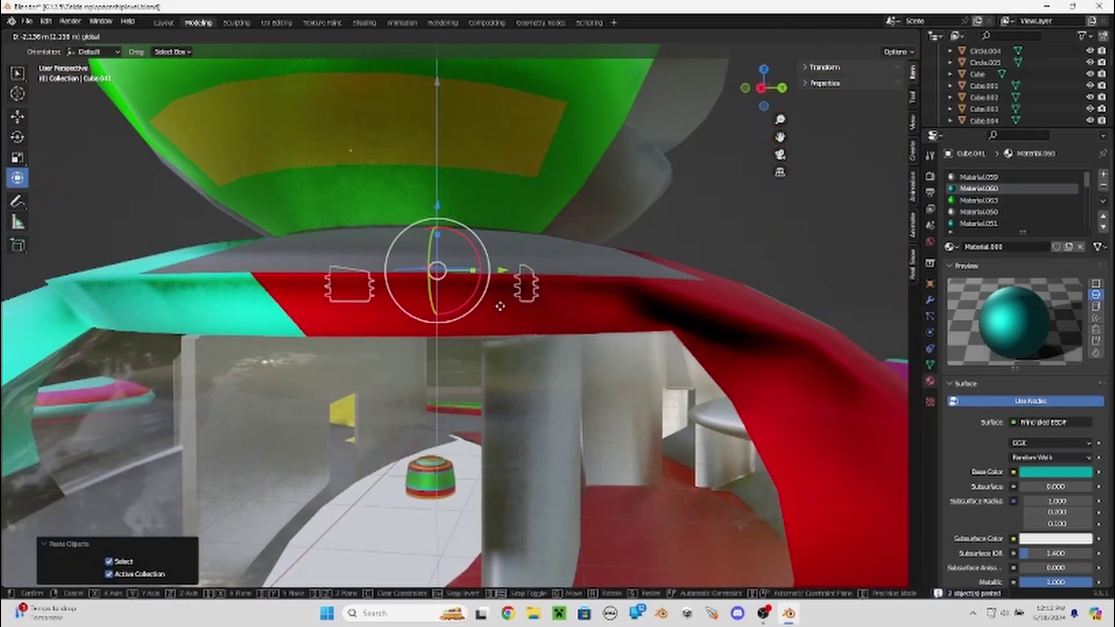
left_click(493, 398)
Raise the shelves onto the floor and move the right shelf toward the drum.
mouse_move(493, 395)
middle_mouse_down()
mouse_move(488, 453)
mouse_move(451, 40)
mouse_move(434, 319)
mouse_move(491, 137)
mouse_move(564, 313)
middle_mouse_up()
scroll(486, 498, "up", 3)
scroll(451, 467, "down", 3)
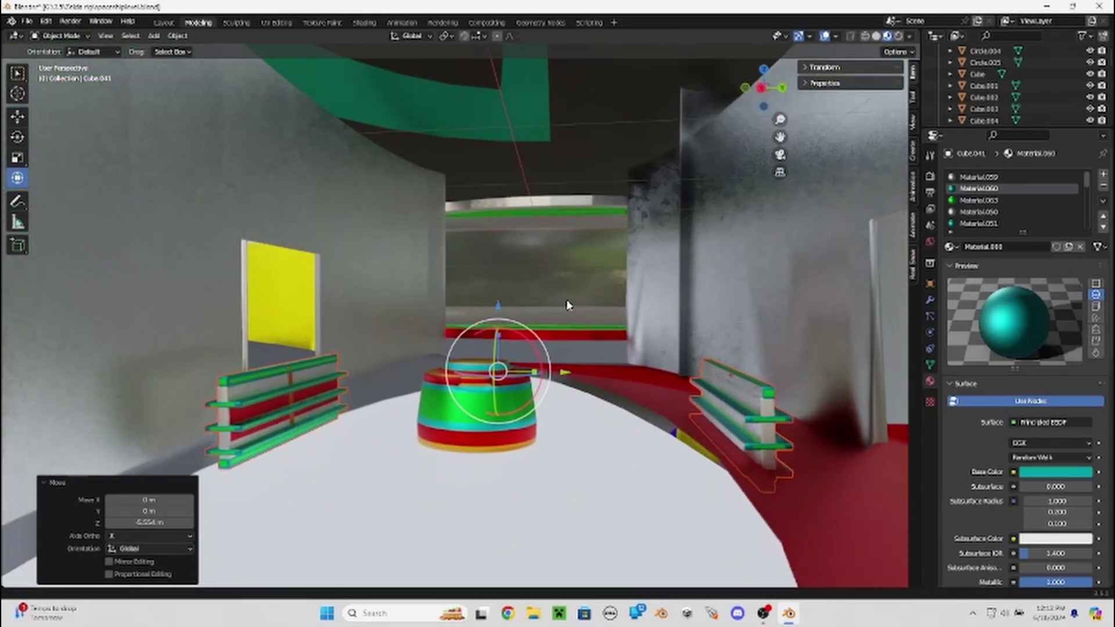
left_click_drag(504, 281, 504, 270)
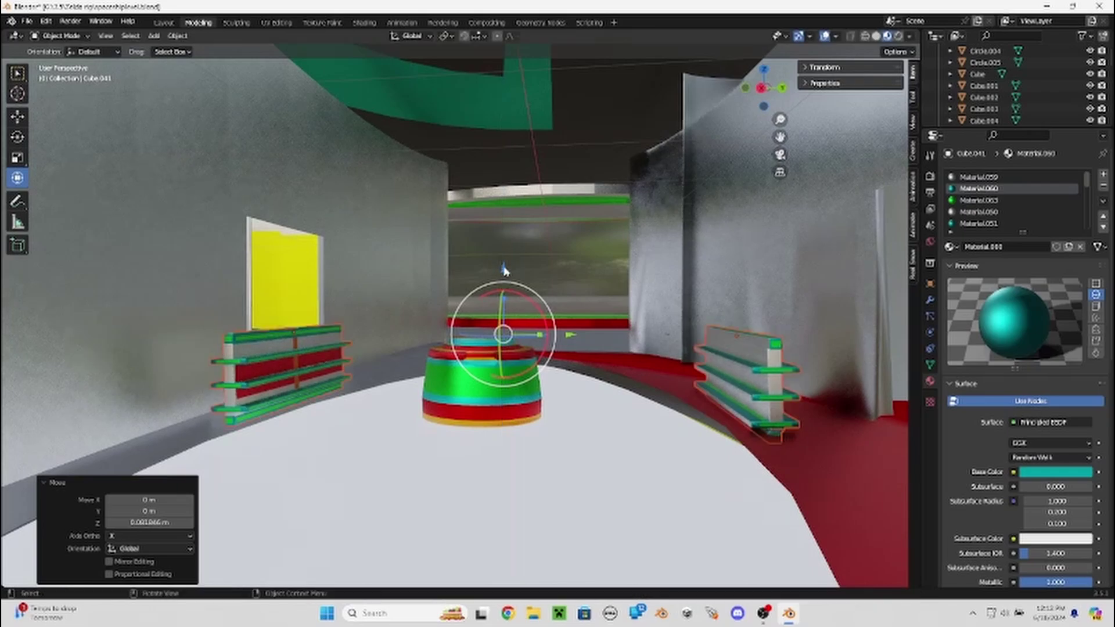
left_click(736, 371)
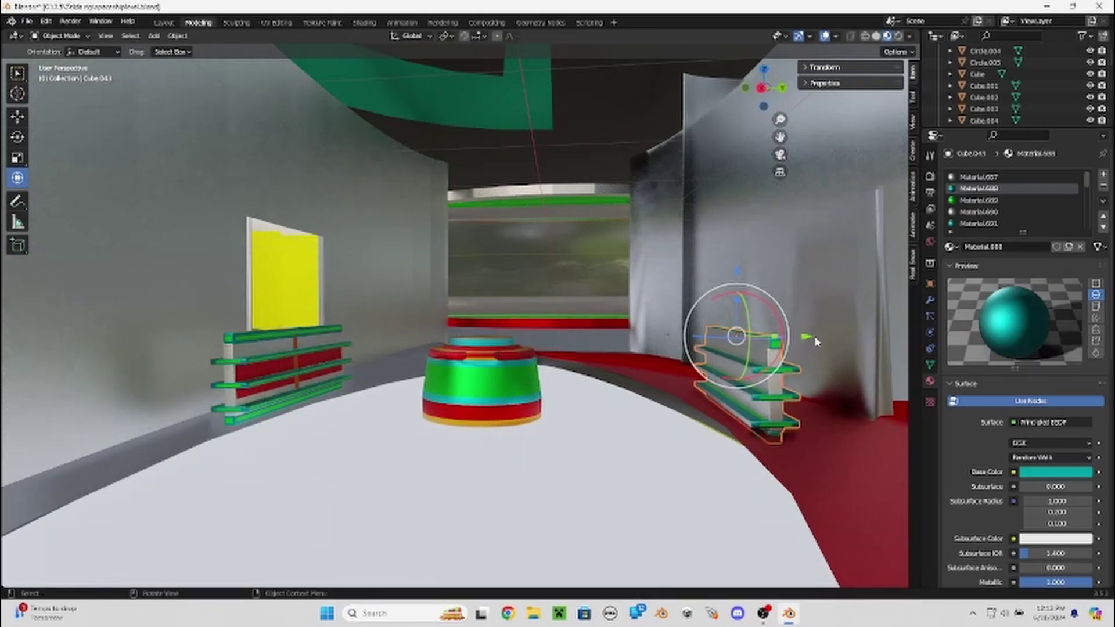
left_click_drag(813, 340, 646, 292)
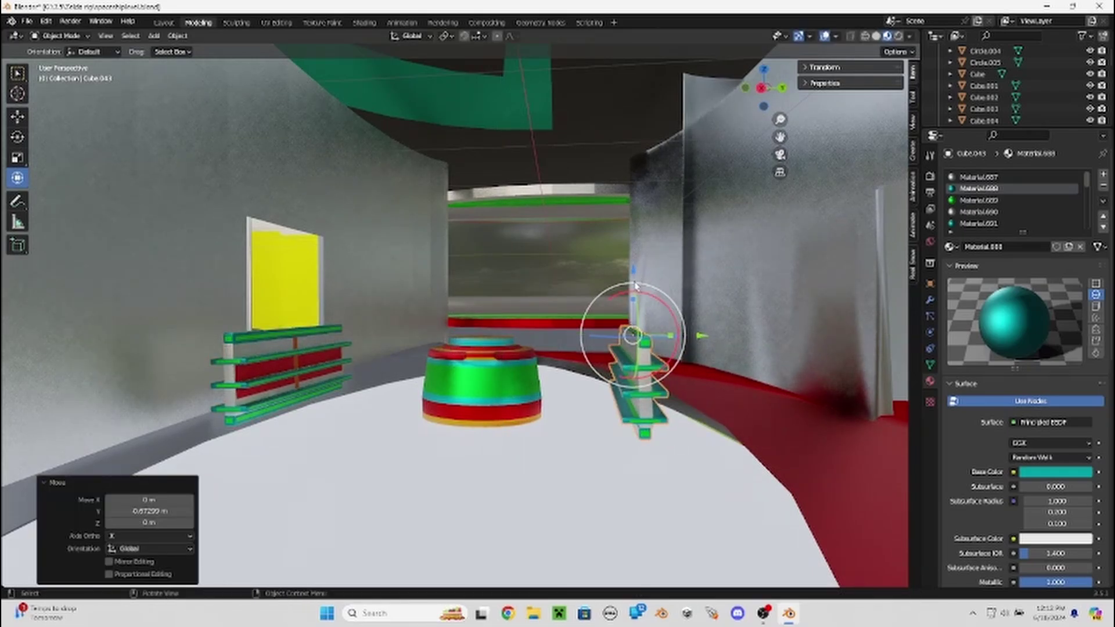
left_click(672, 374)
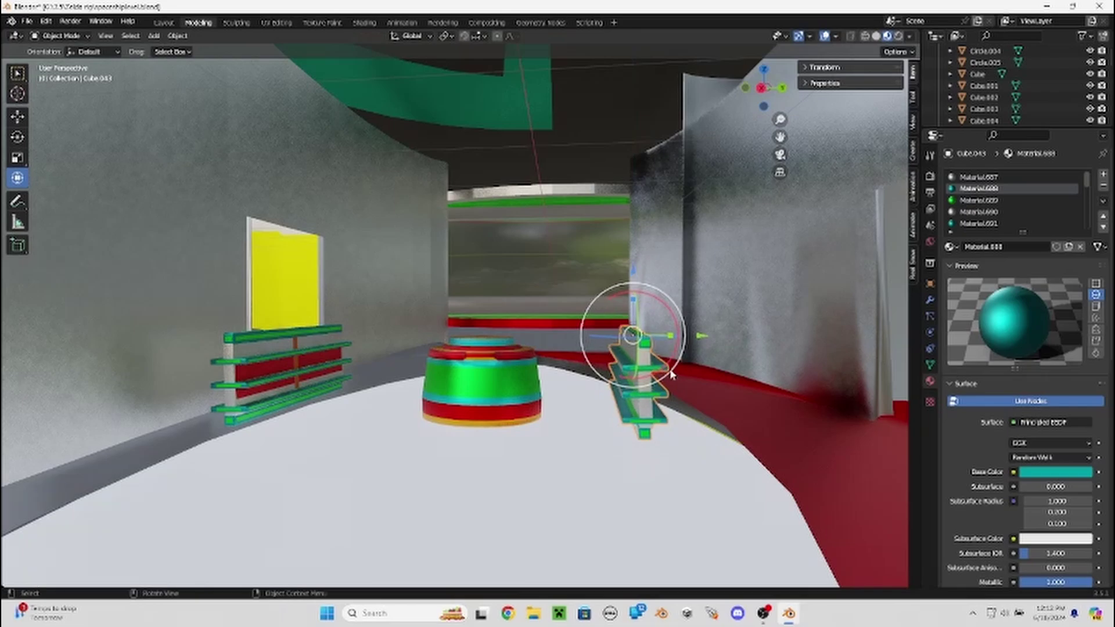
Shift both shelves back along X, then slide each along Y to flank the drum.
middle_click_drag(672, 375, 322, 343)
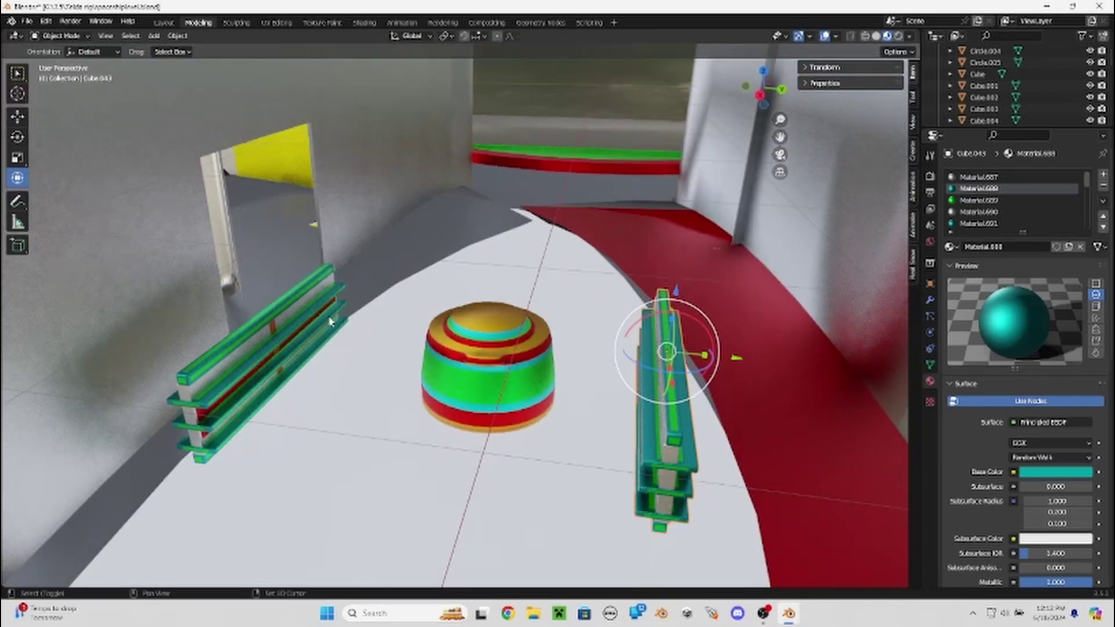
left_click(459, 354)
middle_click_drag(459, 354, 428, 372)
left_click_drag(422, 370, 699, 143)
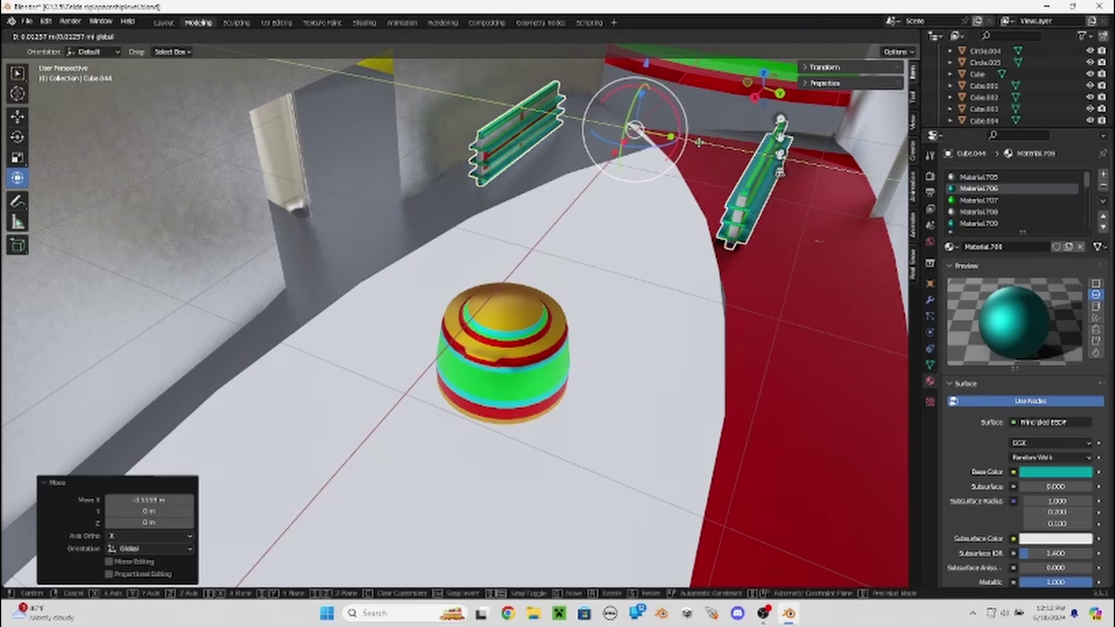
left_click(765, 185)
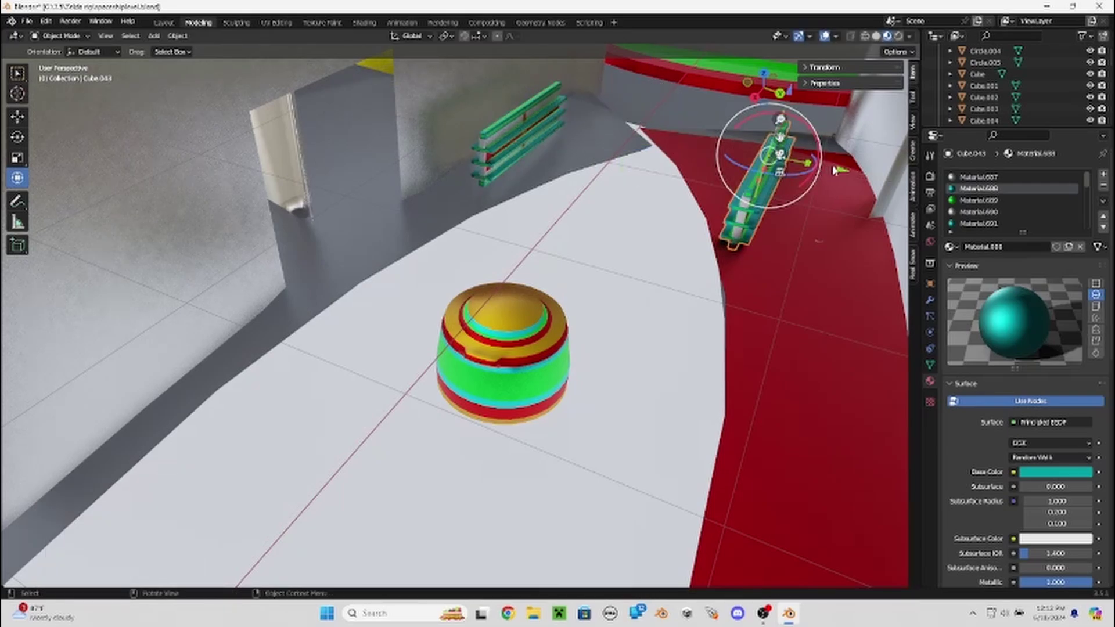
left_click_drag(835, 169, 905, 186)
left_click(549, 139)
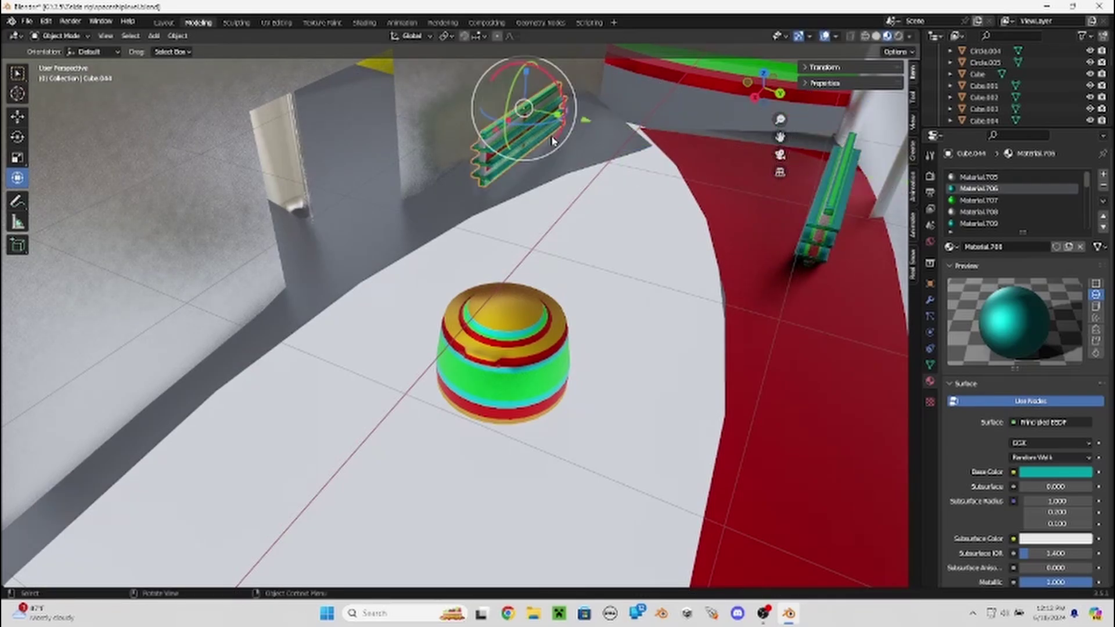
left_click_drag(587, 120, 567, 182)
mouse_move(567, 182)
middle_mouse_down()
mouse_move(356, 159)
mouse_move(508, 351)
mouse_move(336, 354)
mouse_move(408, 342)
mouse_move(377, 343)
middle_mouse_up()
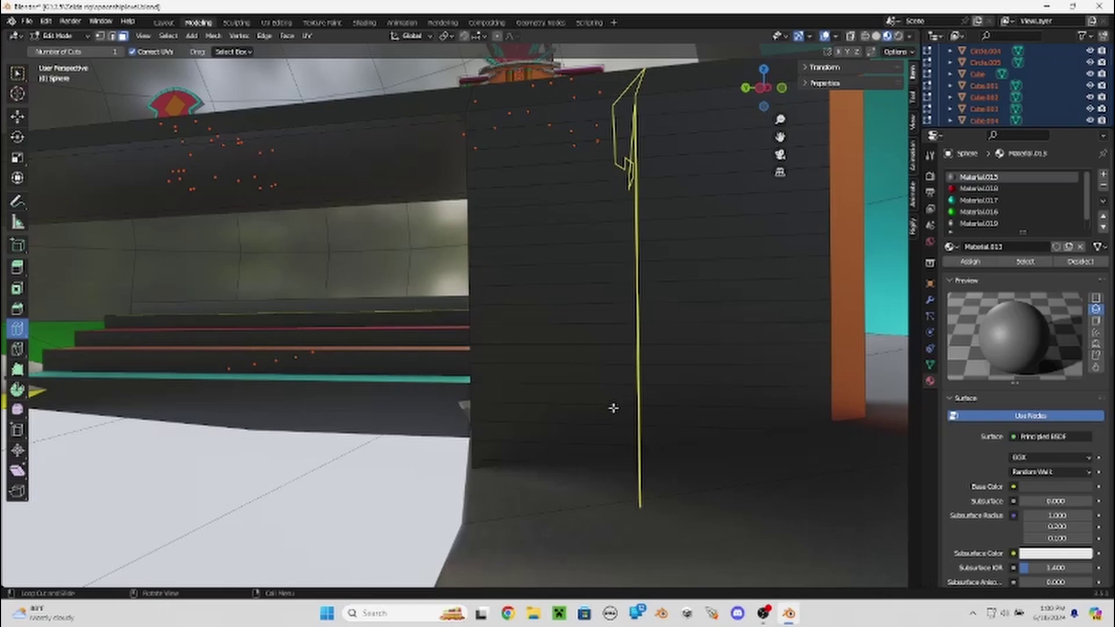
Add a vertical loop cut across the wall block and slide it into place.
left_click_drag(613, 408, 588, 408)
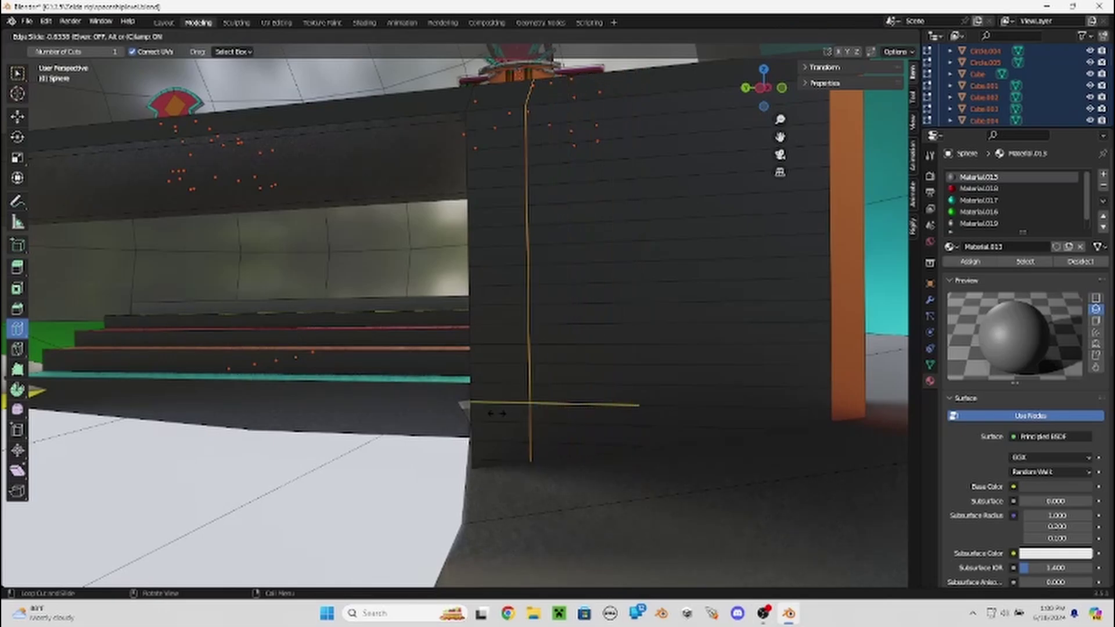
left_click_drag(555, 418, 557, 419)
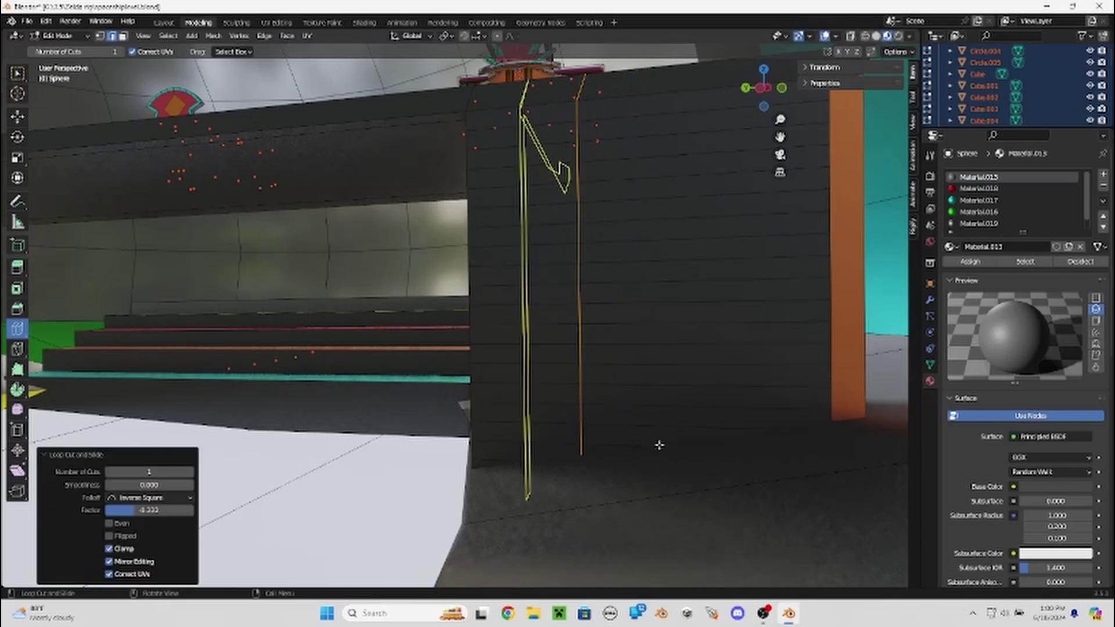
left_click_drag(668, 446, 682, 447)
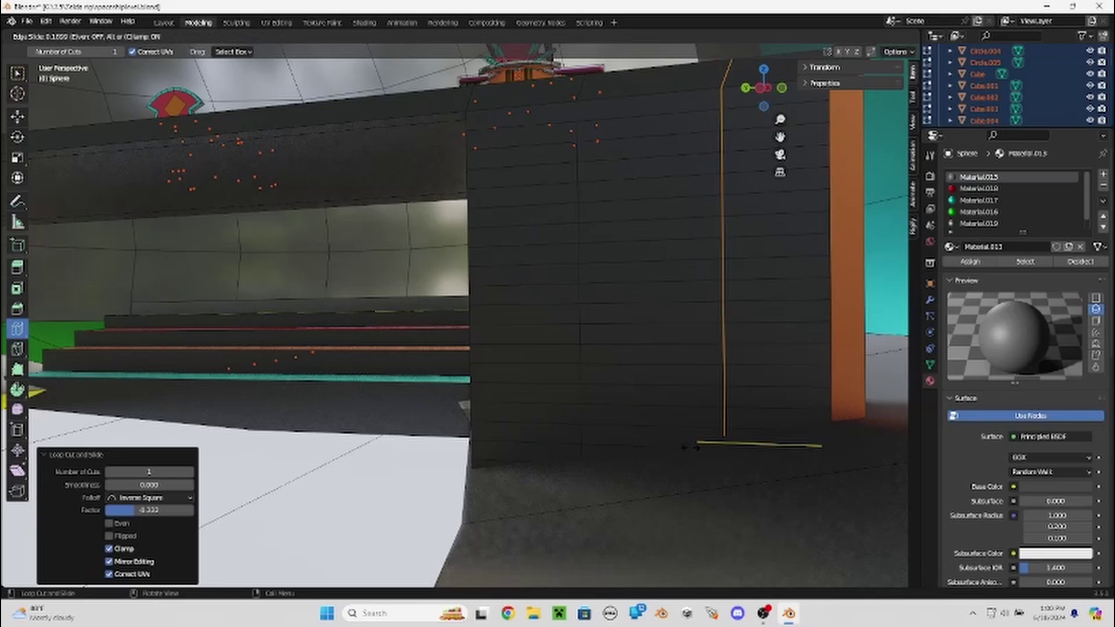
left_click(603, 433)
middle_click_drag(604, 432, 679, 466)
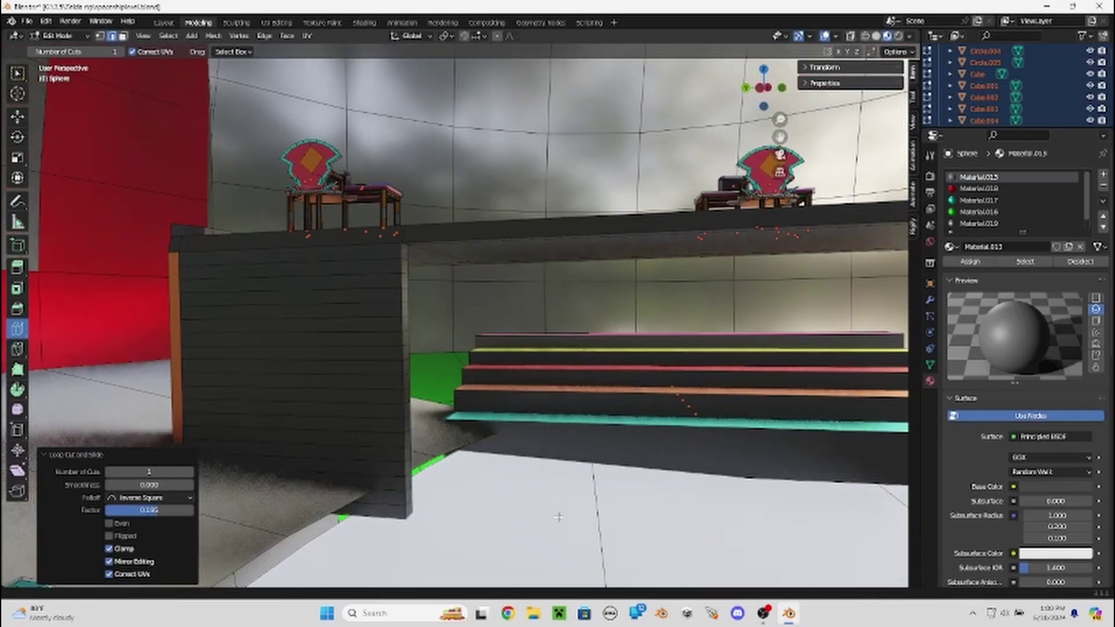
middle_click_drag(589, 394, 504, 440, "shift")
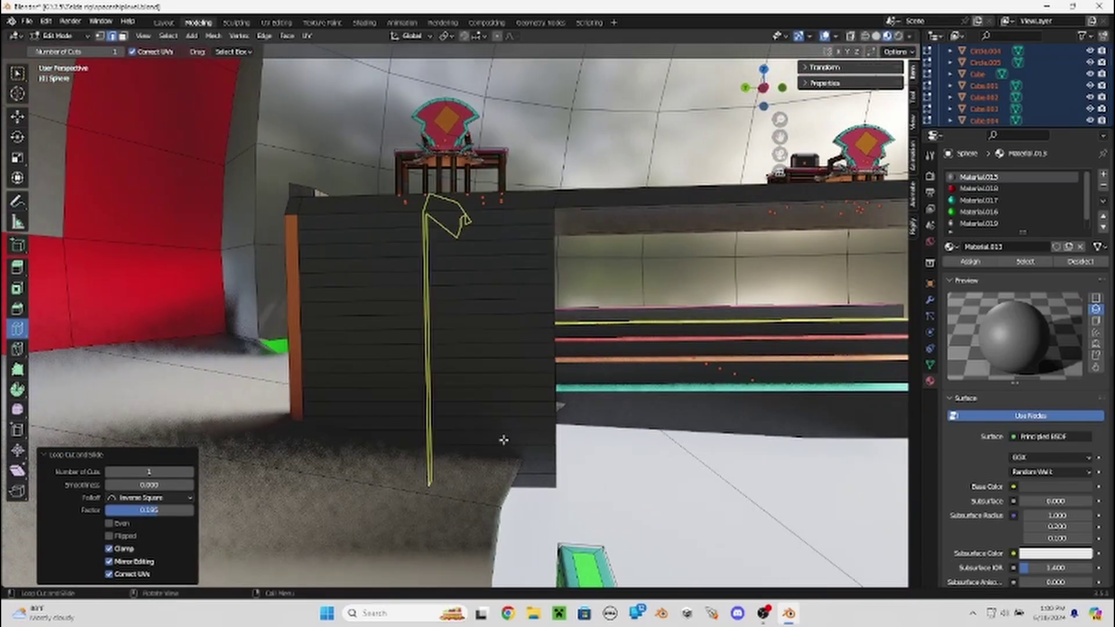
Add another vertical loop cut, then switch to face select and pick a wall strip.
mouse_move(429, 406)
left_mouse_down()
mouse_move(388, 442)
mouse_move(447, 421)
left_mouse_up()
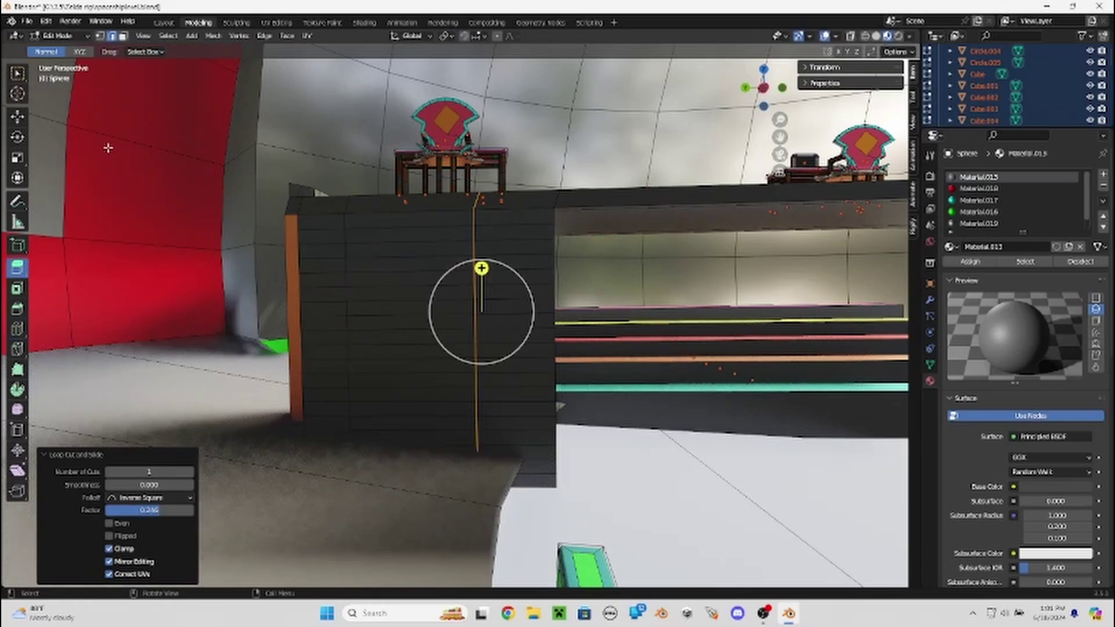
left_click(123, 37)
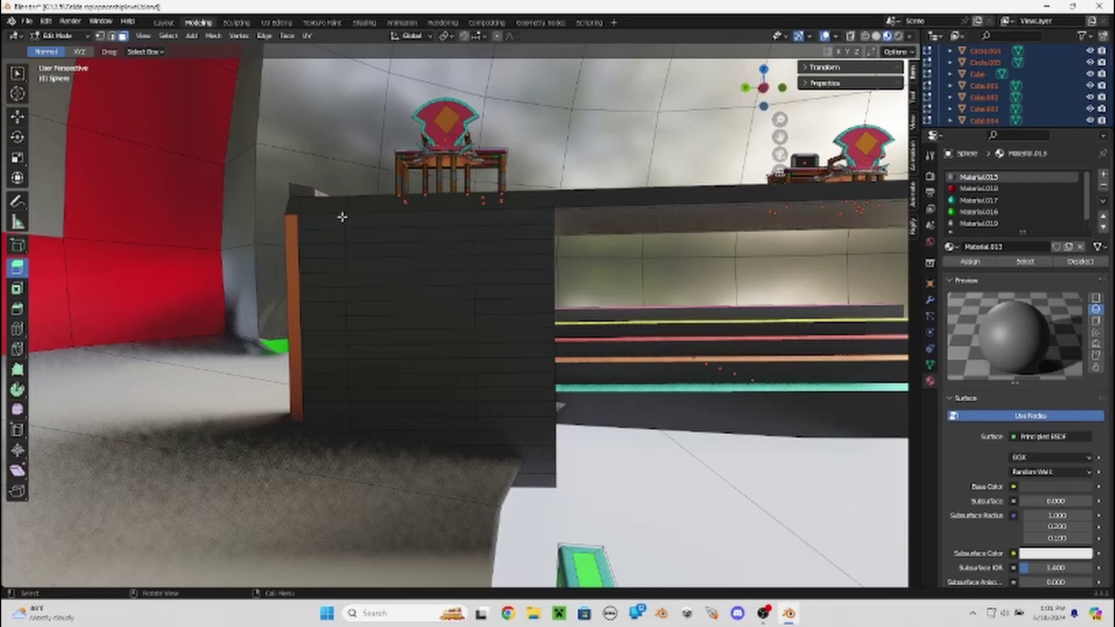
left_click(392, 229)
mouse_move(392, 230)
middle_mouse_down()
mouse_move(425, 318)
mouse_move(472, 304)
middle_mouse_up()
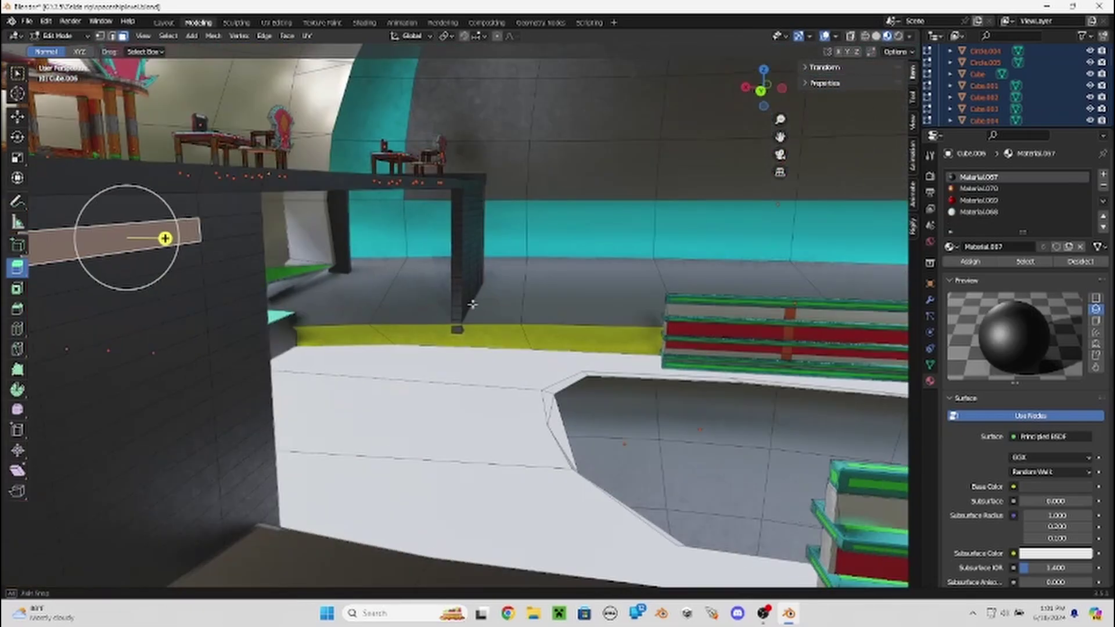
Select the door-sized column of faces down the wall block.
left_click(465, 292)
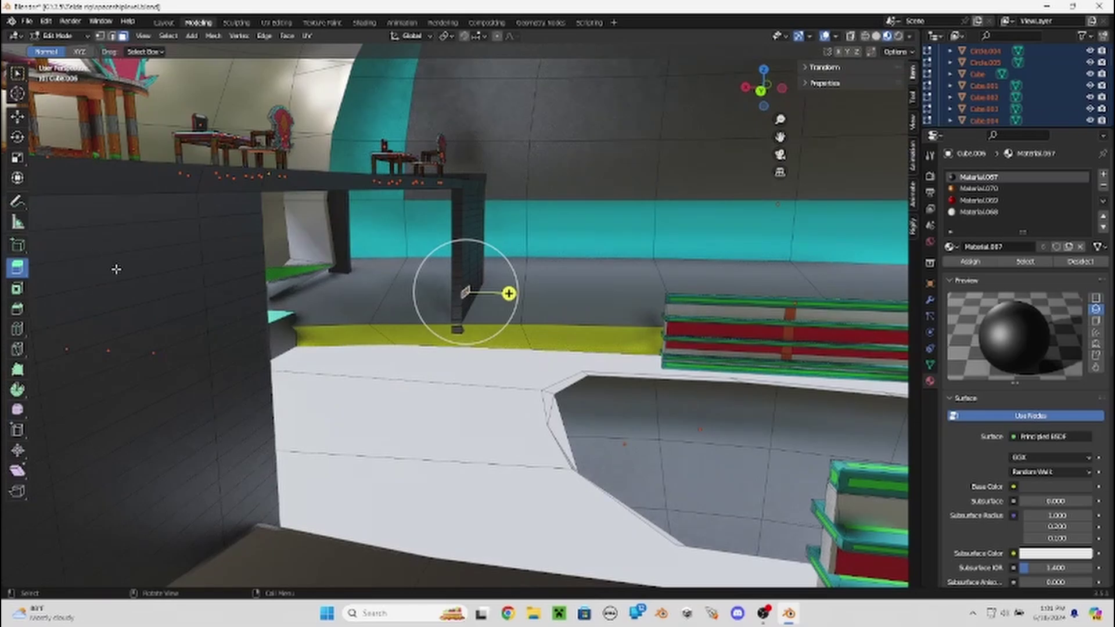
left_click(126, 238)
left_click(100, 316, "shift")
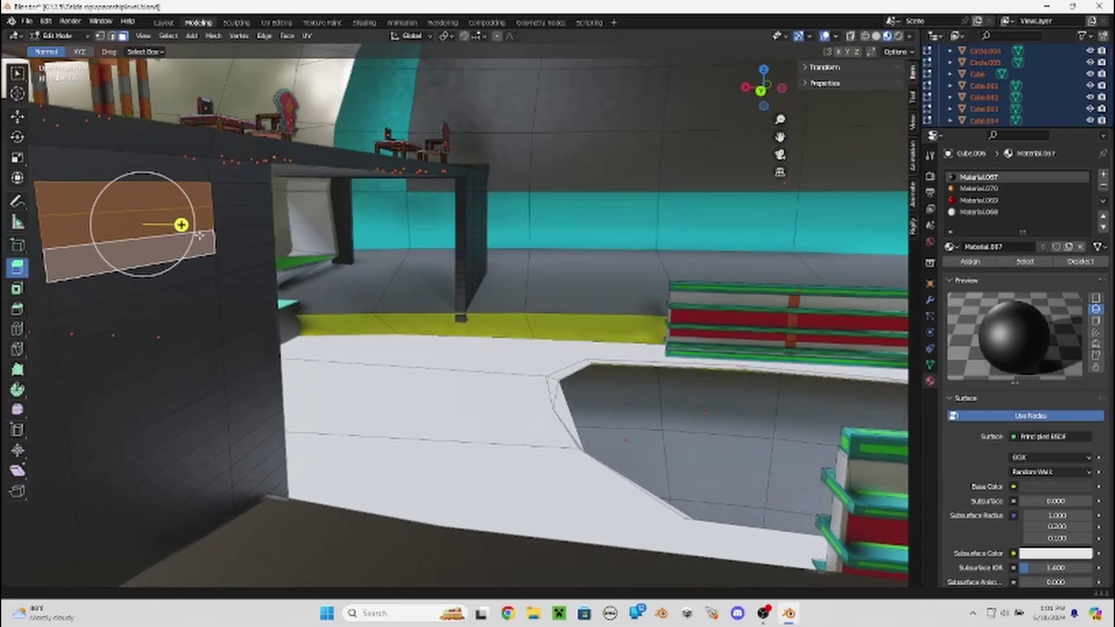
middle_click_drag(134, 363, 242, 301)
left_click(246, 427, "ctrl")
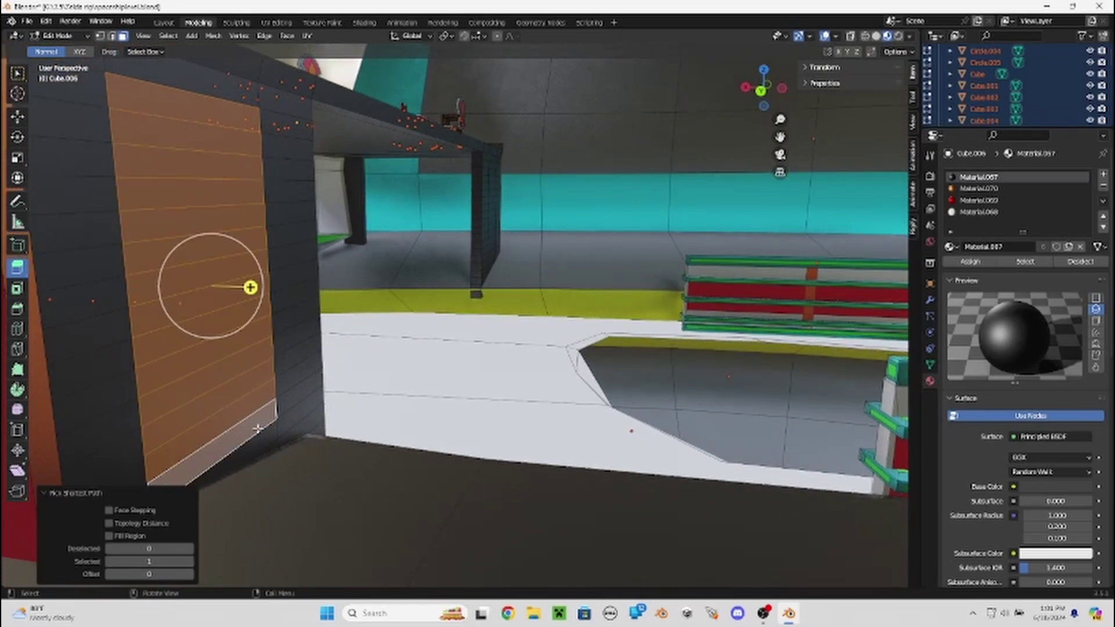
mouse_move(257, 428)
middle_mouse_down()
mouse_move(225, 418)
mouse_move(249, 398)
middle_mouse_up()
Extrude the face column and shift it about 0.099 m along global X.
key("e")
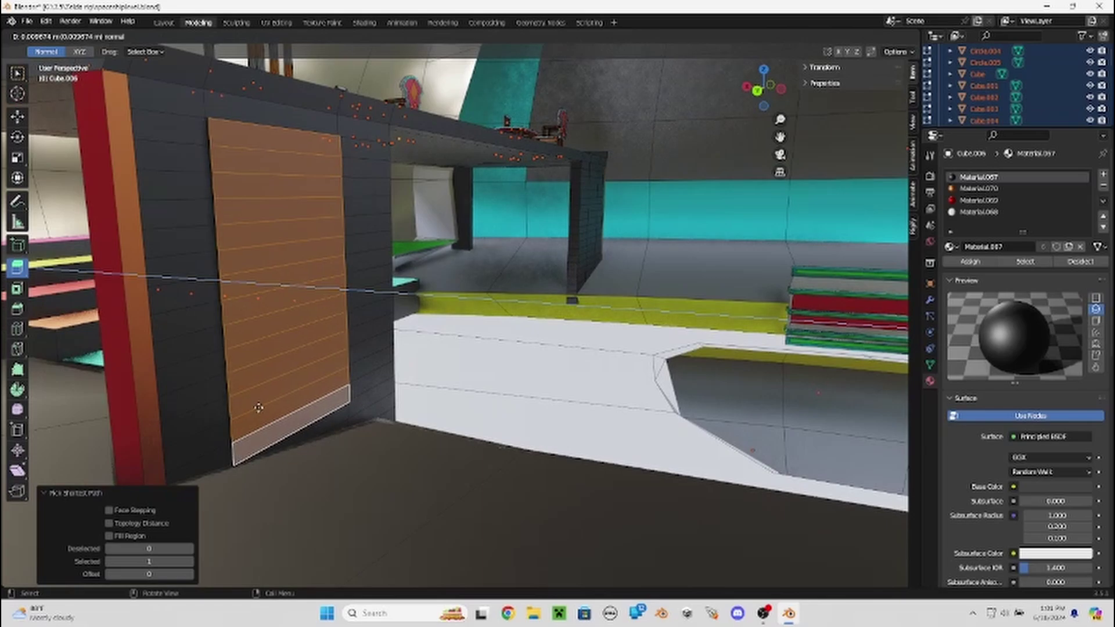
left_click(260, 407)
key("ctrl+z")
key("ctrl+z")
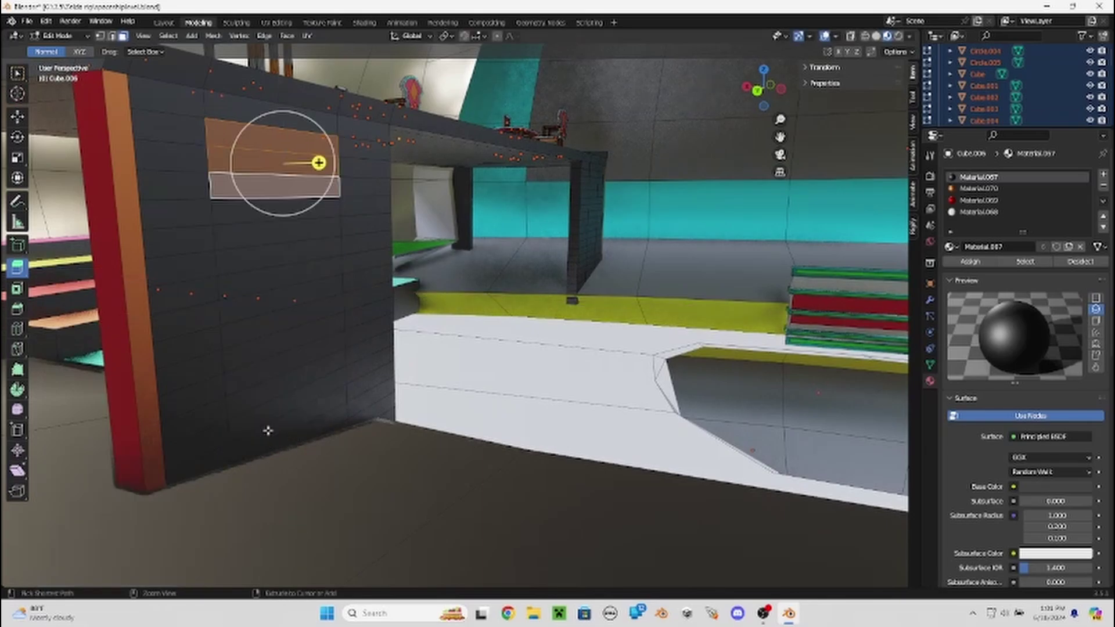
mouse_move(268, 430)
middle_mouse_down()
mouse_move(165, 430)
mouse_move(44, 397)
middle_mouse_up()
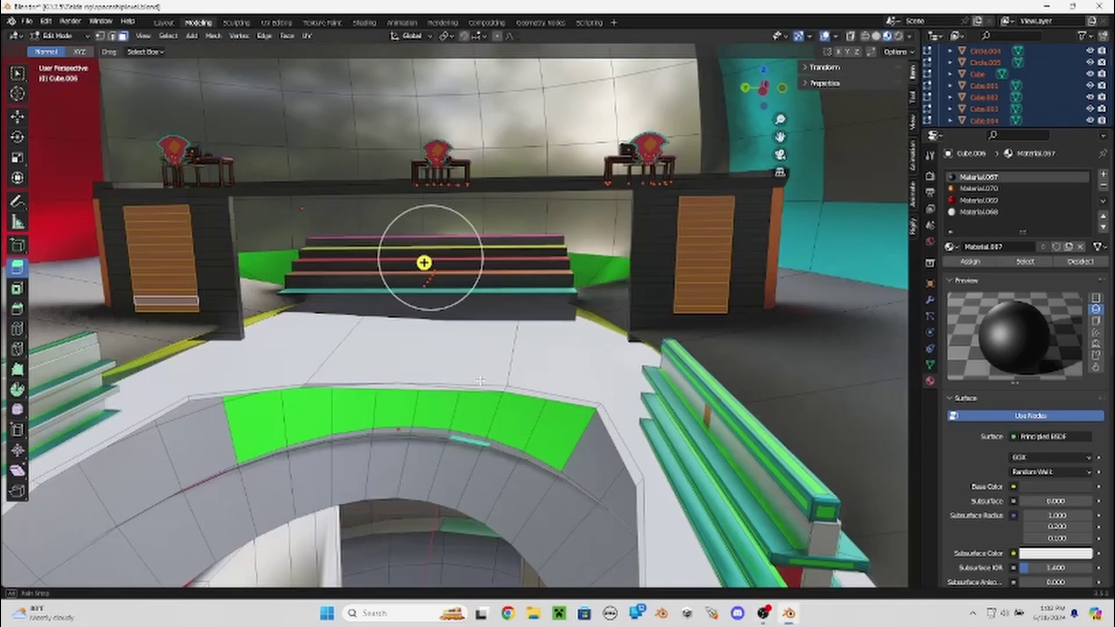
mouse_move(424, 263)
middle_mouse_down()
mouse_move(286, 278)
mouse_move(406, 288)
mouse_move(530, 321)
middle_mouse_up()
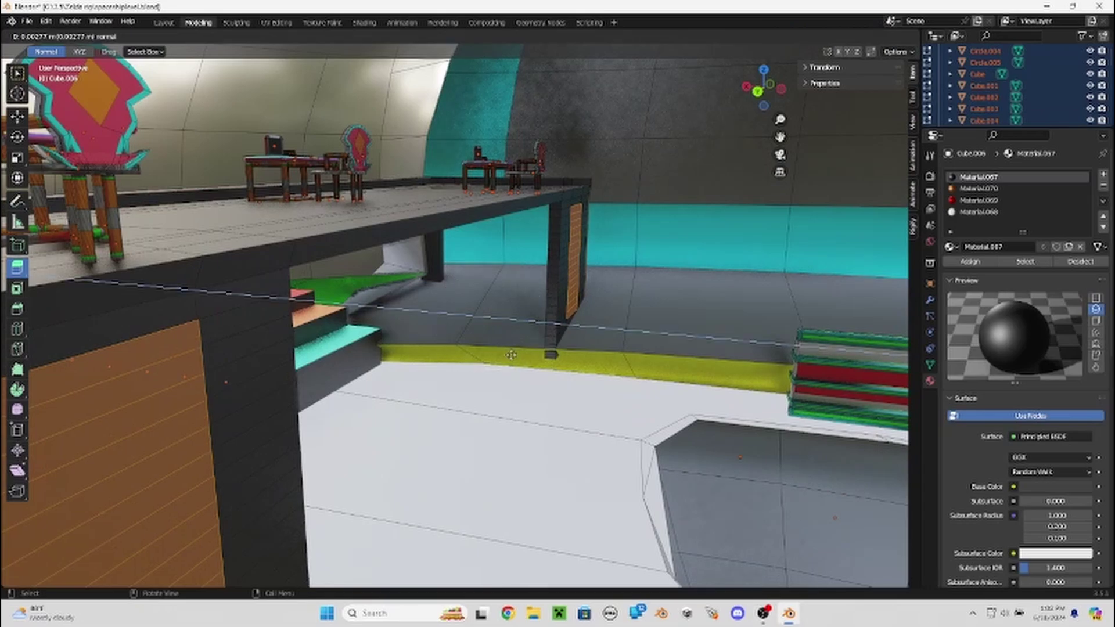
key("x")
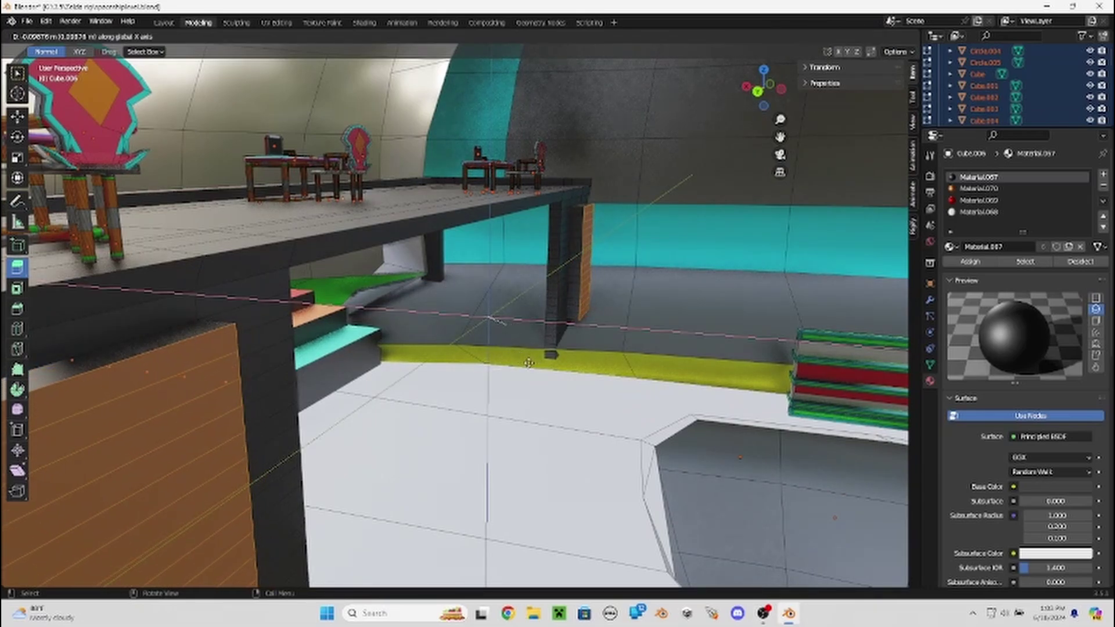
left_click(528, 363)
key("shift+grave")
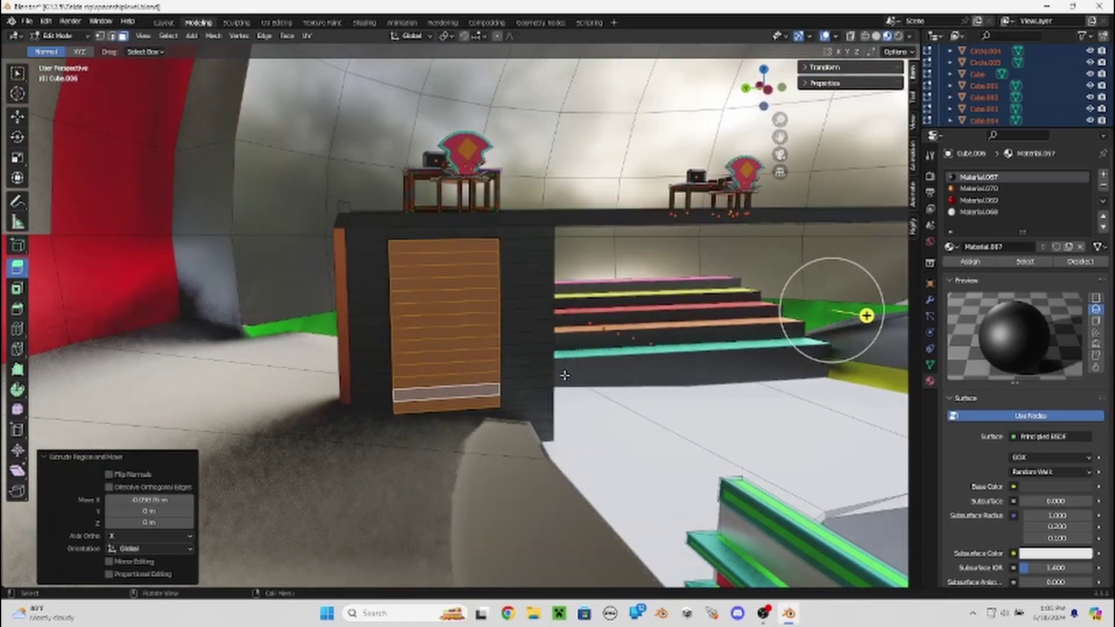
Inset the door faces by about 0.06 m, leaving a narrow dark frame.
key("s")
left_click(17, 328)
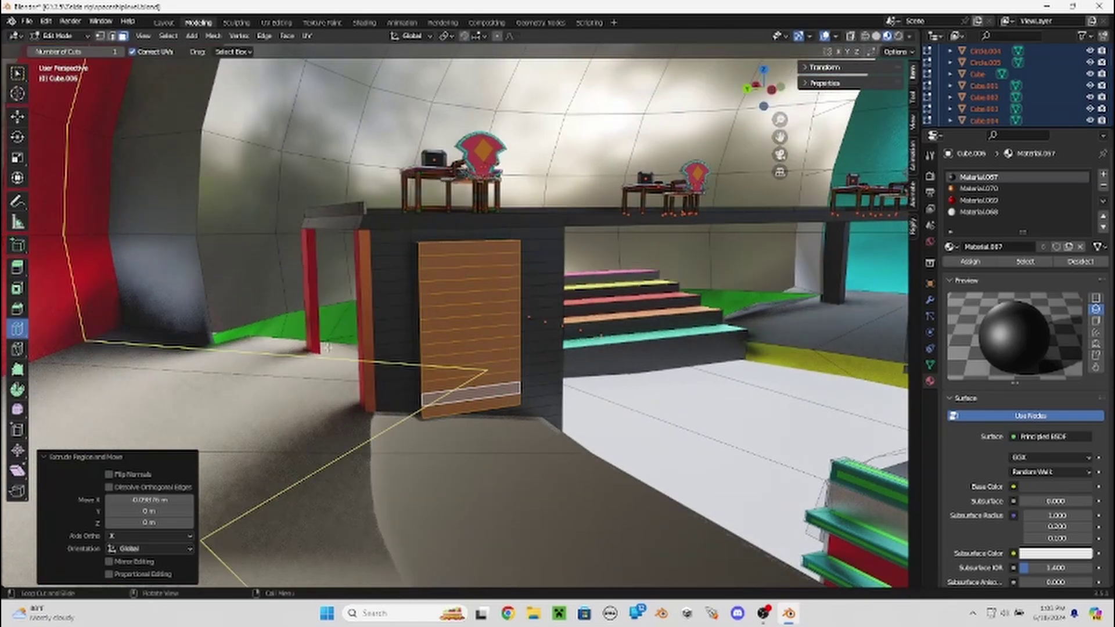
scroll(461, 370, "up", 2)
scroll(461, 370, "down", 3)
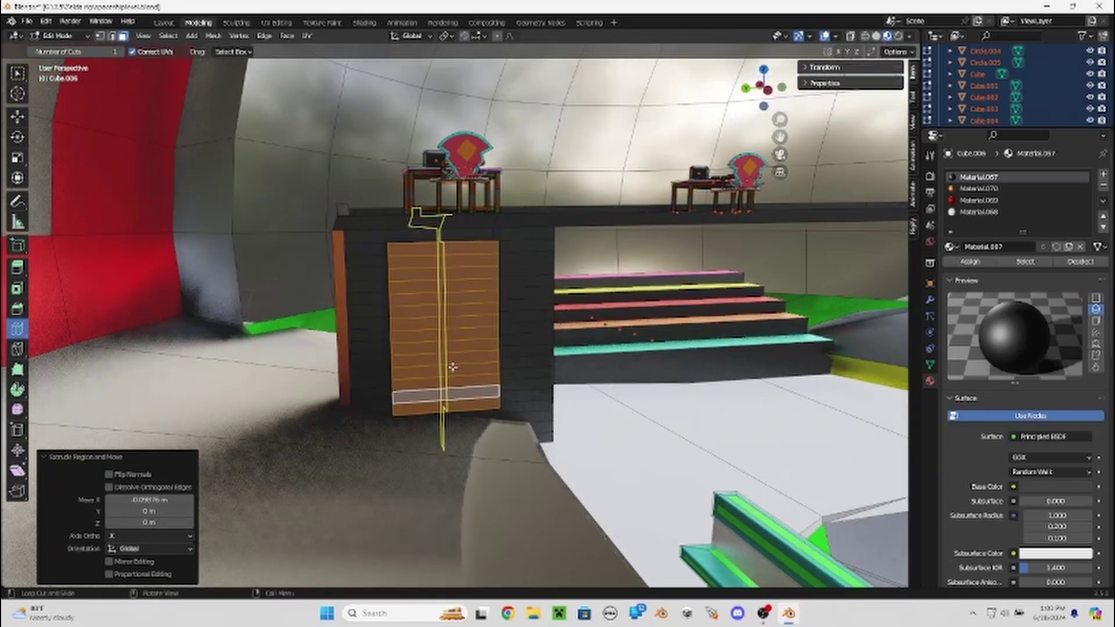
scroll(448, 372, "up", 2)
scroll(386, 316, "up", 2)
middle_click_drag(387, 316, 418, 270)
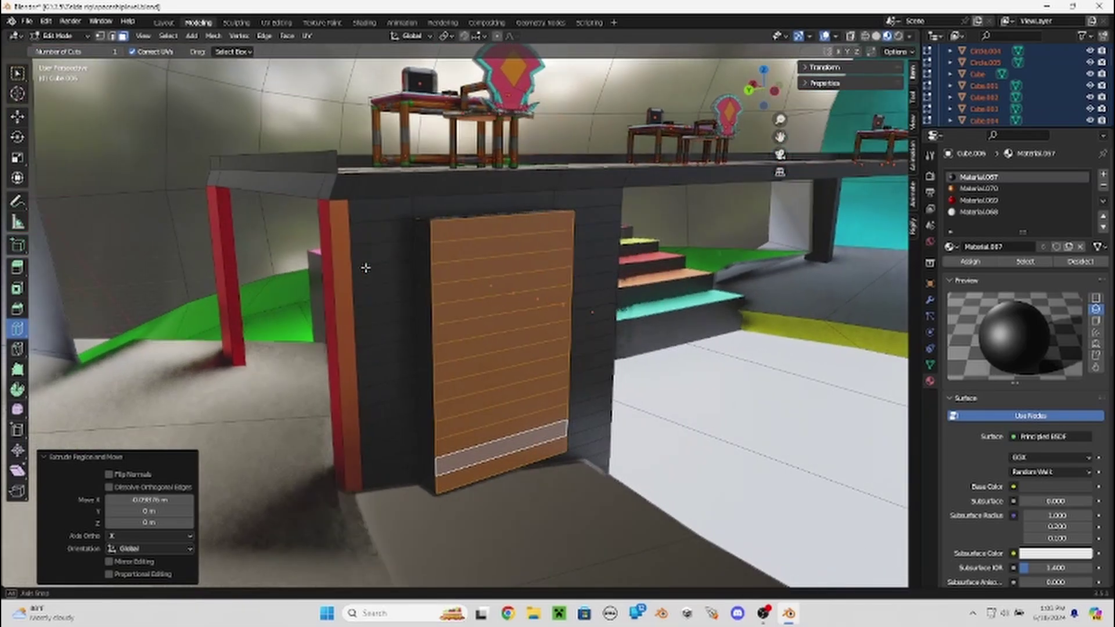
middle_click_drag(427, 270, 310, 264)
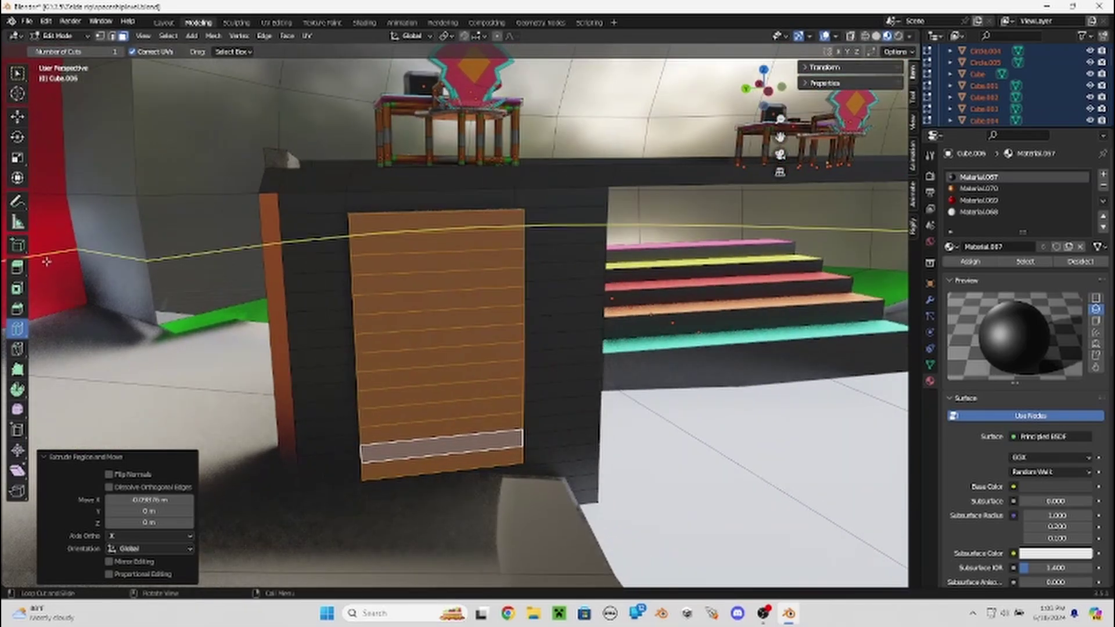
scroll(741, 319, "down", 5)
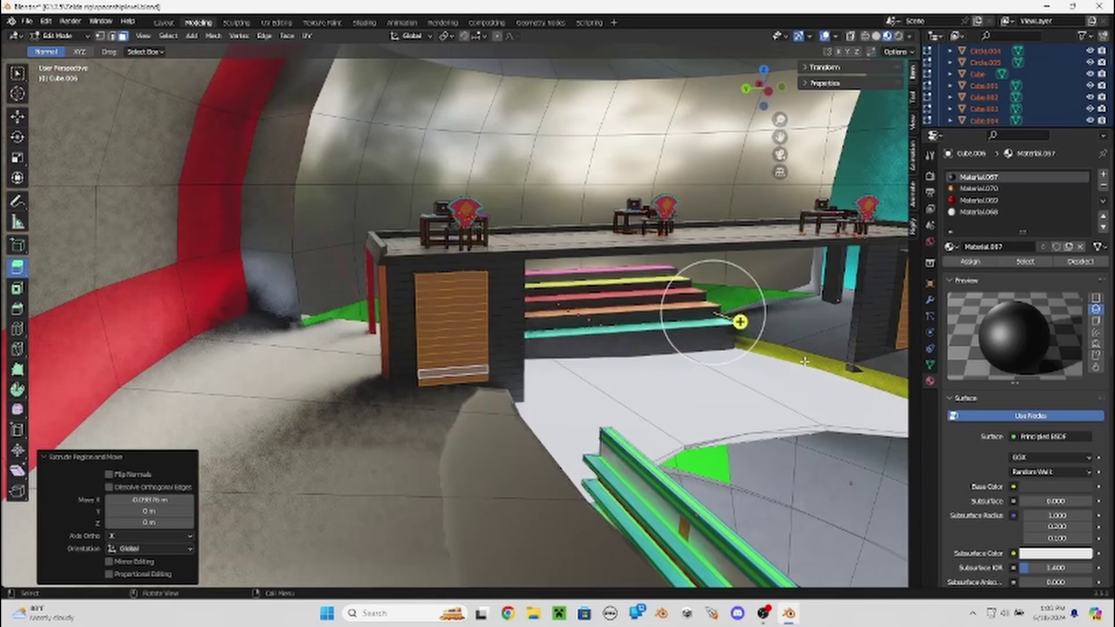
key("i")
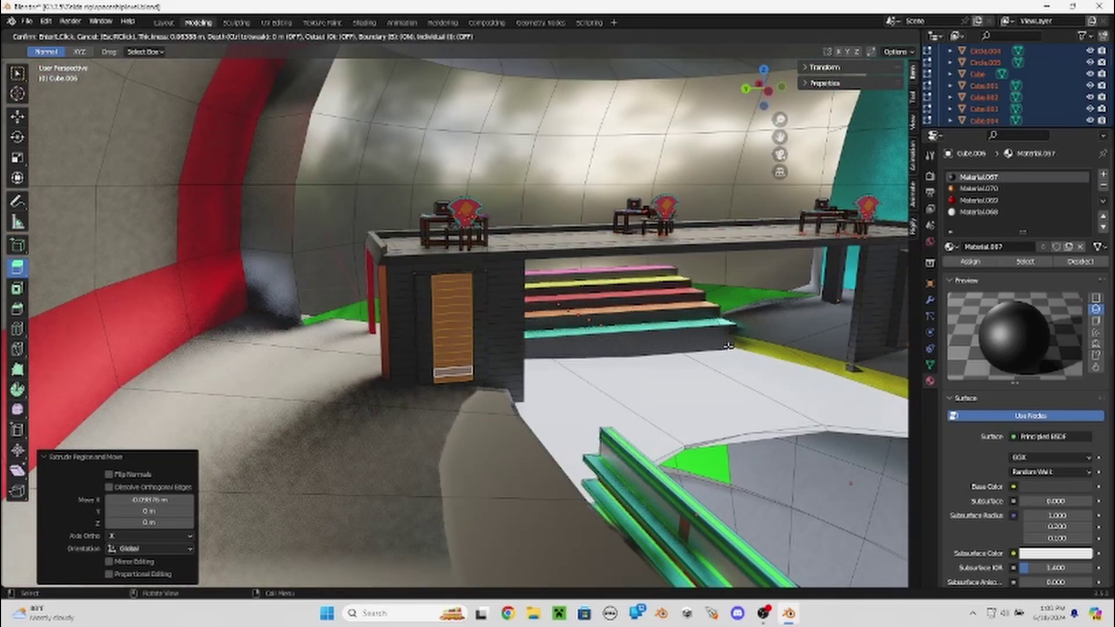
left_click(727, 347)
Extrude the inset door faces along their normal.
mouse_move(727, 346)
middle_mouse_down()
mouse_move(515, 353)
mouse_move(525, 378)
middle_mouse_up()
scroll(516, 353, "up", 5)
scroll(516, 353, "down", 4)
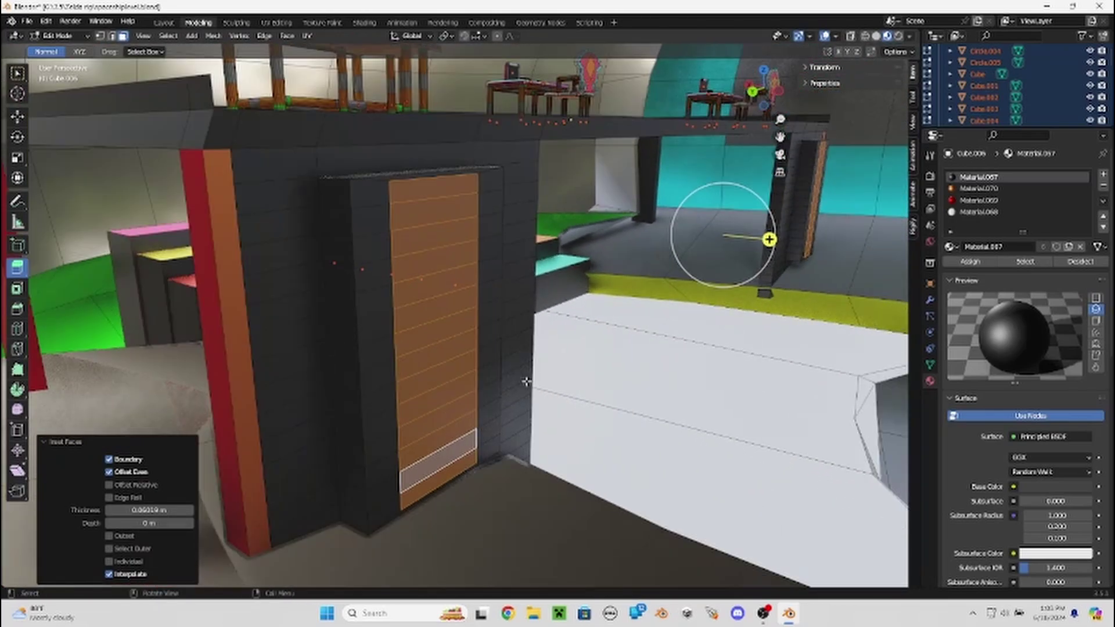
key("e")
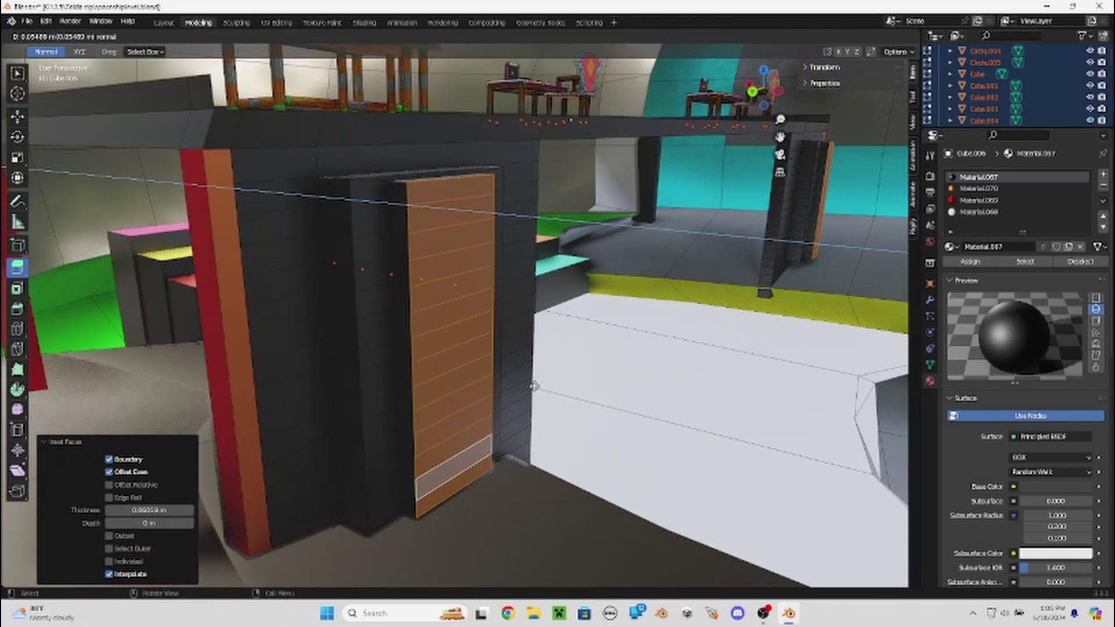
left_click(546, 383)
mouse_move(583, 356)
middle_mouse_down()
mouse_move(447, 331)
mouse_move(331, 331)
mouse_move(426, 326)
mouse_move(480, 356)
mouse_move(304, 345)
mouse_move(316, 342)
middle_mouse_up()
scroll(444, 332, "up", 3)
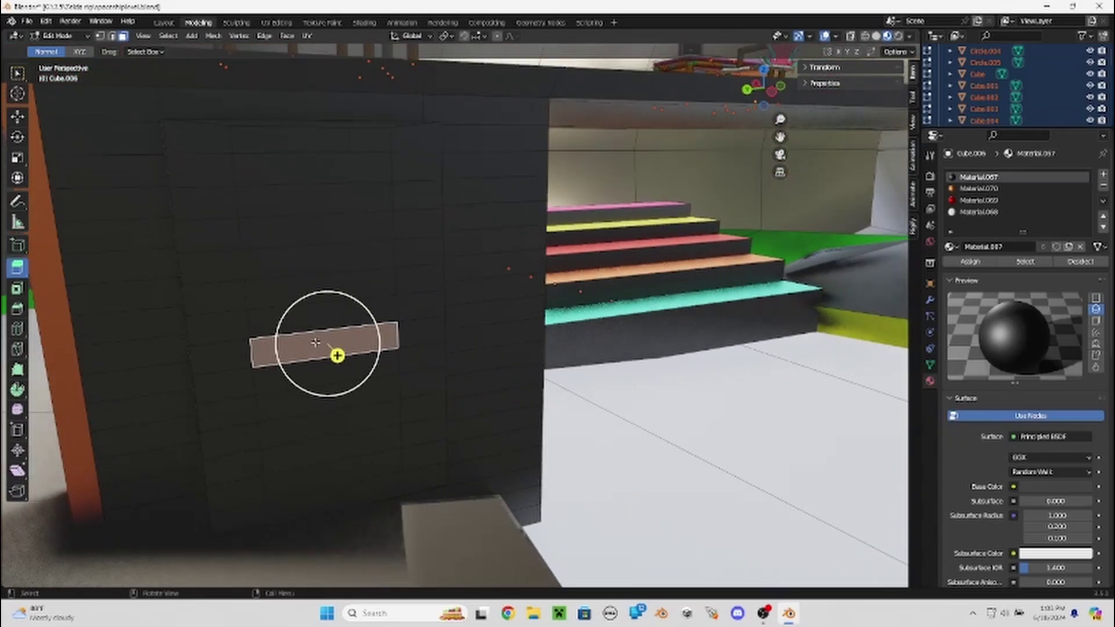
Extrude a wall face on the pillar outward into the first bar.
left_click(312, 136)
mouse_move(390, 213)
middle_mouse_down()
mouse_move(441, 261)
mouse_move(404, 269)
mouse_move(546, 290)
mouse_move(510, 337)
mouse_move(523, 324)
mouse_move(279, 358)
middle_mouse_up()
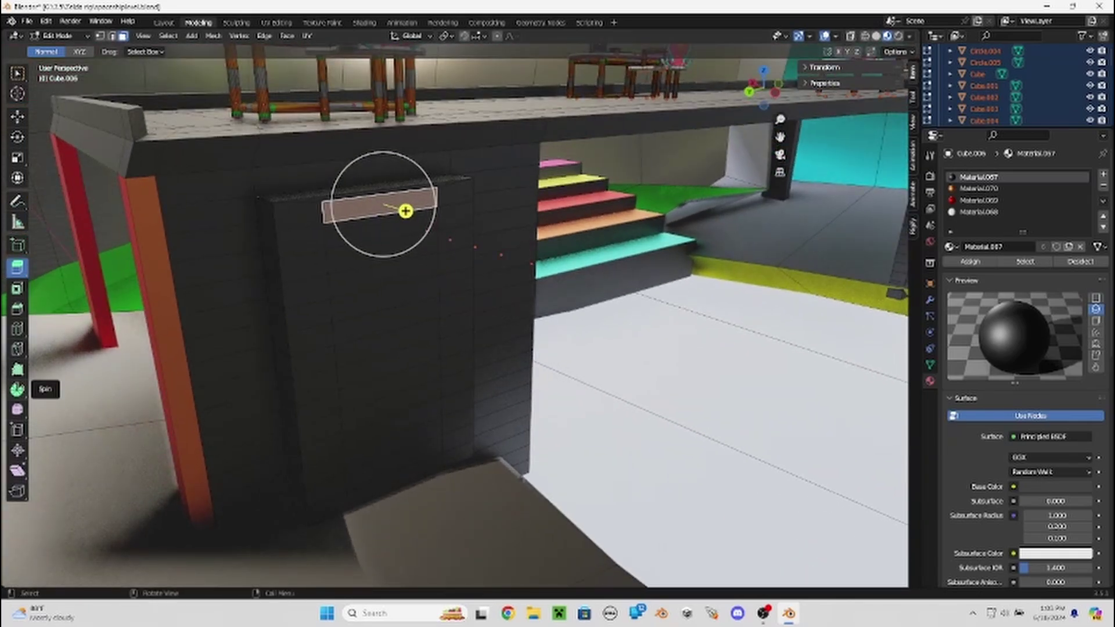
mouse_move(419, 311)
middle_mouse_down()
mouse_move(391, 308)
mouse_move(103, 389)
middle_mouse_up()
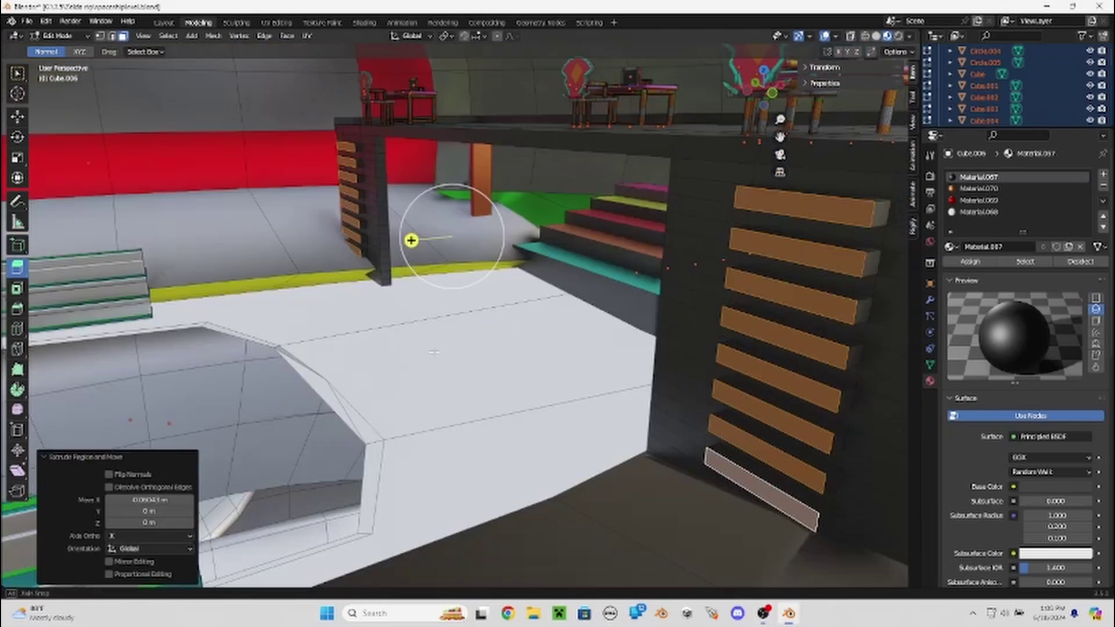
middle_click_drag(434, 352, 338, 312)
mouse_move(376, 274)
middle_mouse_down()
mouse_move(229, 321)
mouse_move(144, 371)
middle_mouse_up()
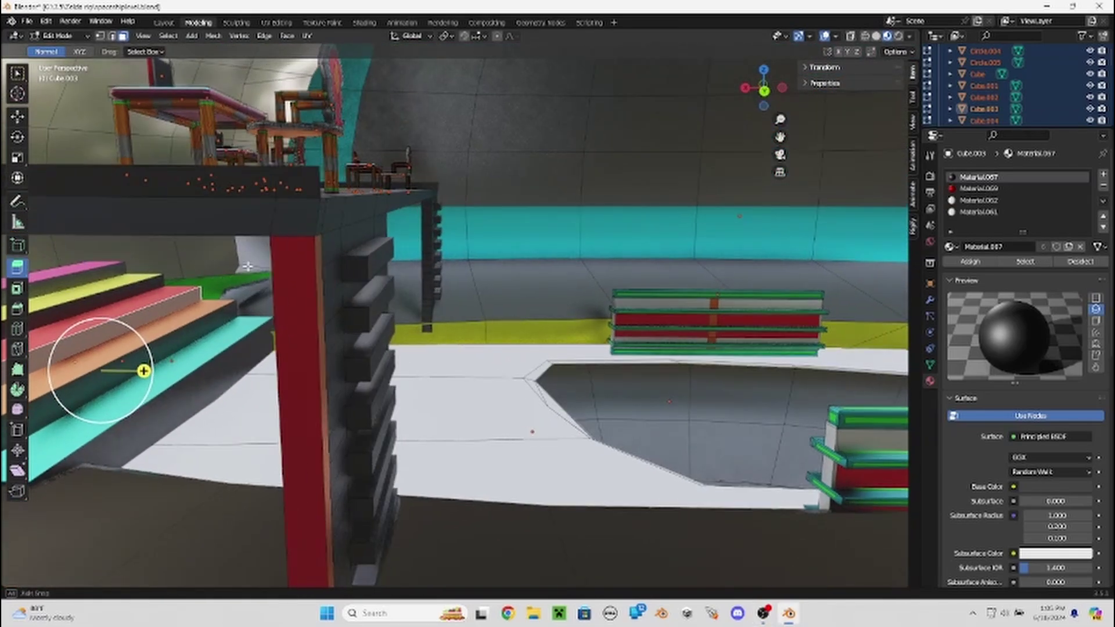
left_click(369, 303)
left_click_drag(370, 301, 357, 274)
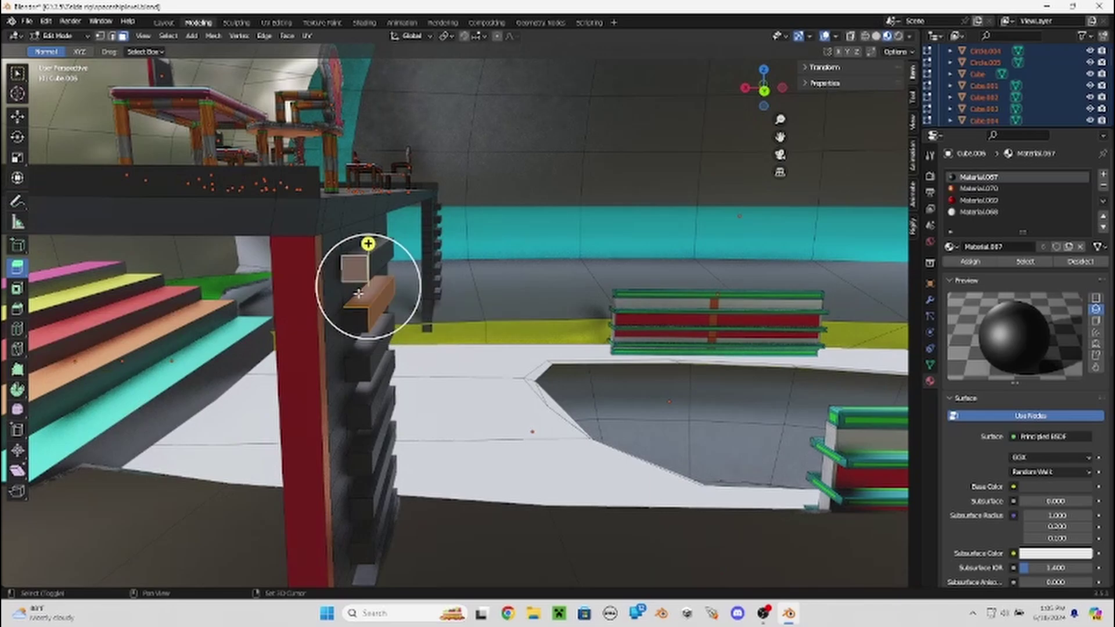
mouse_move(361, 317)
middle_mouse_down()
mouse_move(515, 368)
mouse_move(308, 343)
mouse_move(380, 305)
middle_mouse_up()
Extrude a second bar above the first and select the third slab's front face.
left_click(443, 251)
mouse_move(443, 251)
middle_mouse_down()
mouse_move(343, 251)
mouse_move(281, 286)
mouse_move(298, 274)
mouse_move(343, 157)
middle_mouse_up()
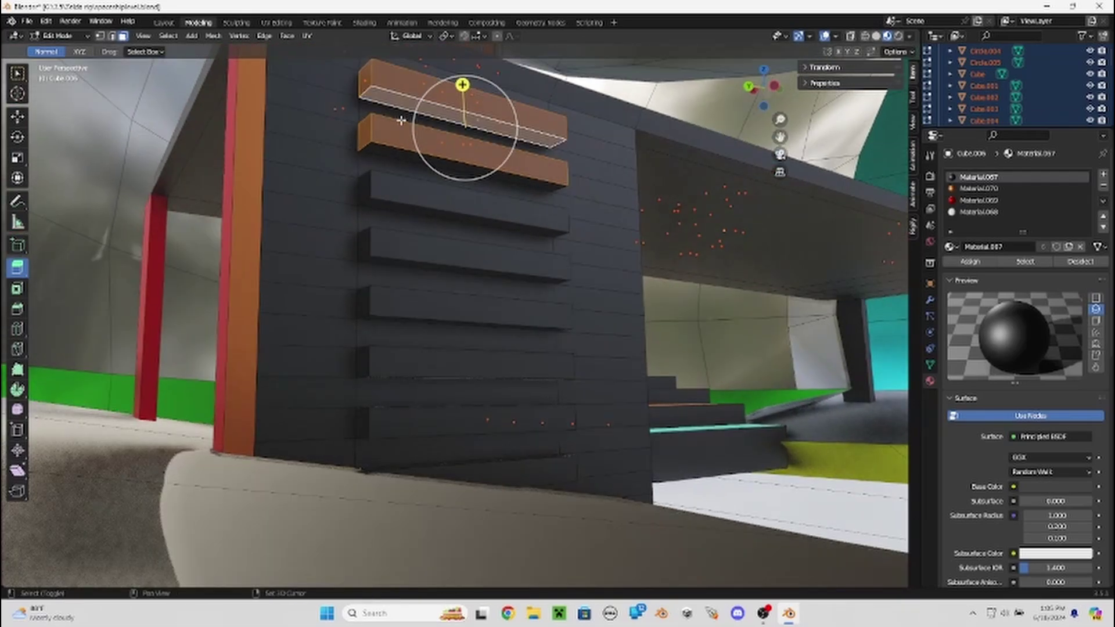
middle_click_drag(400, 121, 406, 167)
mouse_move(427, 373)
middle_mouse_down()
mouse_move(443, 99)
mouse_move(471, 170)
mouse_move(458, 271)
middle_mouse_up()
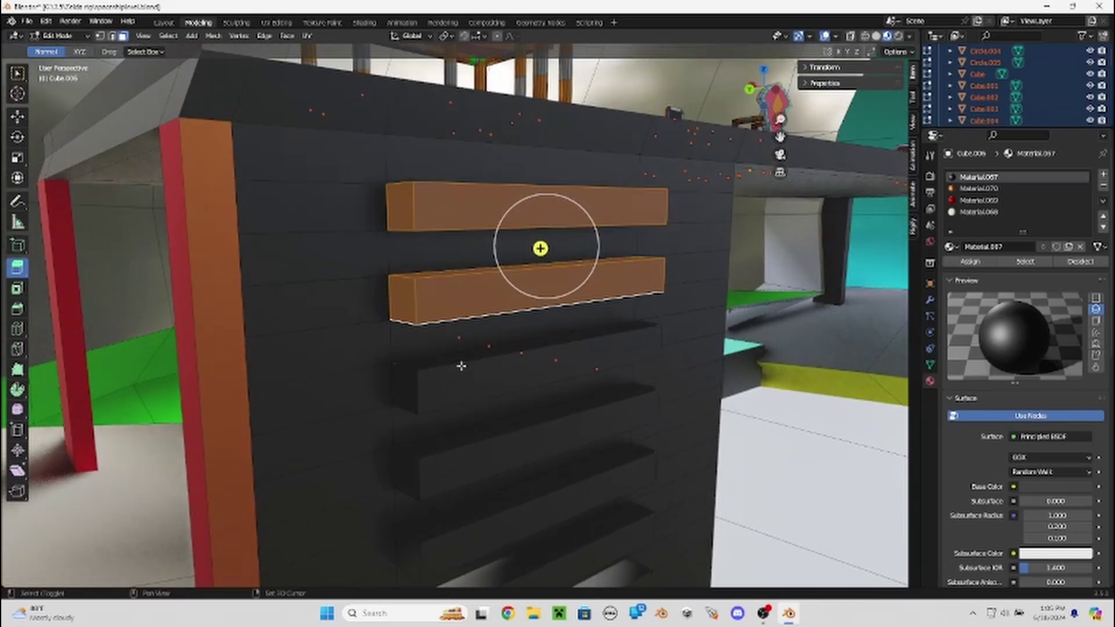
left_click(468, 385)
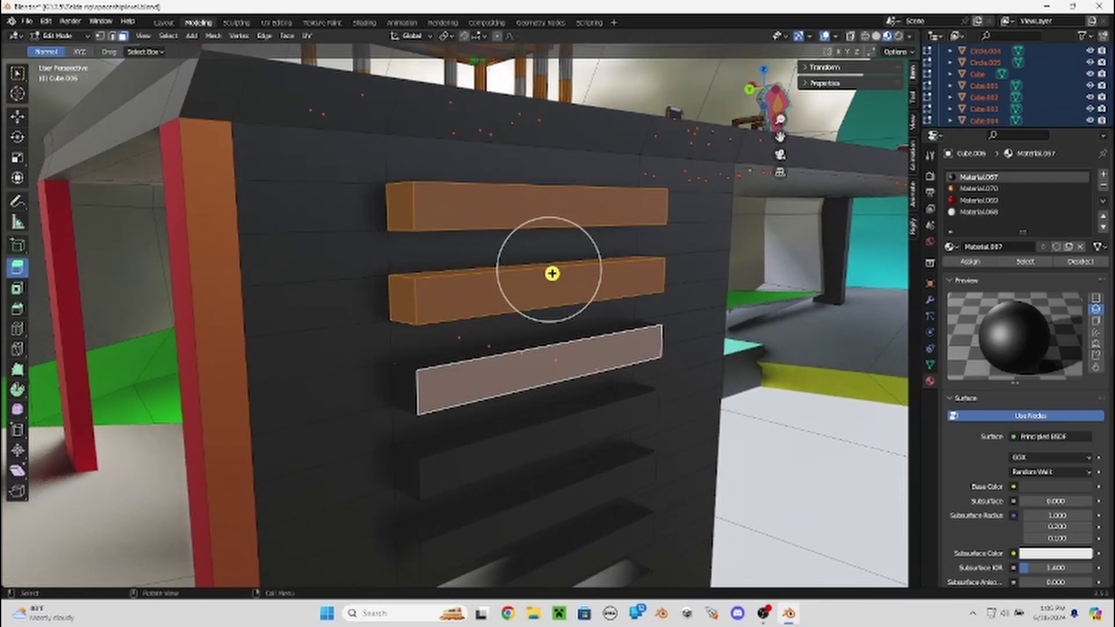
middle_click_drag(552, 274, 369, 243)
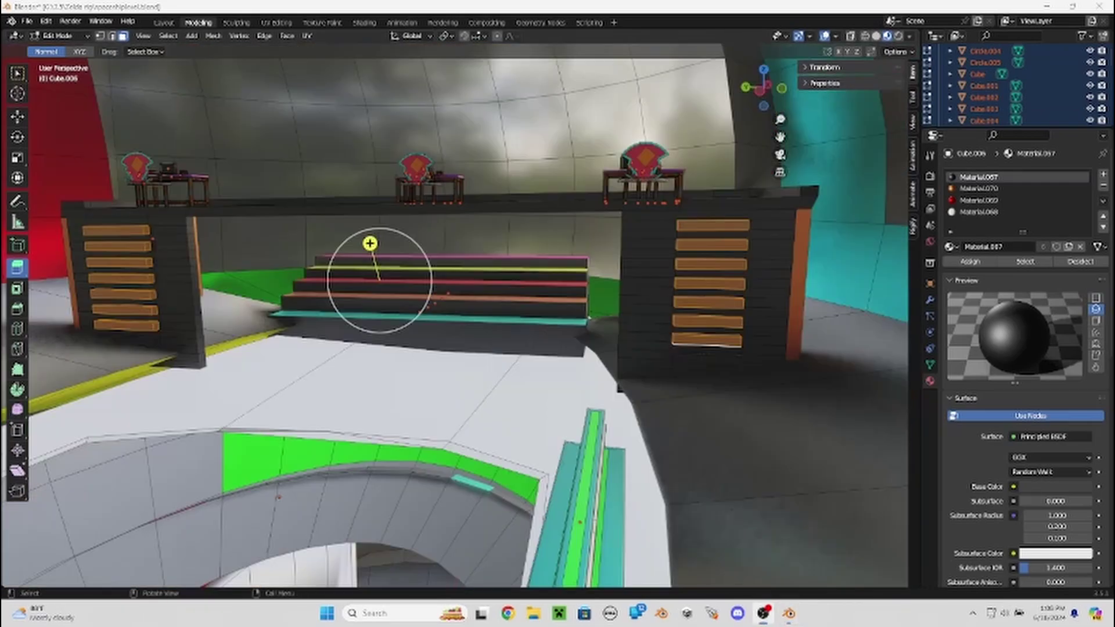
Make orange the active material slot and select the stacked bar faces on the right pillar.
left_click(996, 189)
mouse_move(766, 297)
middle_mouse_down()
mouse_move(716, 314)
mouse_move(747, 341)
mouse_move(751, 333)
middle_mouse_up()
left_click(761, 351, "shift")
left_click(765, 291)
left_click(772, 244)
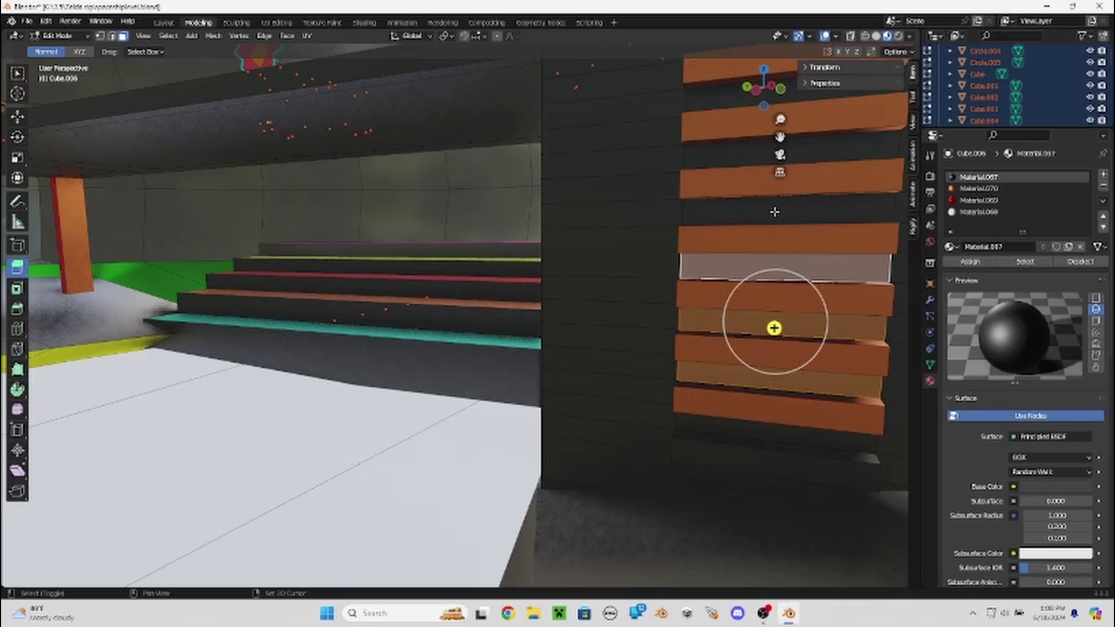
left_click(779, 209)
mouse_move(778, 209)
middle_mouse_down()
mouse_move(712, 257)
mouse_move(665, 316)
middle_mouse_up()
left_click(667, 311, "shift")
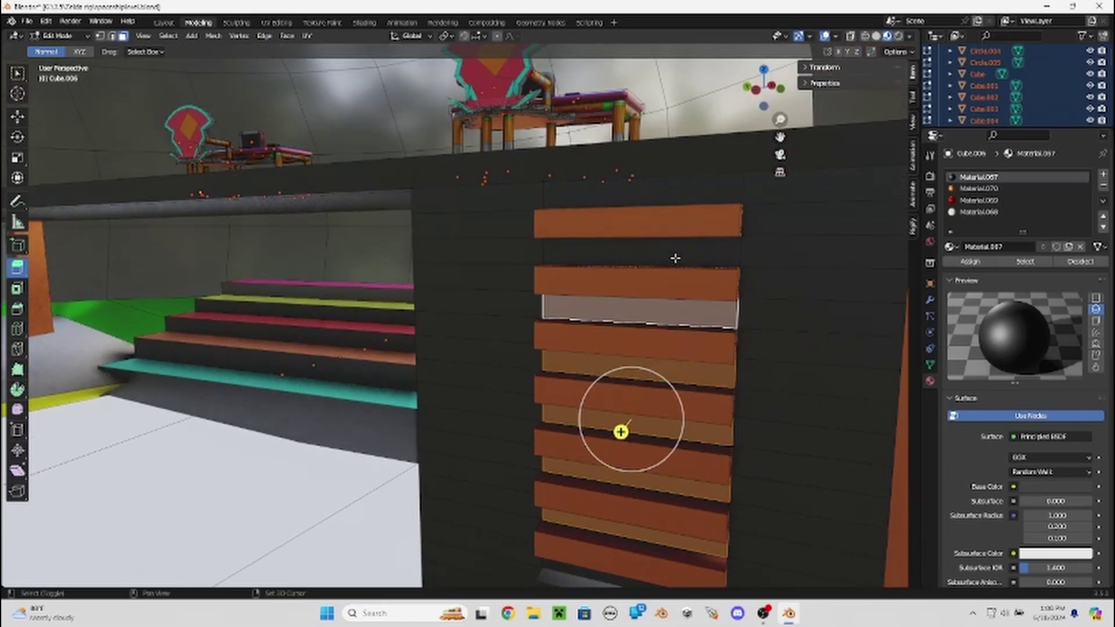
left_click(674, 256, "shift")
Add the stacked slat faces on the pillar beside the stairs to the selection.
mouse_move(795, 373)
middle_mouse_down()
mouse_move(298, 381)
mouse_move(259, 426)
mouse_move(333, 358)
middle_mouse_up()
scroll(333, 358, "up", 3)
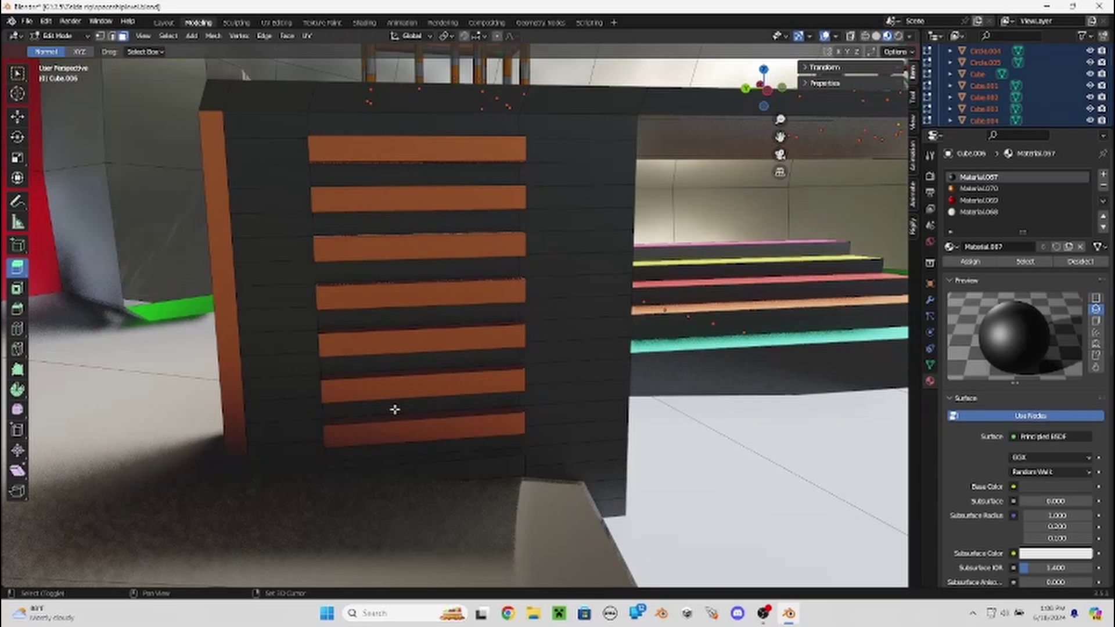
left_click(392, 363, "shift")
left_click(408, 314, "shift")
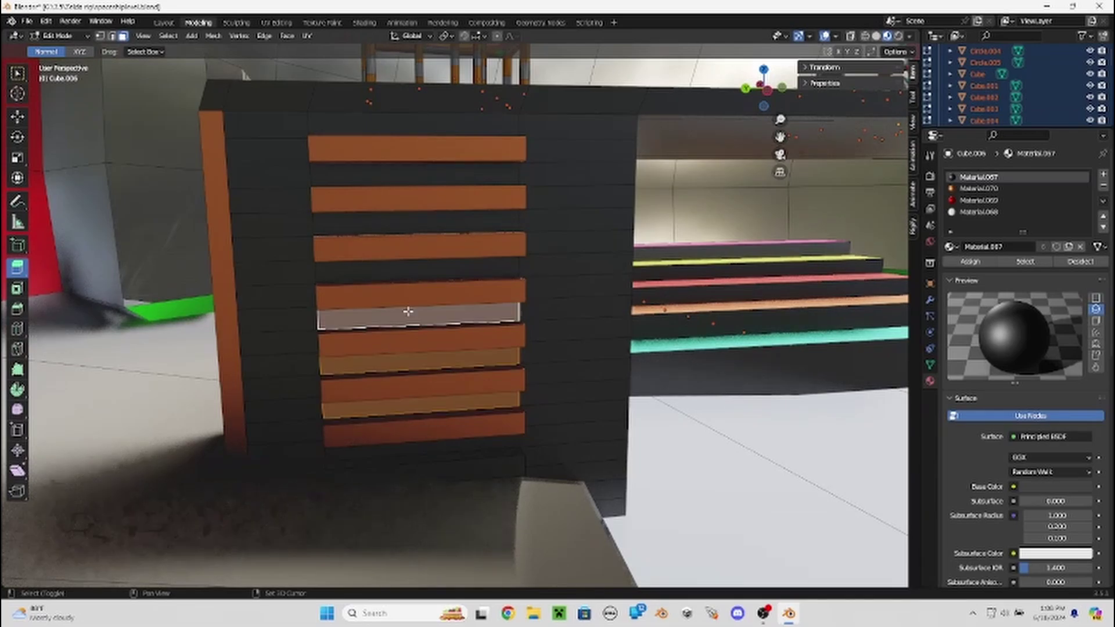
left_click(413, 268, "shift")
left_click(425, 224, "shift")
left_click(428, 178, "shift")
middle_click_drag(477, 153, 458, 162, "shift")
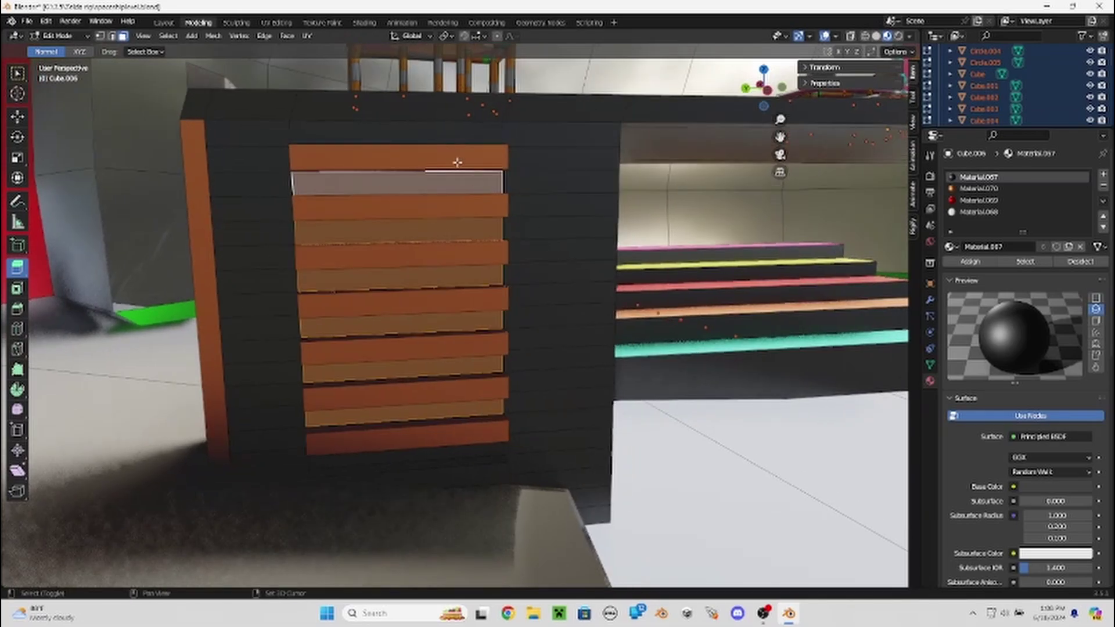
mouse_move(604, 178)
middle_mouse_down()
mouse_move(108, 407)
mouse_move(668, 260)
middle_mouse_up()
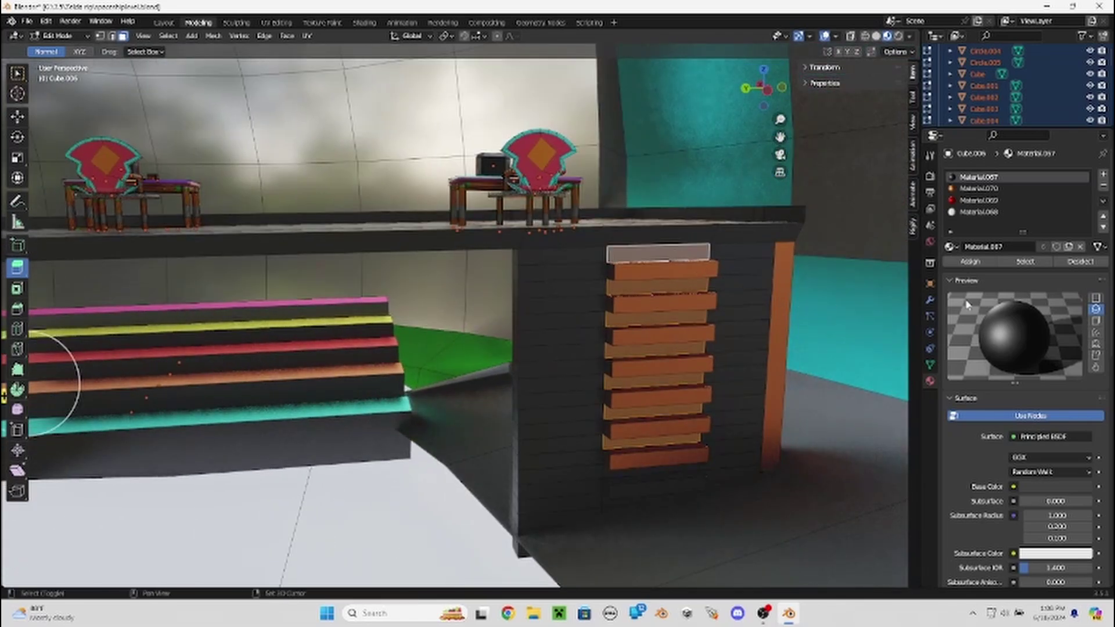
mouse_move(631, 275)
middle_mouse_down()
mouse_move(617, 306)
mouse_move(523, 340)
mouse_move(465, 342)
mouse_move(558, 324)
mouse_move(664, 323)
mouse_move(468, 368)
mouse_move(364, 381)
mouse_move(336, 371)
mouse_move(511, 374)
mouse_move(698, 105)
middle_mouse_up()
Move the selected block vertically along Z to a new height.
mouse_move(459, 361)
middle_mouse_down()
mouse_move(534, 281)
mouse_move(548, 442)
middle_mouse_up()
key("g")
key("z")
left_click(599, 203)
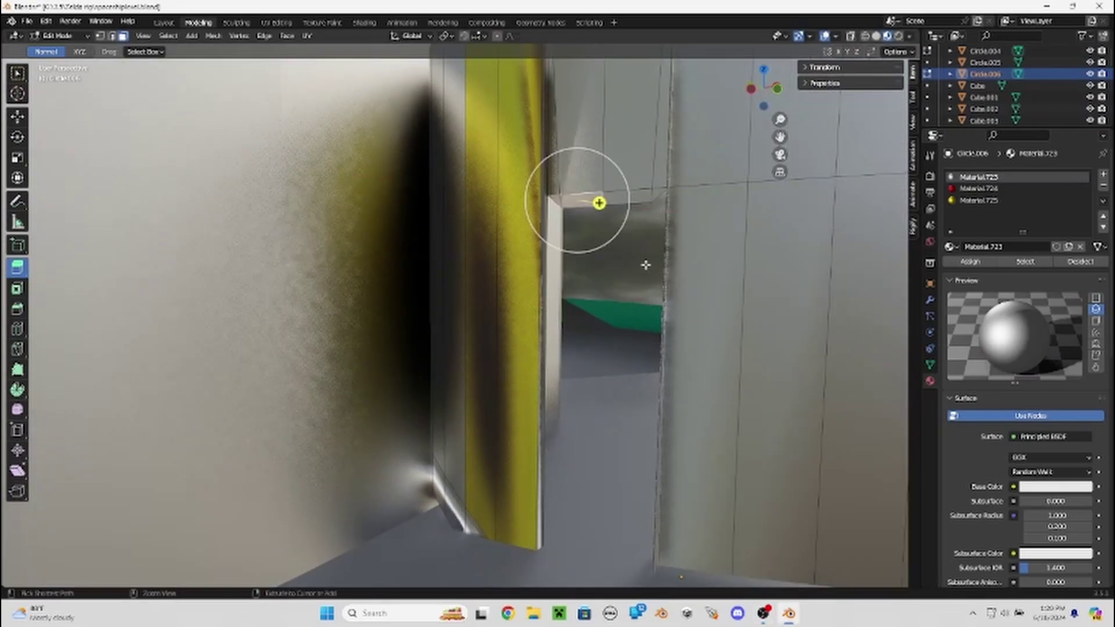
mouse_move(638, 214)
middle_mouse_down()
mouse_move(617, 368)
mouse_move(610, 299)
mouse_move(637, 266)
middle_mouse_up()
Extrude the shell region about 1.74 m downward along Z.
key("g")
key("z")
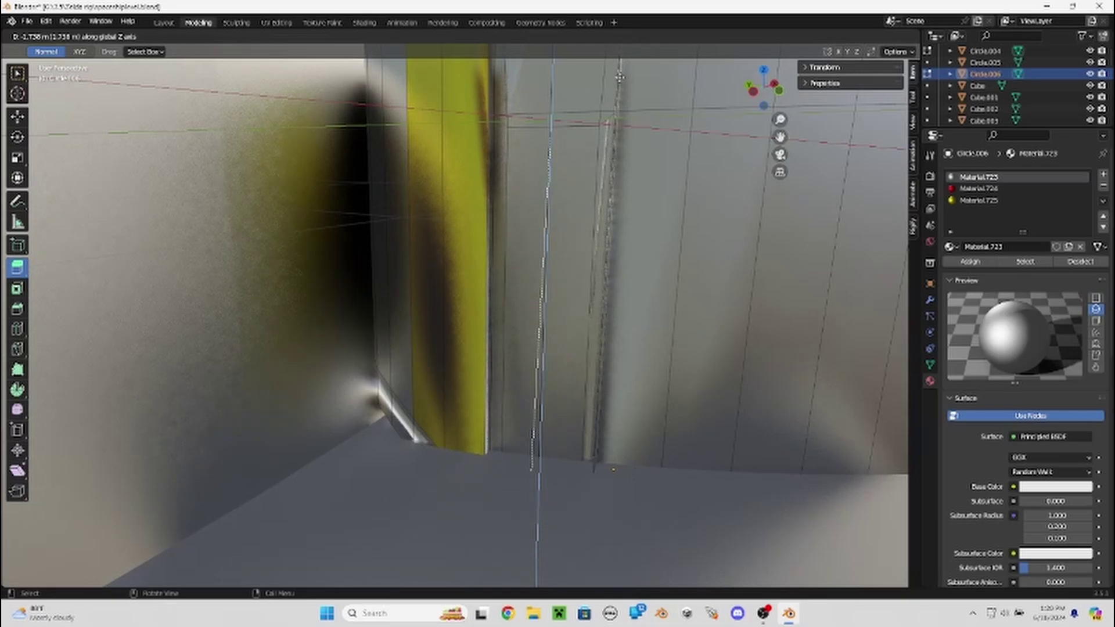
left_click(557, 455)
middle_click_drag(669, 57, 498, 39)
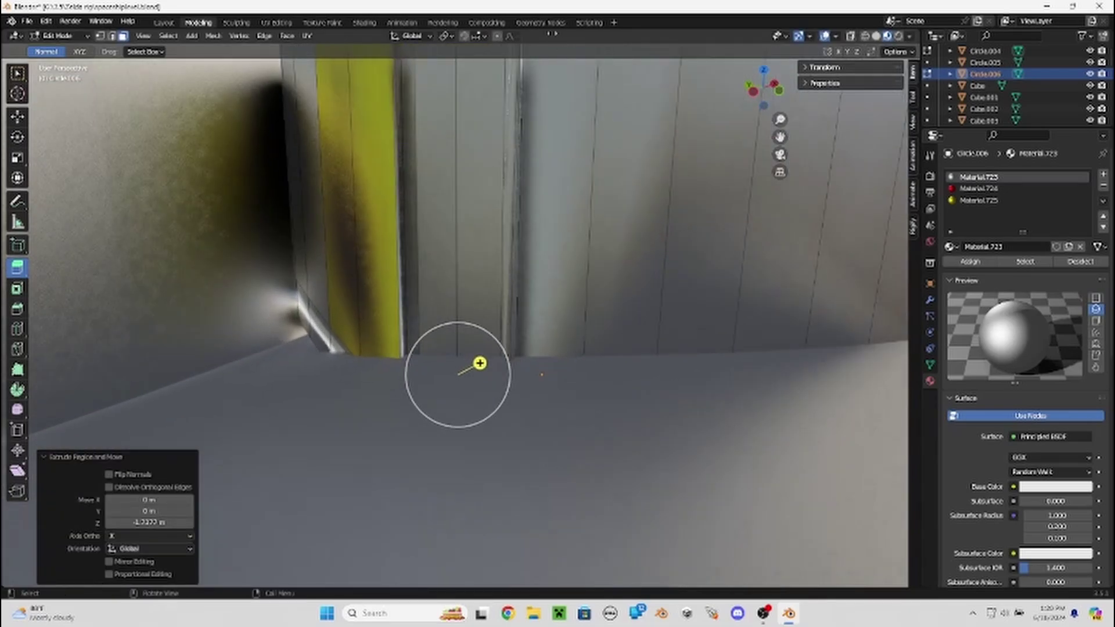
mouse_move(657, 245)
middle_mouse_down()
mouse_move(642, 219)
mouse_move(565, 182)
mouse_move(608, 164)
mouse_move(655, 266)
mouse_move(580, 304)
mouse_move(518, 239)
mouse_move(528, 272)
middle_mouse_up()
Select the wall face columns and assign the red Material.724 to them.
left_click(496, 251, "shift")
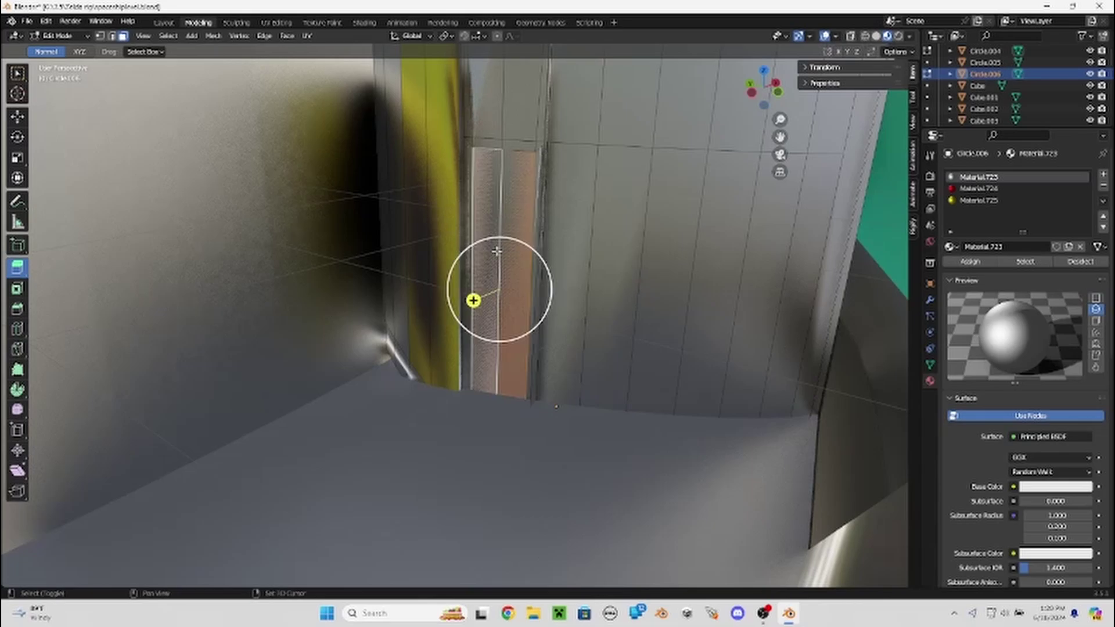
left_click(642, 145, "ctrl")
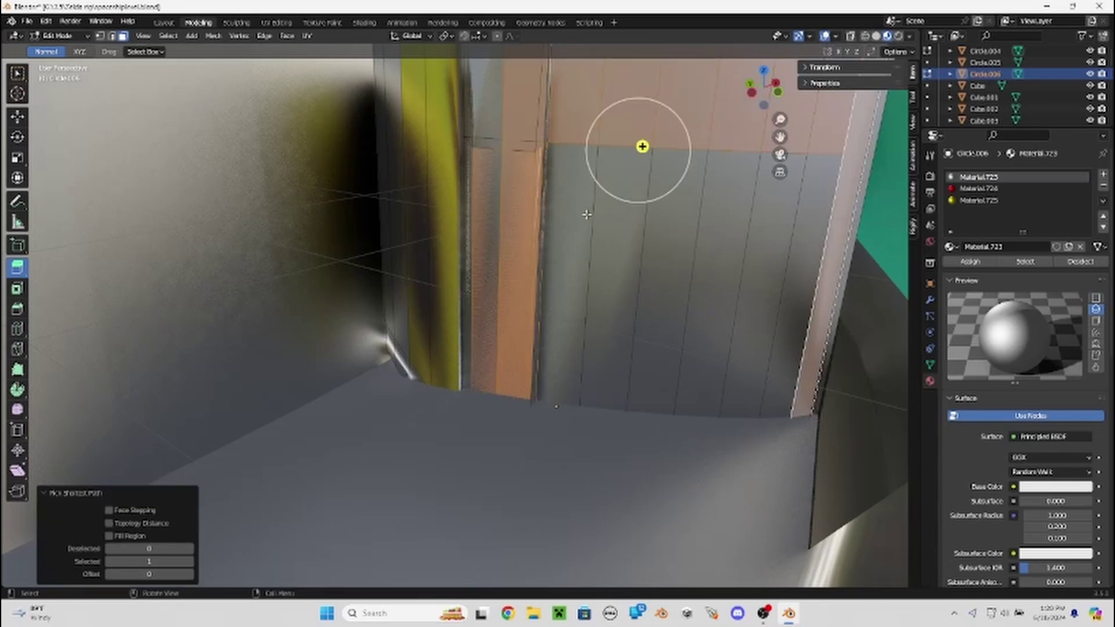
middle_click_drag(586, 215, 494, 220)
left_click(468, 221)
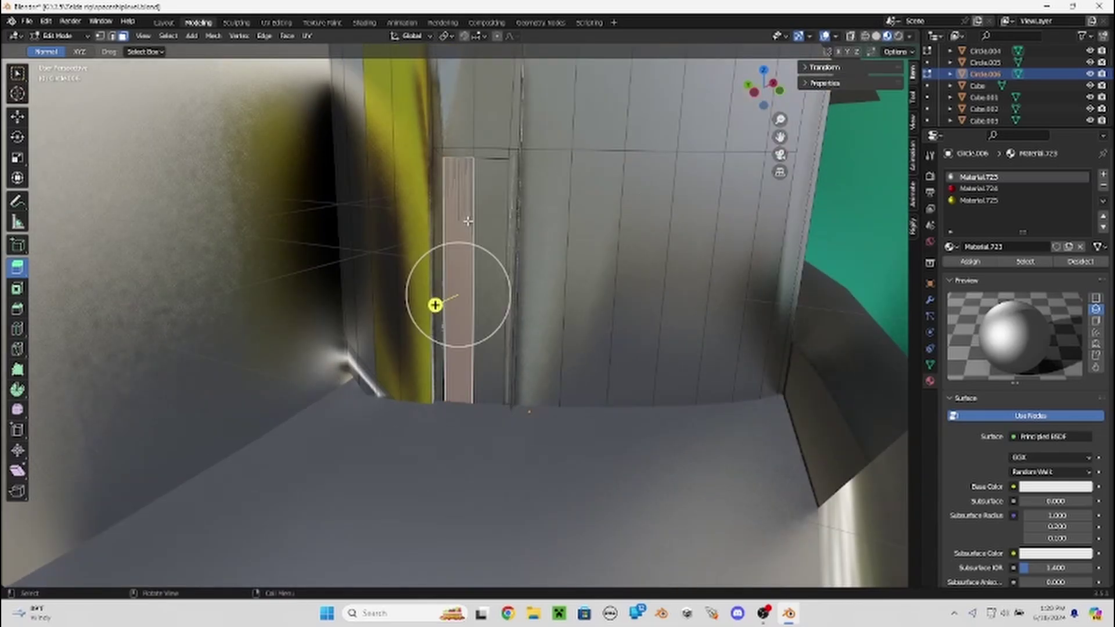
left_click(778, 274, "ctrl")
middle_click_drag(608, 153, 575, 236)
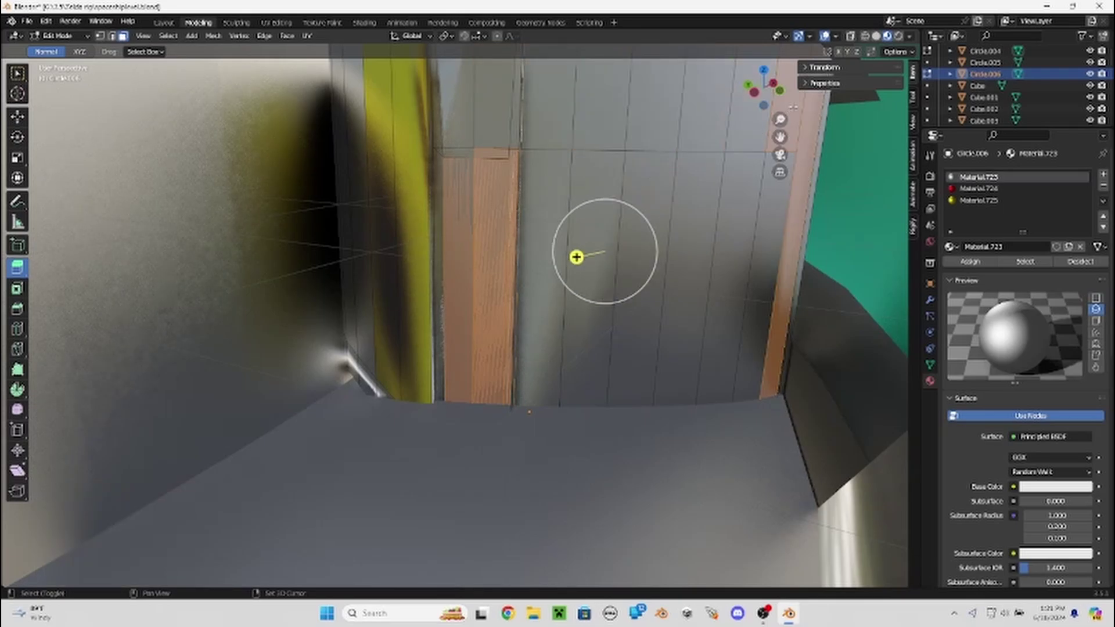
left_click(765, 212, "ctrl")
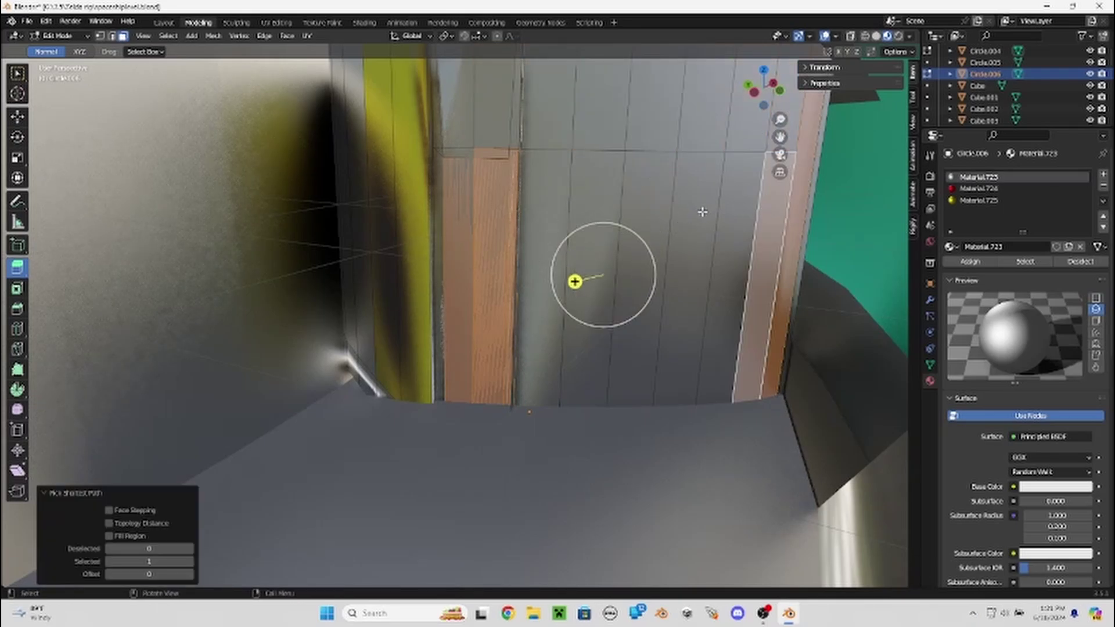
left_click_drag(557, 211, 769, 210)
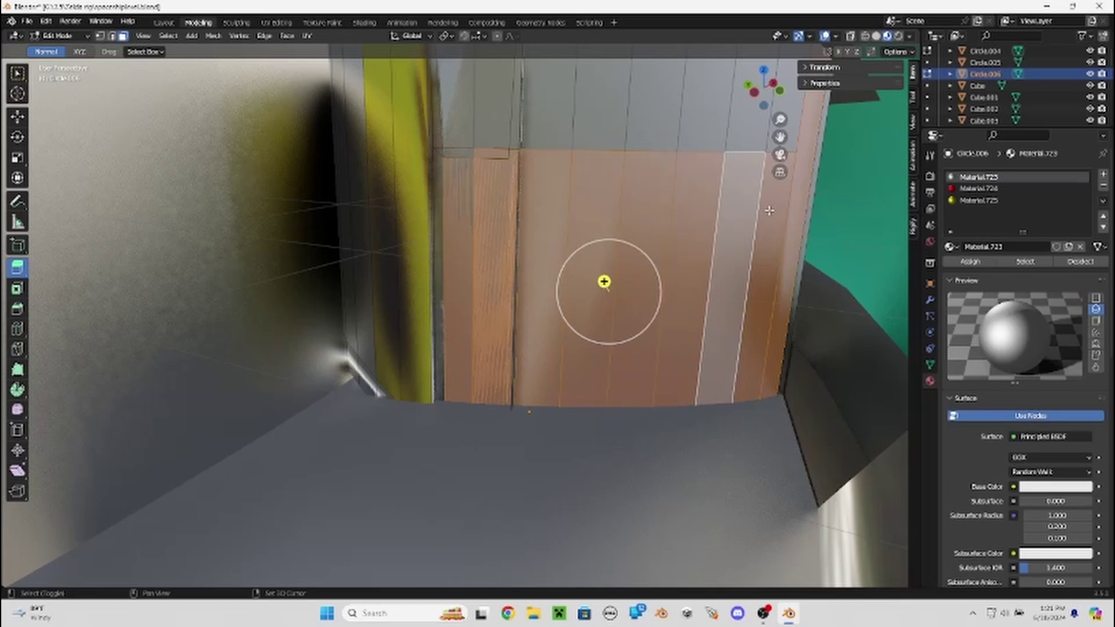
left_click(979, 189)
left_click(970, 262)
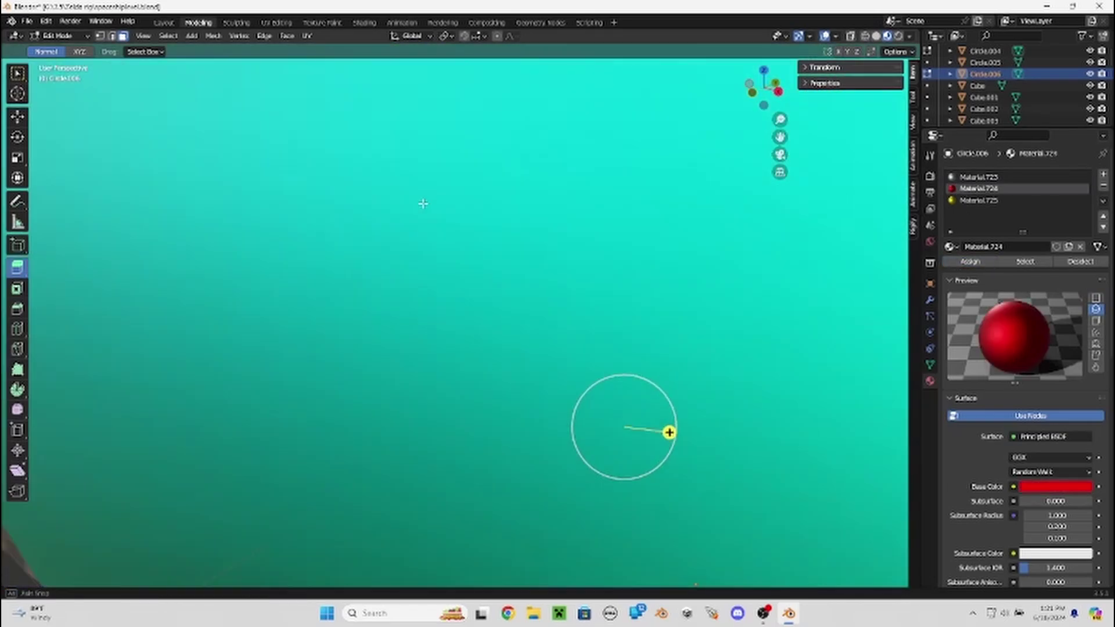
mouse_move(667, 431)
middle_mouse_down()
mouse_move(611, 470)
mouse_move(642, 517)
middle_mouse_up()
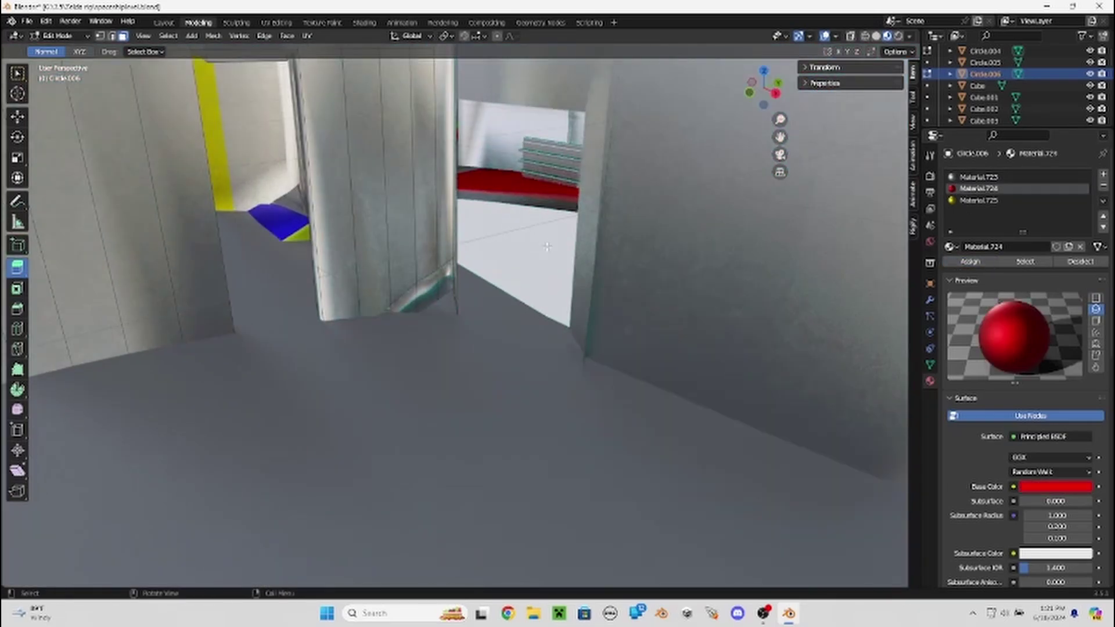
Exit Circle.006's edit mode and zoom through the ship into the red-floored sofa room.
mouse_move(547, 210)
middle_mouse_down()
mouse_move(458, 264)
mouse_move(686, 295)
mouse_move(209, 241)
mouse_move(577, 247)
mouse_move(643, 316)
mouse_move(378, 281)
mouse_move(525, 301)
middle_mouse_up()
key("Tab")
scroll(378, 281, "up", 3)
scroll(436, 289, "up", 3)
scroll(525, 300, "up", 3)
scroll(541, 279, "down", 5)
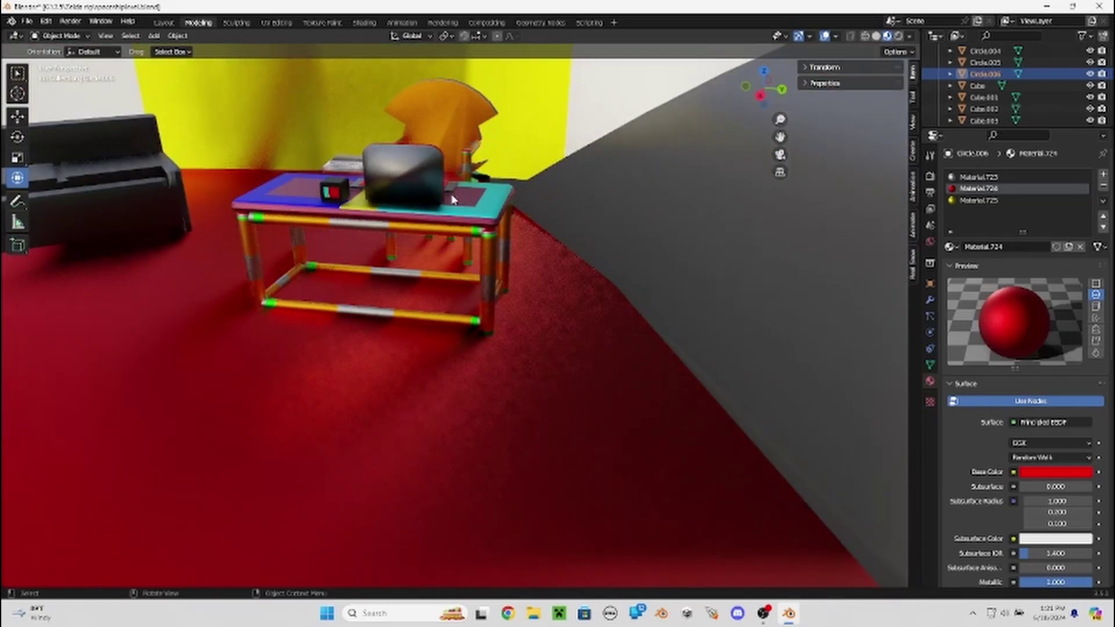
scroll(440, 191, "up", 3)
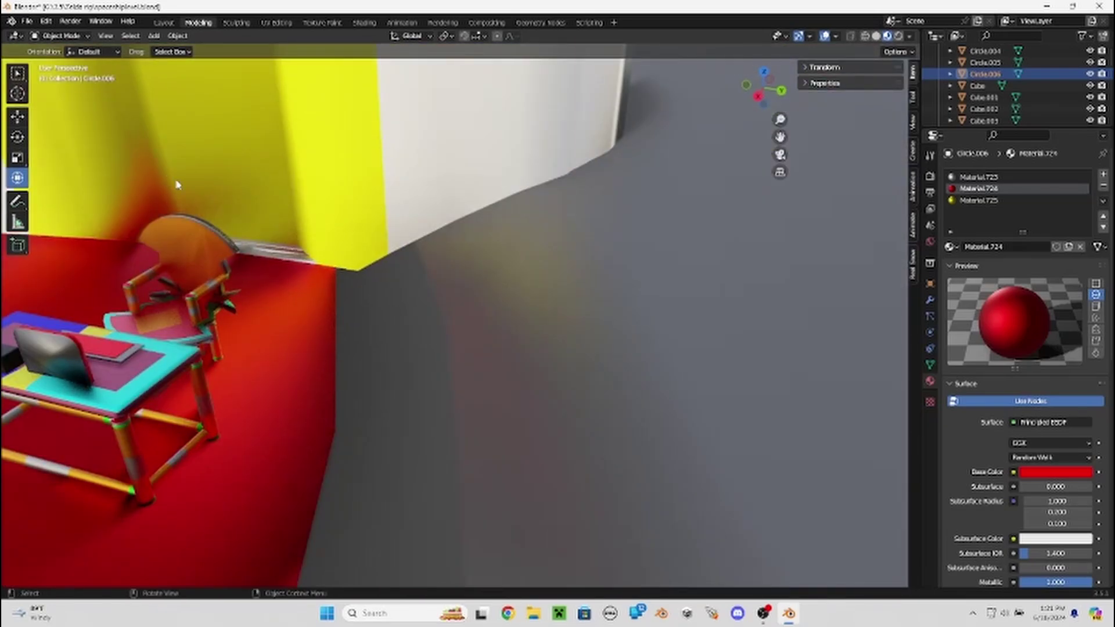
scroll(222, 181, "down", 5)
scroll(333, 166, "down", 2)
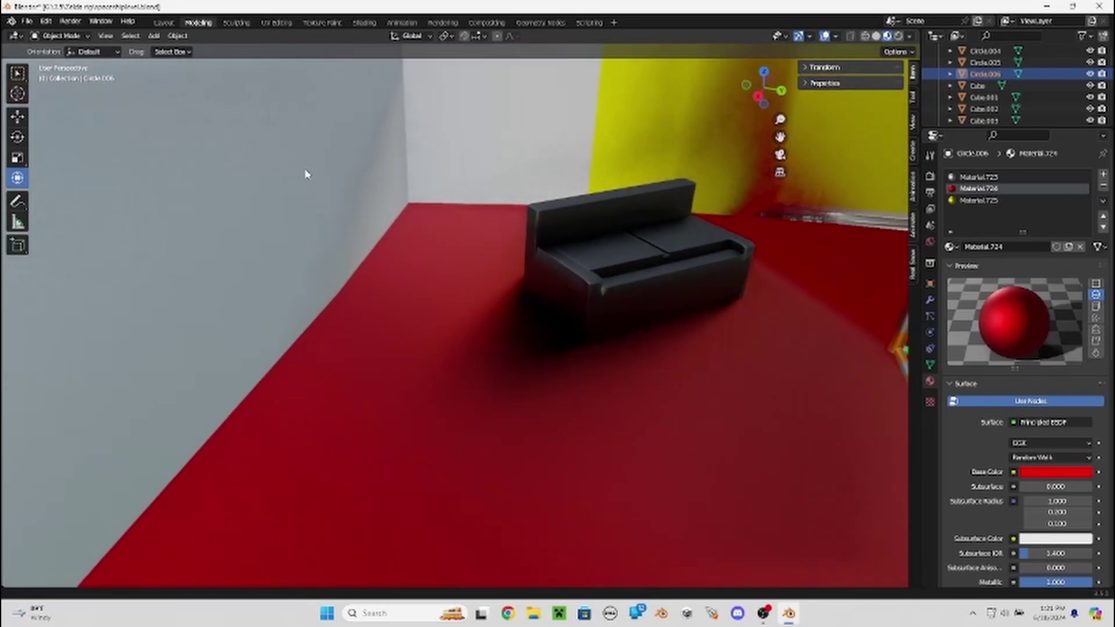
Select the sofa, then orbit and zoom away from the sofa room.
left_click(592, 272)
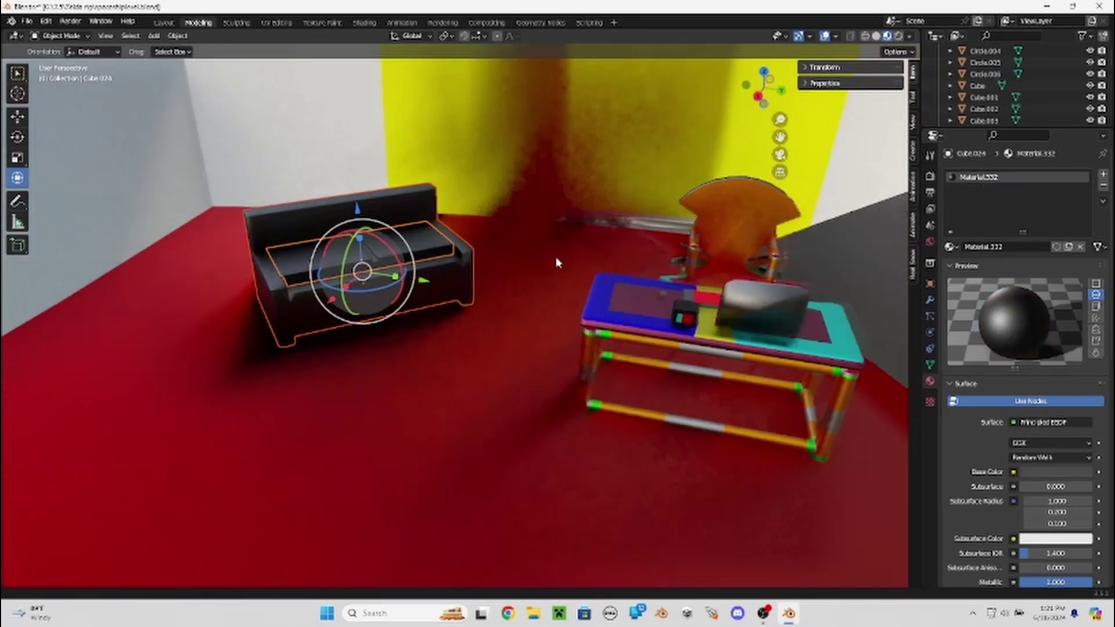
middle_click_drag(568, 246, 443, 246)
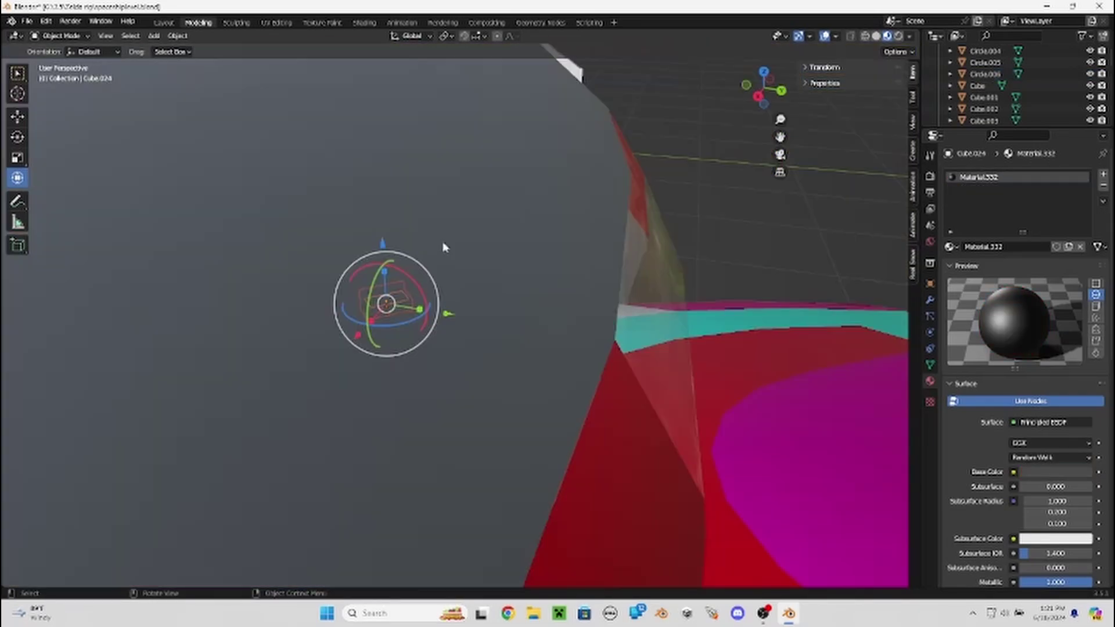
scroll(443, 247, "down", 3)
scroll(392, 231, "down", 2)
scroll(428, 237, "down", 3)
scroll(453, 266, "down", 2)
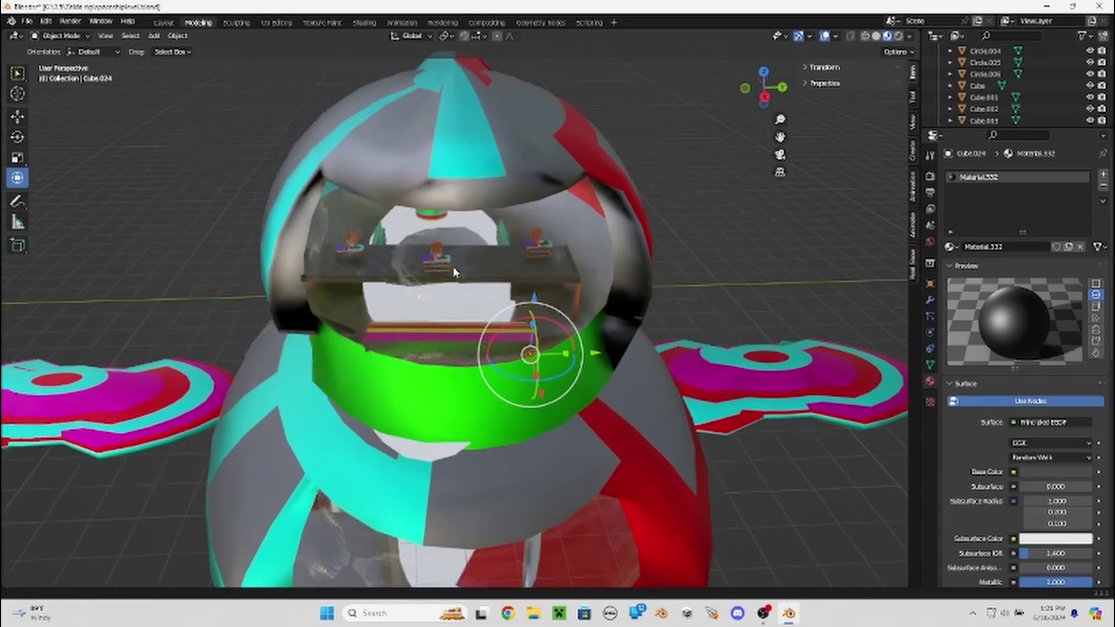
scroll(452, 267, "up", 3)
scroll(447, 251, "up", 2)
scroll(377, 268, "up", 2)
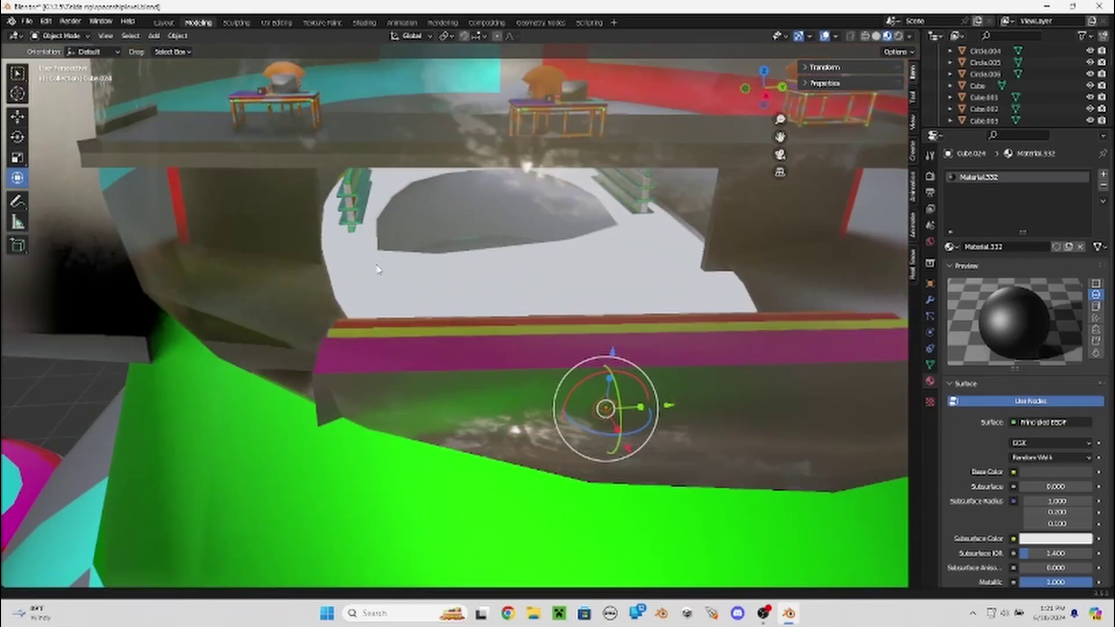
scroll(378, 268, "down", 3)
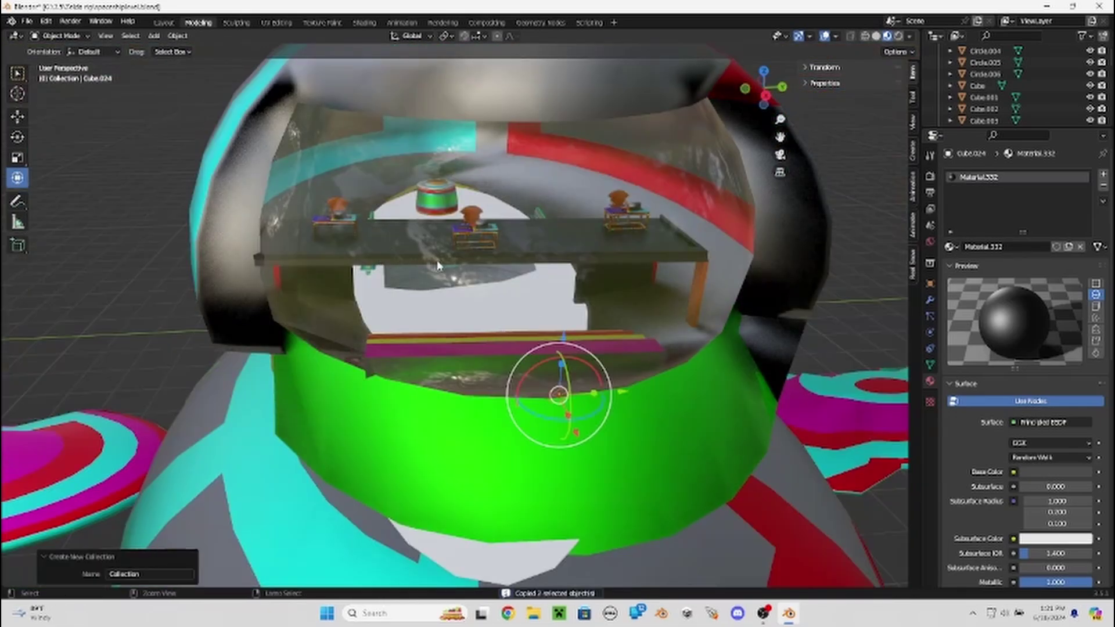
Orbit around the spaceship dome and zoom into a close view of its interior.
middle_click_drag(436, 266, 664, 239)
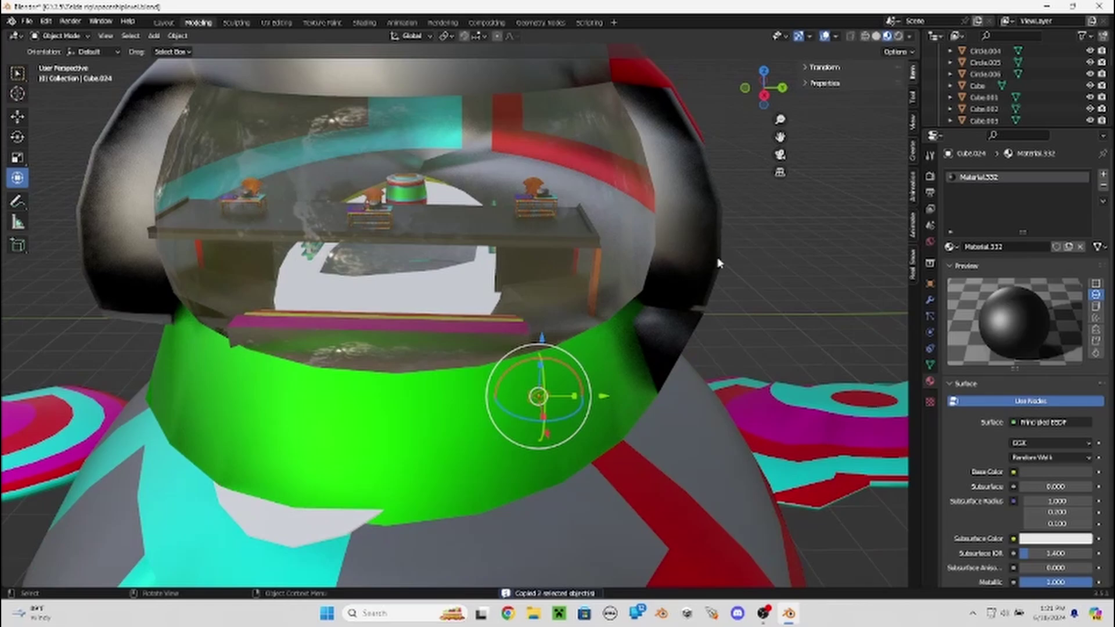
left_click(719, 264)
scroll(610, 343, "up", 3)
middle_click_drag(610, 343, 486, 249)
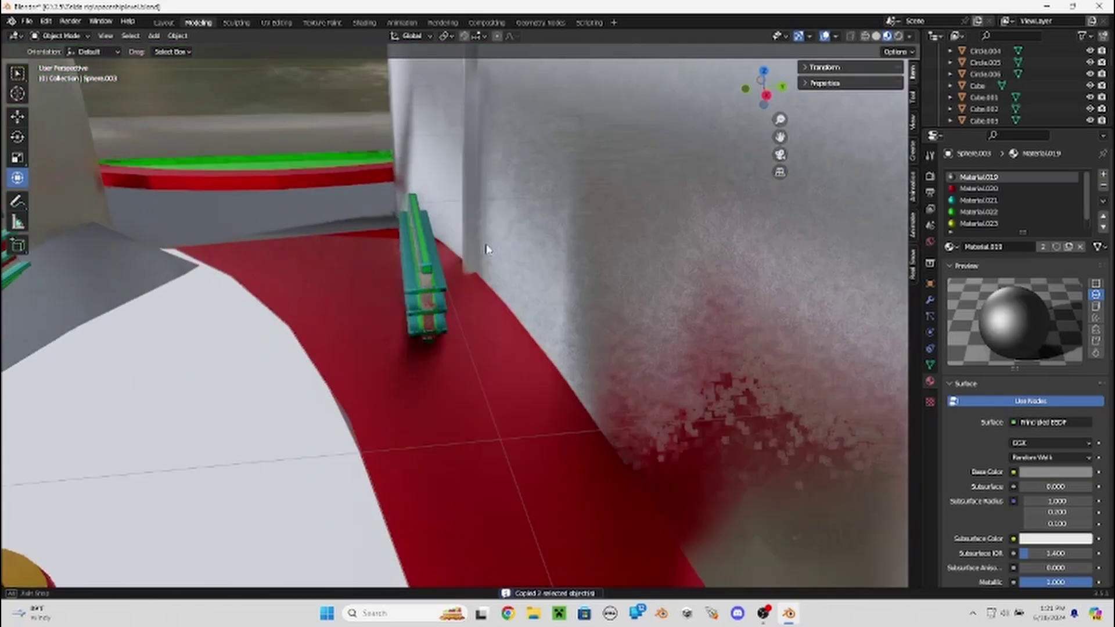
scroll(463, 256, "up", 5)
scroll(460, 252, "up", 5)
Select the black sofa plus its seat cushion, framing them with Numpad period.
left_click(530, 251)
key("KP_Decimal")
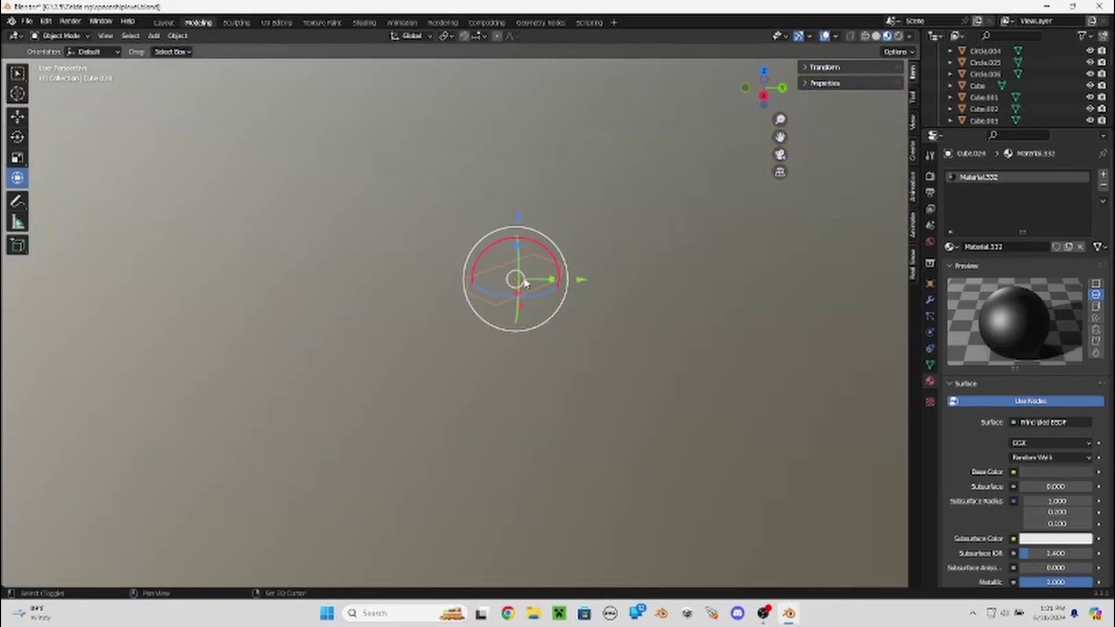
scroll(520, 288, "down", 4)
left_click(486, 259)
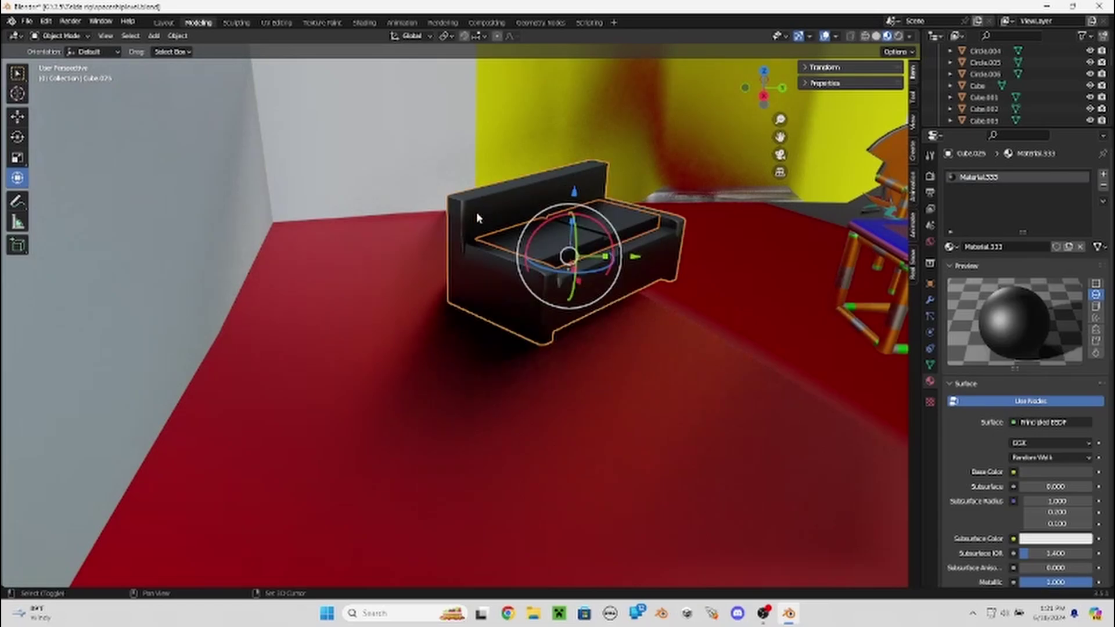
key("KP_Decimal")
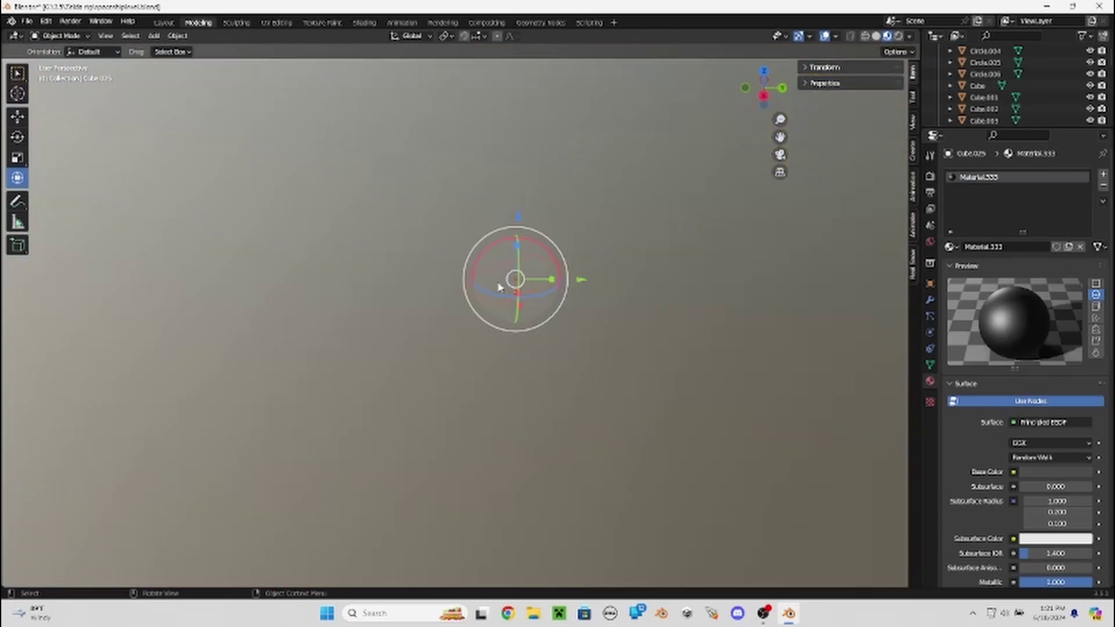
scroll(497, 285, "down", 5)
left_click(512, 244, "shift")
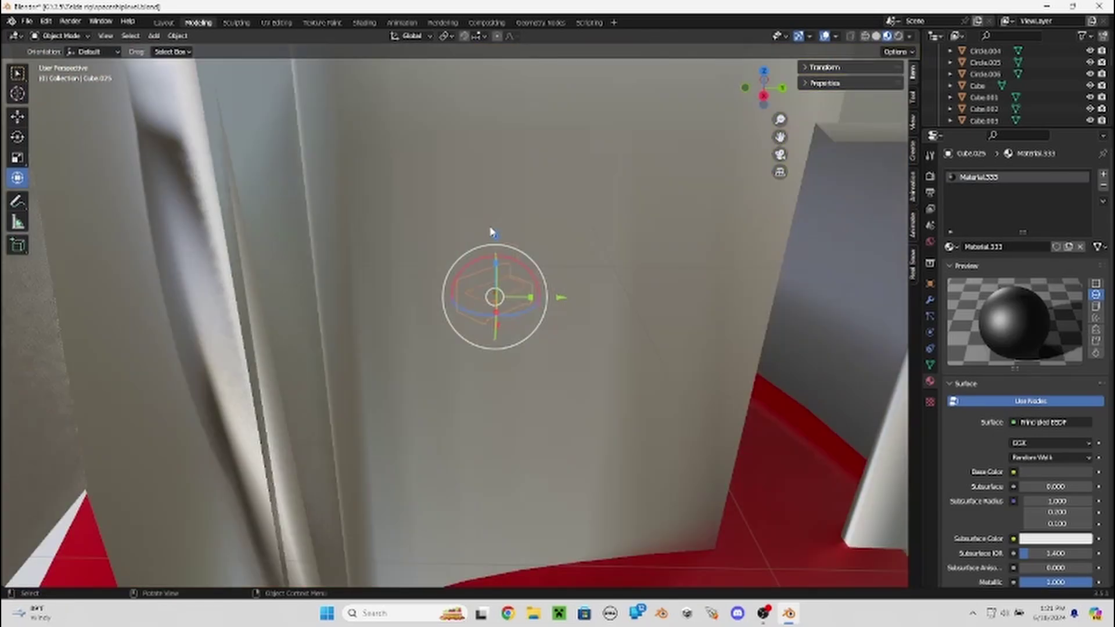
middle_click_drag(489, 229, 519, 262)
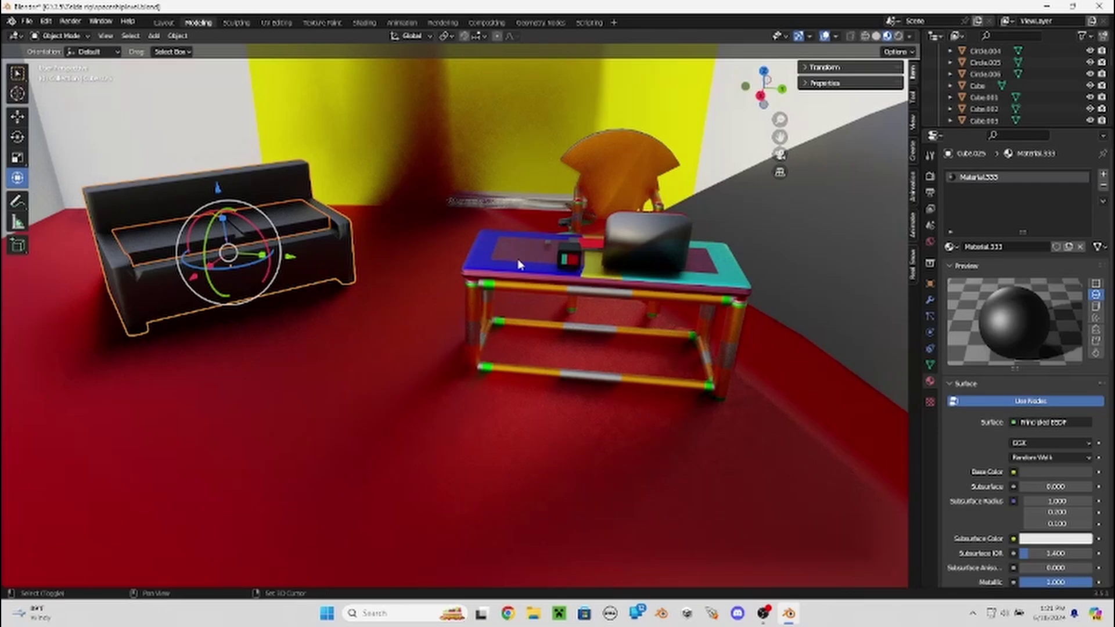
Add the desk top, middle and bottom front rails, and two table legs to the selection.
left_click(518, 286, "shift")
left_click(528, 330, "shift")
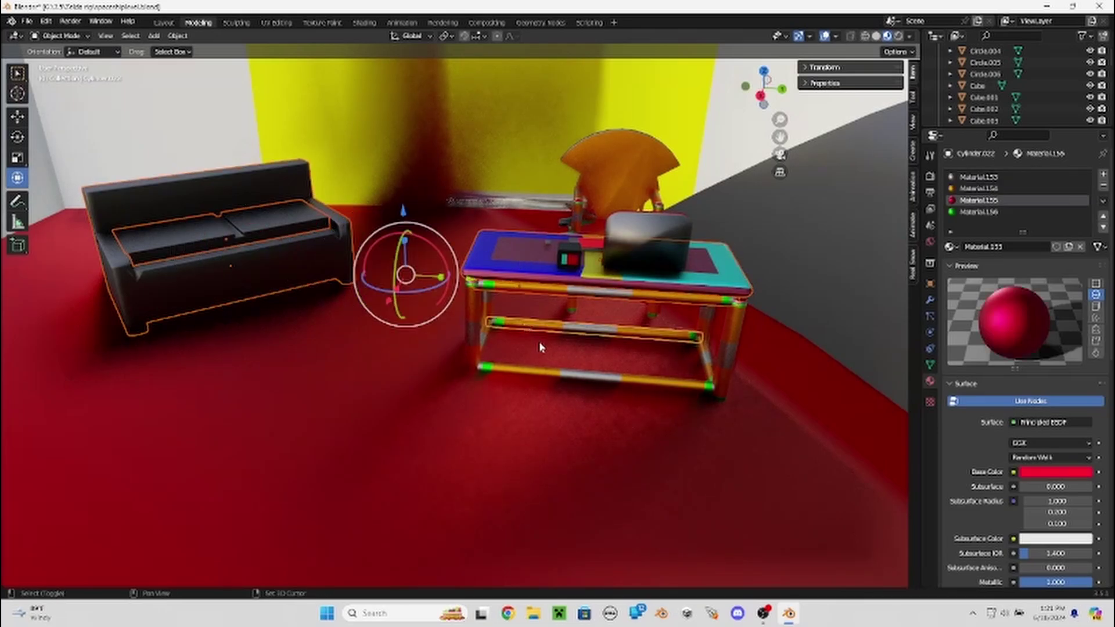
left_click(575, 381, "shift")
left_click(725, 363, "shift")
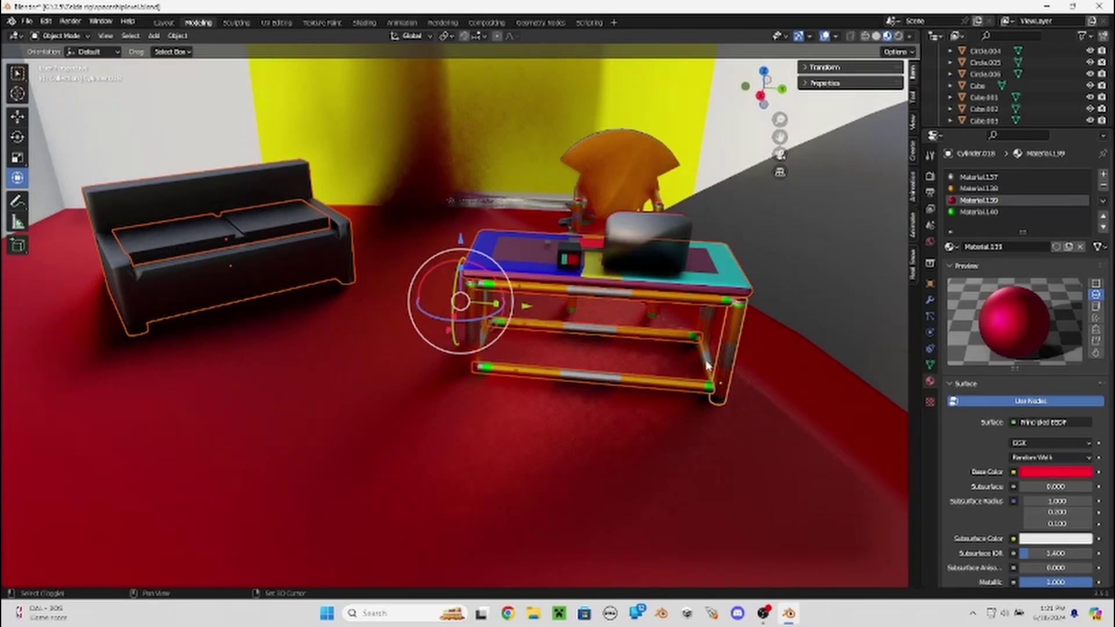
left_click(712, 328, "shift")
mouse_move(542, 310)
middle_mouse_down()
mouse_move(493, 303)
mouse_move(562, 328)
middle_mouse_up()
scroll(601, 361, "up", 5)
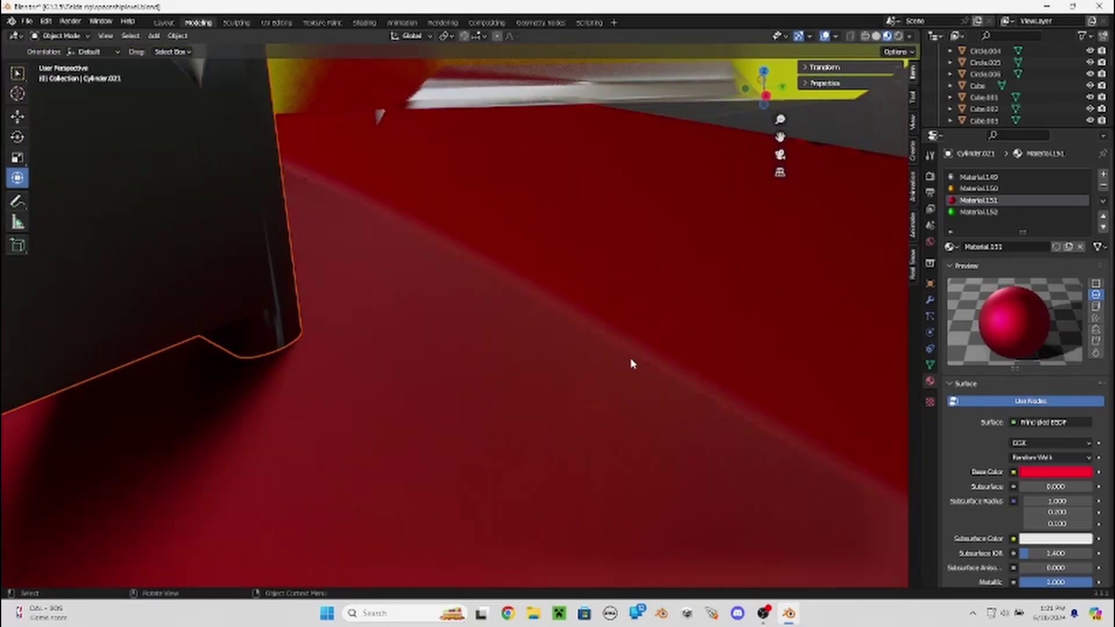
scroll(629, 363, "down", 5)
scroll(537, 344, "up", 5)
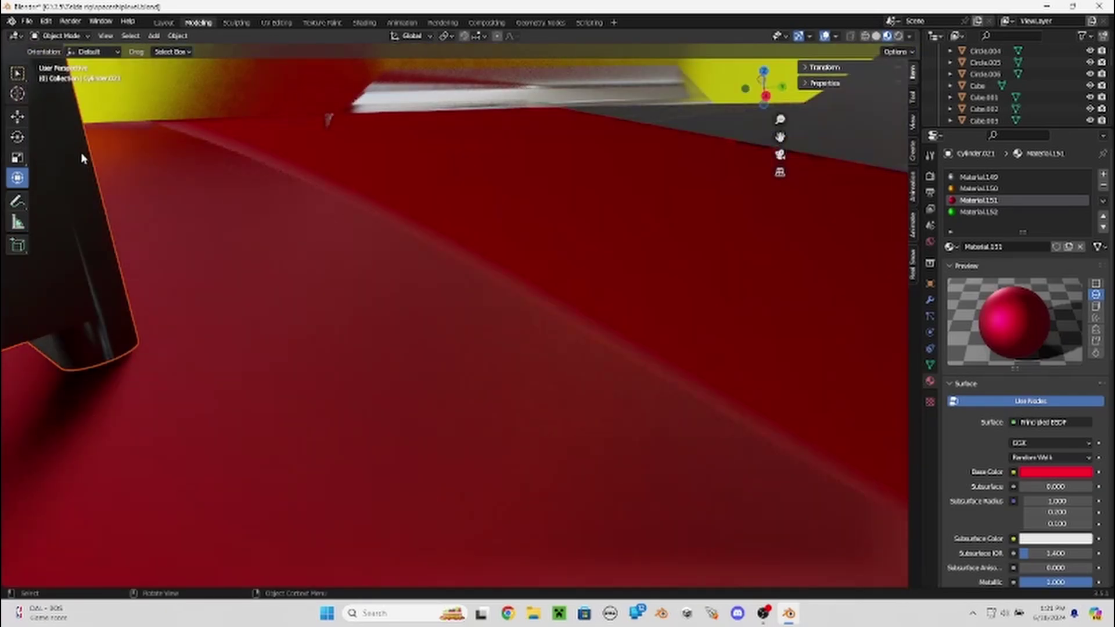
scroll(82, 153, "down", 5)
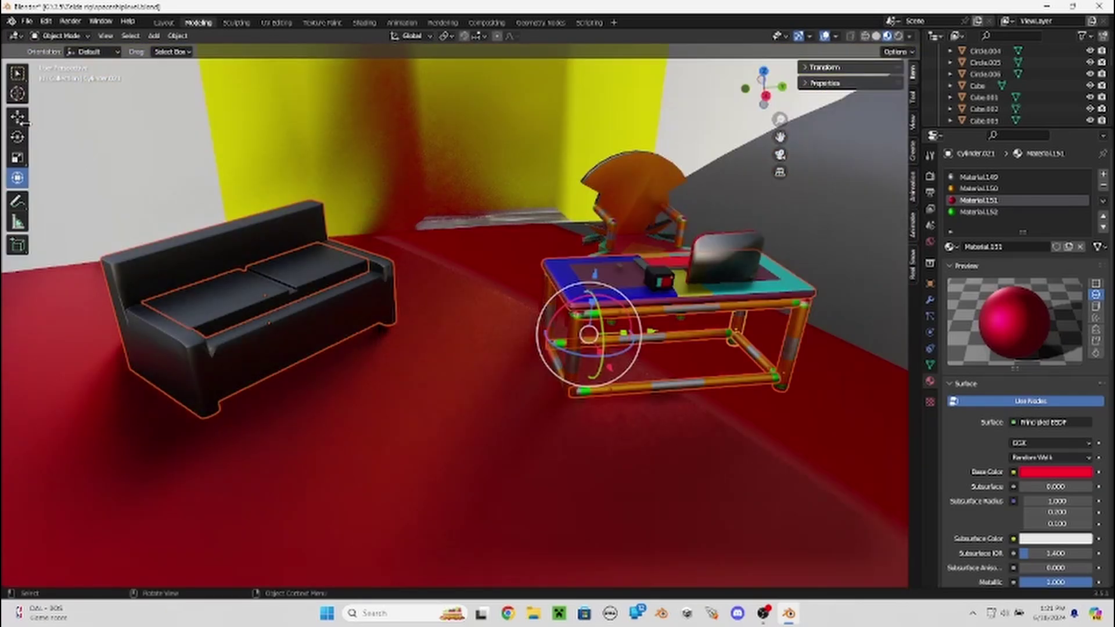
Add the remaining desk rail and legs, making the desk top the active object.
left_click(549, 346, "shift")
left_click(557, 323, "shift")
middle_click_drag(557, 323, 556, 320)
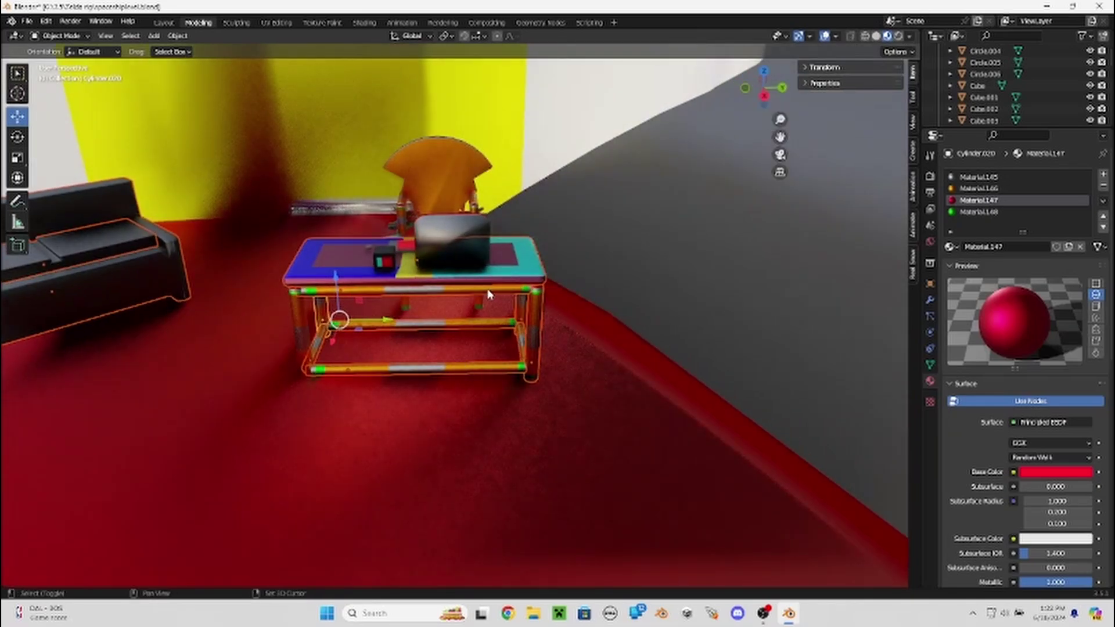
mouse_move(439, 288)
middle_mouse_down()
mouse_move(319, 281)
mouse_move(400, 323)
middle_mouse_up()
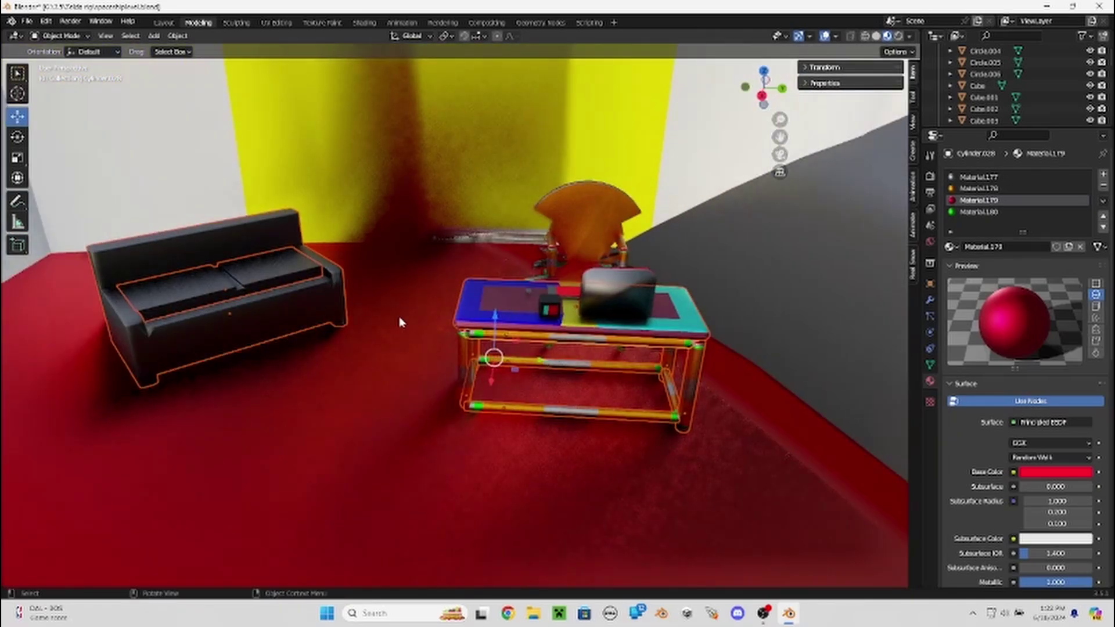
left_click(465, 359, "shift")
middle_click_drag(465, 359, 428, 346)
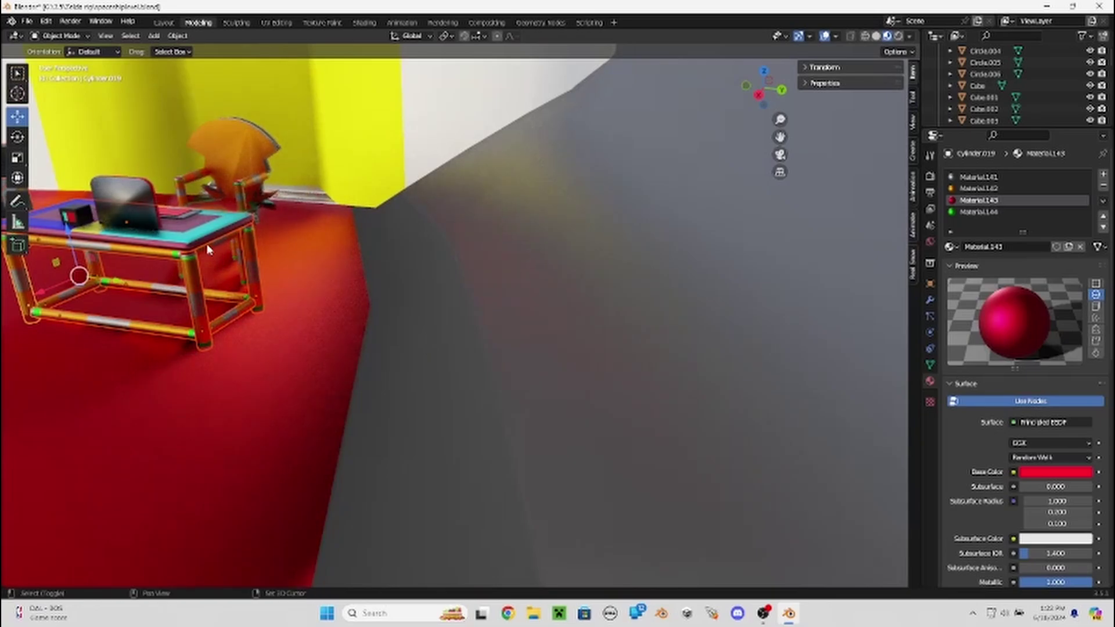
left_click(146, 222, "shift")
mouse_move(146, 223)
middle_mouse_down()
mouse_move(187, 203)
mouse_move(259, 230)
middle_mouse_up()
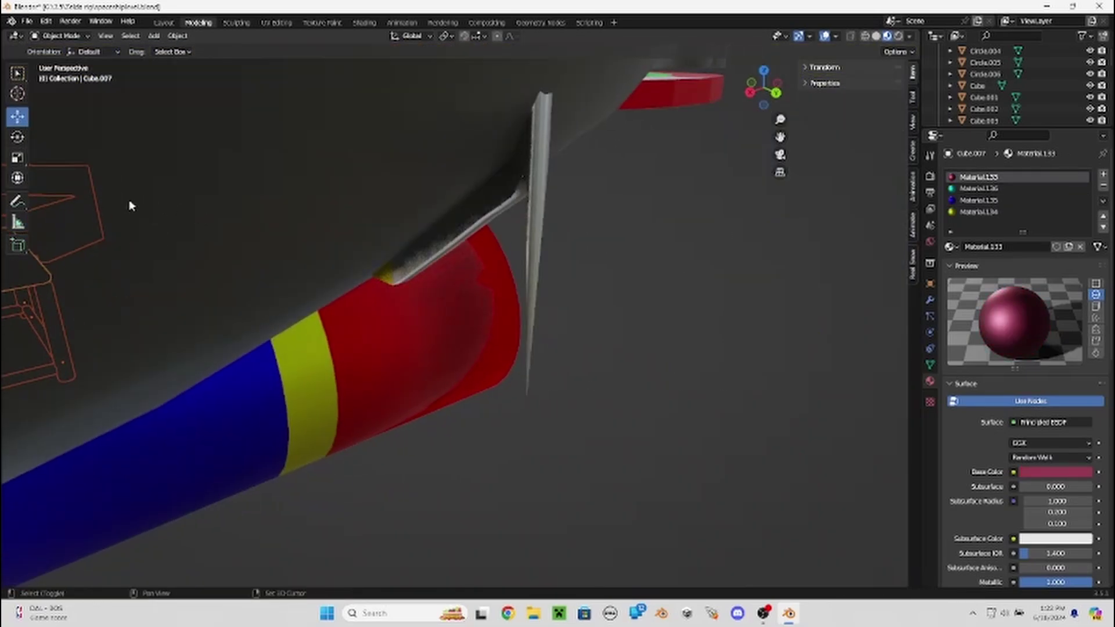
scroll(256, 230, "down", 5)
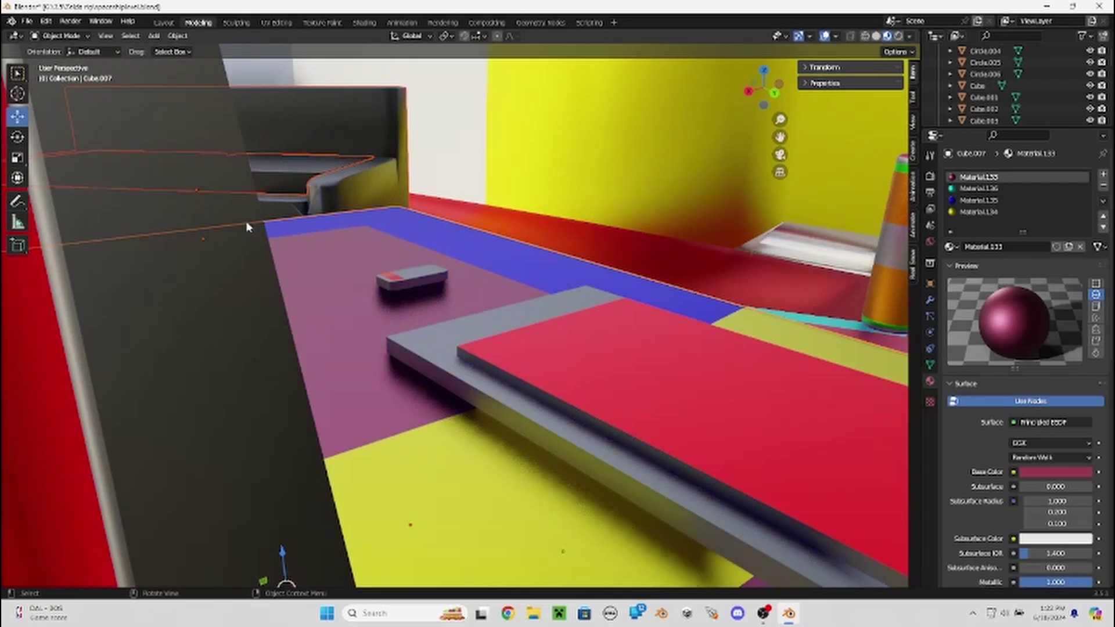
scroll(254, 235, "down", 3)
Add the chair's seat, back and leg pieces to the sofa and desk selection.
left_click(590, 274)
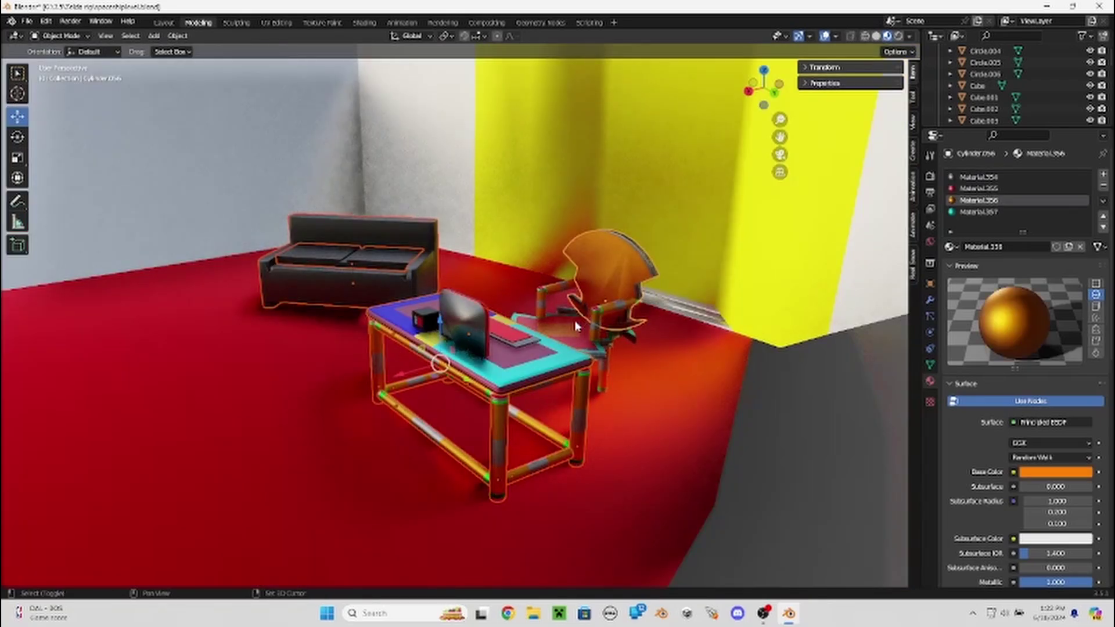
scroll(586, 317, "up", 5)
scroll(568, 311, "down", 5)
middle_click_drag(568, 311, 540, 305)
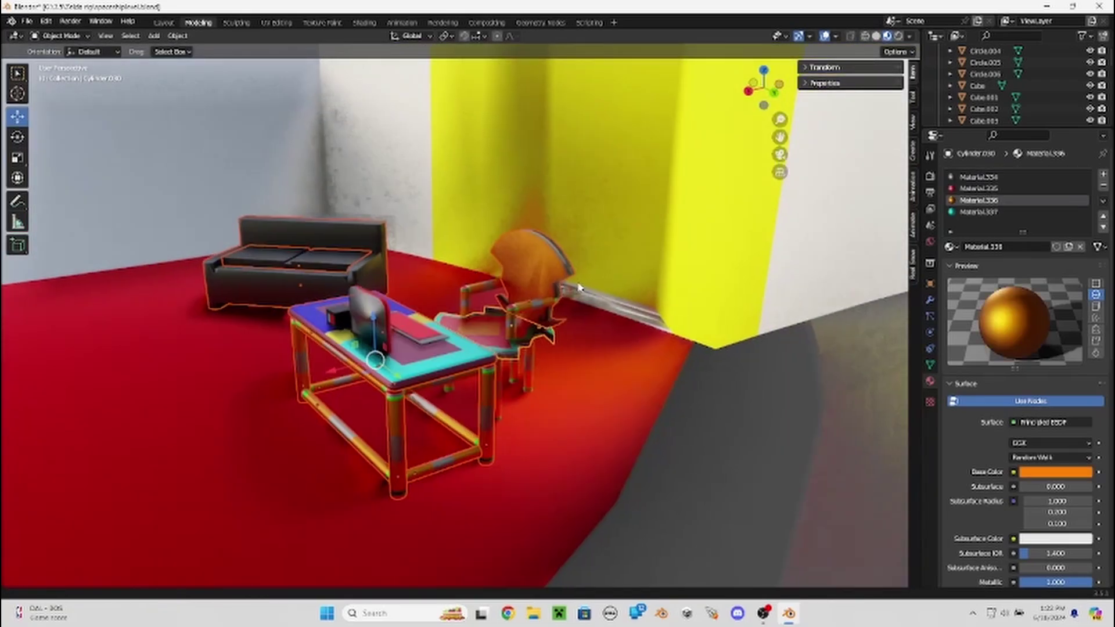
left_click(512, 317)
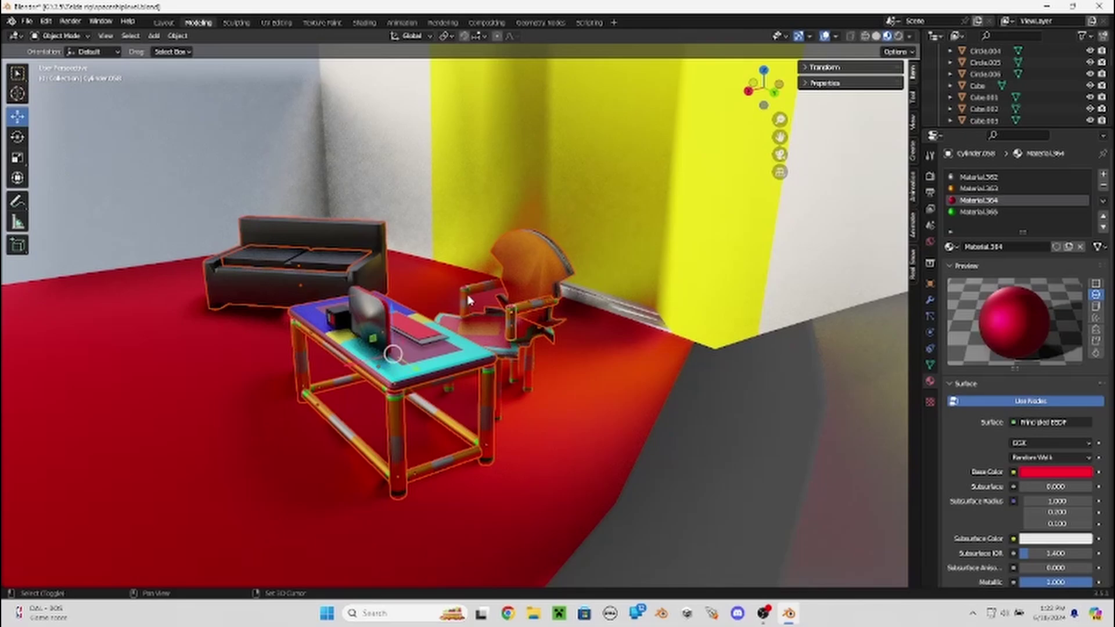
scroll(504, 372, "up", 3)
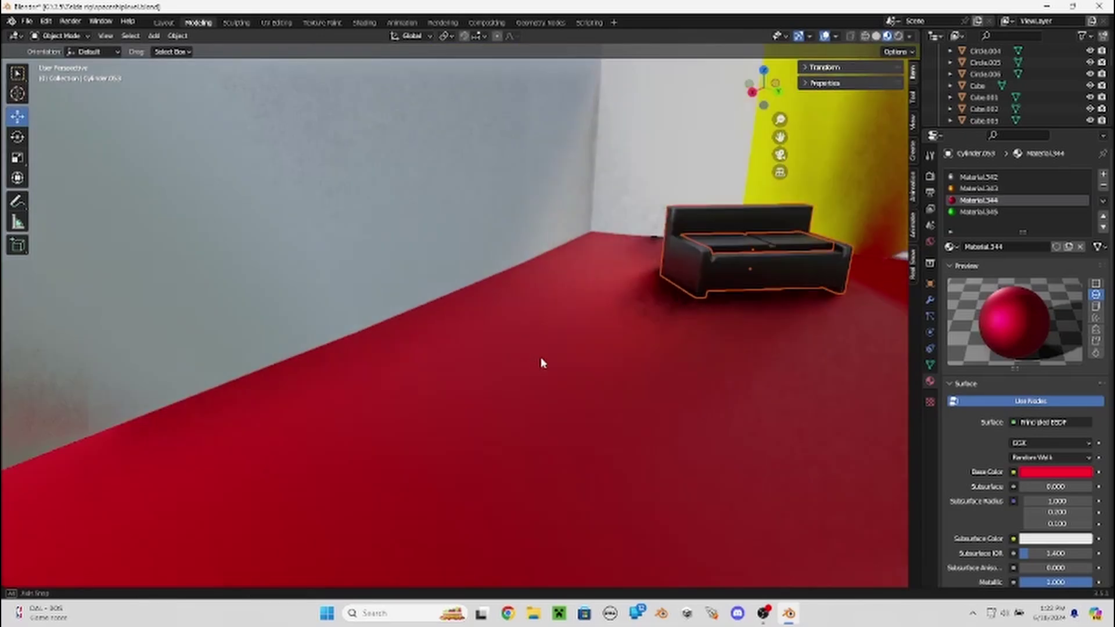
scroll(543, 366, "down", 3)
scroll(451, 311, "up", 3)
mouse_move(351, 294)
middle_mouse_down()
mouse_move(426, 321)
mouse_move(244, 309)
mouse_move(422, 335)
mouse_move(292, 309)
mouse_move(314, 341)
mouse_move(281, 302)
mouse_move(244, 291)
mouse_move(404, 314)
middle_mouse_up()
scroll(313, 341, "up", 3)
scroll(377, 336, "up", 3)
scroll(376, 335, "down", 3)
scroll(349, 322, "up", 2)
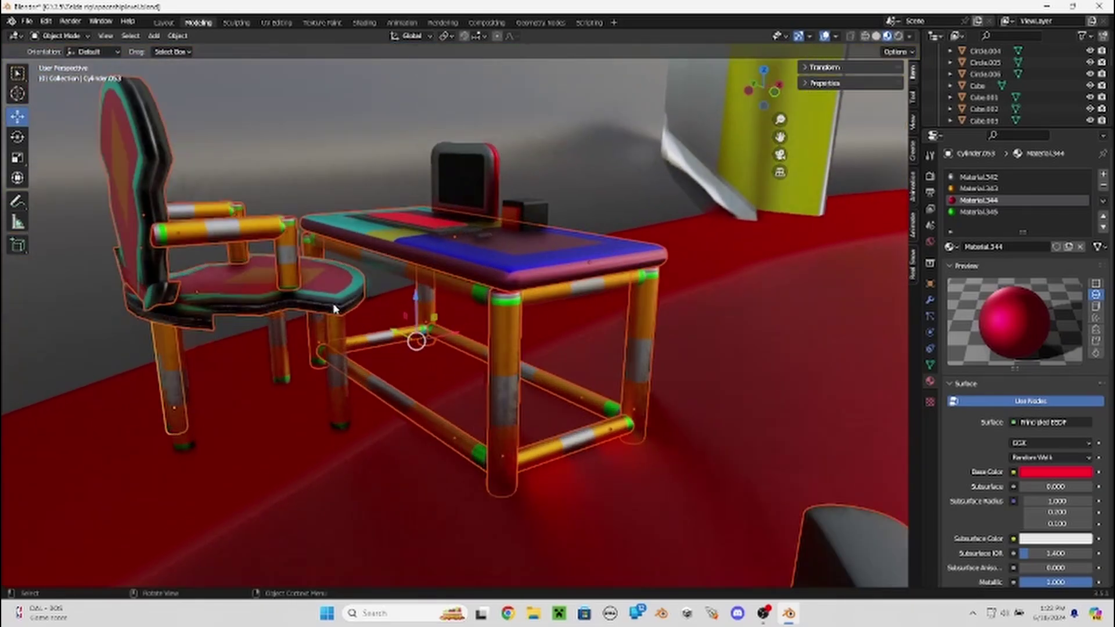
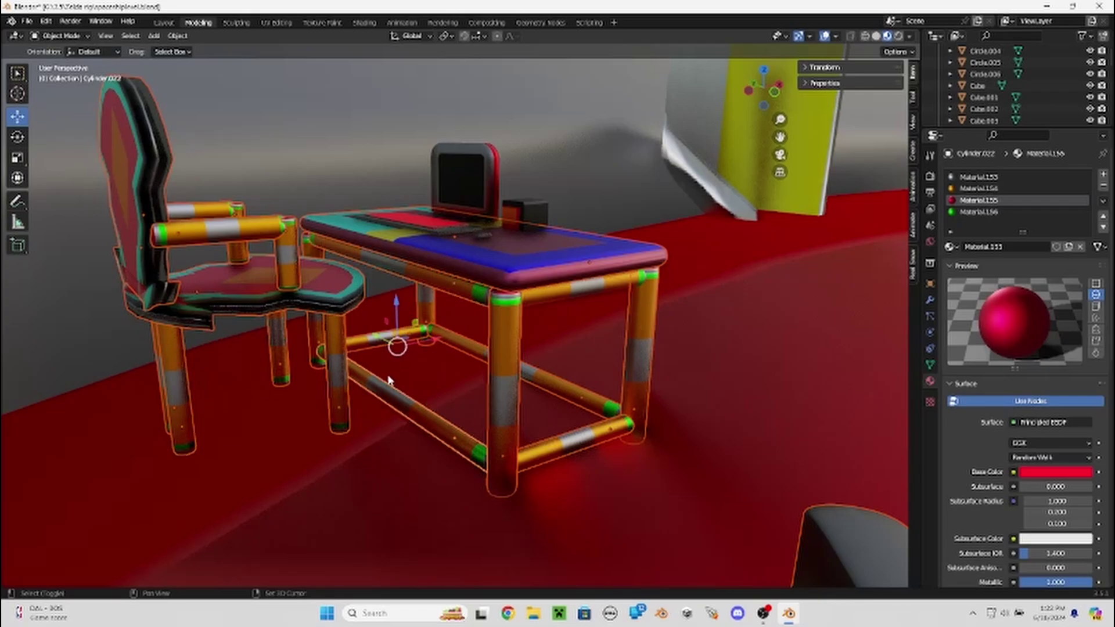
Orbit around the desk and chair and select the desk parts, chair and sofa, undoing a stray move.
middle_click_drag(358, 343, 323, 298)
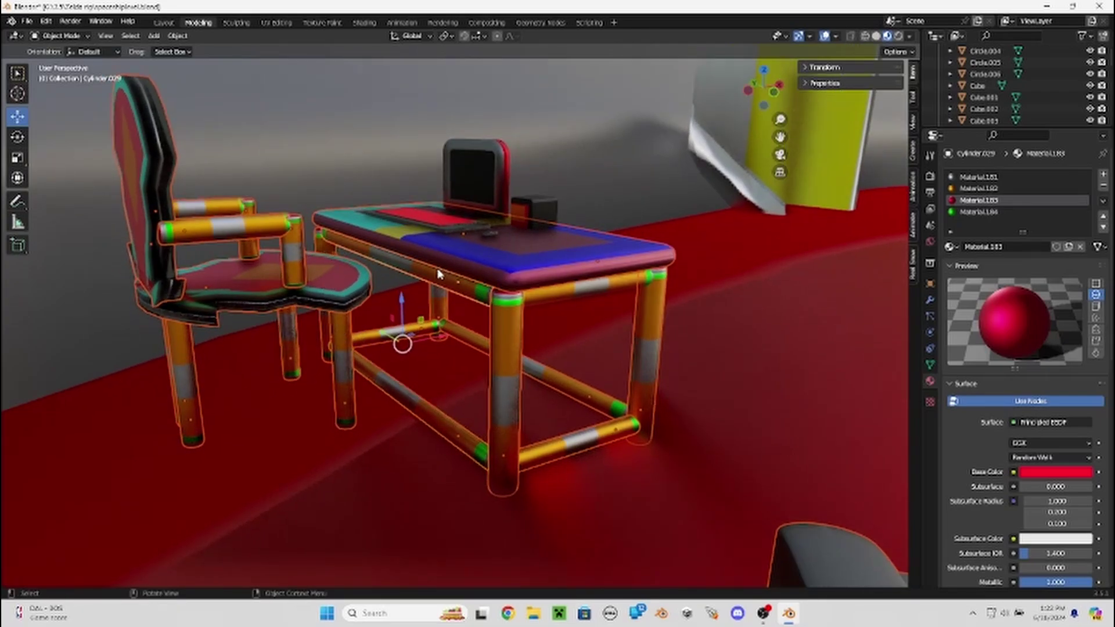
middle_click_drag(438, 312, 494, 314)
left_click_drag(494, 313, 510, 314)
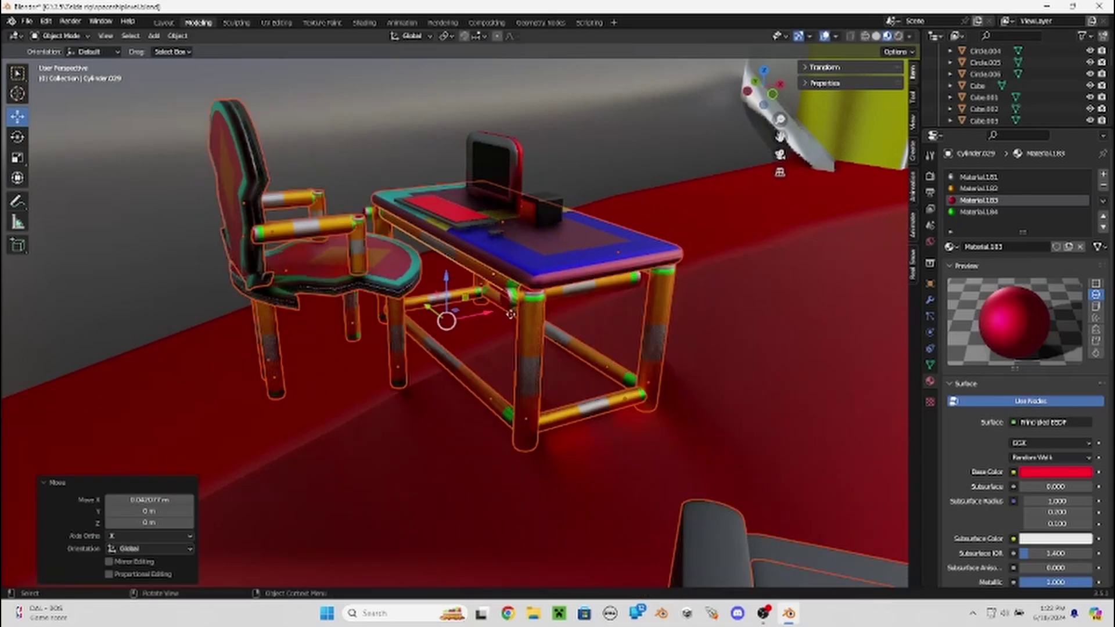
mouse_move(510, 314)
middle_mouse_down()
mouse_move(601, 337)
mouse_move(629, 321)
mouse_move(518, 307)
mouse_move(609, 315)
mouse_move(543, 328)
mouse_move(536, 355)
middle_mouse_up()
left_click(484, 388)
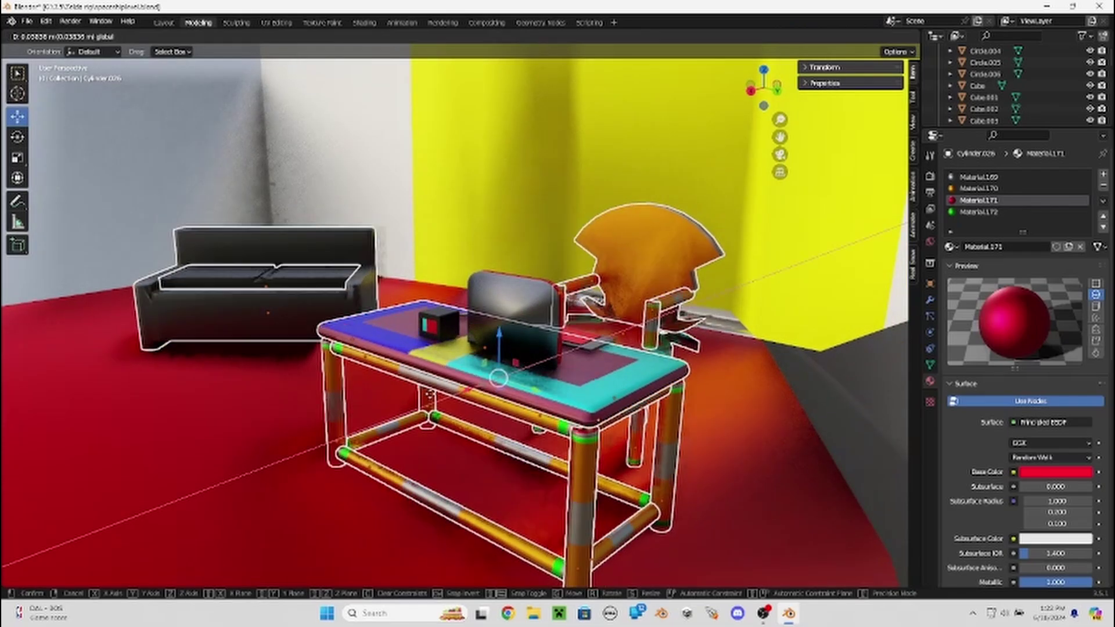
key("ctrl+z")
Add the remaining desk pieces to the furniture selection and frame it in view.
left_click(460, 325)
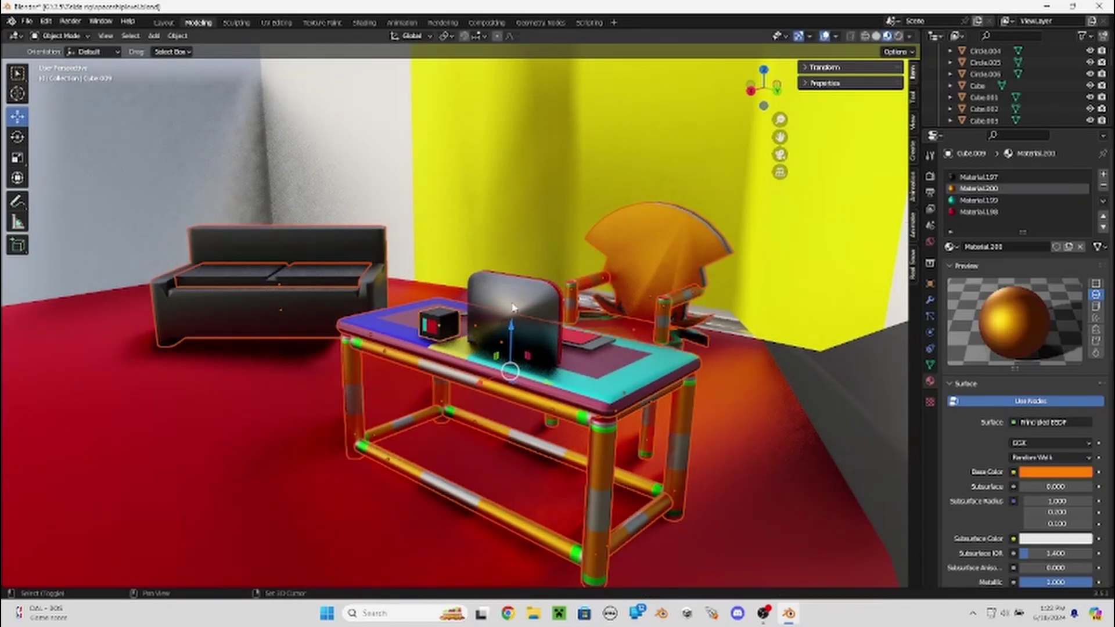
middle_click_drag(444, 324, 380, 361)
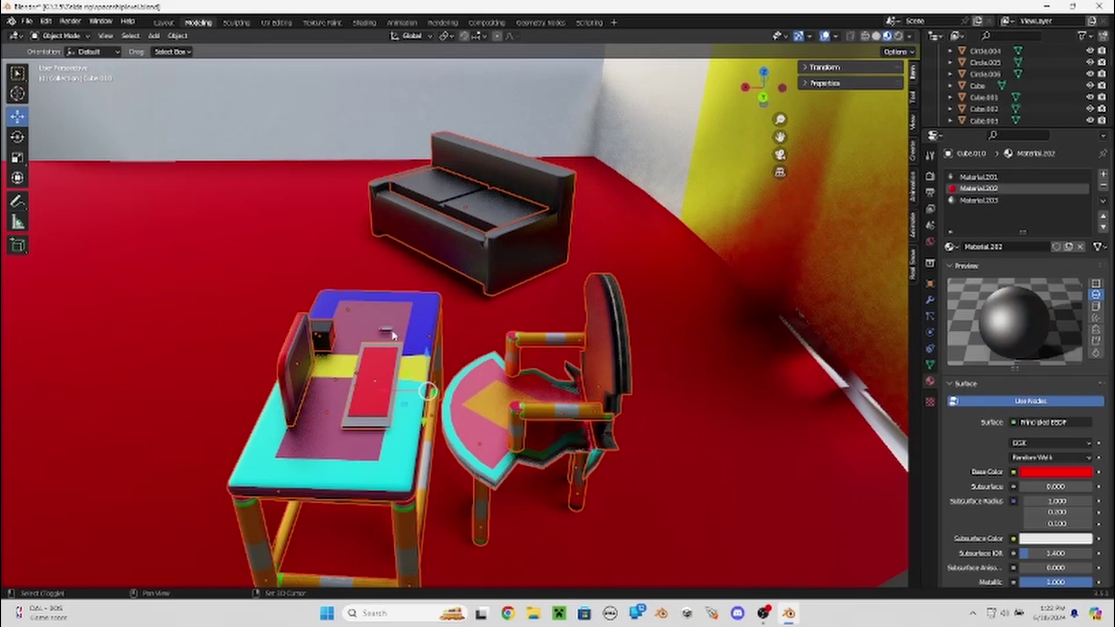
left_click(387, 332)
key("KP_Decimal")
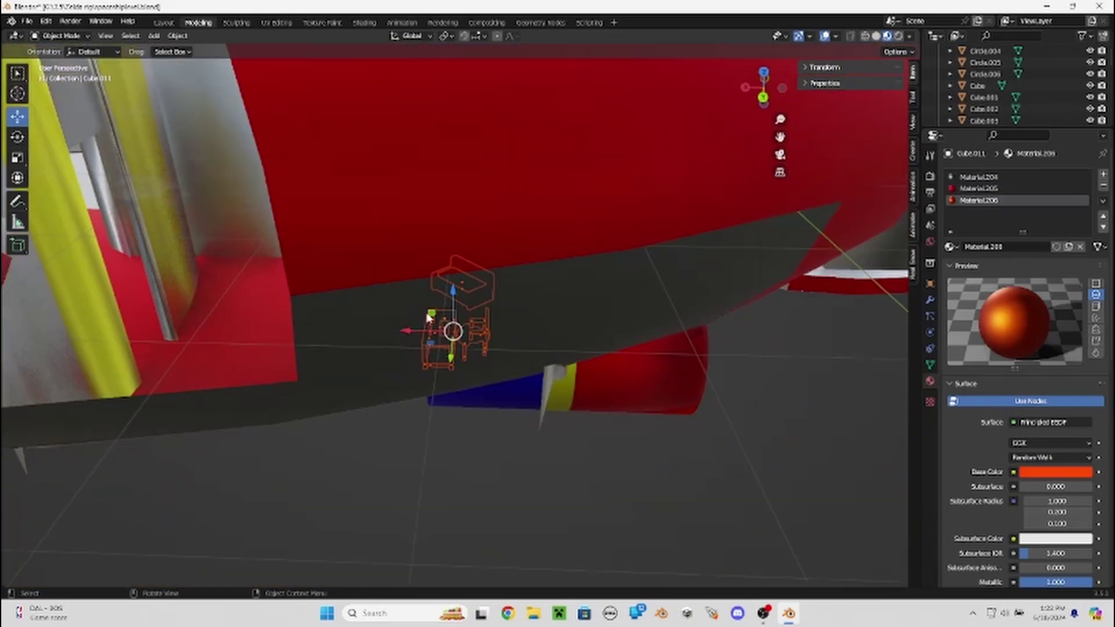
mouse_move(460, 331)
middle_mouse_down()
mouse_move(364, 249)
mouse_move(441, 263)
middle_mouse_up()
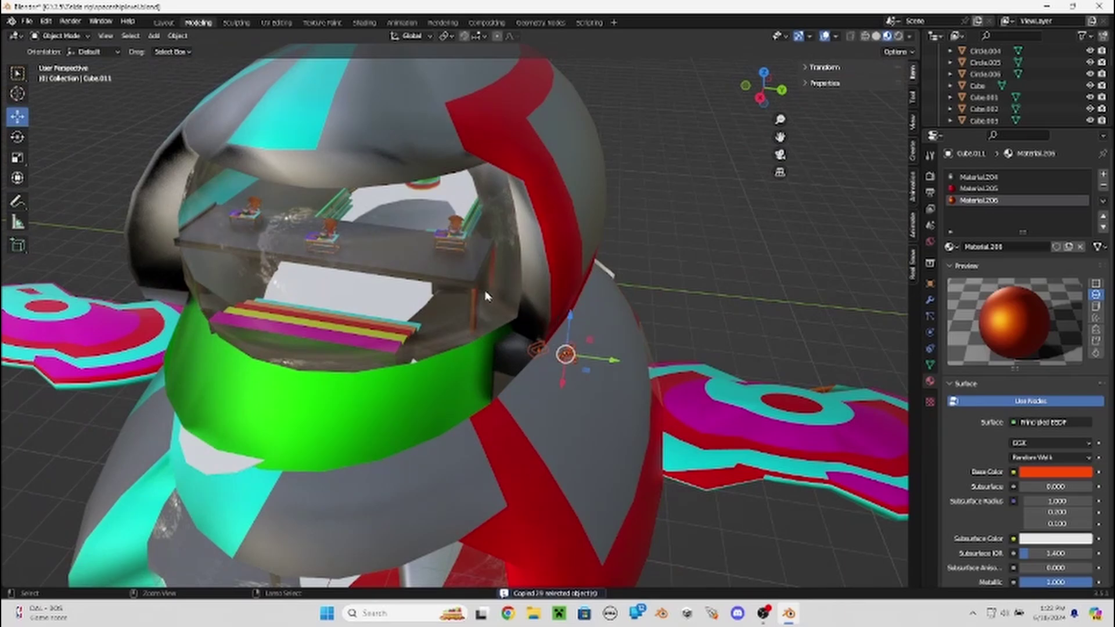
Paste the 29 copied furniture objects and slide them along Y.
key("ctrl+v")
key("g")
left_click(209, 65)
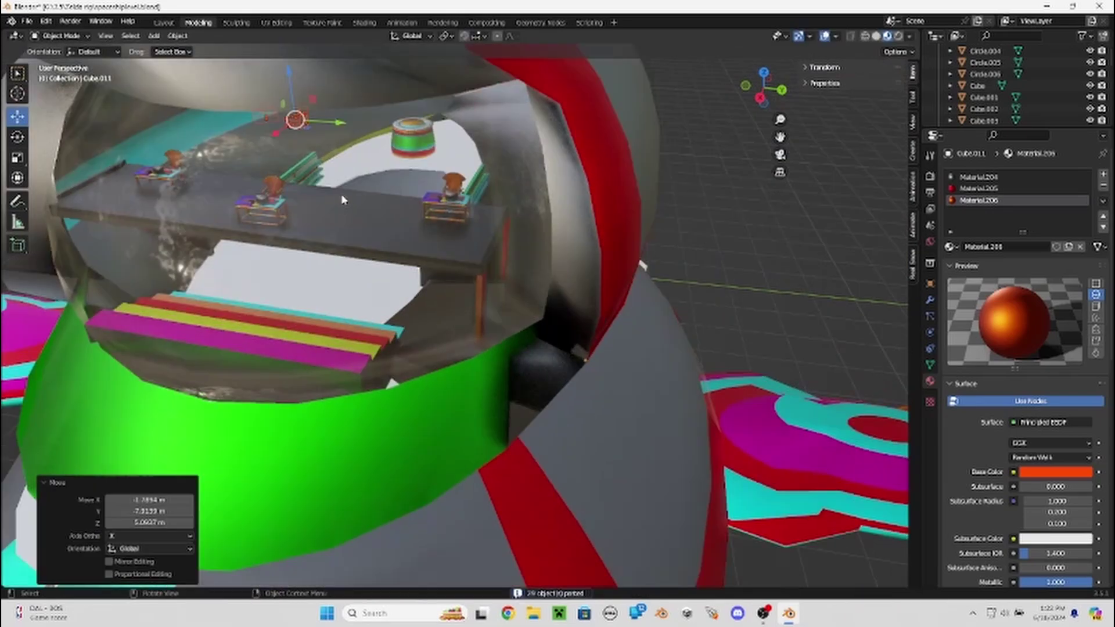
mouse_move(210, 65)
middle_mouse_down()
mouse_move(415, 322)
mouse_move(302, 319)
middle_mouse_up()
key("g")
key("y")
left_click(465, 323)
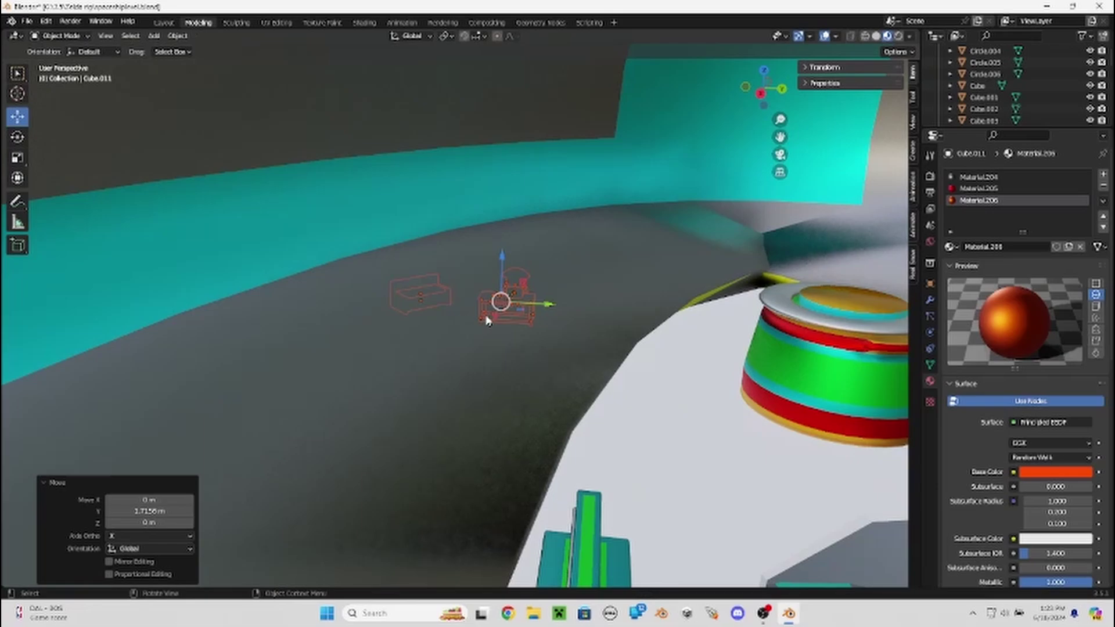
Move the pasted furniture along X and raise it along Z to floor level.
key("g")
key("x")
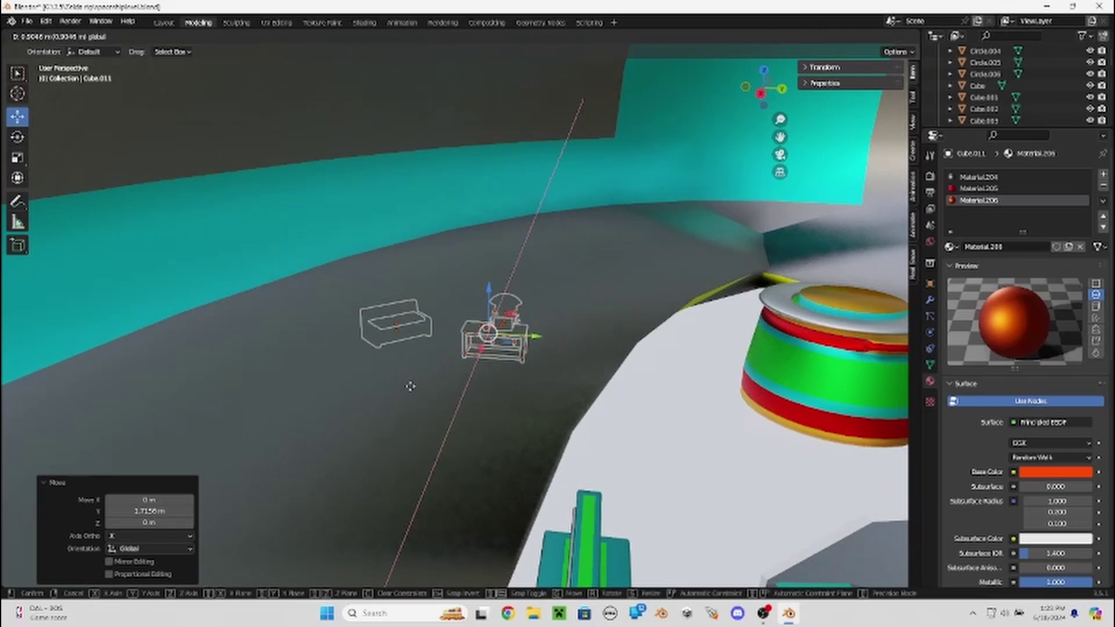
left_click(481, 408)
left_click_drag(513, 414, 608, 399)
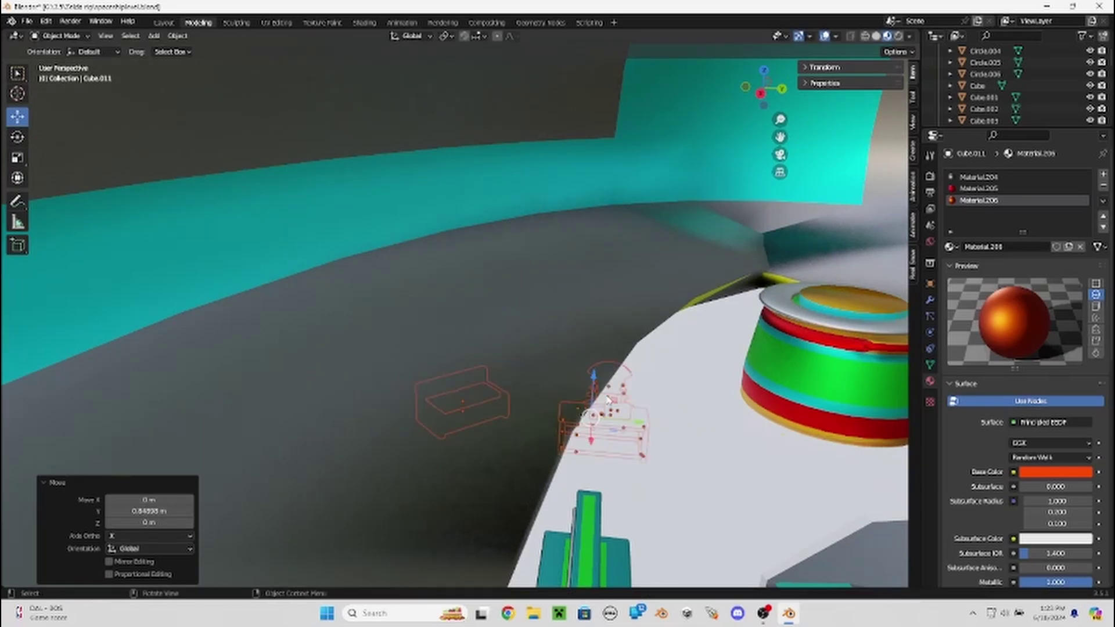
key("g")
key("z")
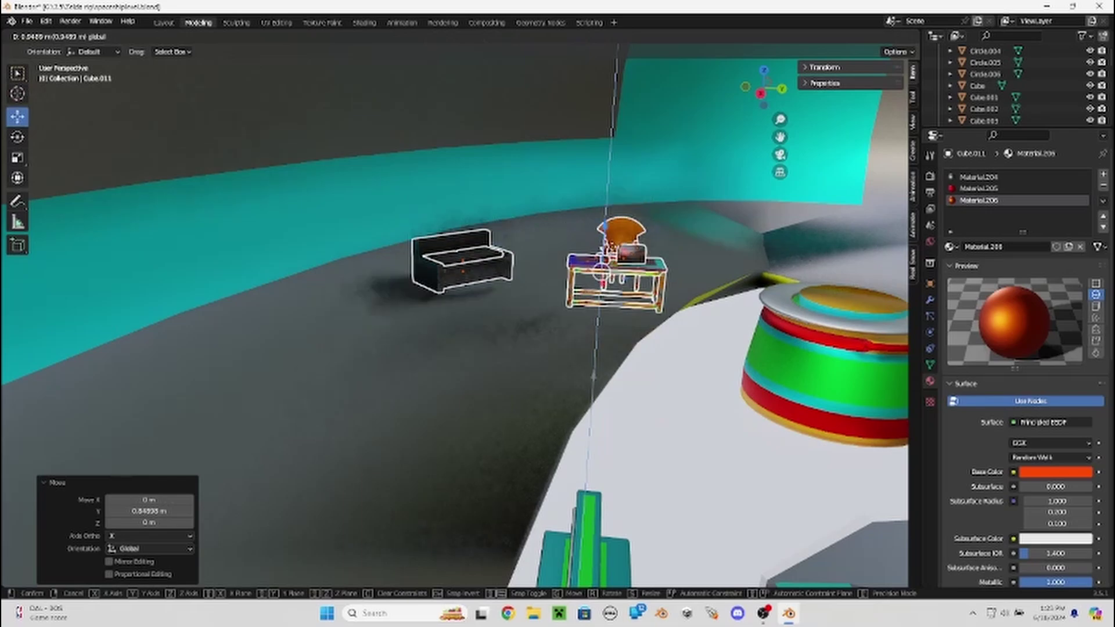
left_click(634, 279)
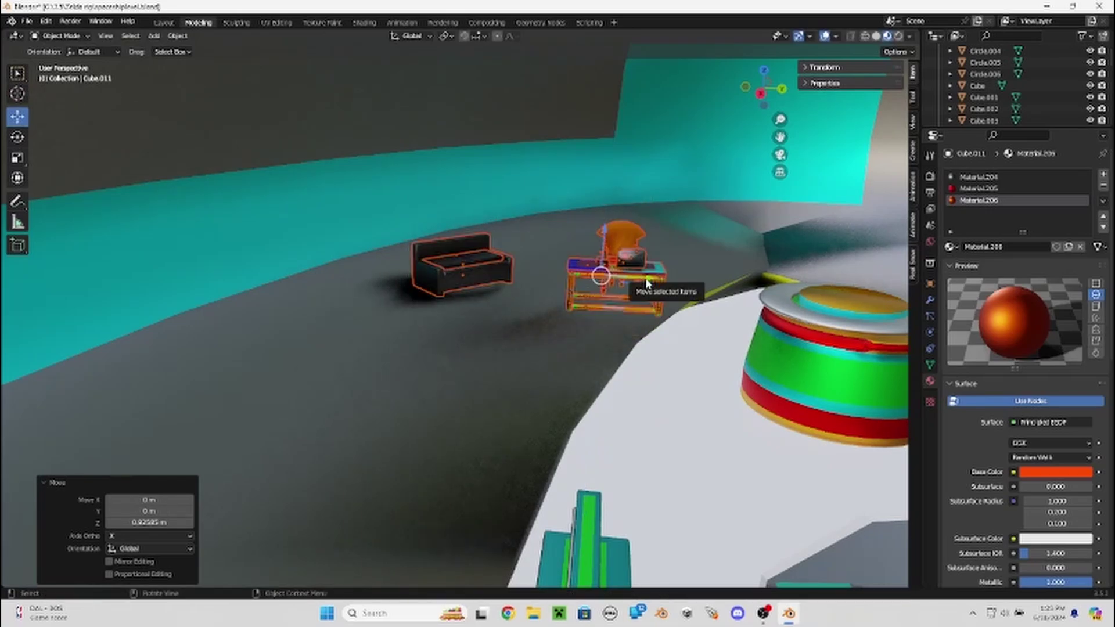
Shift the desk and chair 0.21415 m along Y, beside the sofa.
left_click_drag(646, 283, 616, 278)
scroll(479, 247, "up", 2)
scroll(480, 247, "up", 2)
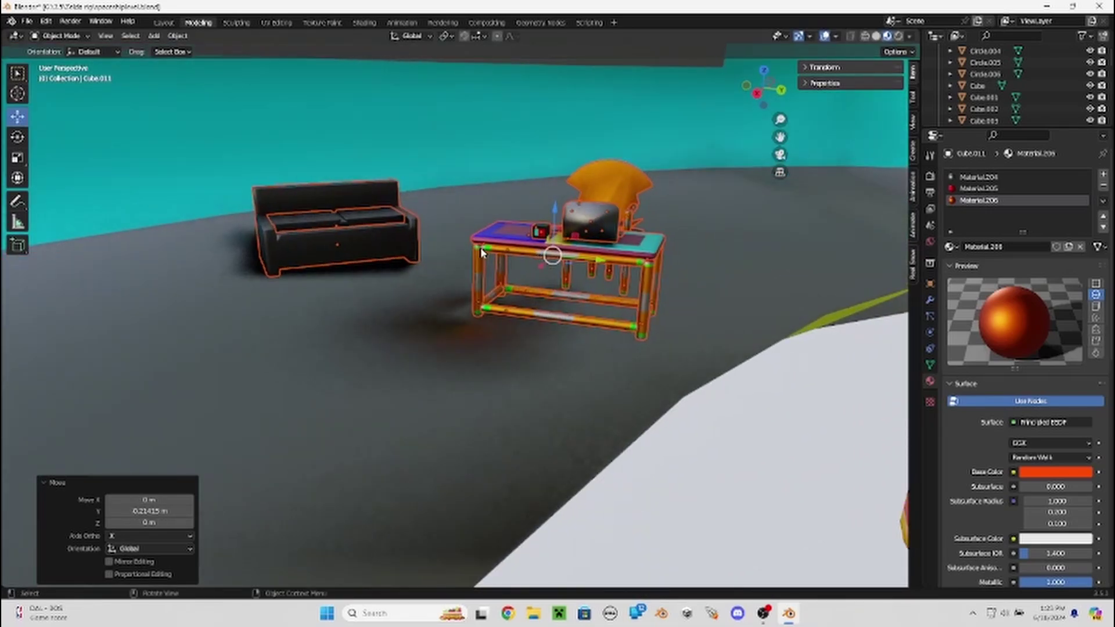
scroll(480, 247, "up", 5)
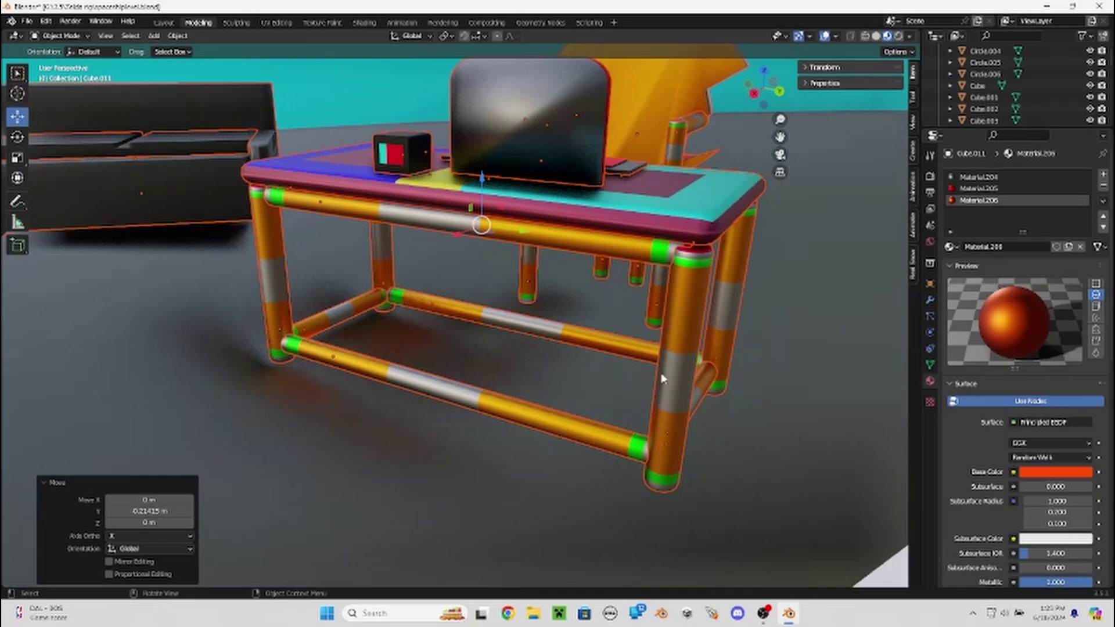
left_click(662, 379)
mouse_move(650, 369)
middle_mouse_down()
mouse_move(540, 356)
mouse_move(483, 334)
mouse_move(476, 309)
middle_mouse_up()
scroll(483, 334, "down", 5)
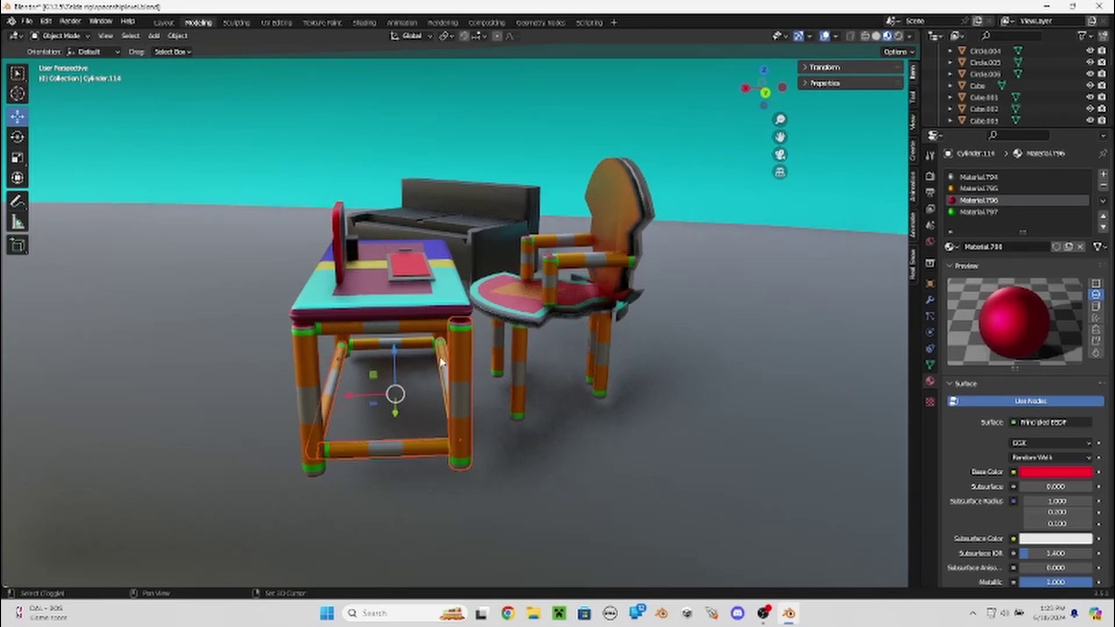
Select the desk top and front tube, then lower the tube frame slightly.
middle_click_drag(351, 318, 605, 278)
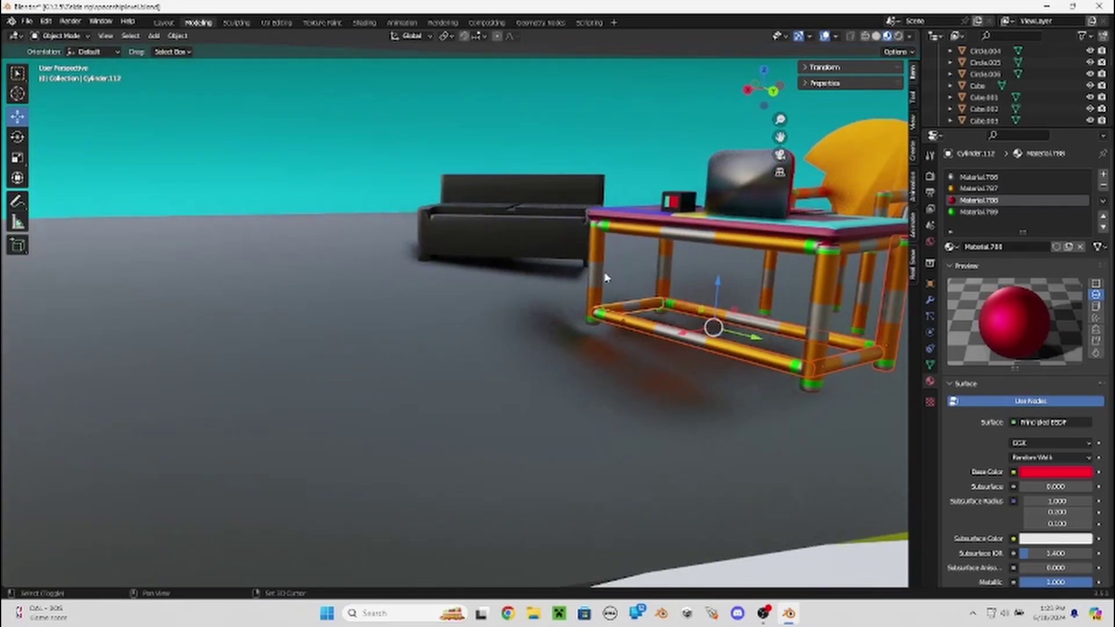
left_click(651, 222)
middle_click_drag(622, 199, 605, 187)
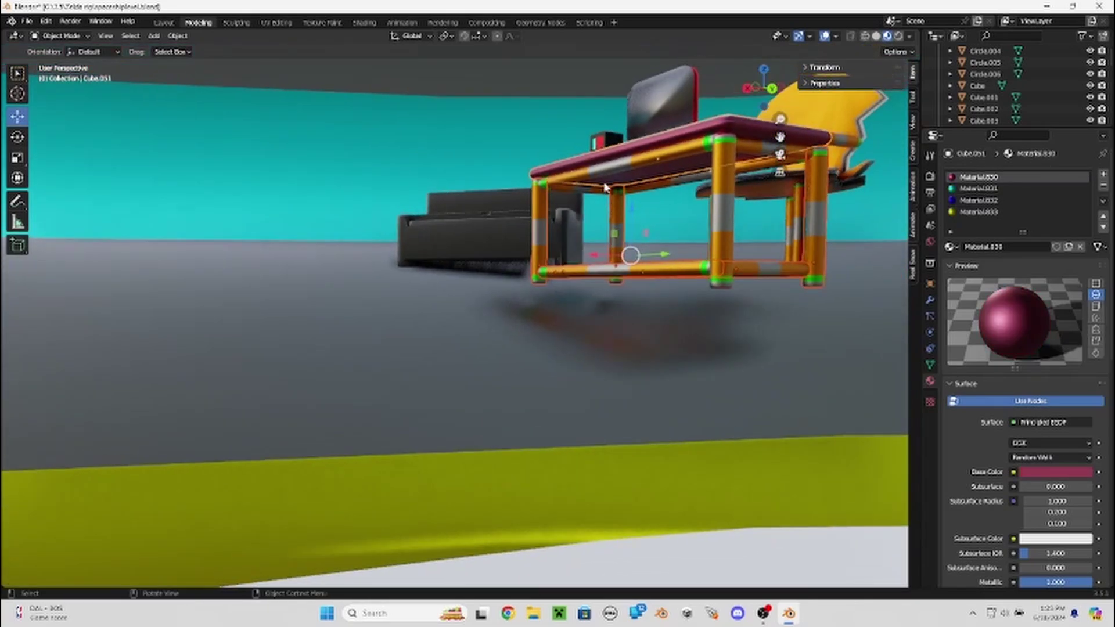
left_click(630, 223)
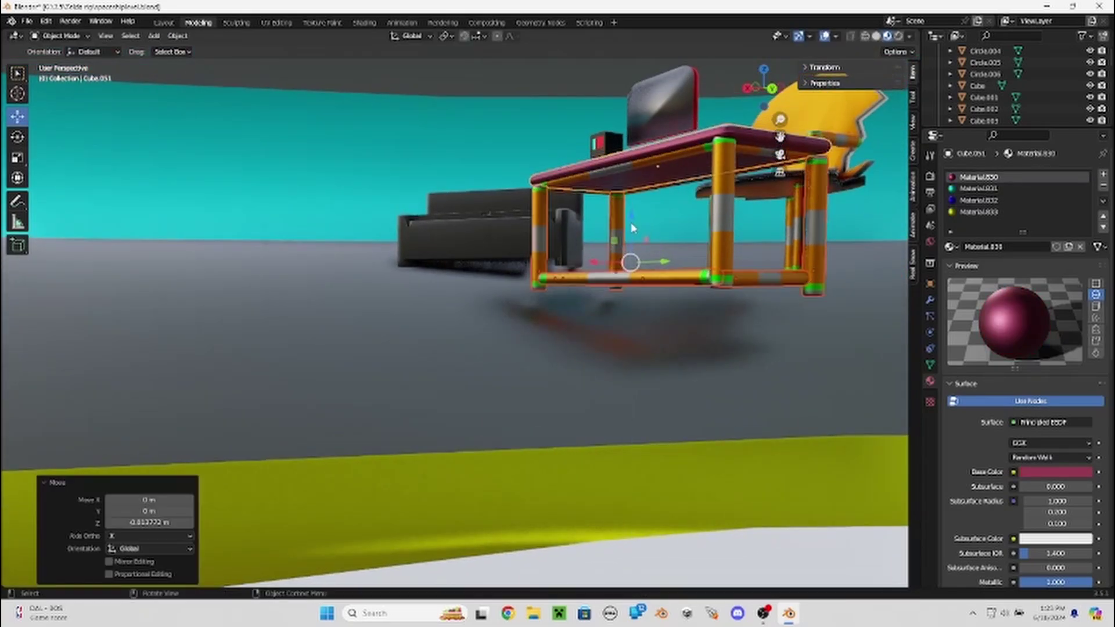
key("ctrl+z")
left_click(601, 170)
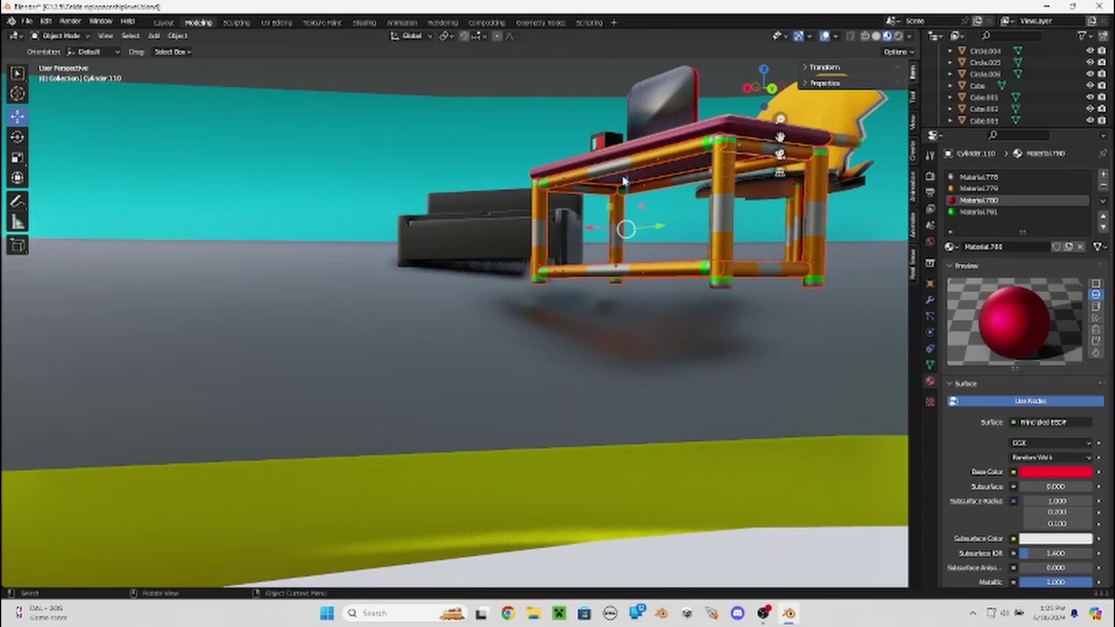
left_click_drag(630, 184, 633, 196)
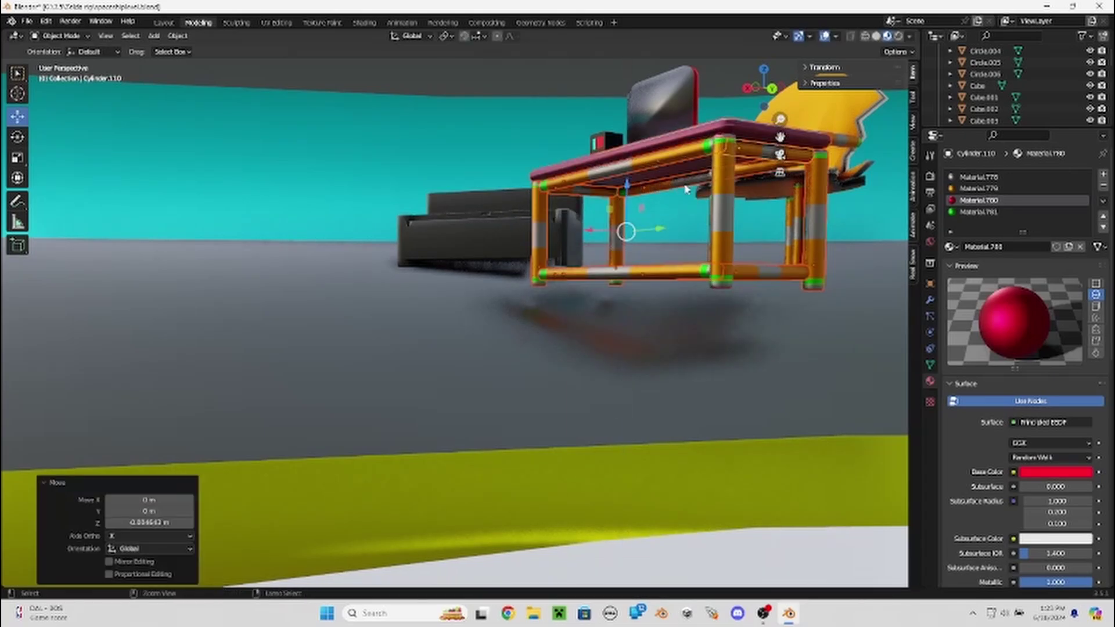
mouse_move(655, 188)
middle_mouse_down()
mouse_move(654, 201)
mouse_move(515, 209)
mouse_move(473, 274)
middle_mouse_up()
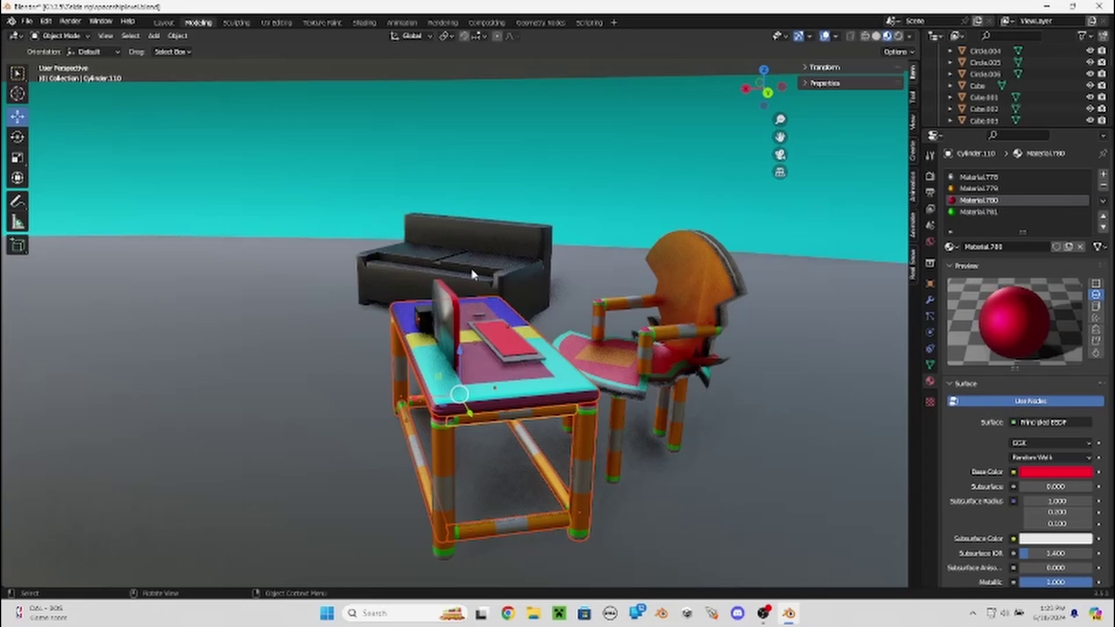
Add the other desk parts, chair seat and an orange leg, lowering the set 0.033685 m.
left_click(423, 315)
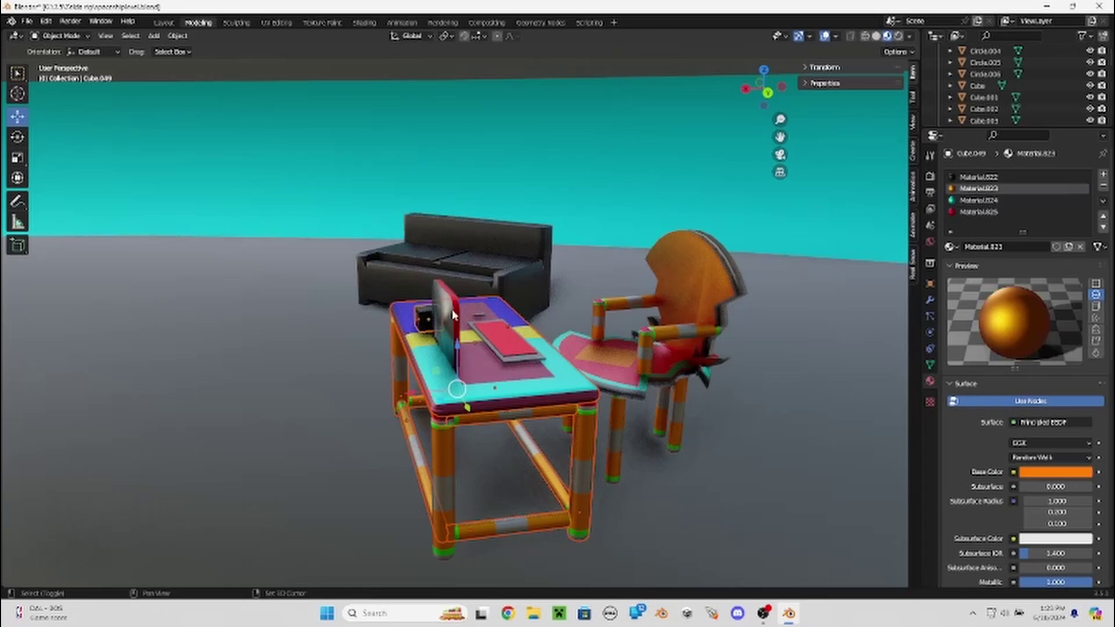
left_click(484, 323)
left_click(609, 367, "shift")
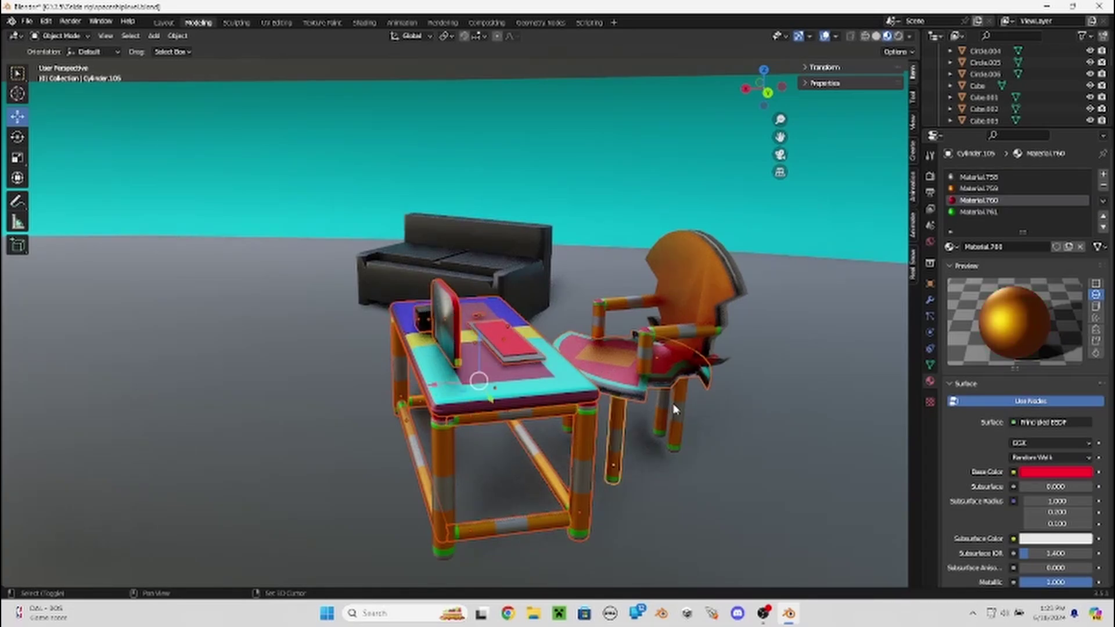
middle_click_drag(659, 392, 478, 351)
scroll(478, 350, "up", 5)
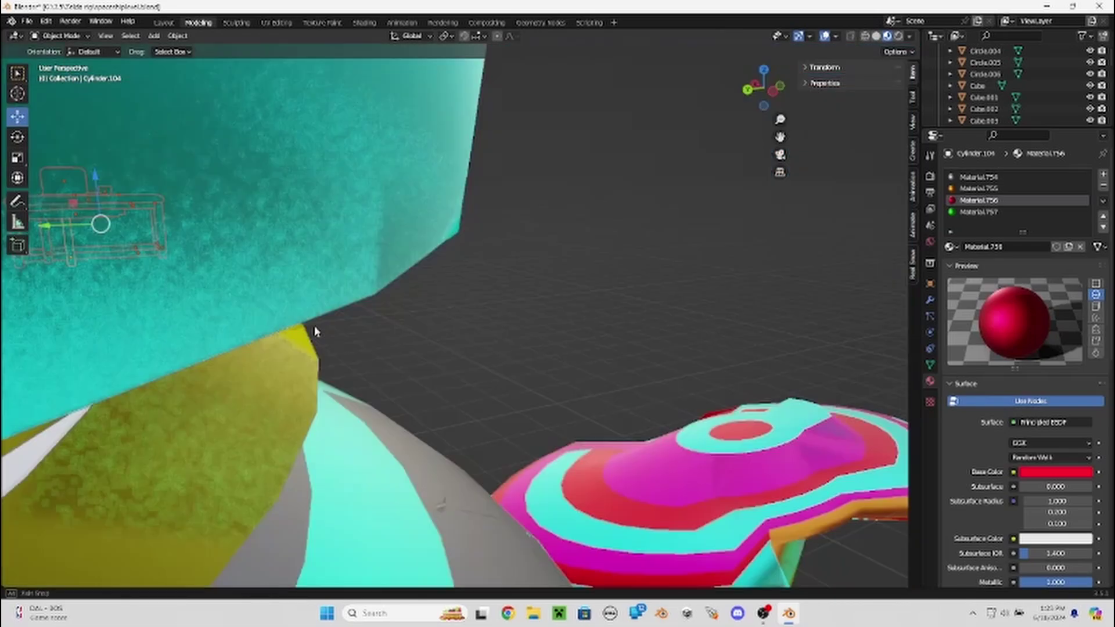
scroll(638, 406, "down", 5)
scroll(469, 317, "up", 2)
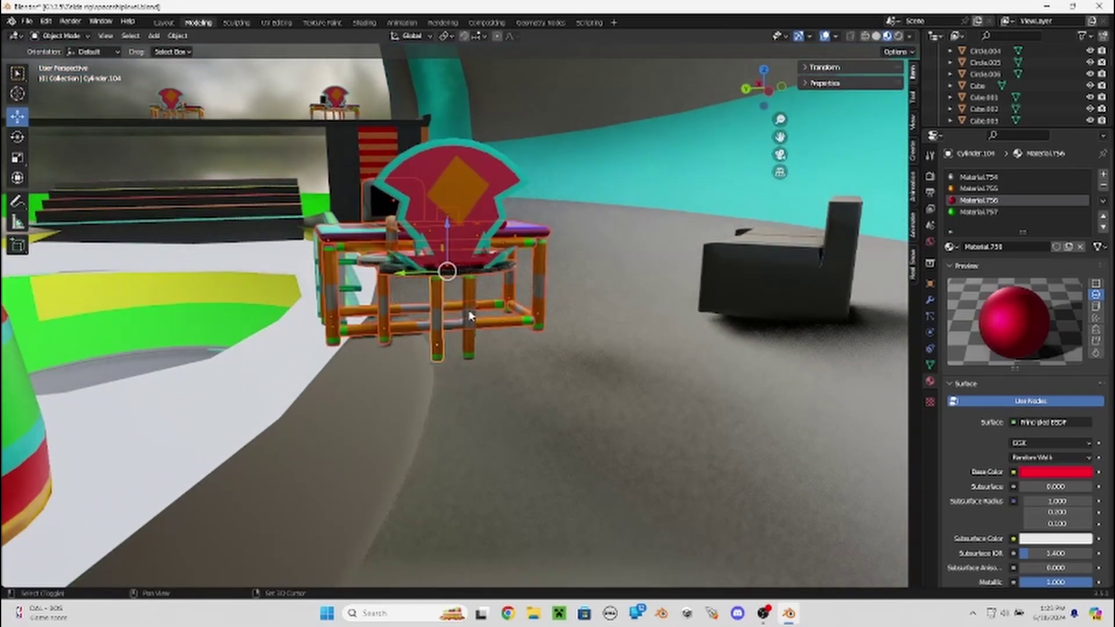
mouse_move(447, 305)
middle_mouse_down()
mouse_move(386, 311)
mouse_move(530, 311)
middle_mouse_up()
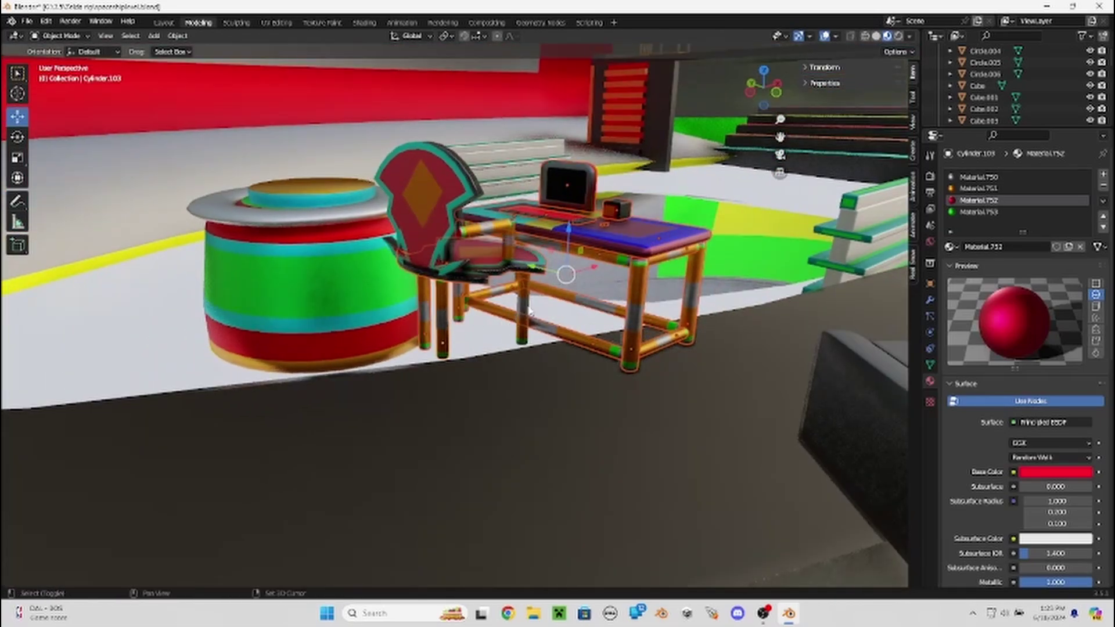
left_click(564, 260)
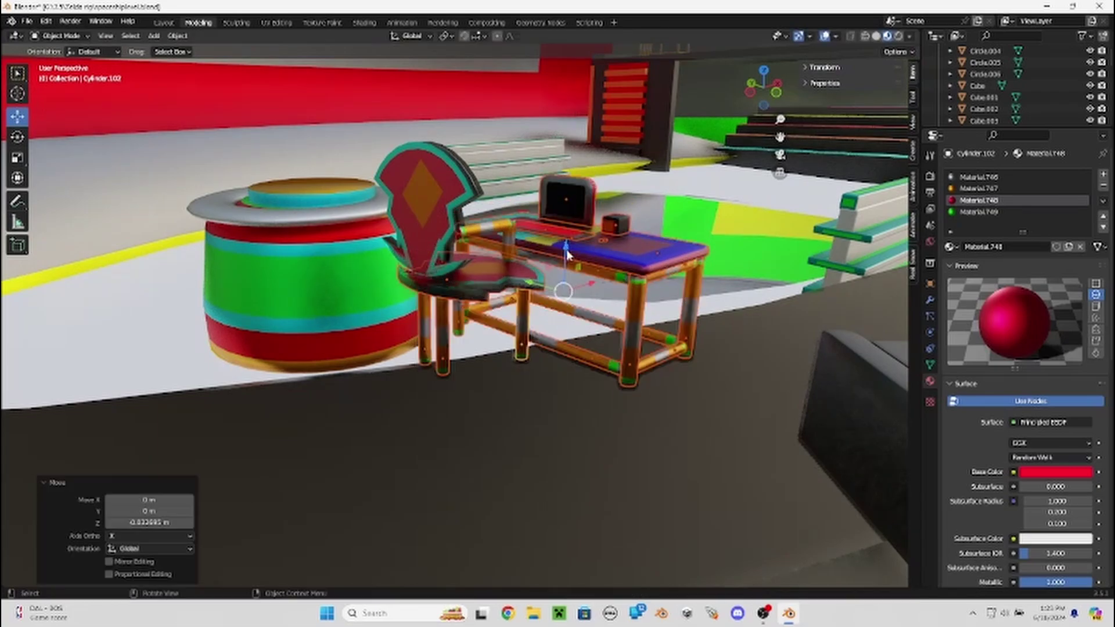
left_click(460, 216, "shift")
mouse_move(460, 216)
middle_mouse_down()
mouse_move(364, 241)
mouse_move(513, 269)
middle_mouse_up()
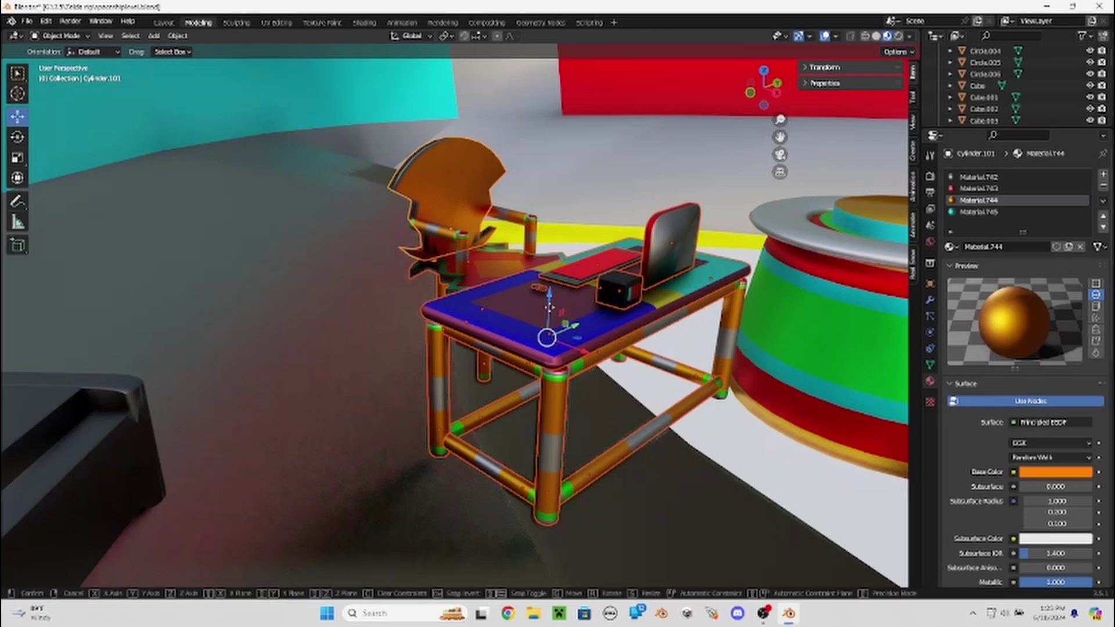
key("Escape")
Select the desk frame pieces and the chair's armrest, undoing a trial move.
left_click(518, 220, "shift")
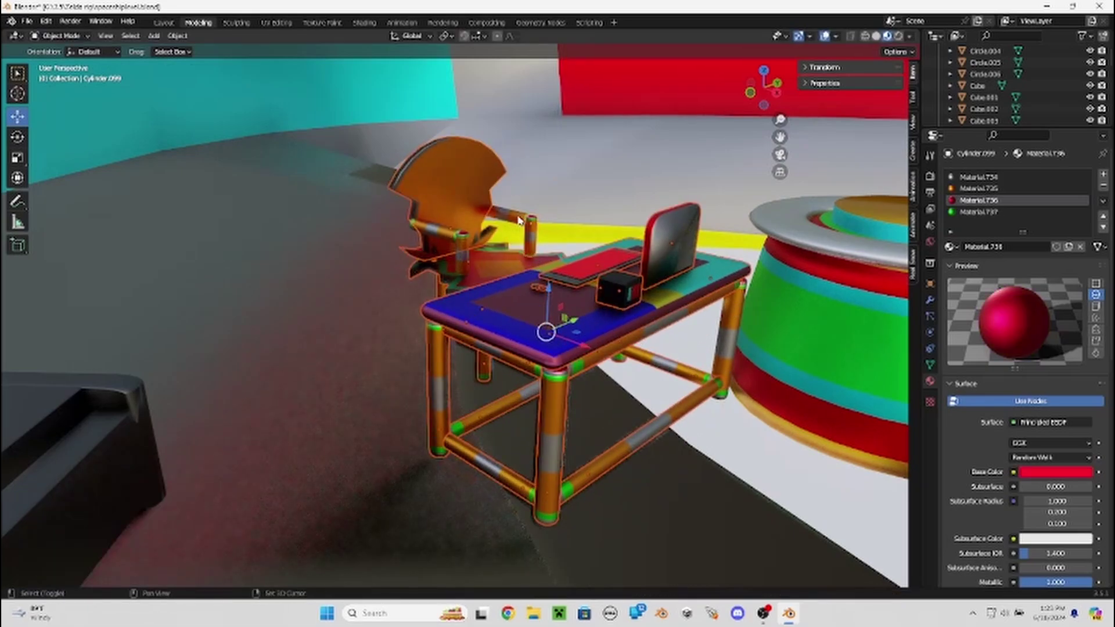
middle_click_drag(539, 239, 407, 259)
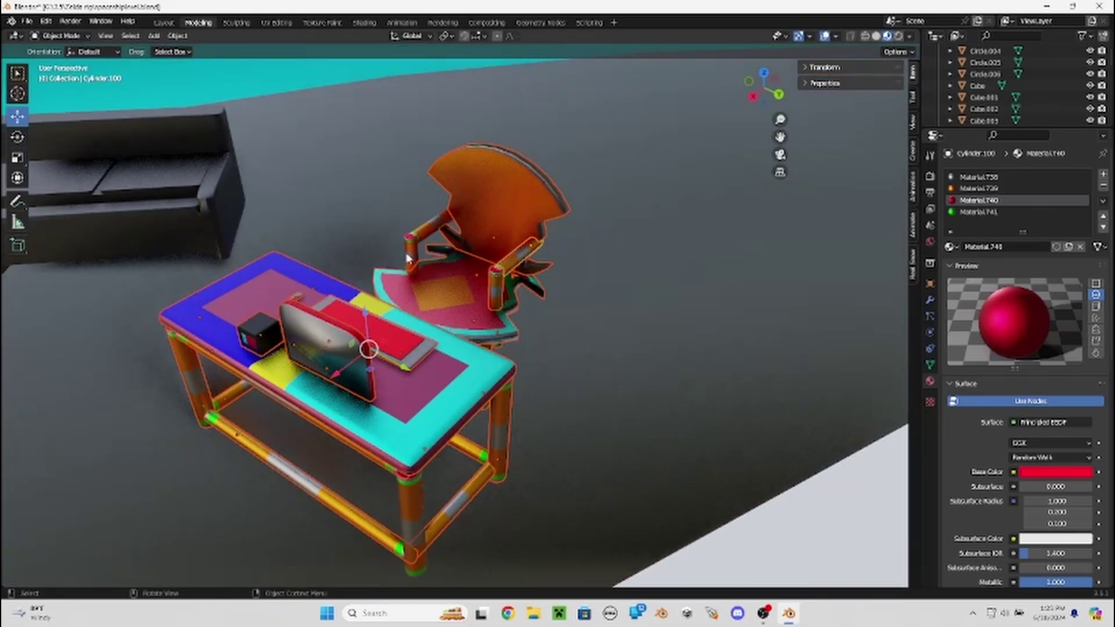
mouse_move(212, 220)
middle_mouse_down()
mouse_move(25, 177)
mouse_move(358, 328)
middle_mouse_up()
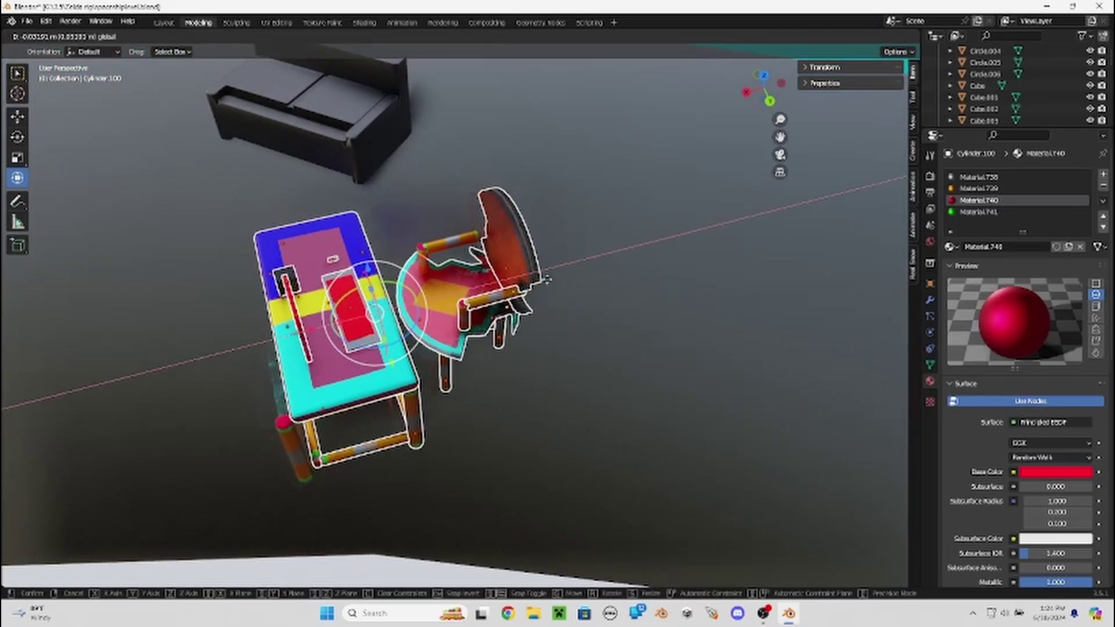
left_click_drag(309, 335, 373, 286)
key("ctrl+z")
mouse_move(374, 286)
middle_mouse_down()
mouse_move(426, 267)
mouse_move(468, 270)
mouse_move(353, 334)
middle_mouse_up()
left_click(430, 270, "shift")
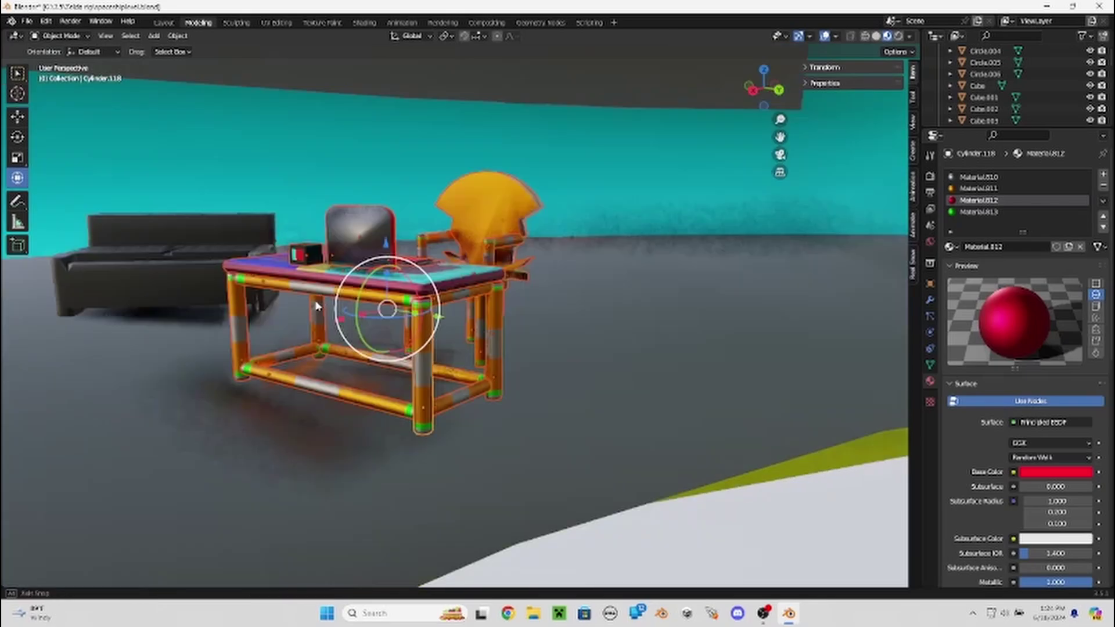
left_click(423, 259, "shift")
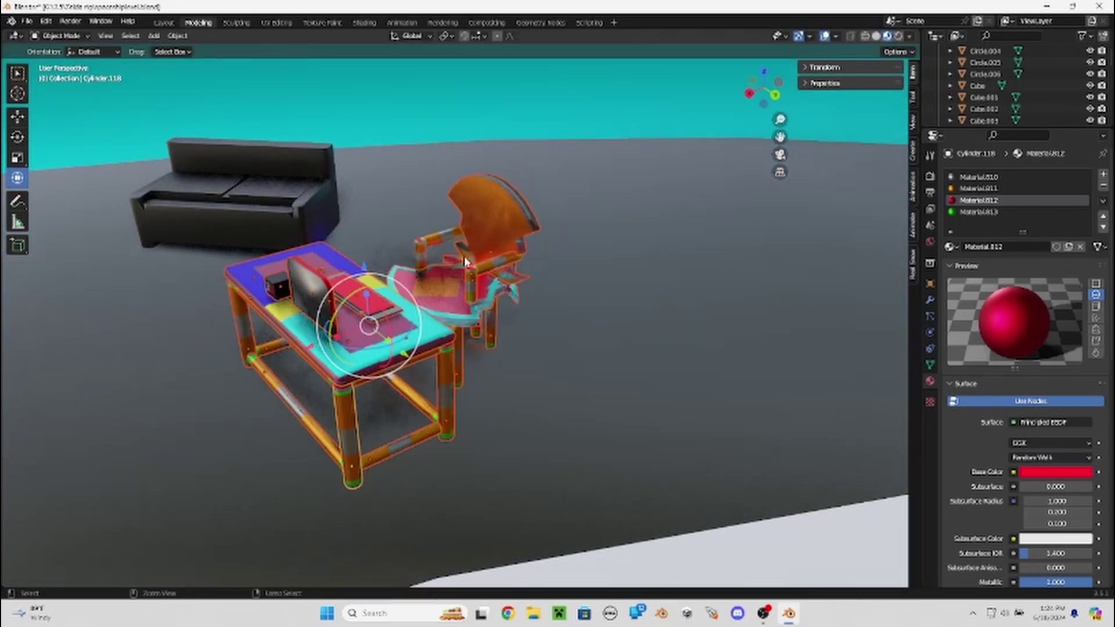
middle_click_drag(427, 261, 451, 317)
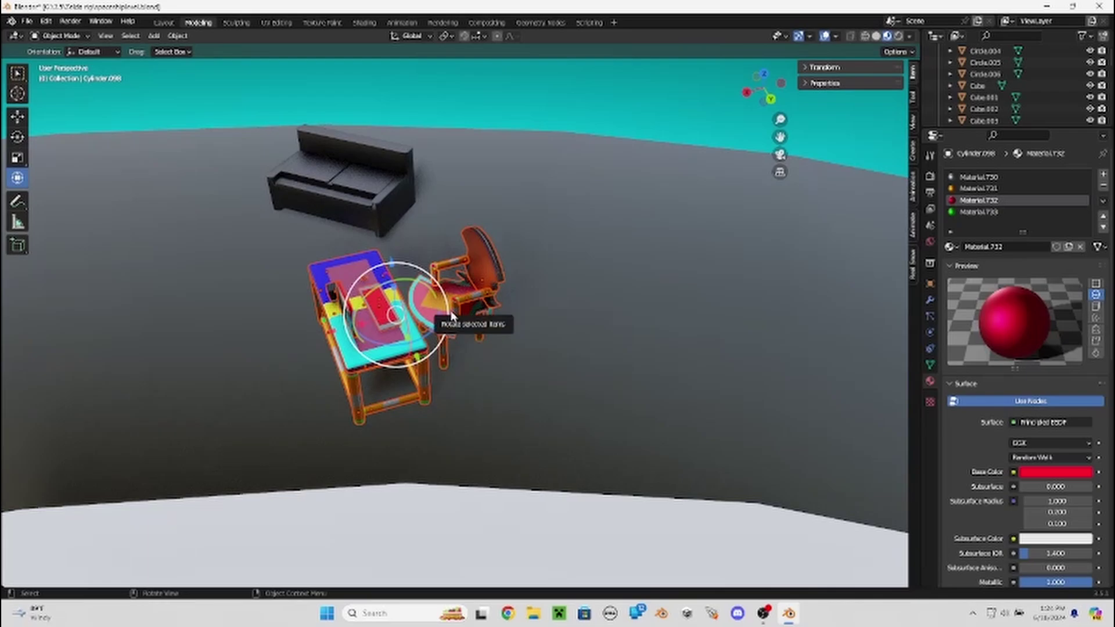
middle_click_drag(457, 316, 584, 247)
Slide the desk and chair along X and lower them 0.086768 m onto the floor.
key("g")
key("x")
left_click(441, 325)
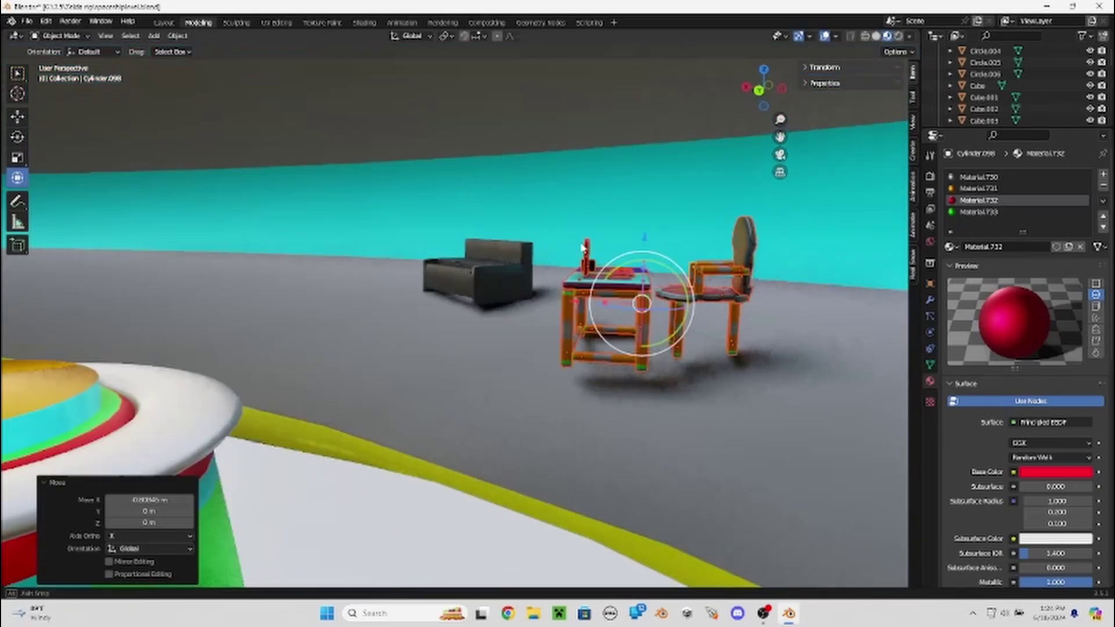
scroll(584, 247, "up", 2)
scroll(601, 212, "up", 2)
key("g")
key("z")
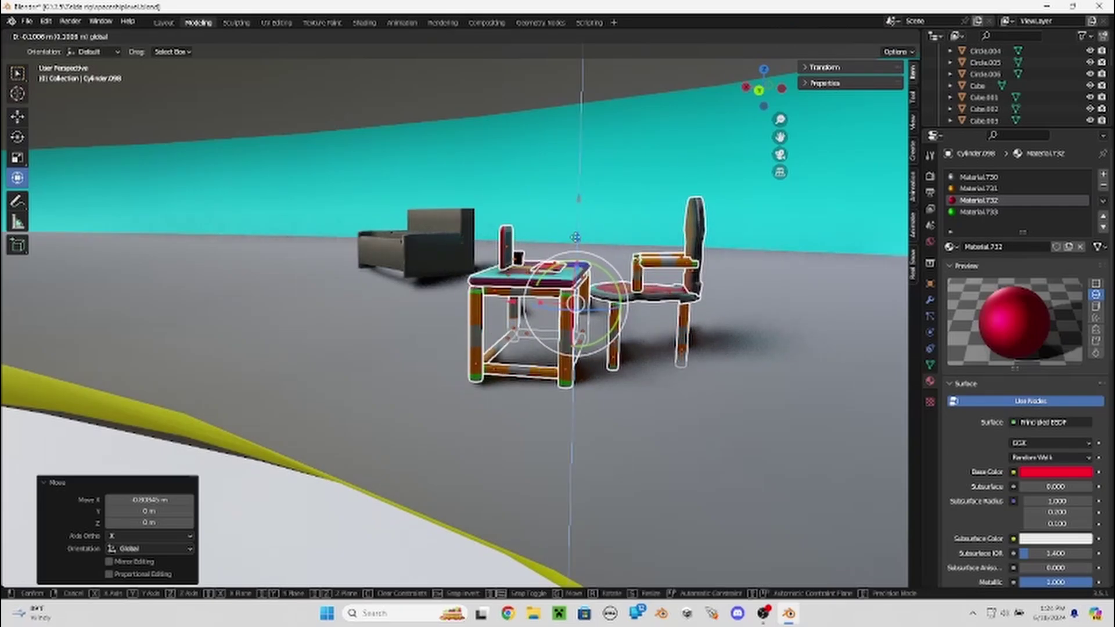
left_click(575, 235)
mouse_move(575, 235)
middle_mouse_down()
mouse_move(261, 281)
mouse_move(278, 331)
mouse_move(573, 286)
mouse_move(209, 290)
middle_mouse_up()
left_click(252, 279)
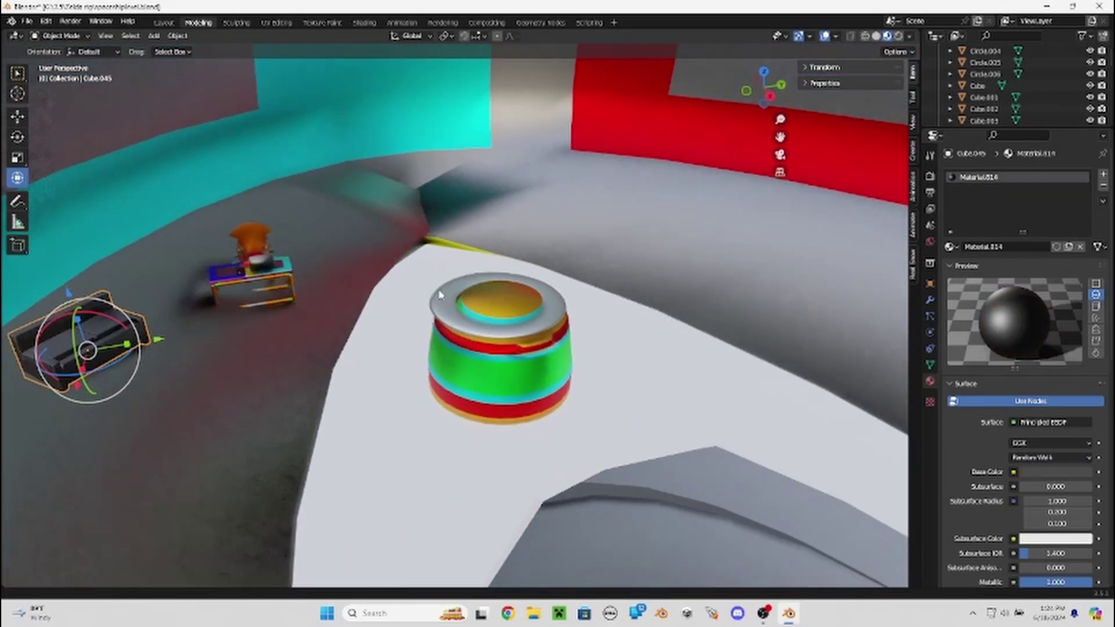
Select the whole black sofa, including its seat cushion.
scroll(210, 290, "up", 3)
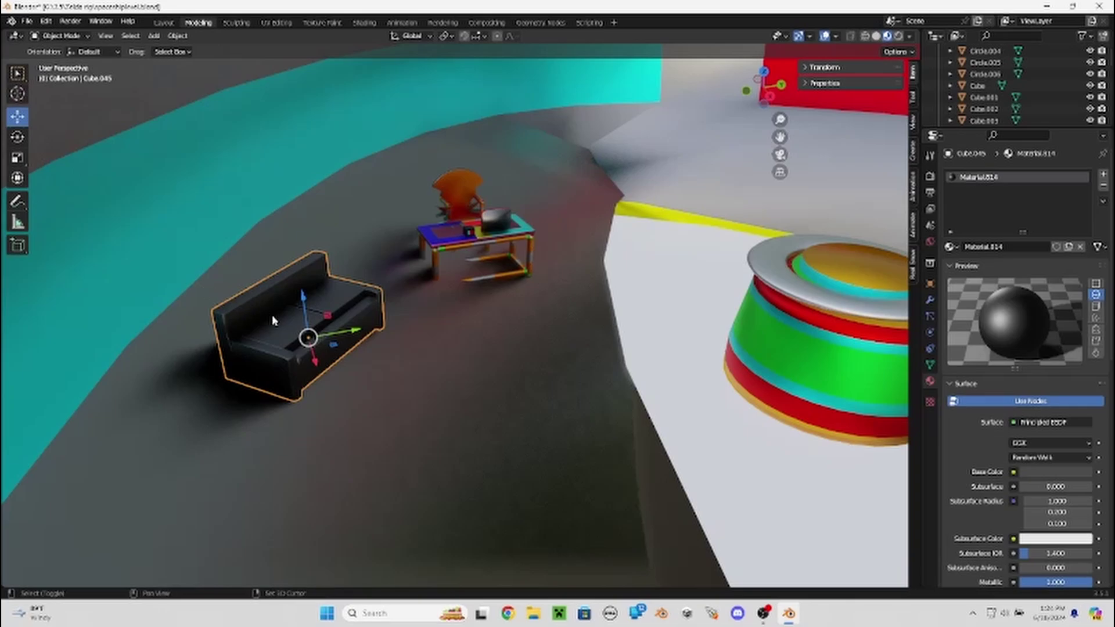
left_click(329, 300, "shift")
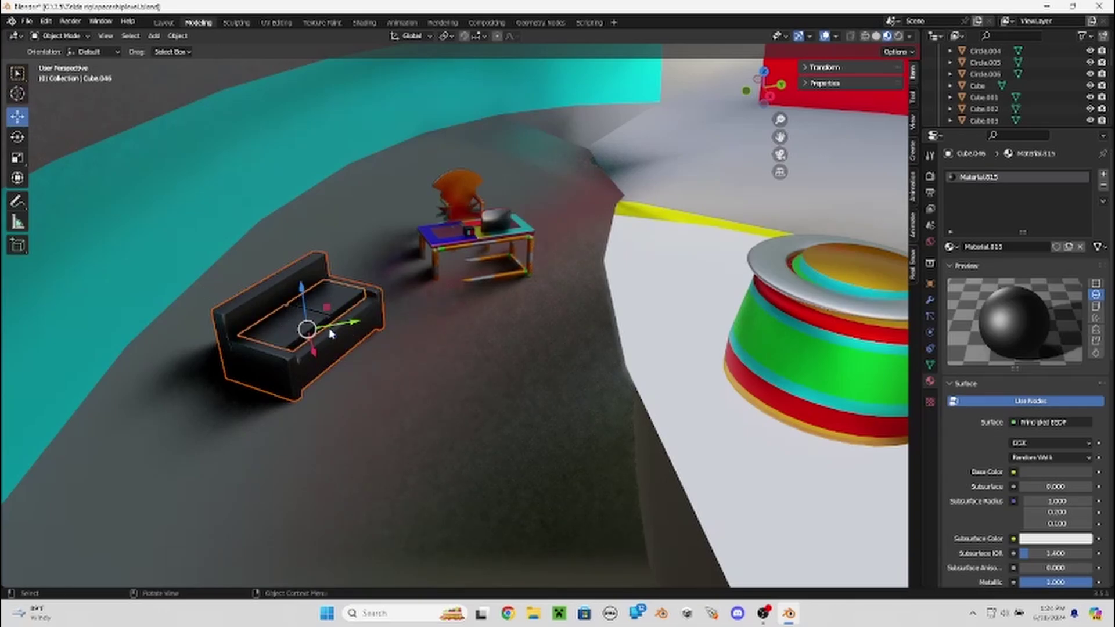
left_click_drag(334, 348, 378, 331)
key("ctrl+z")
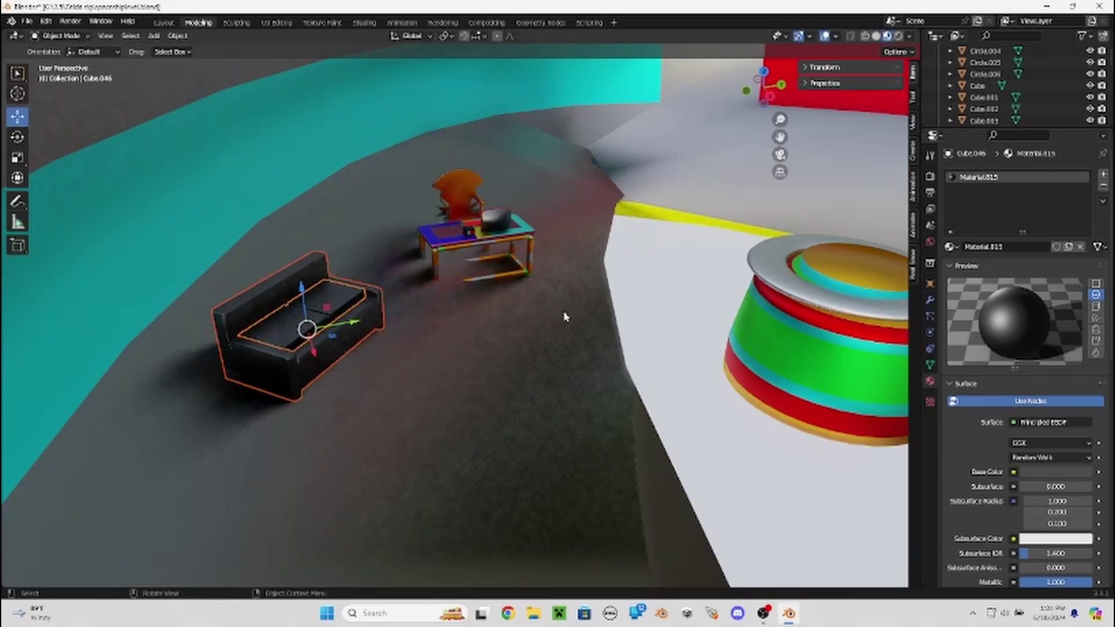
middle_click_drag(568, 316, 503, 327)
scroll(503, 327, "down", 3)
scroll(476, 316, "down", 2)
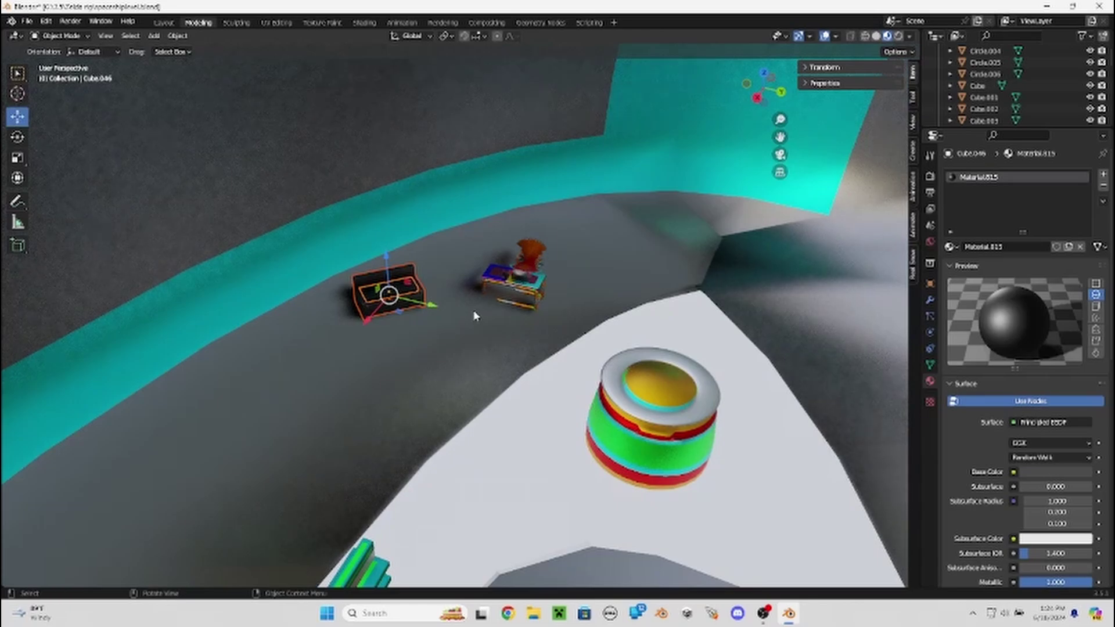
Paste a copy of the sofa, slide it along X and rotate it about Z.
key("ctrl+v")
key("g")
key("x")
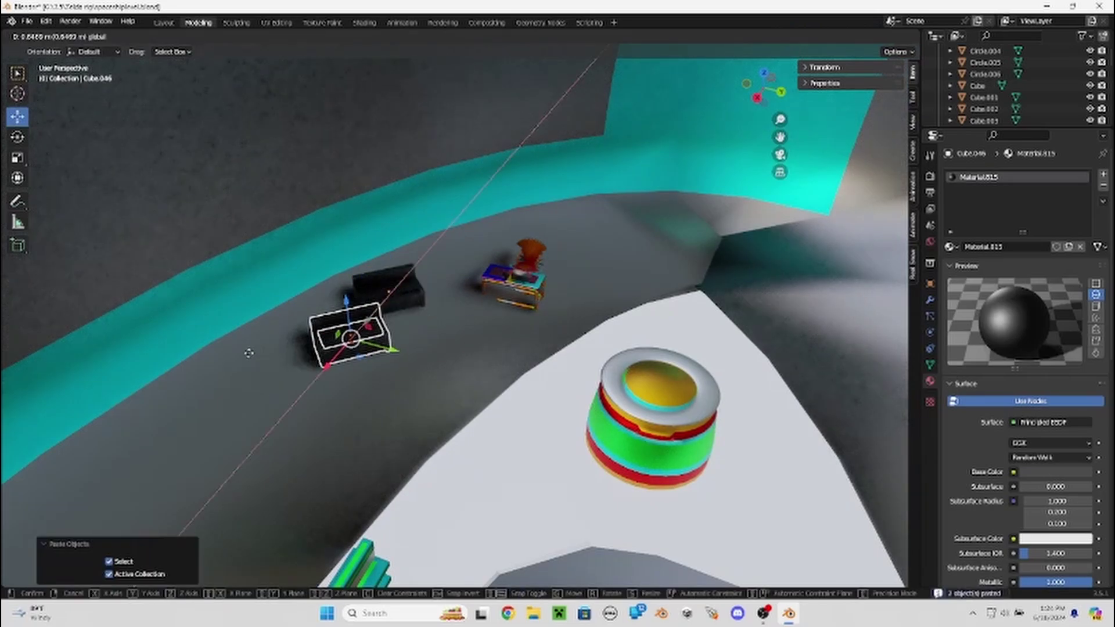
left_click(357, 377)
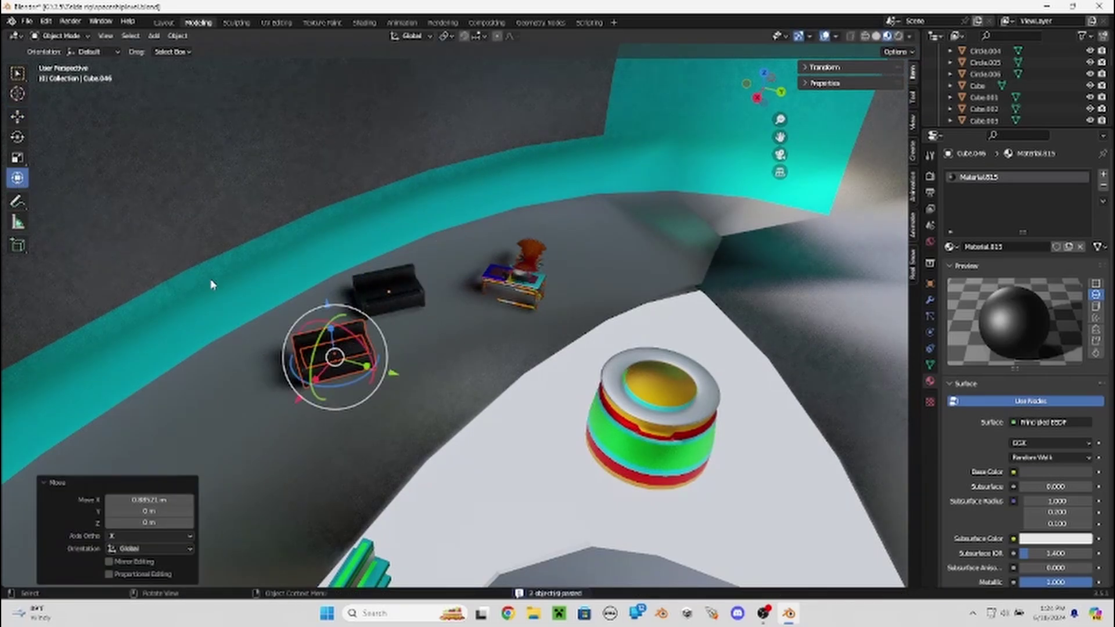
key("r")
key("z")
left_click(380, 366)
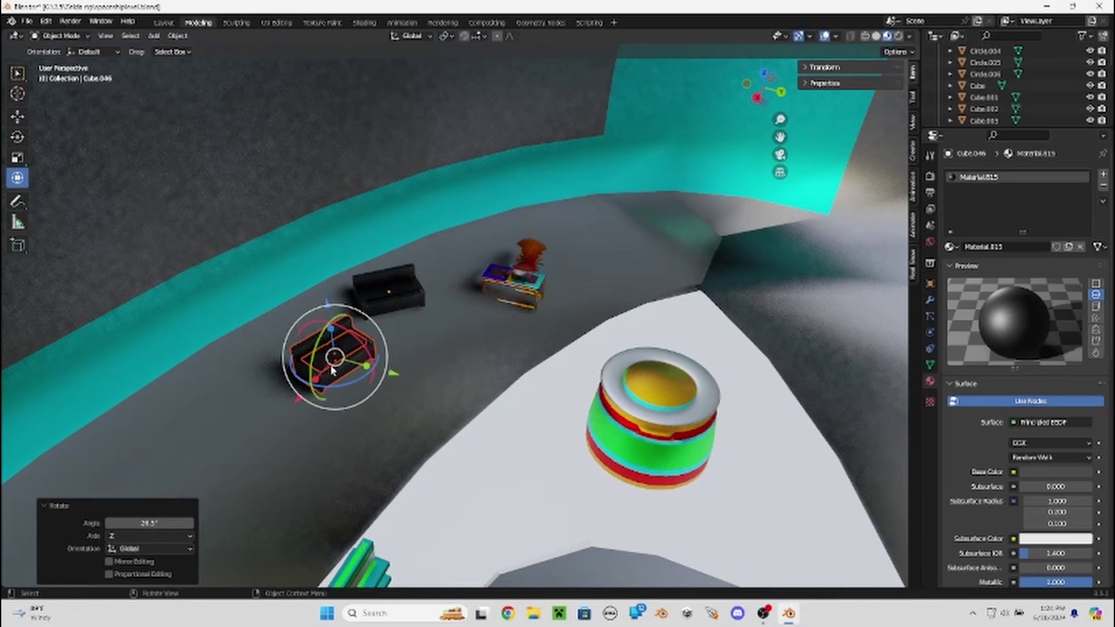
mouse_move(380, 366)
middle_mouse_down()
mouse_move(331, 379)
mouse_move(309, 337)
middle_mouse_up()
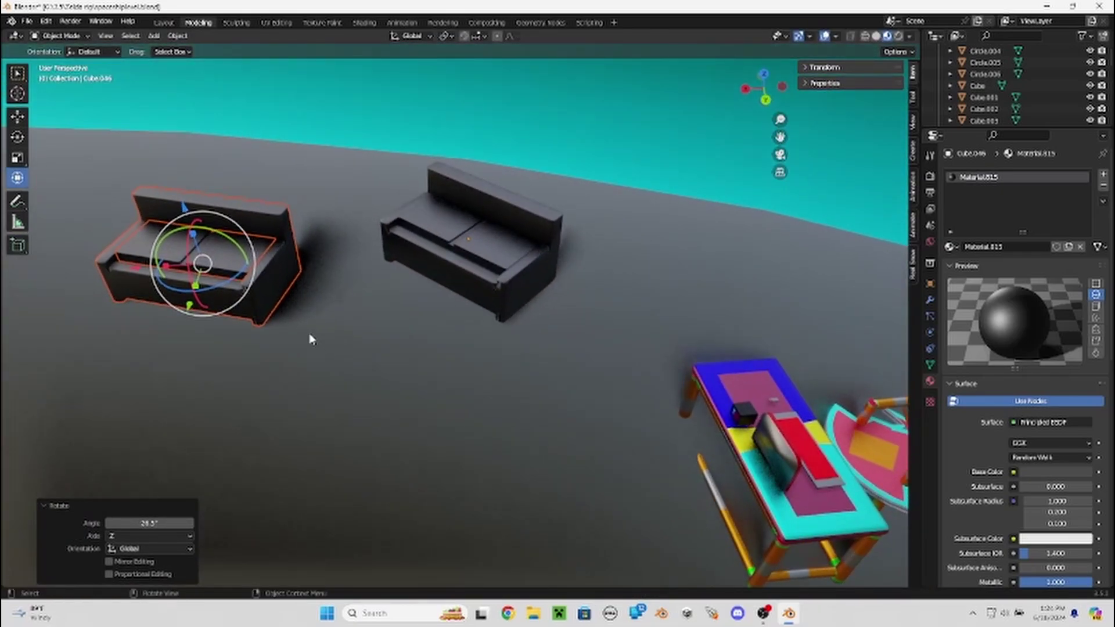
Reposition the copied sofa along Y and X beside the original.
key("g")
left_click(405, 282)
mouse_move(405, 283)
middle_mouse_down()
mouse_move(318, 252)
mouse_move(391, 246)
mouse_move(509, 264)
mouse_move(455, 192)
middle_mouse_up()
key("y")
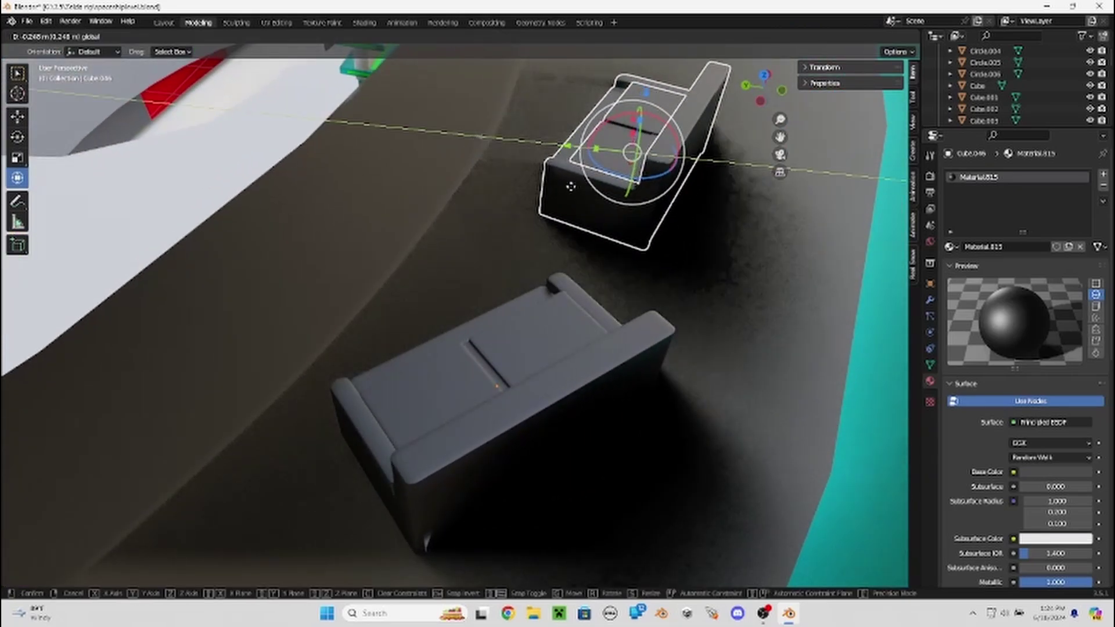
left_click(677, 116)
mouse_move(677, 116)
middle_mouse_down()
mouse_move(647, 125)
mouse_move(667, 174)
mouse_move(625, 180)
mouse_move(691, 241)
mouse_move(511, 194)
middle_mouse_up()
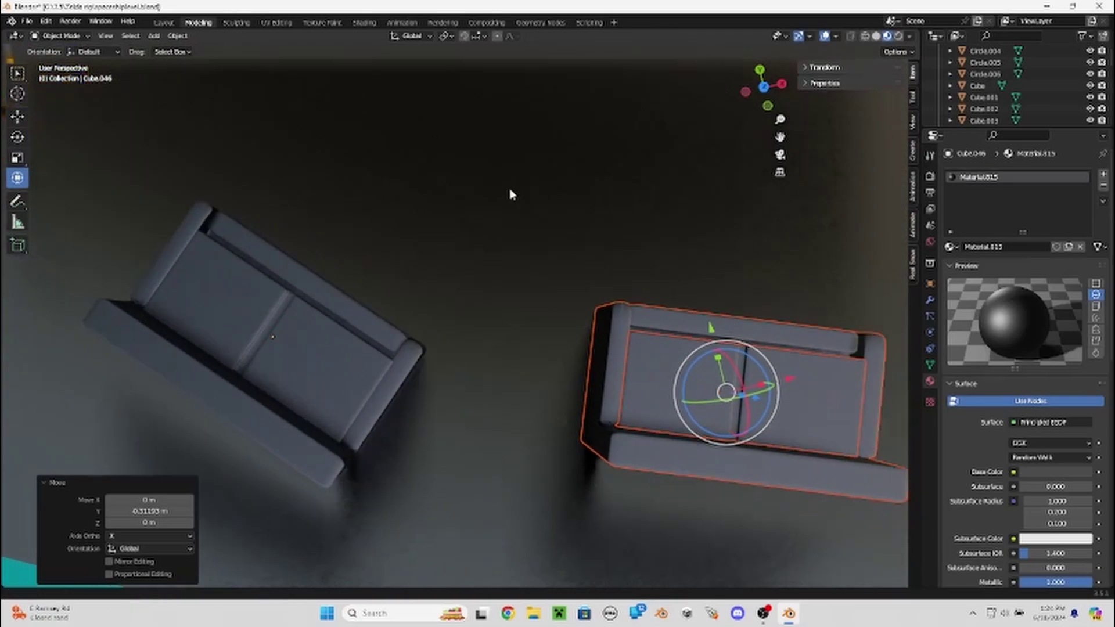
key("g")
key("x")
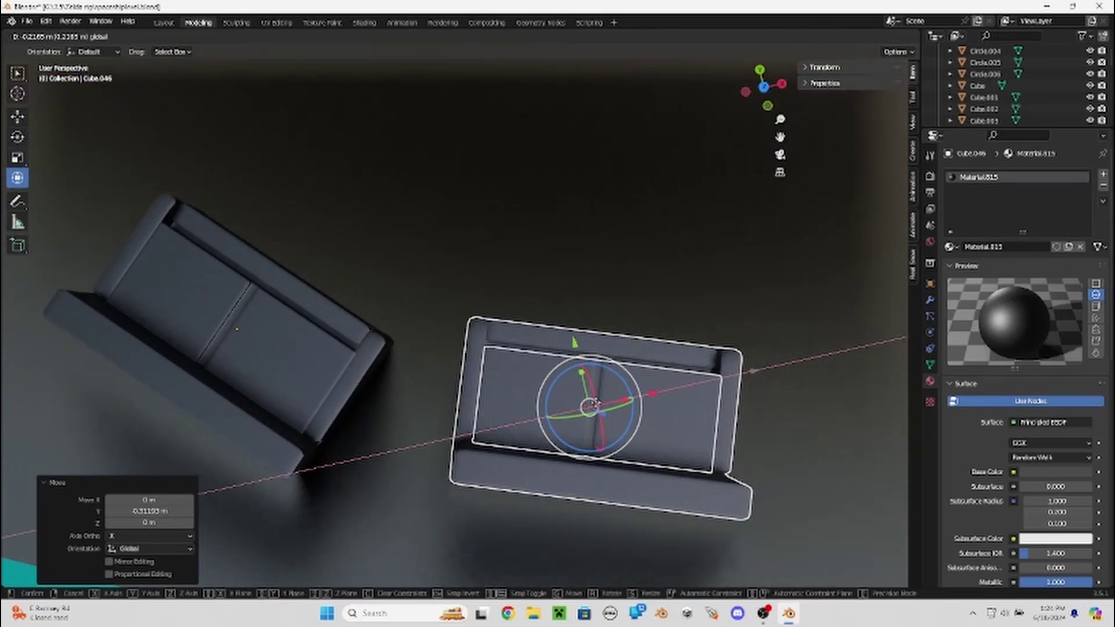
left_click(531, 400)
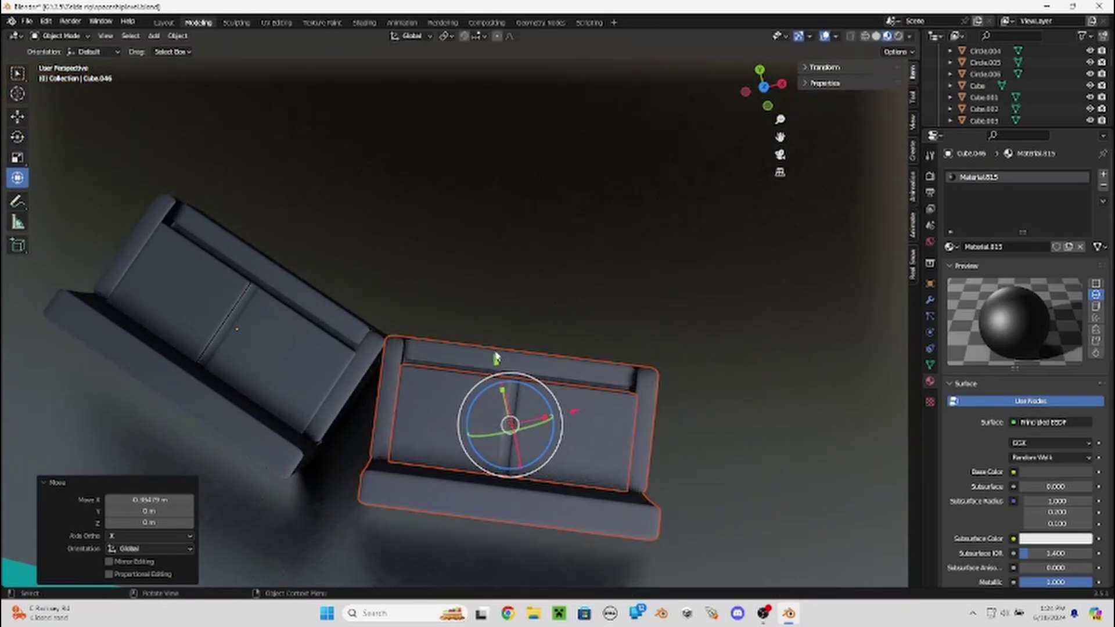
Fine-tune the copy with gizmo nudges along Y and X and a 12.4° turn about Z.
left_click_drag(497, 359, 500, 376)
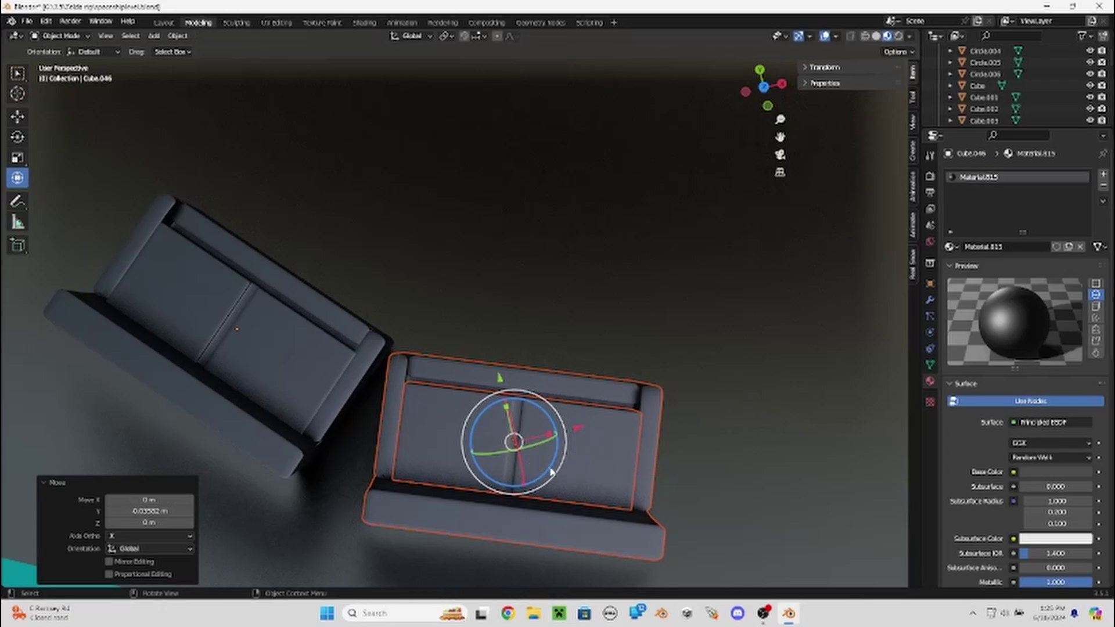
left_click_drag(551, 472, 546, 447)
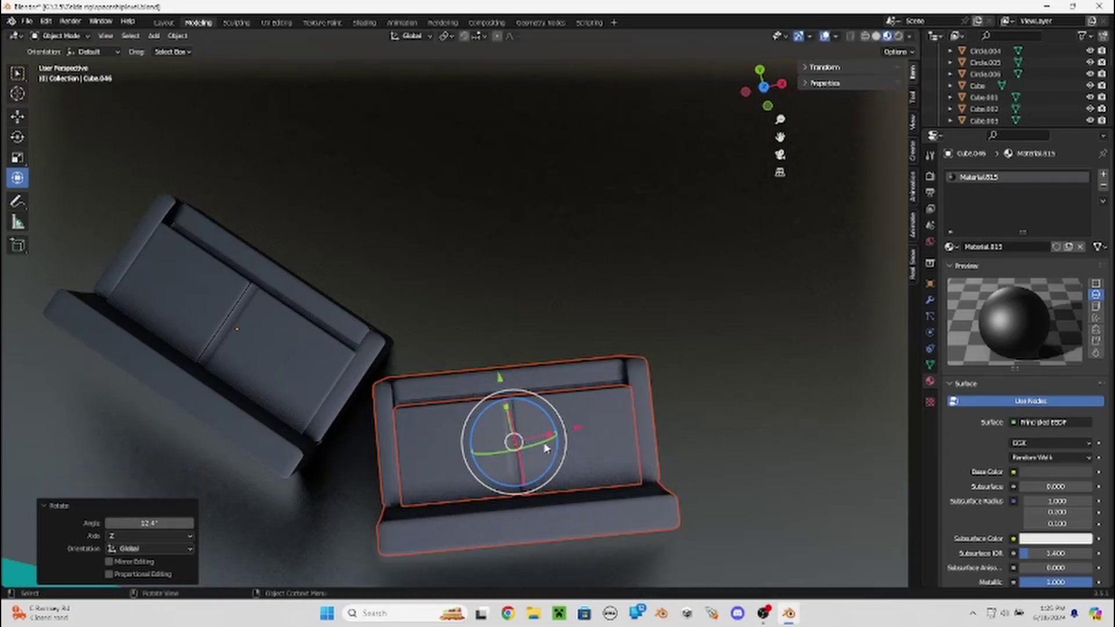
mouse_move(506, 385)
left_mouse_down()
mouse_move(527, 378)
mouse_move(604, 401)
left_mouse_up()
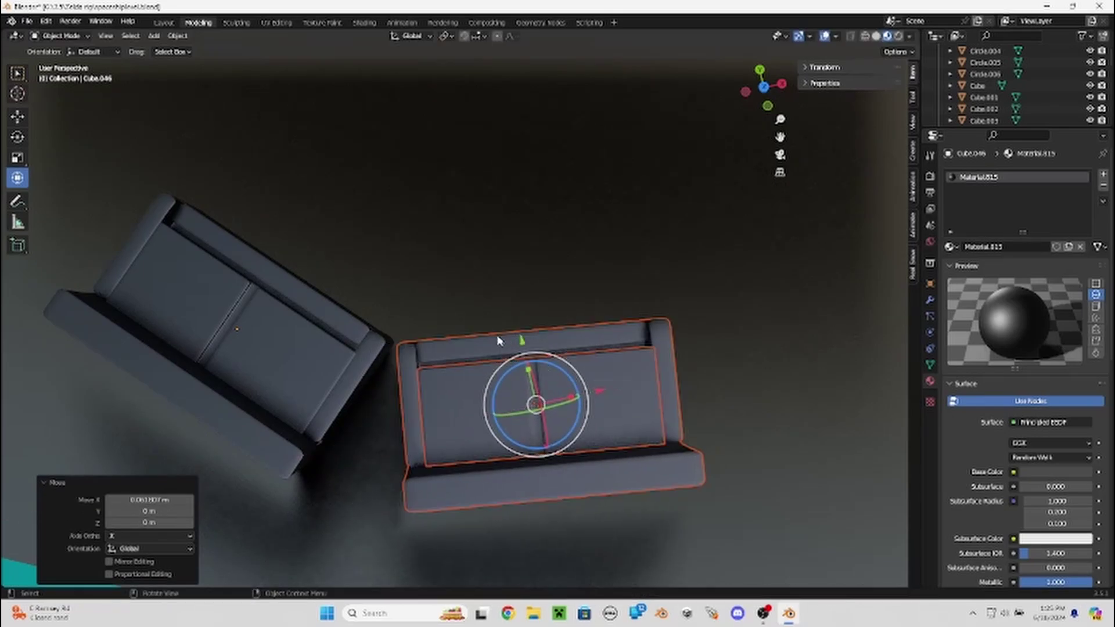
mouse_move(510, 336)
middle_mouse_down()
mouse_move(361, 274)
mouse_move(517, 343)
mouse_move(488, 349)
mouse_move(481, 373)
mouse_move(695, 348)
middle_mouse_up()
Select both sofas and raise them slightly along Z.
scroll(752, 344, "down", 3)
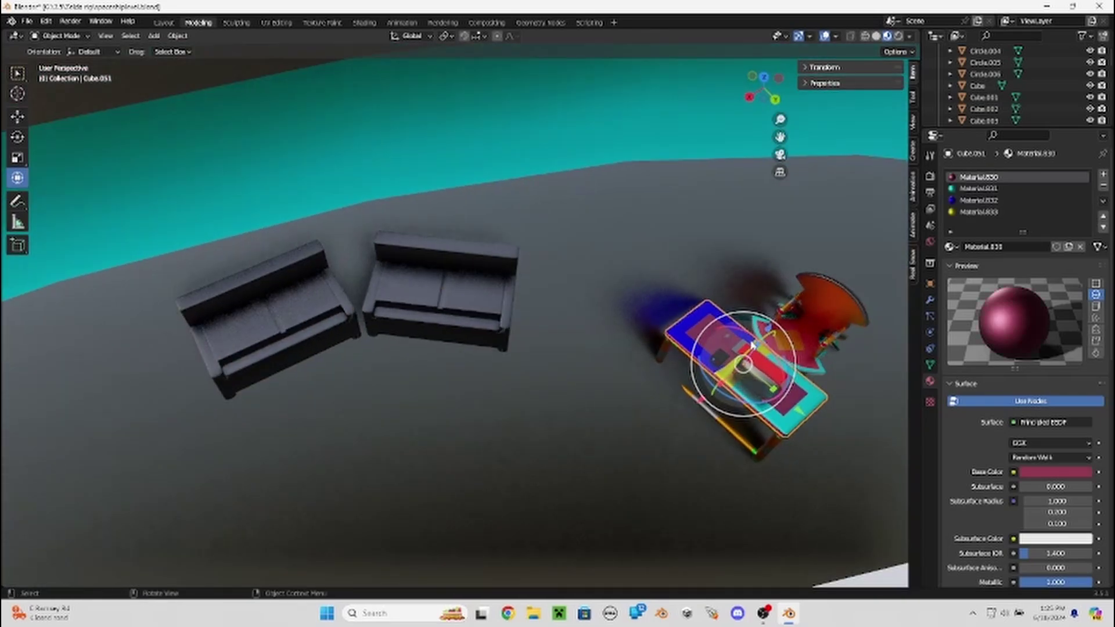
mouse_move(771, 425)
middle_mouse_down()
mouse_move(645, 319)
mouse_move(537, 351)
mouse_move(610, 365)
middle_mouse_up()
scroll(610, 365, "down", 3)
scroll(646, 374, "down", 4)
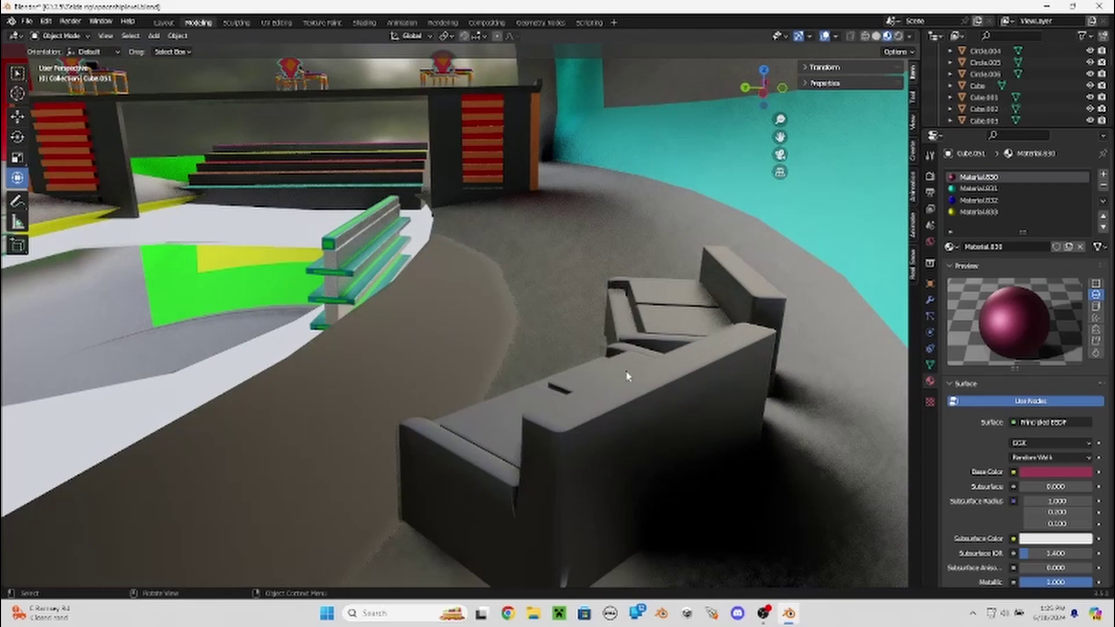
left_click(620, 413)
left_click(630, 324, "shift")
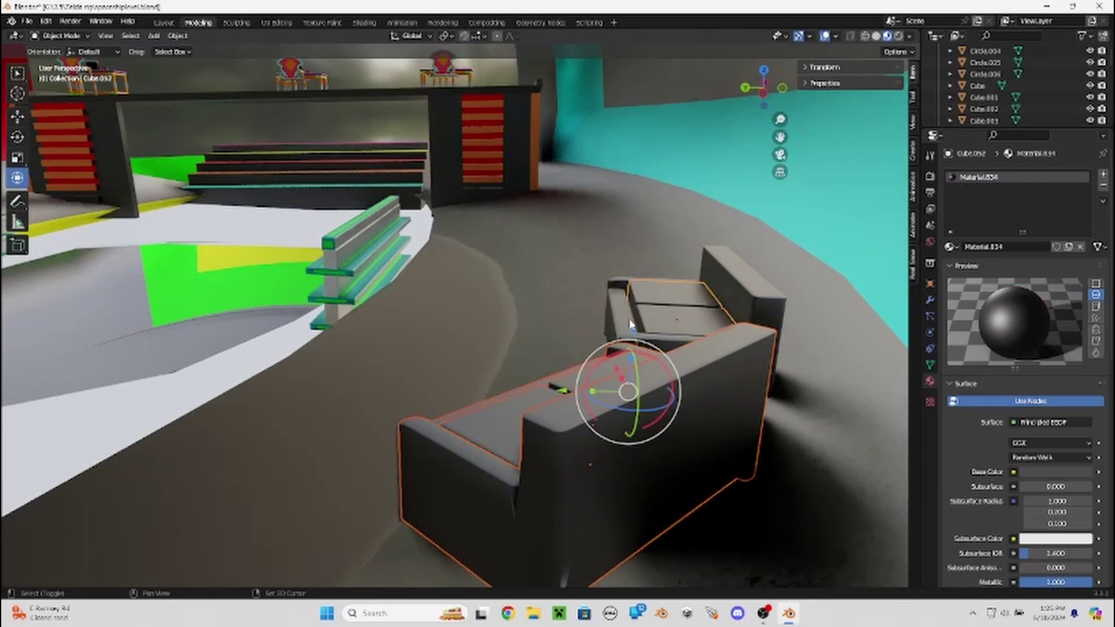
left_click(640, 322, "shift")
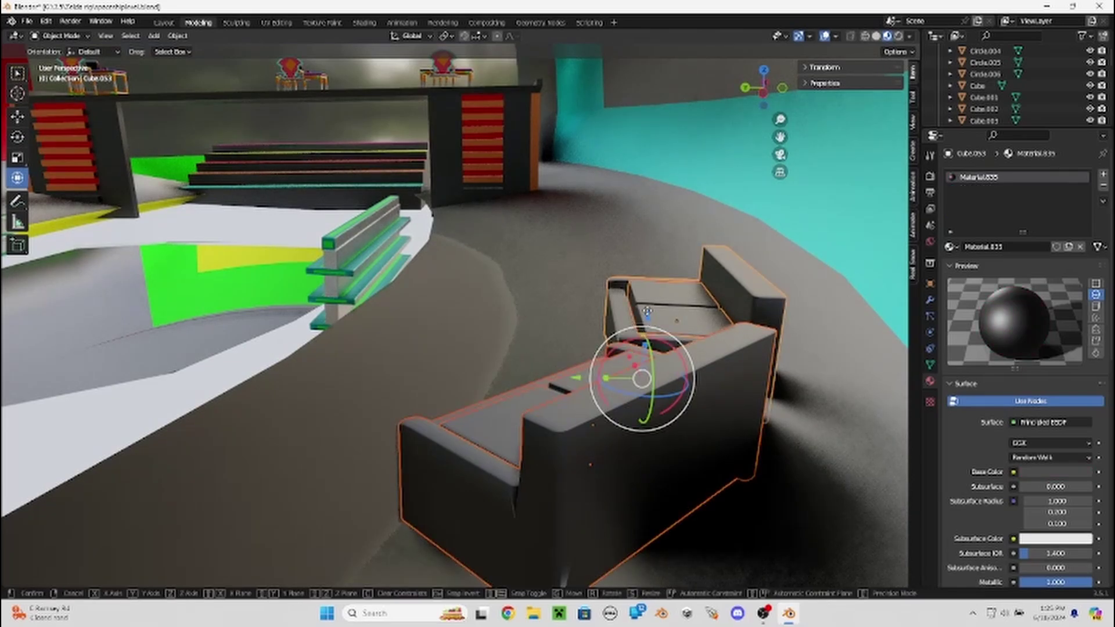
key("z")
left_click(638, 302)
mouse_move(642, 303)
middle_mouse_down()
mouse_move(779, 294)
mouse_move(578, 284)
middle_mouse_up()
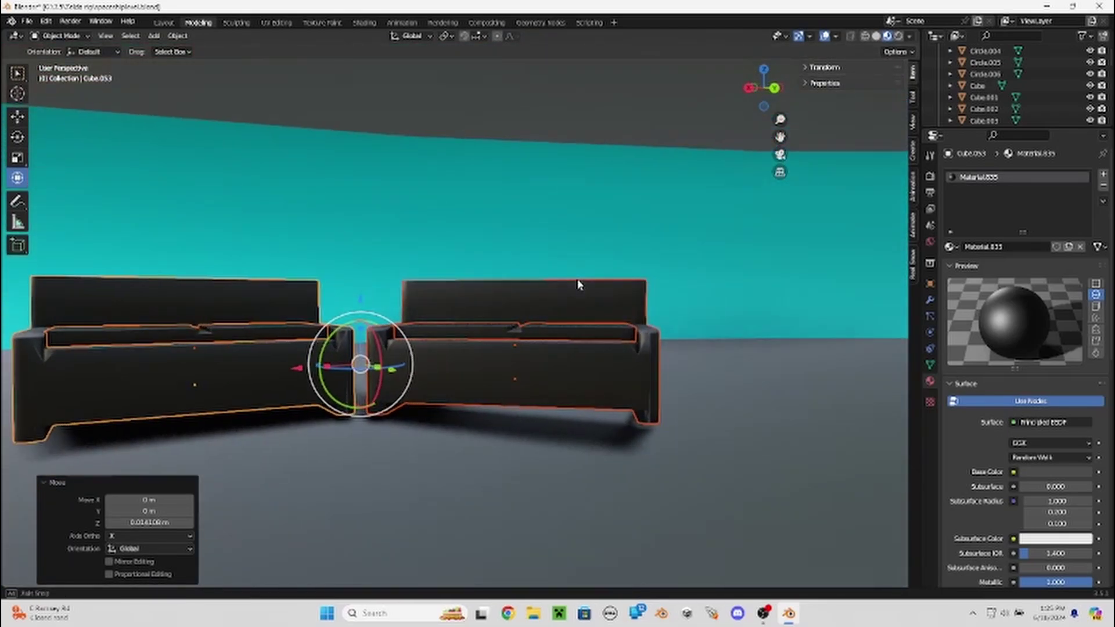
Lift the sofa to about 0.021 m on Z and inspect both sofas from above.
mouse_move(505, 293)
middle_mouse_down()
mouse_move(366, 304)
mouse_move(414, 241)
middle_mouse_up()
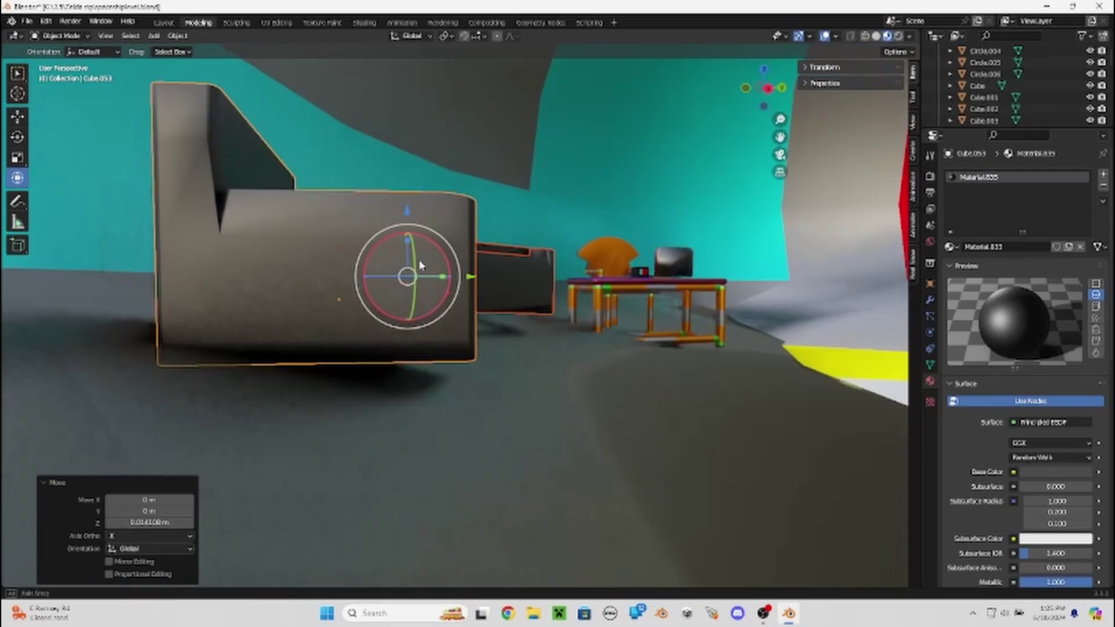
left_click_drag(411, 203, 417, 192)
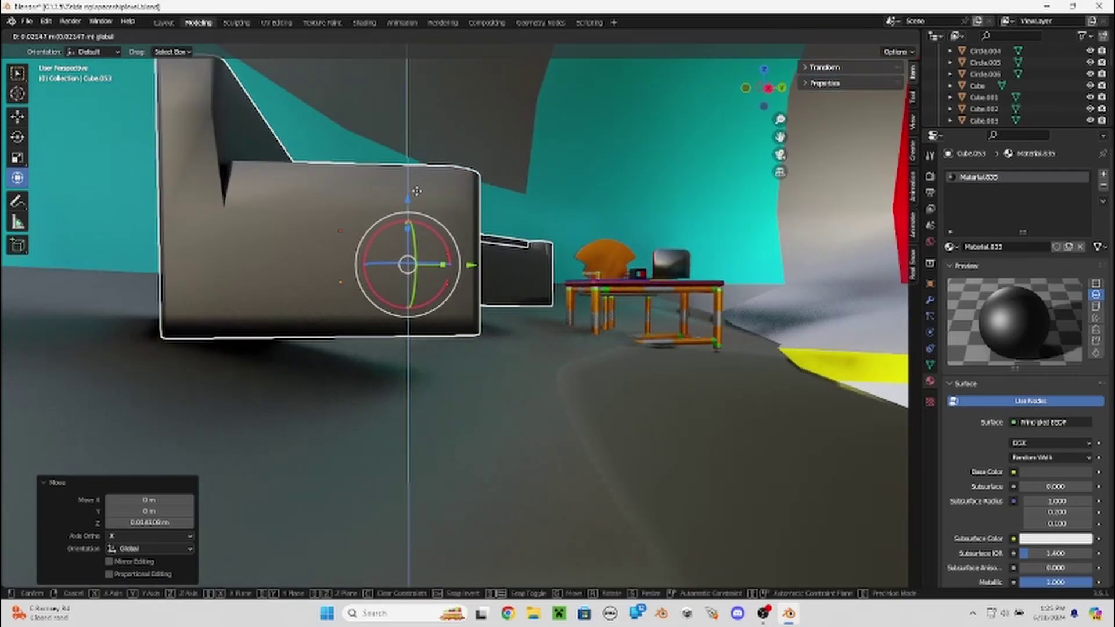
mouse_move(417, 192)
middle_mouse_down()
mouse_move(310, 312)
mouse_move(281, 281)
mouse_move(209, 341)
middle_mouse_up()
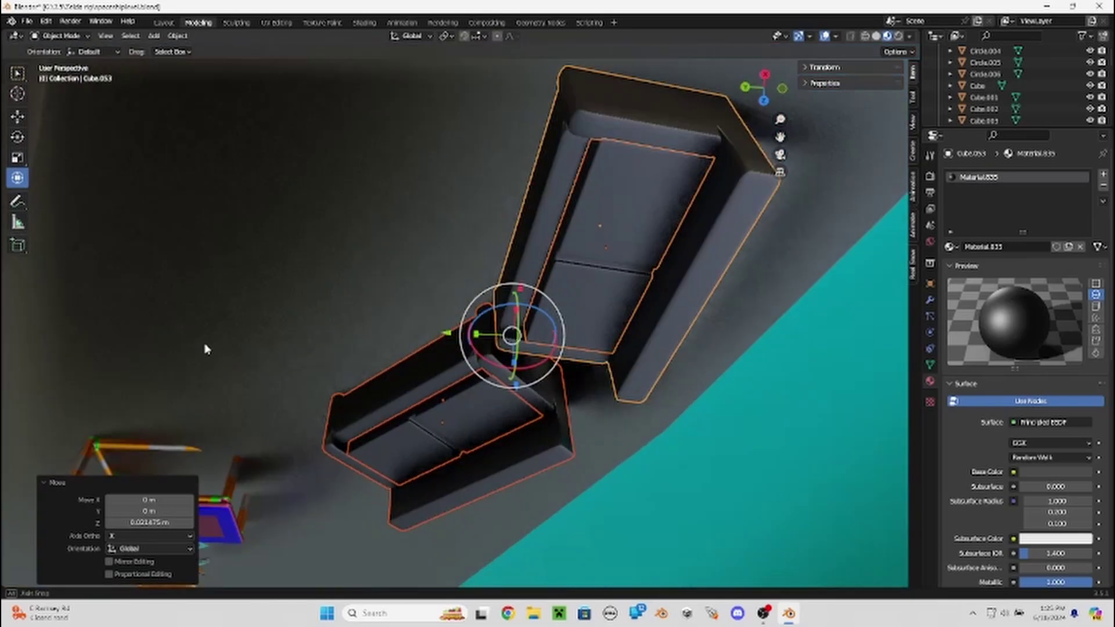
mouse_move(224, 256)
middle_mouse_down()
mouse_move(231, 124)
mouse_move(629, 263)
mouse_move(586, 209)
mouse_move(395, 187)
mouse_move(598, 203)
mouse_move(510, 251)
mouse_move(482, 294)
middle_mouse_up()
scroll(482, 294, "up", 4)
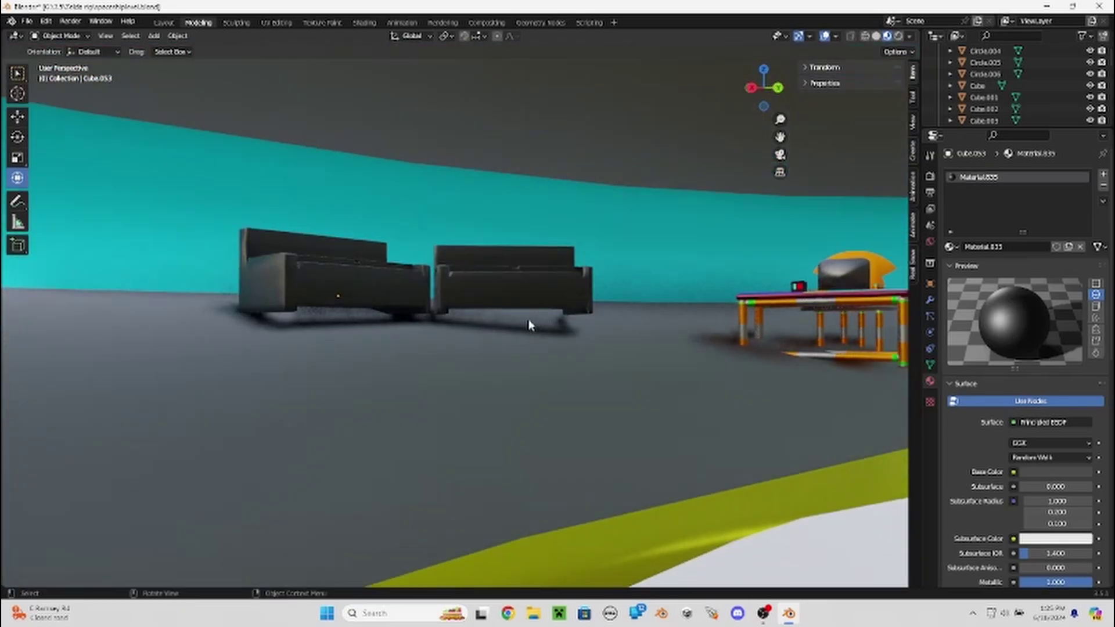
scroll(530, 321, "up", 1)
mouse_move(850, 319)
middle_mouse_down()
mouse_move(524, 194)
mouse_move(616, 241)
mouse_move(666, 238)
mouse_move(699, 251)
middle_mouse_up()
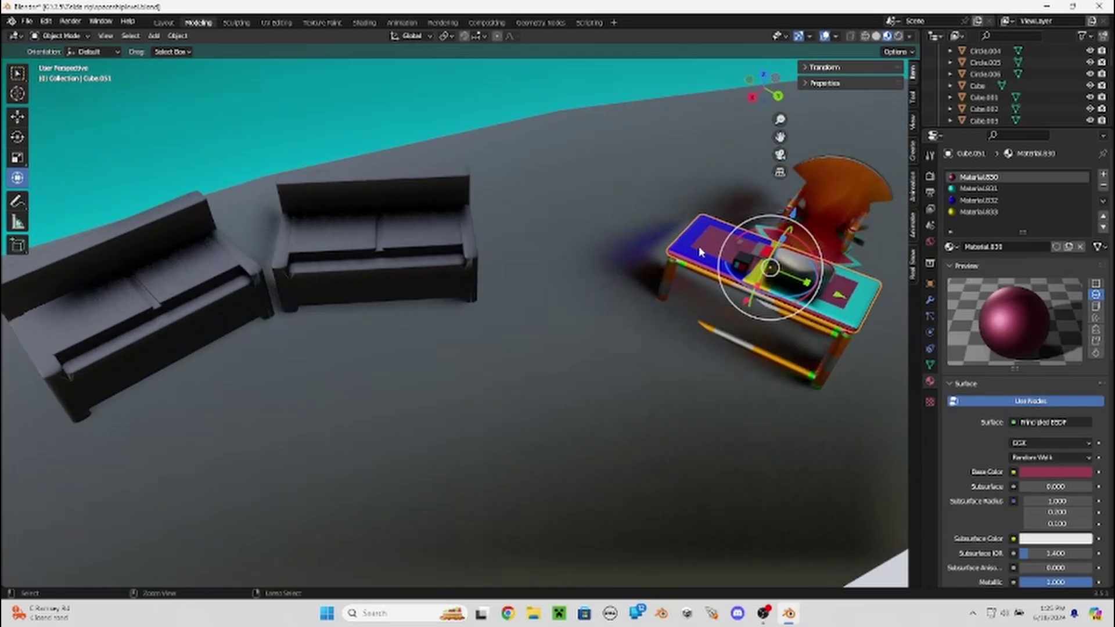
Paste a copy of the colourful tabletop and move it along Y and X toward the sofas.
key("ctrl+v")
key("g")
key("y")
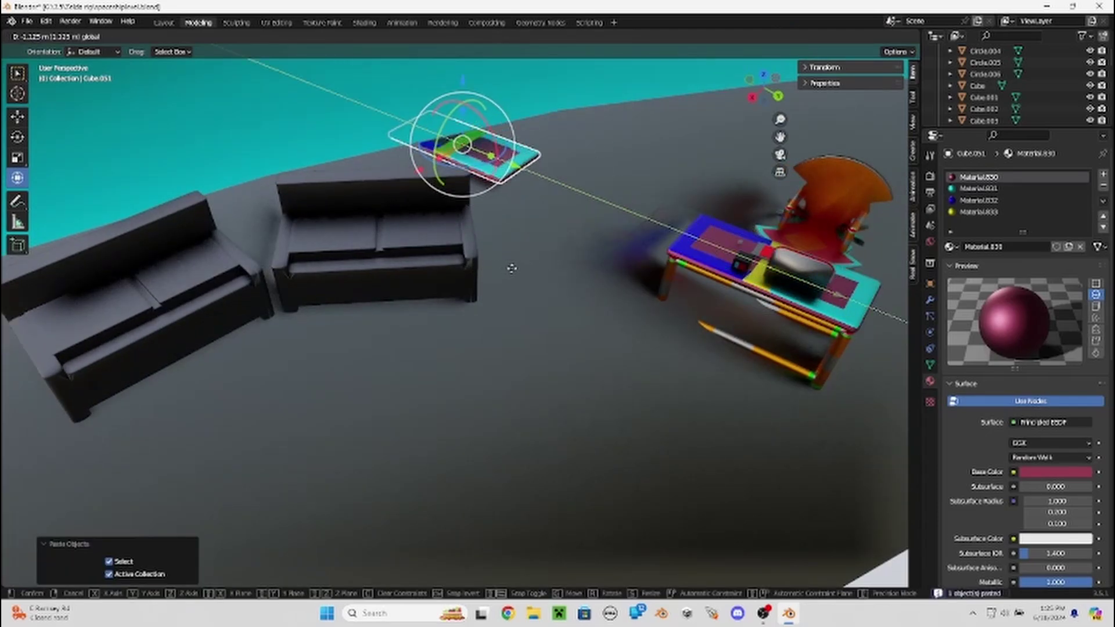
left_click(536, 233)
key("g")
key("x")
left_click(319, 248)
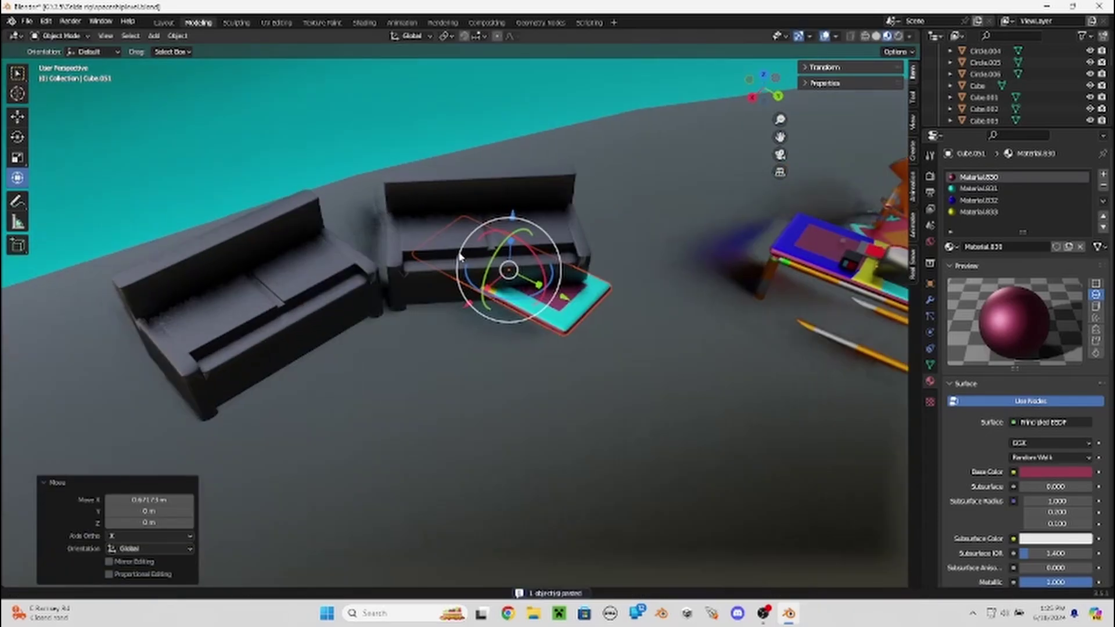
middle_click_drag(319, 248, 577, 317)
Raise the tabletop copy 0.098 m, shift it 0.285 m along Y and turn it −29.1° about Z.
key("g")
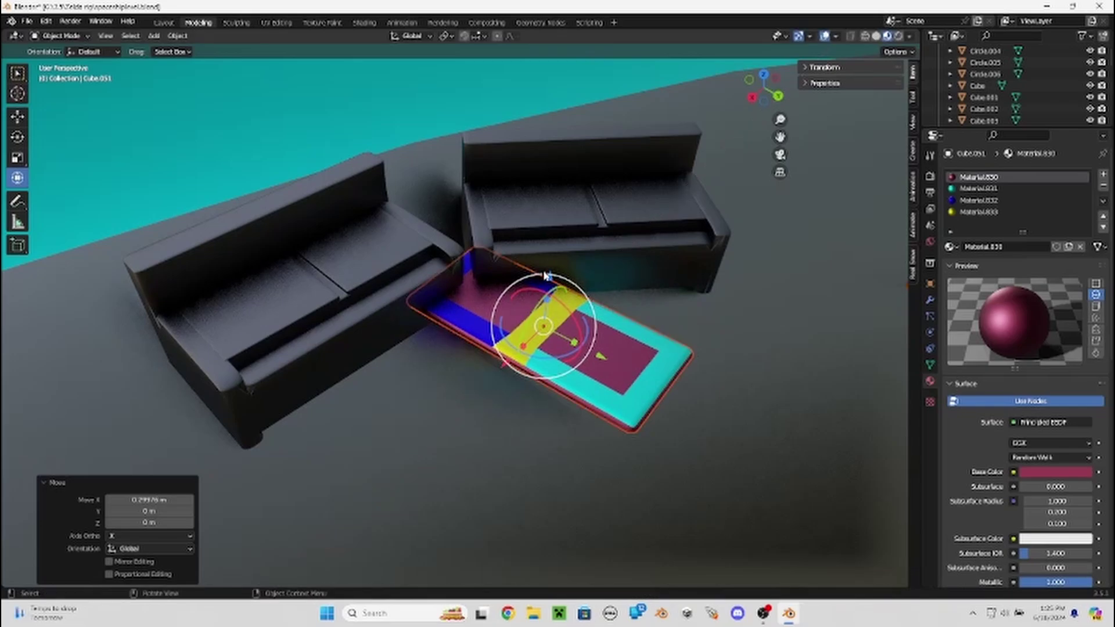
key("z")
left_click(584, 299)
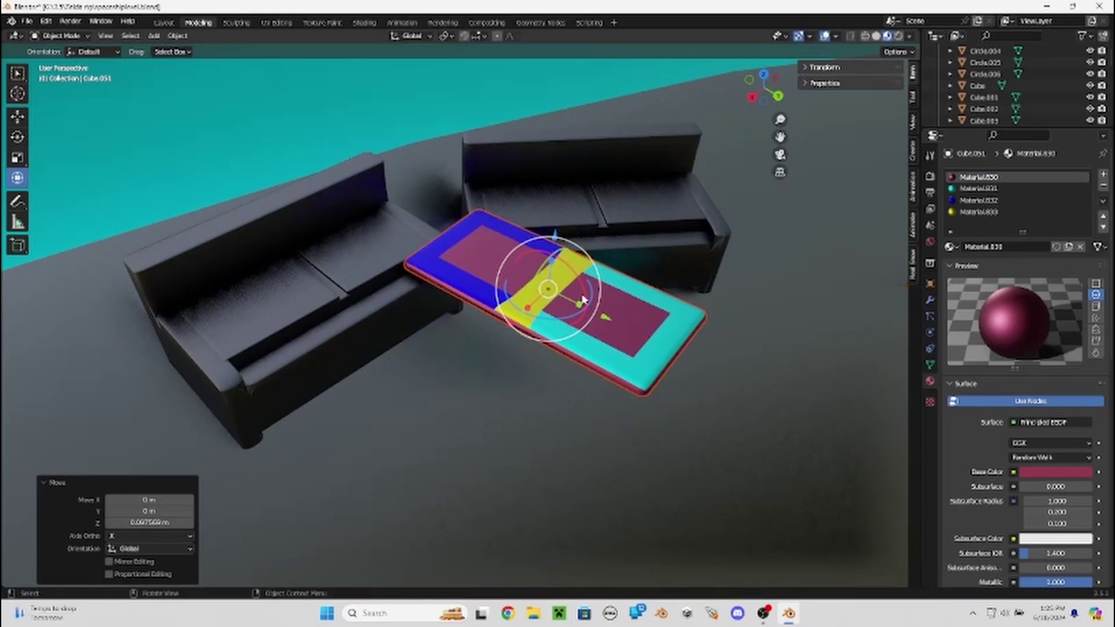
key("g")
key("y")
left_click(522, 273)
key("r")
key("z")
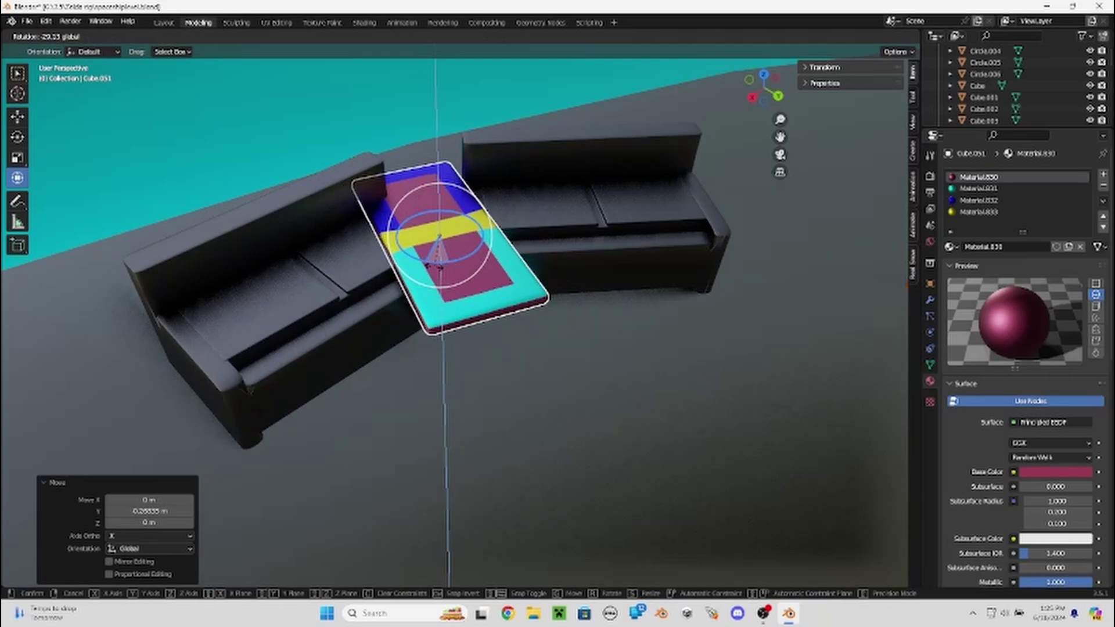
left_click(536, 224)
mouse_move(535, 224)
middle_mouse_down()
mouse_move(428, 274)
mouse_move(573, 210)
mouse_move(510, 219)
mouse_move(224, 72)
middle_mouse_up()
scroll(428, 274, "up", 5)
key("Tab")
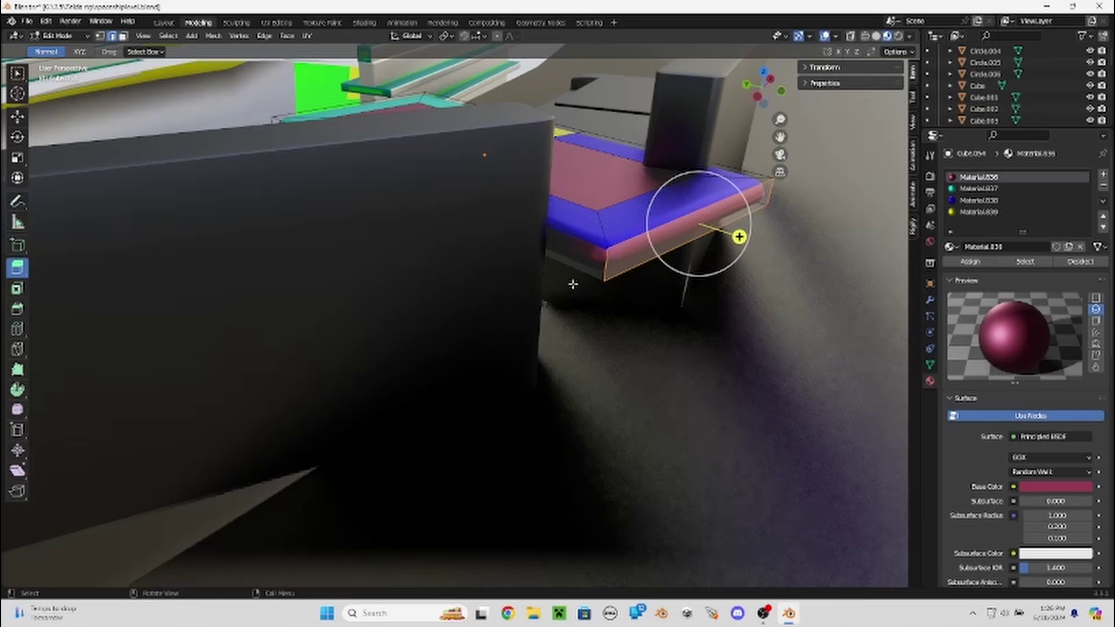
Bevel the two corner edges at the slab's near end with a shallow width.
middle_click_drag(604, 264, 686, 264)
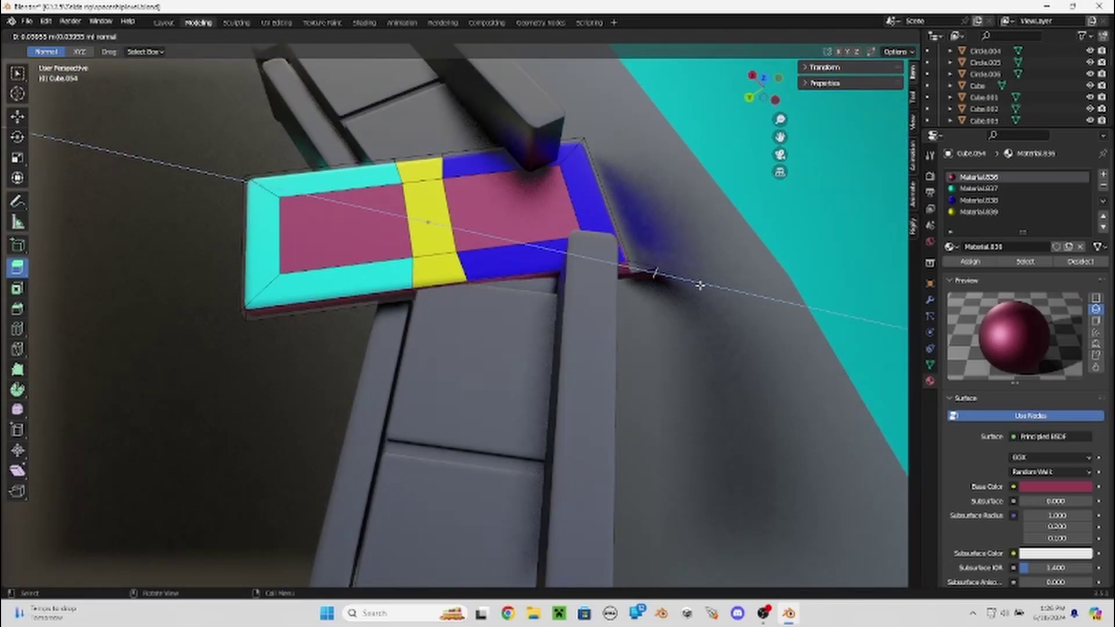
left_click(25, 310)
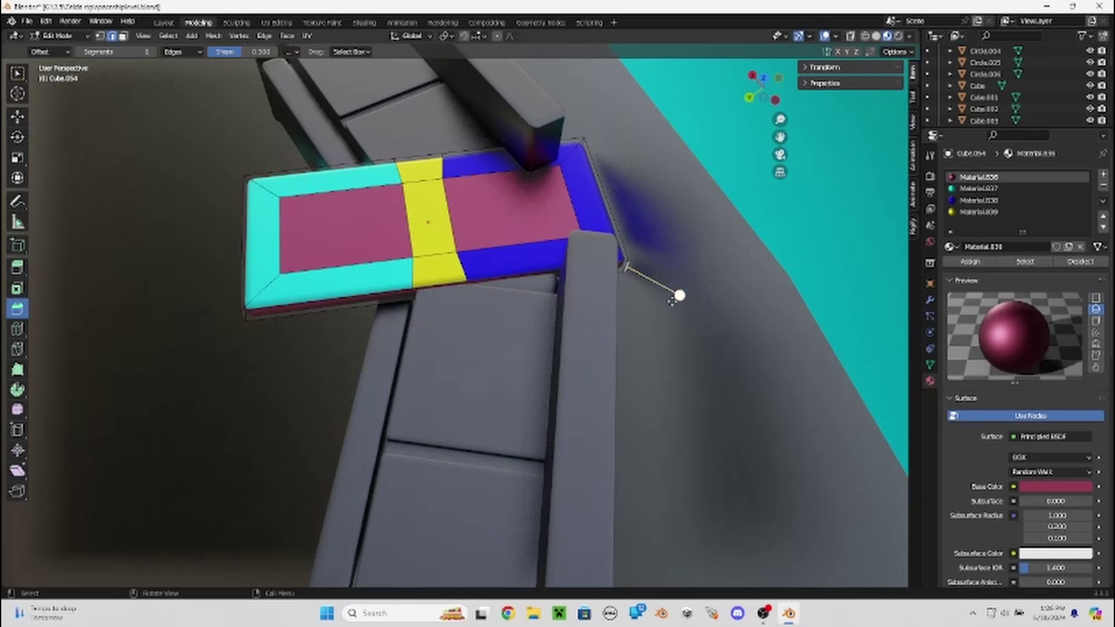
left_click_drag(672, 299, 804, 315)
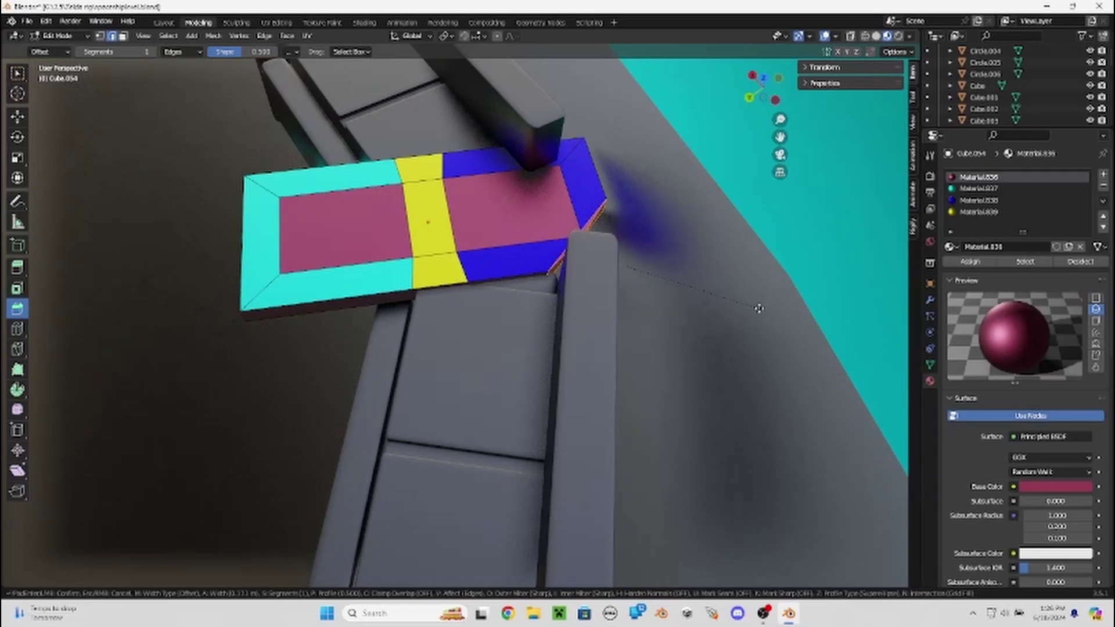
left_click_drag(792, 316, 755, 300)
left_click(756, 300)
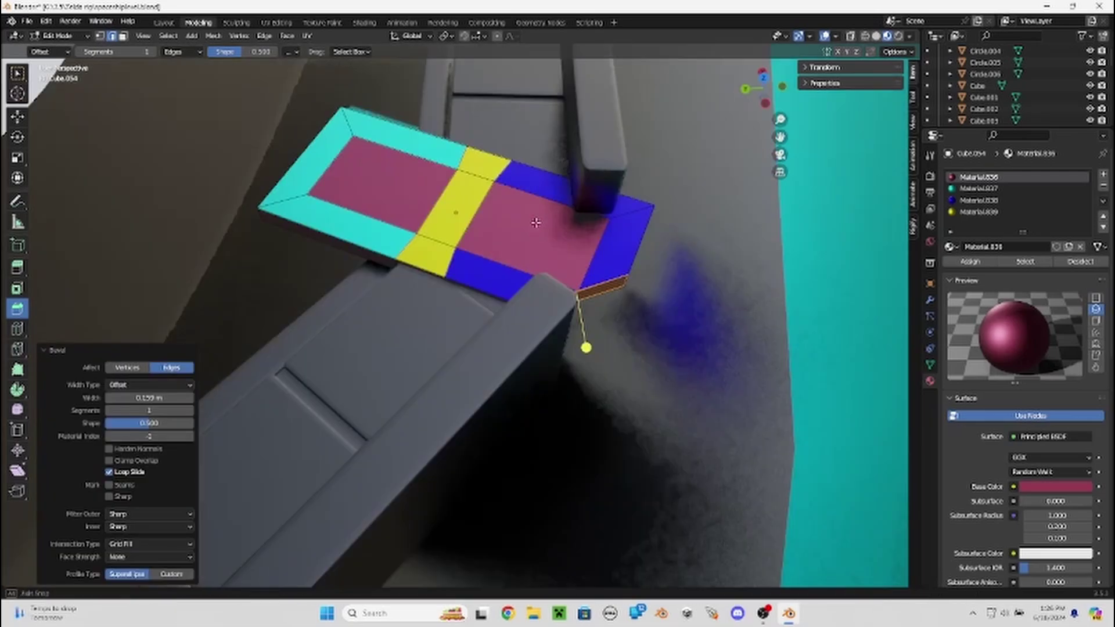
mouse_move(535, 224)
middle_mouse_down()
mouse_move(368, 169)
mouse_move(427, 231)
mouse_move(242, 222)
middle_mouse_up()
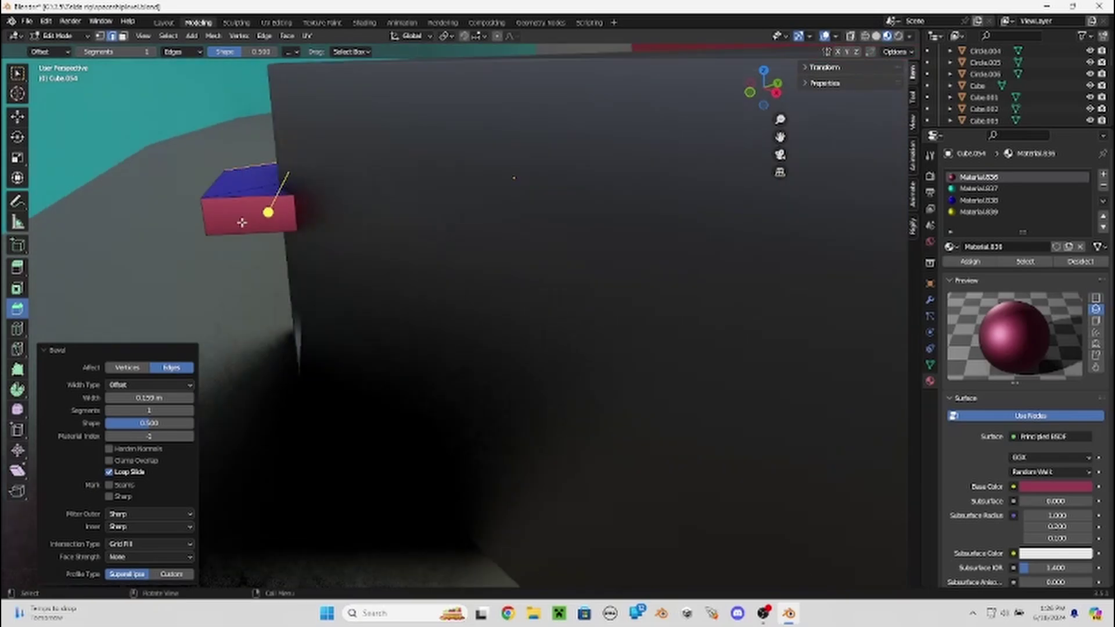
left_click(206, 222)
key("KP_Decimal")
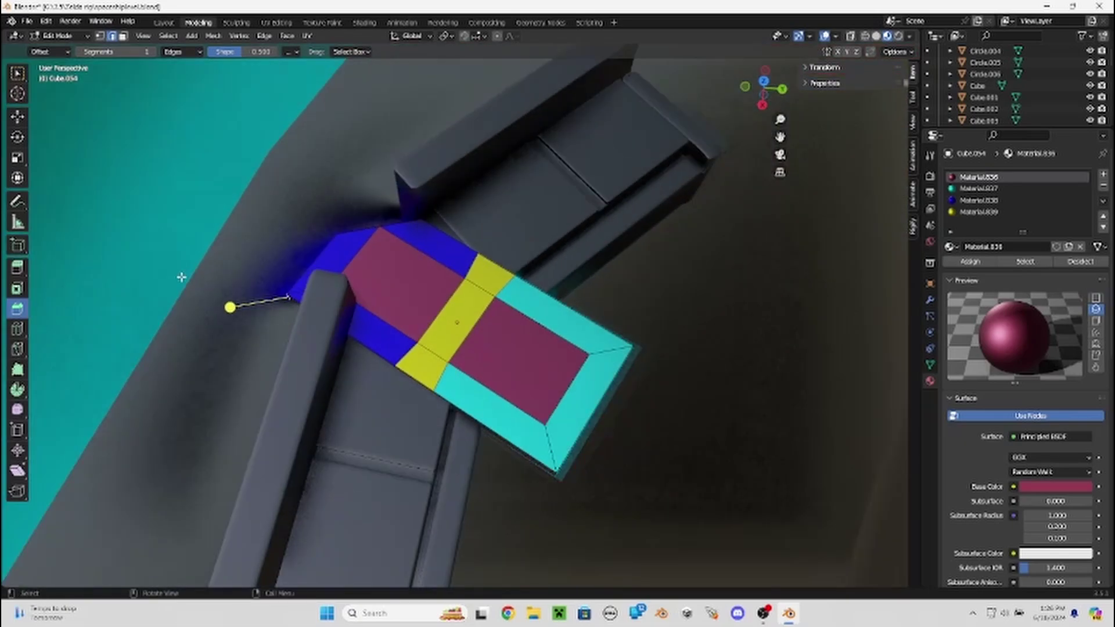
left_click(155, 304)
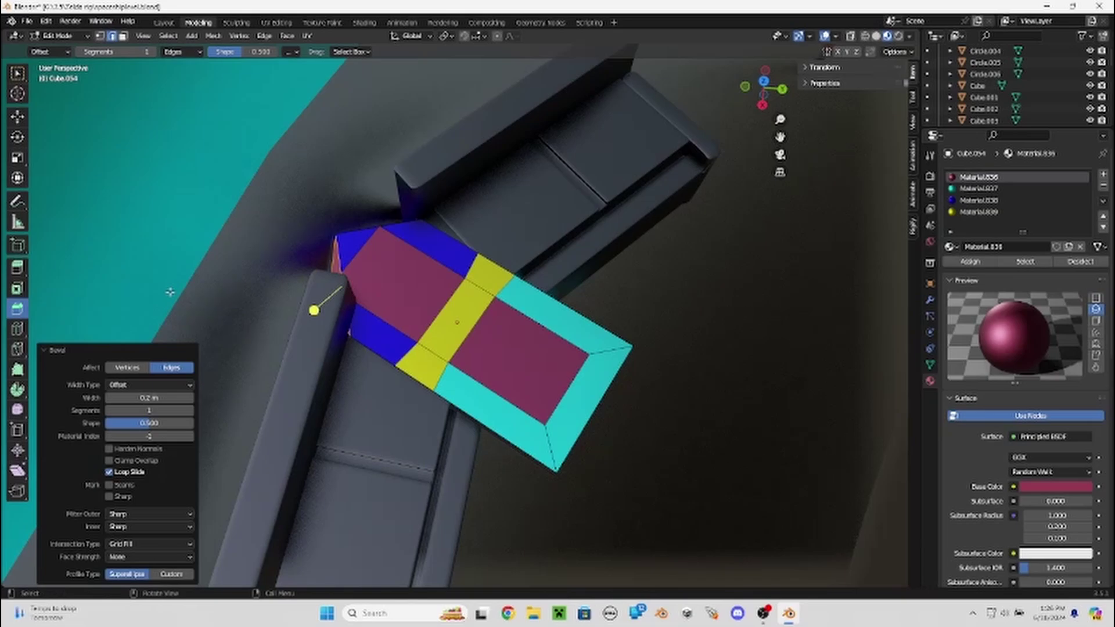
Bevel the slab's far-end edge to a 0.154 m width with one segment.
middle_click_drag(441, 292, 415, 268)
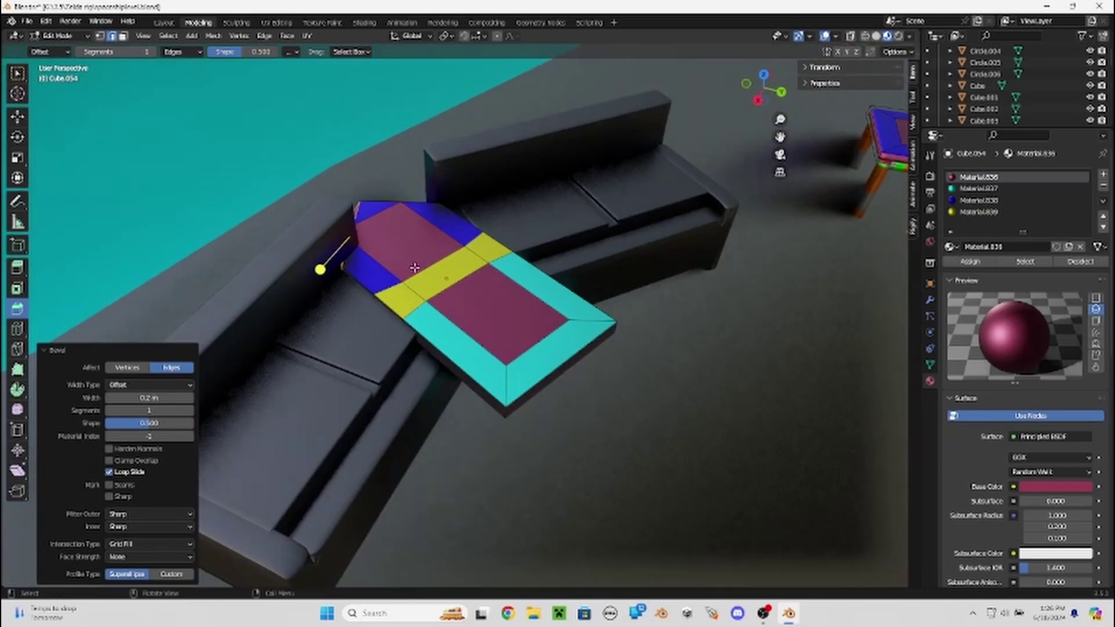
left_click(583, 353)
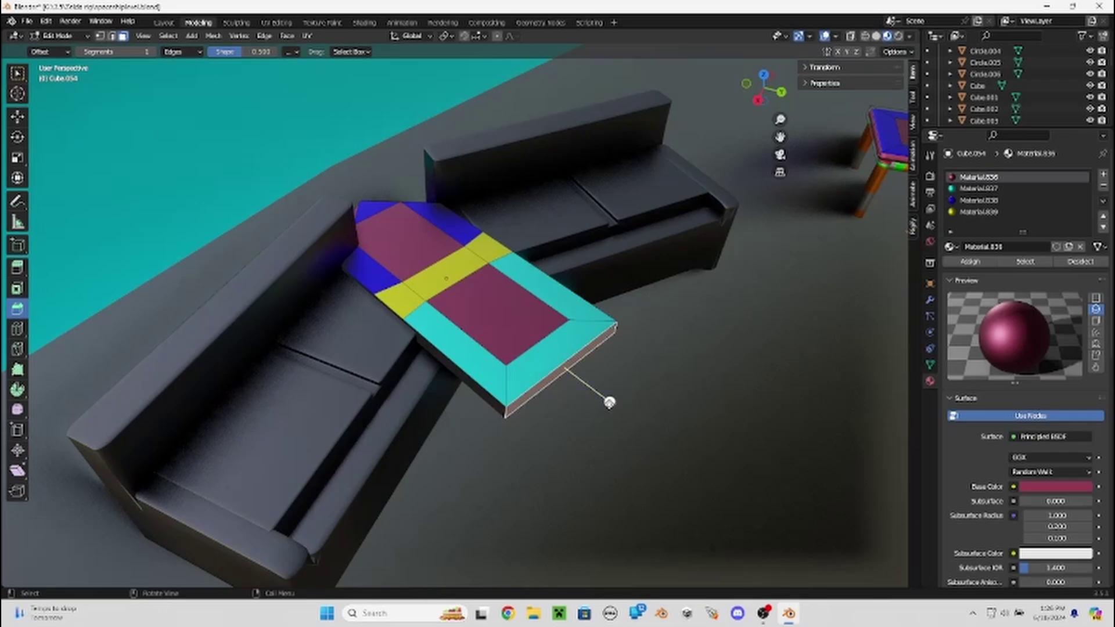
left_click_drag(608, 402, 659, 416)
key("Tab")
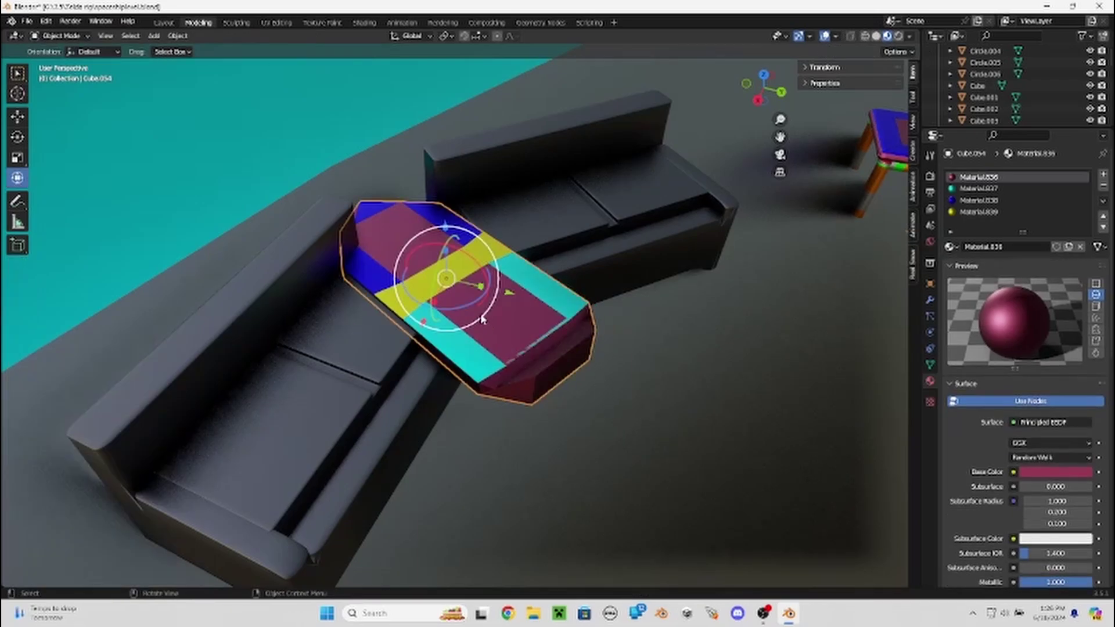
key("ctrl+z")
key("ctrl+z")
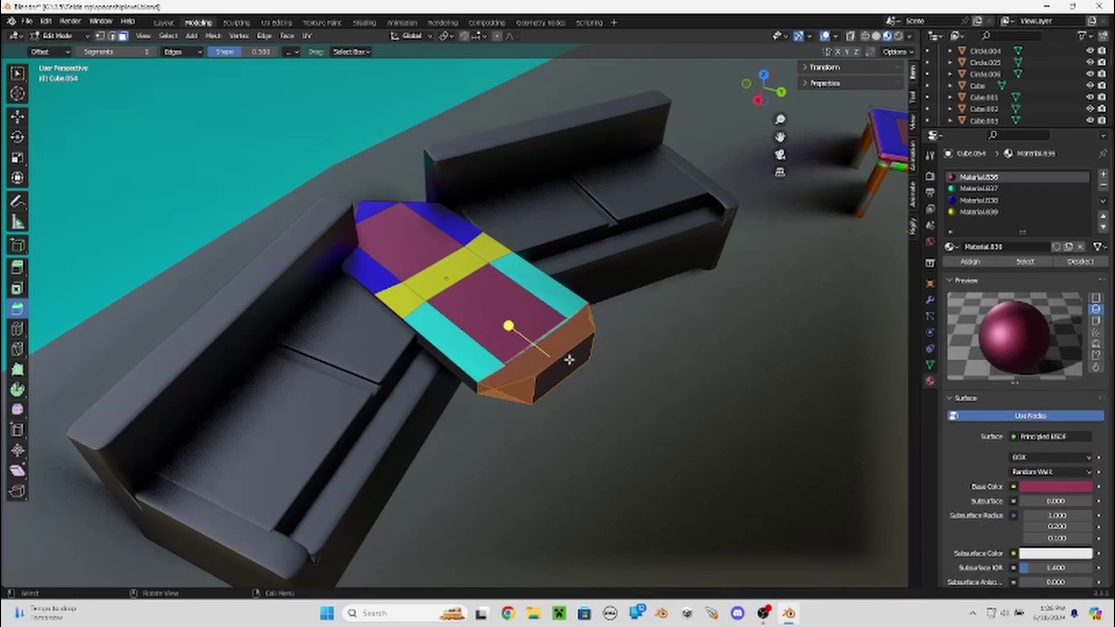
mouse_move(611, 402)
left_mouse_down()
mouse_move(638, 411)
mouse_move(623, 400)
left_mouse_up()
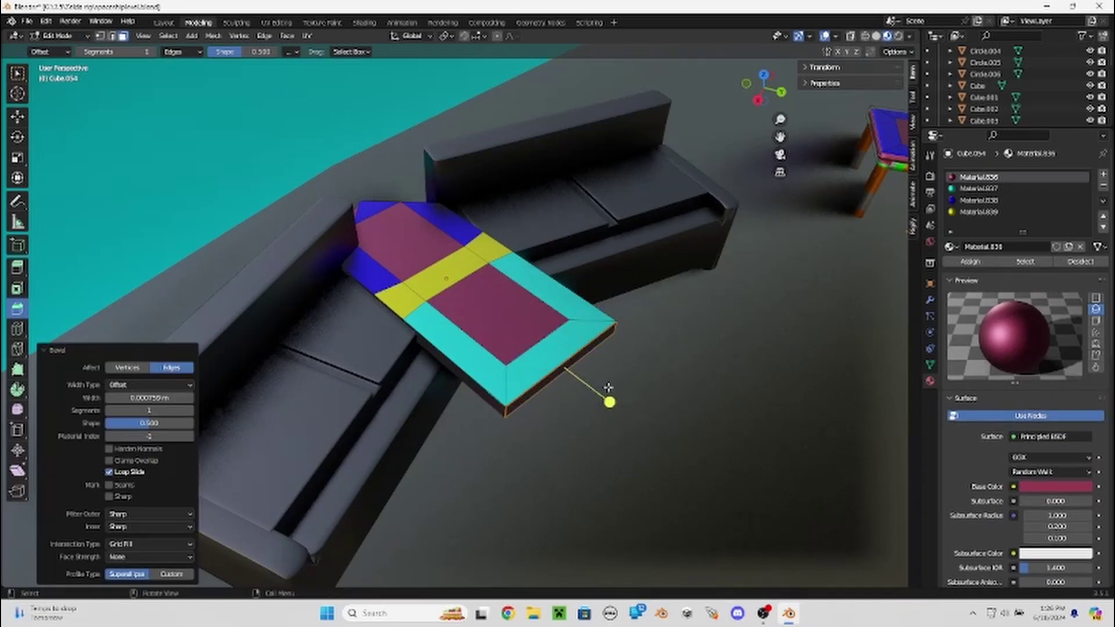
key("ctrl+z")
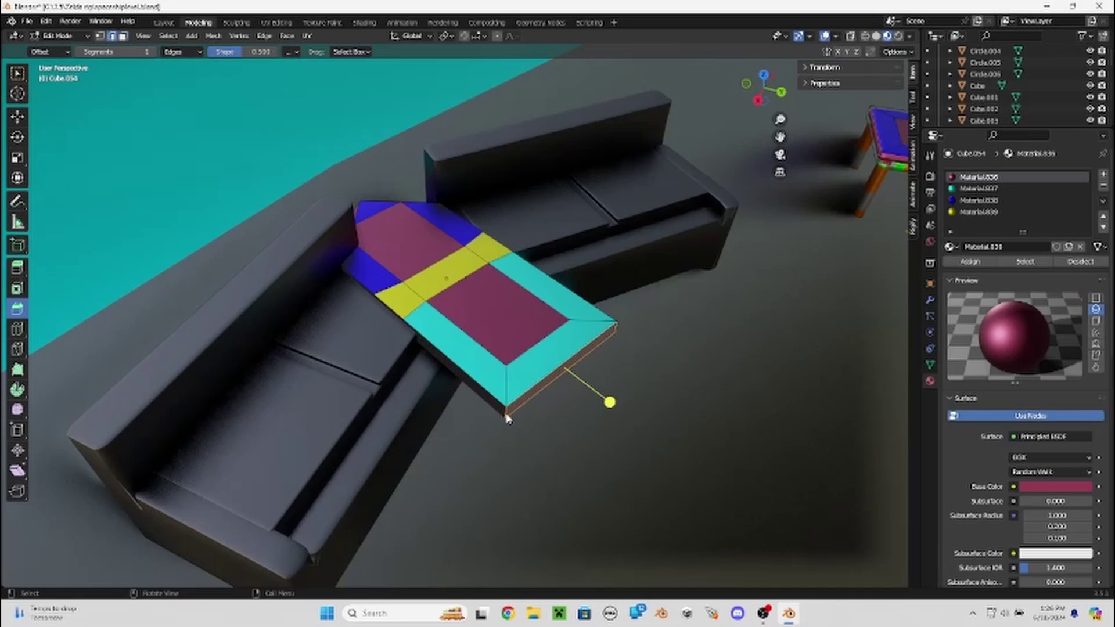
mouse_move(563, 397)
middle_mouse_down()
mouse_move(515, 394)
mouse_move(519, 423)
middle_mouse_up()
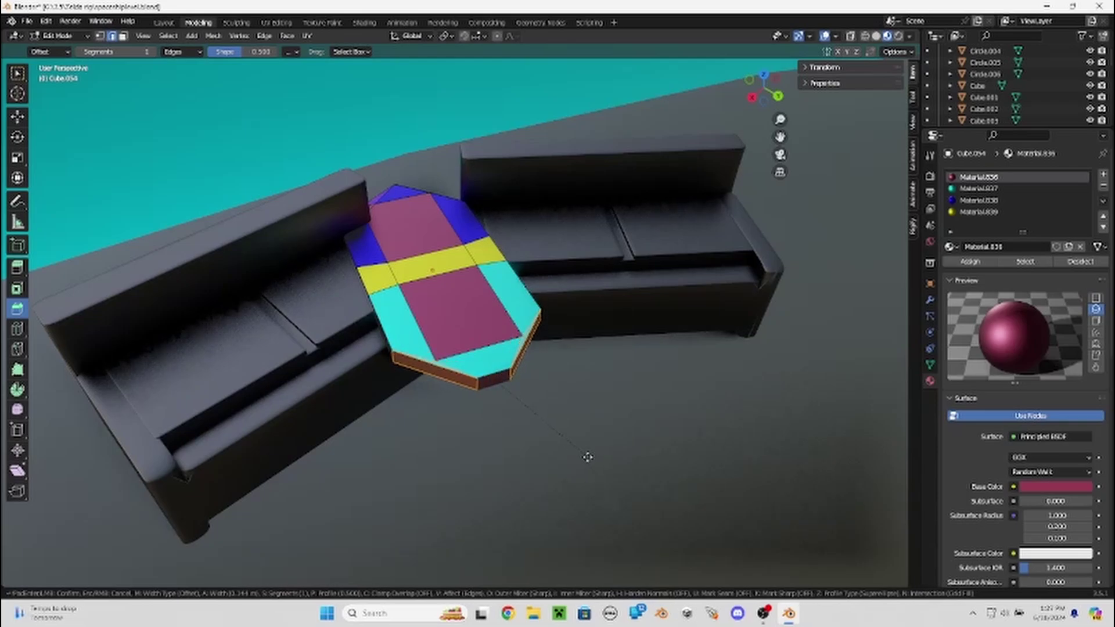
left_click(590, 460)
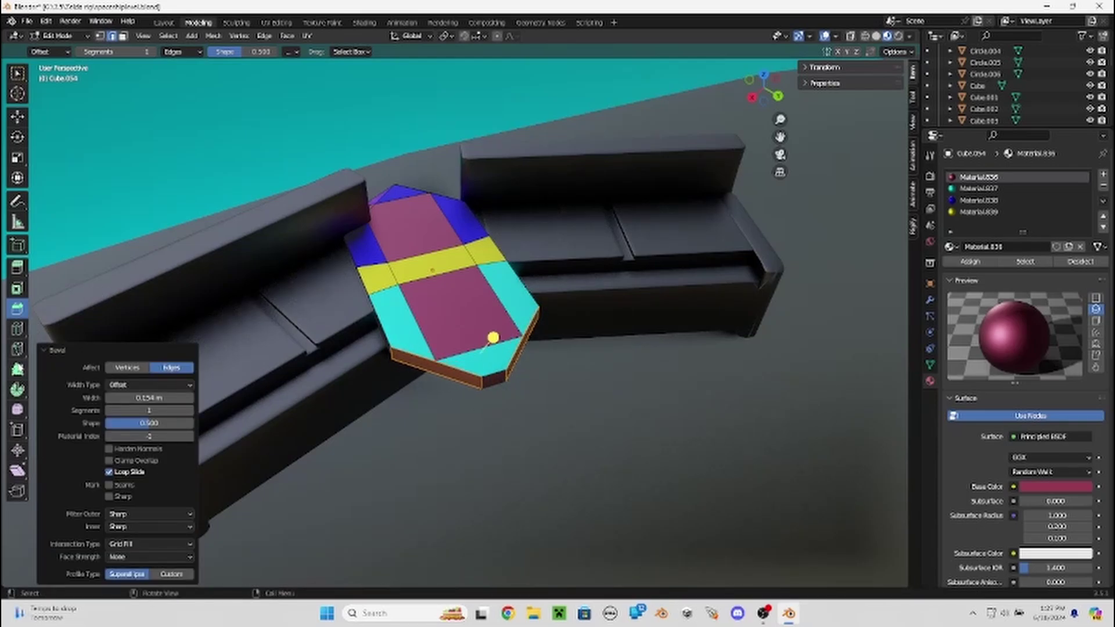
left_click(18, 177)
middle_click_drag(366, 260, 387, 275)
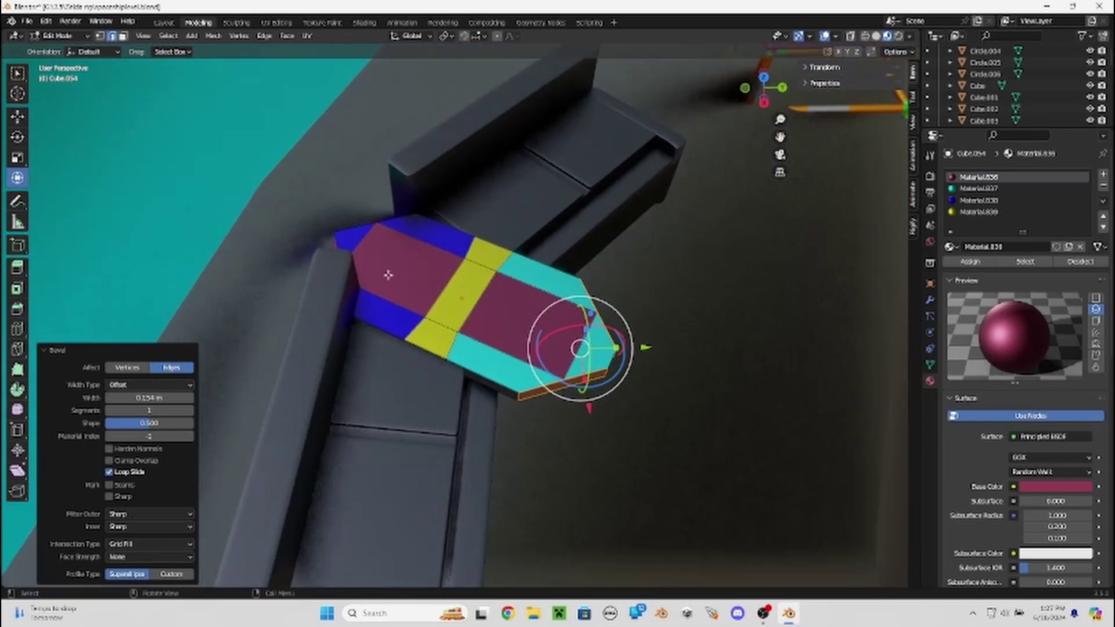
Leave Edit Mode, shorten the slab to 0.525 along Y and move it between the sofas.
key("Tab")
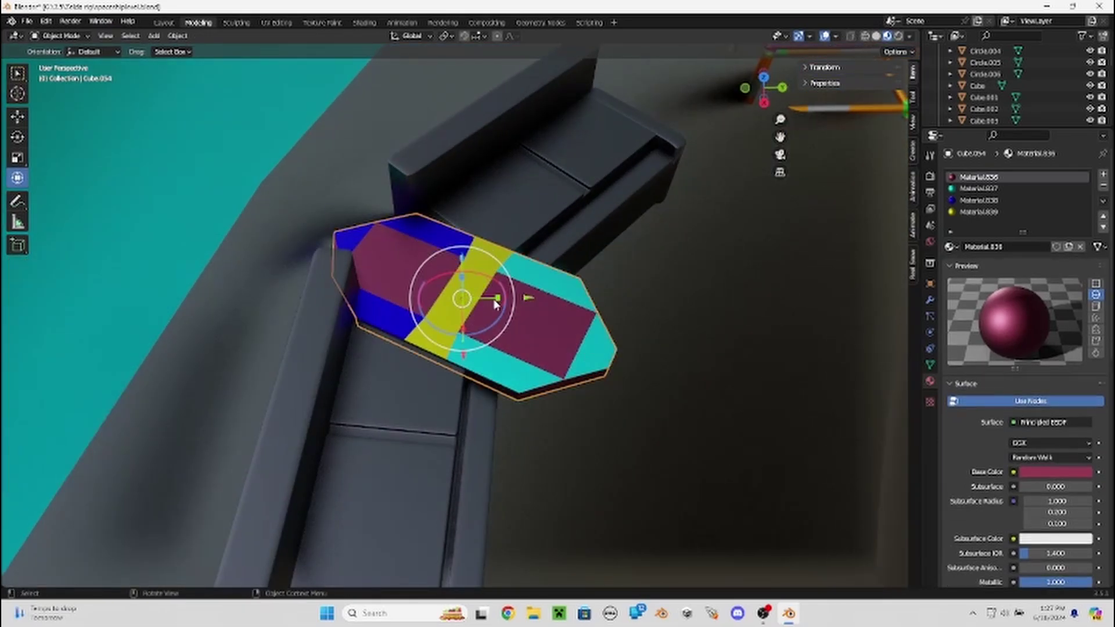
left_click_drag(498, 300, 481, 300)
middle_click_drag(481, 300, 438, 341)
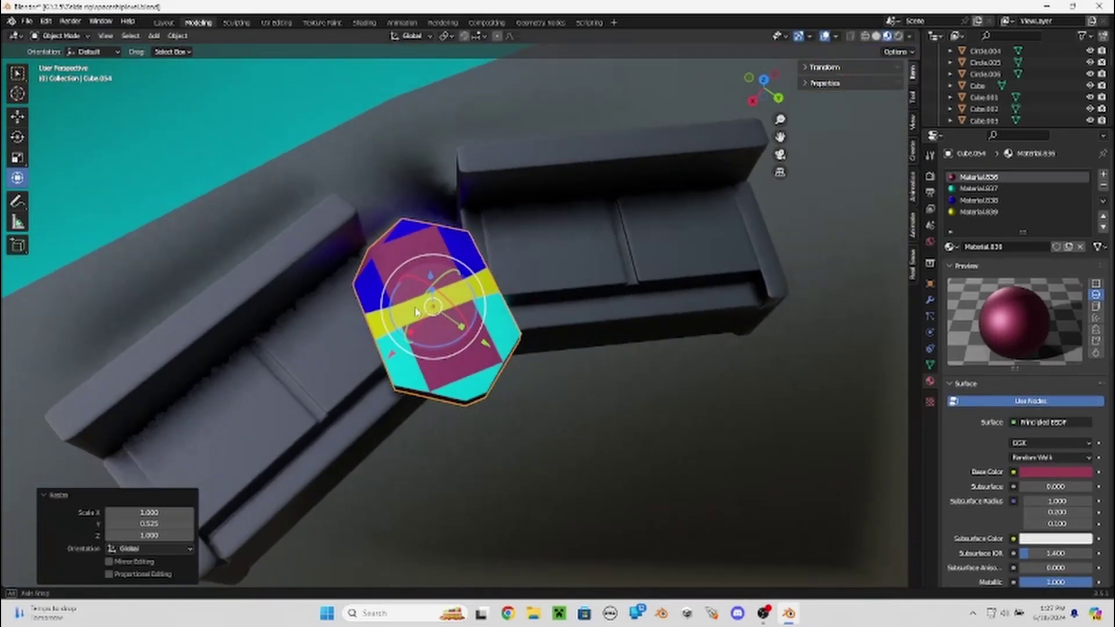
left_click_drag(429, 308, 428, 262)
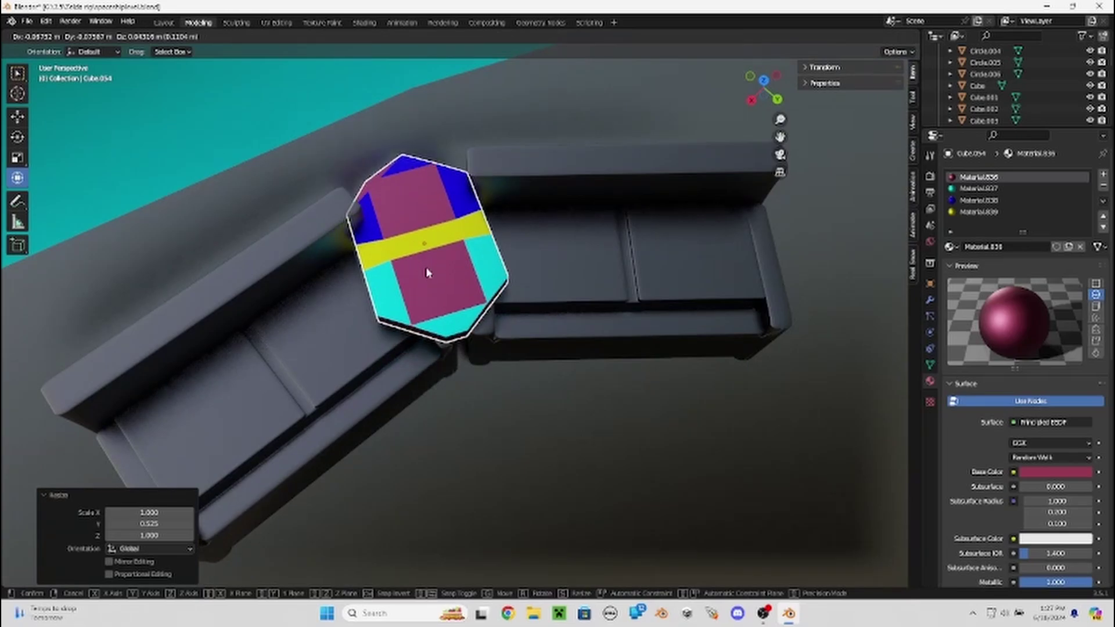
middle_click_drag(428, 262, 409, 251)
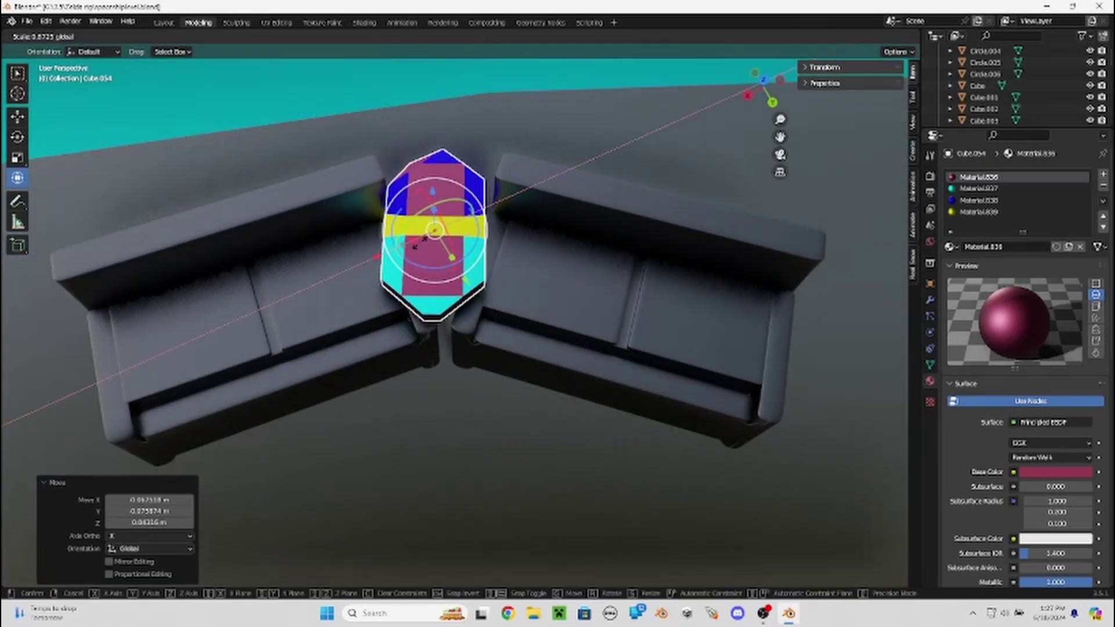
Scale the coffee table to 0.605 on X and 0.528 on Z, then lower it.
left_click_drag(376, 255, 401, 256)
mouse_move(401, 255)
middle_mouse_down()
mouse_move(397, 158)
mouse_move(453, 353)
middle_mouse_up()
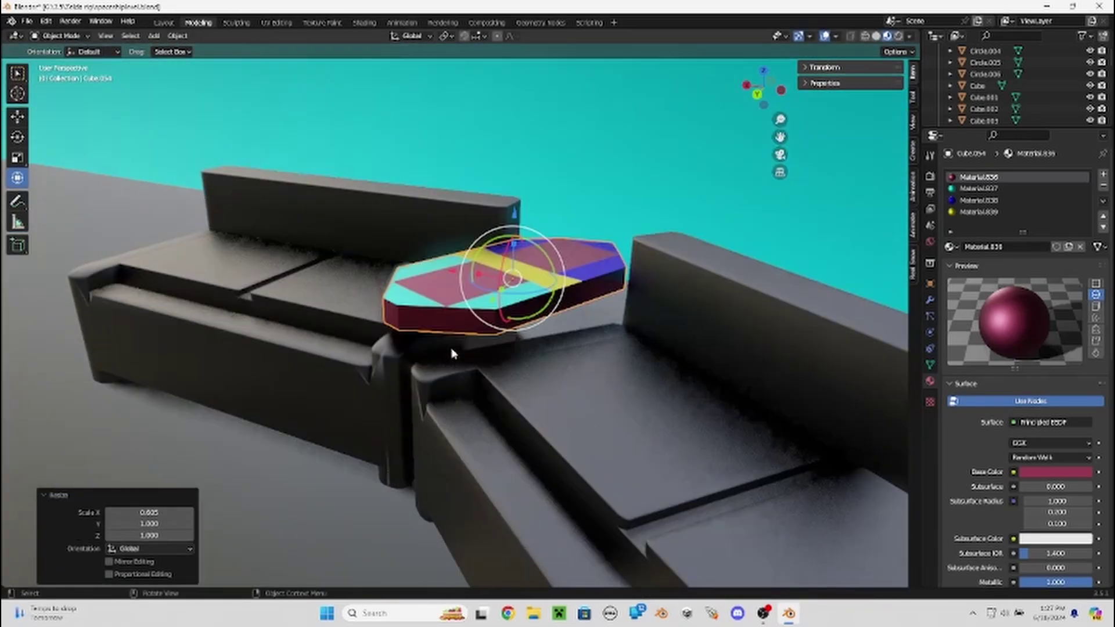
left_click_drag(514, 244, 513, 255)
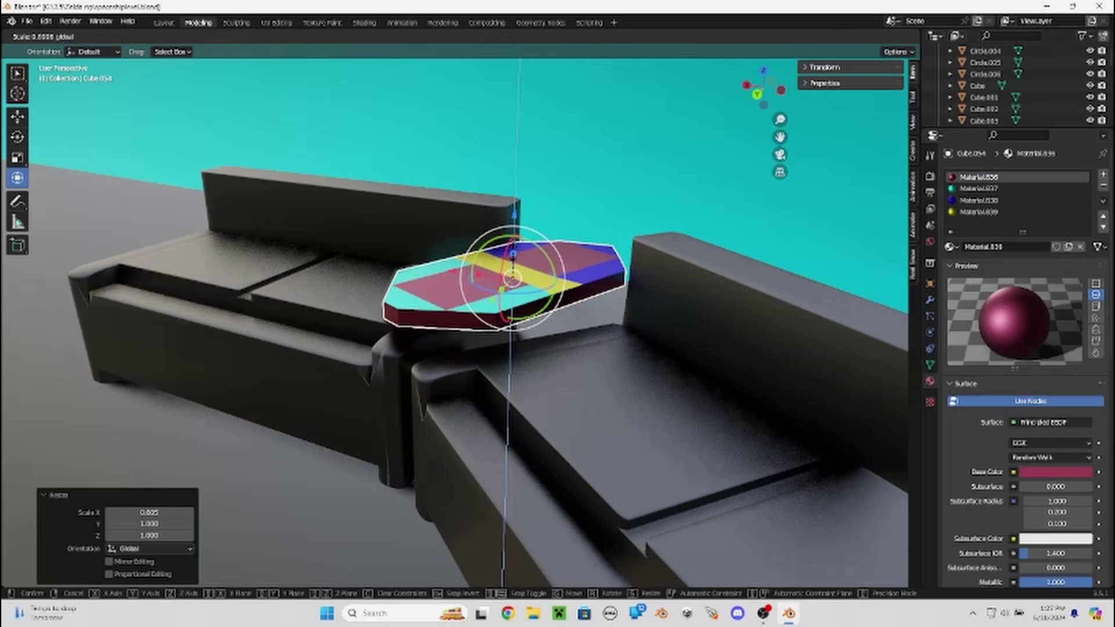
left_click(515, 255)
middle_click_drag(515, 258, 511, 268)
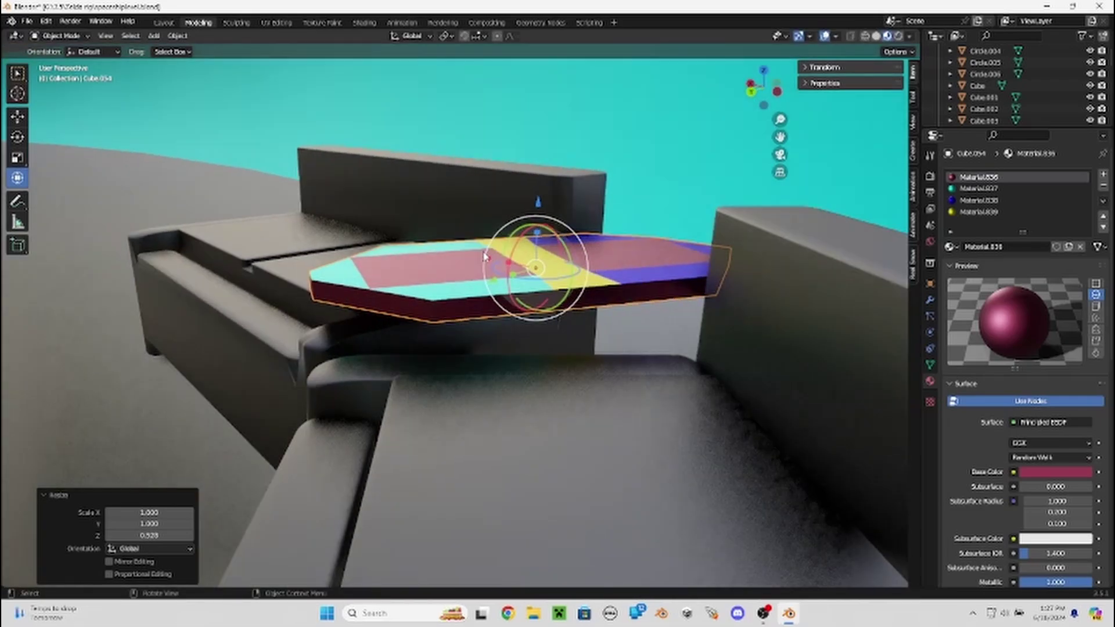
left_click_drag(511, 269, 537, 297)
left_click(539, 298)
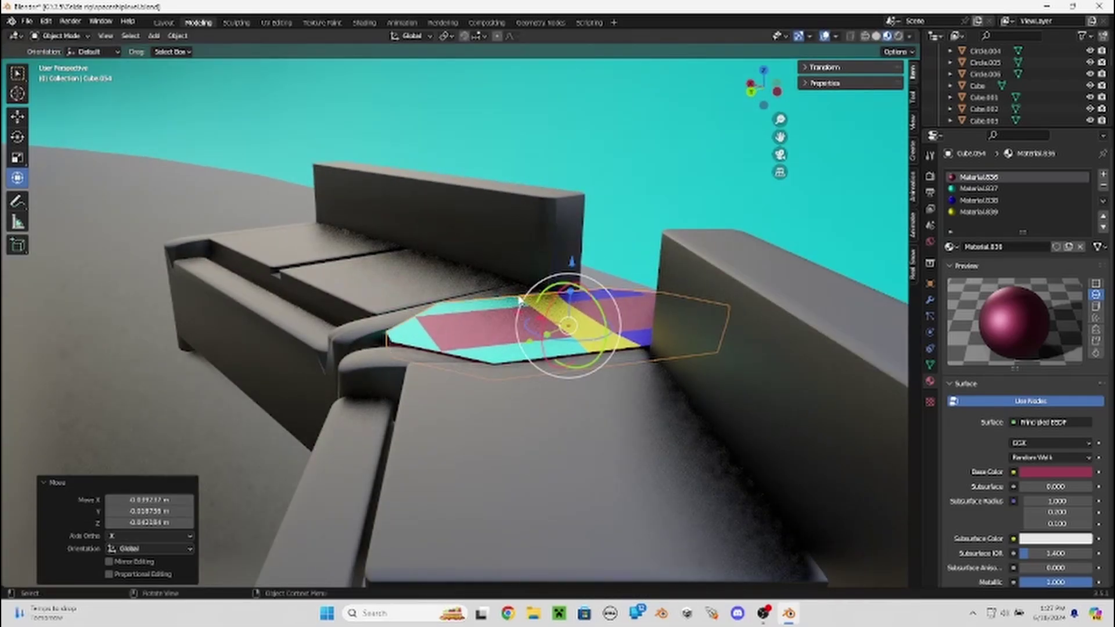
mouse_move(539, 299)
middle_mouse_down()
mouse_move(392, 295)
mouse_move(471, 306)
mouse_move(470, 367)
middle_mouse_up()
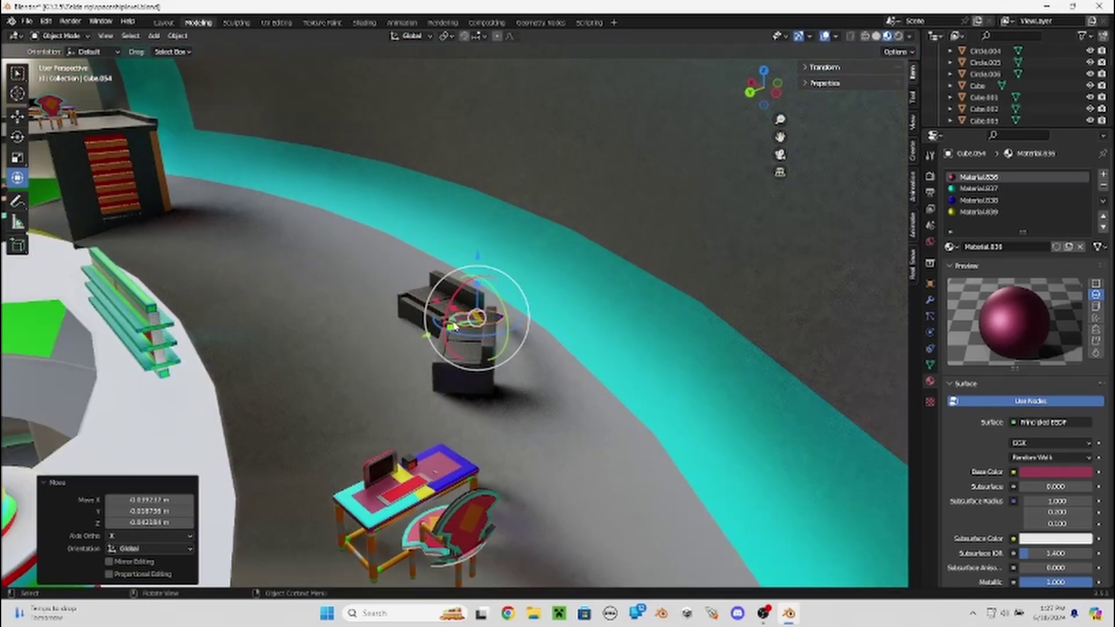
Copy the orange striped desk leg cylinder and paste a copy near the sofas.
scroll(470, 367, "up", 3)
scroll(489, 411, "up", 3)
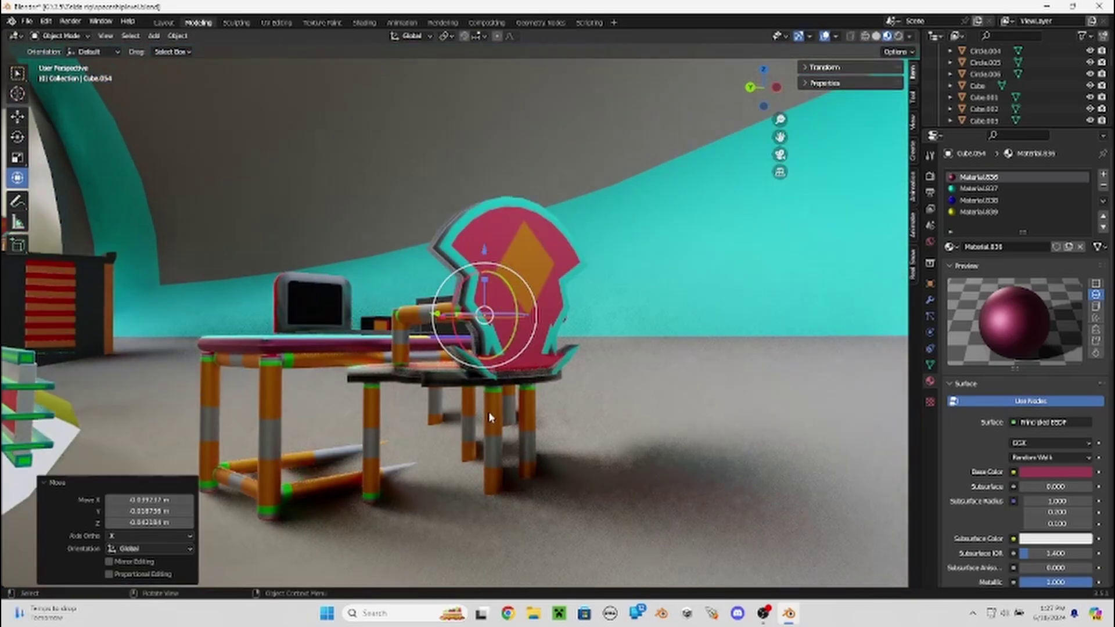
left_click(515, 366)
key("KP_Decimal")
middle_click_drag(605, 414, 578, 353)
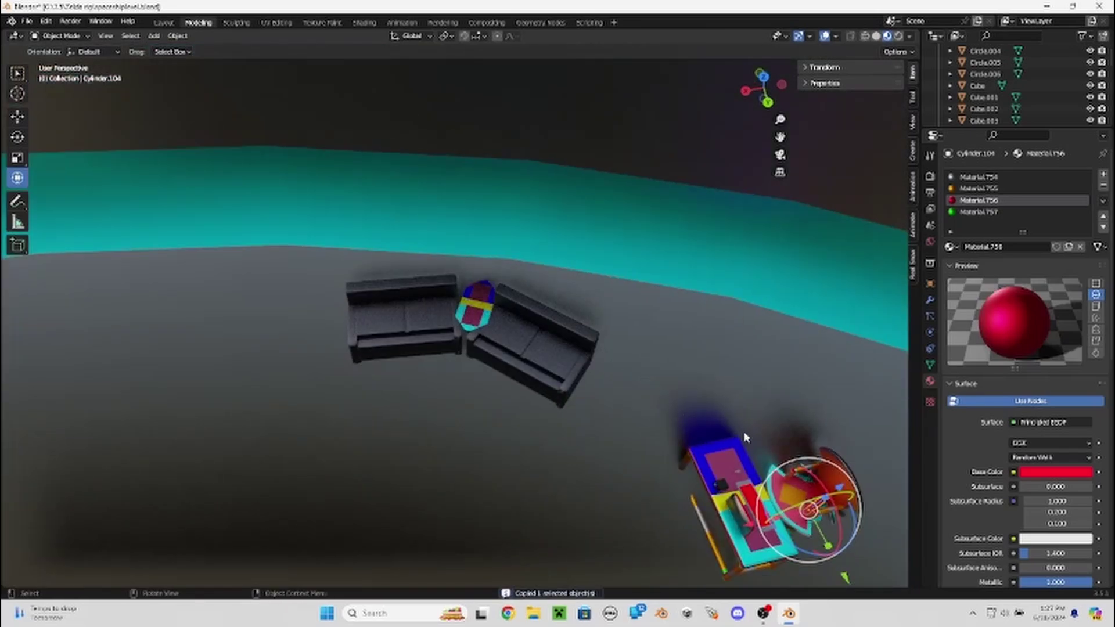
key("ctrl+v")
key("g")
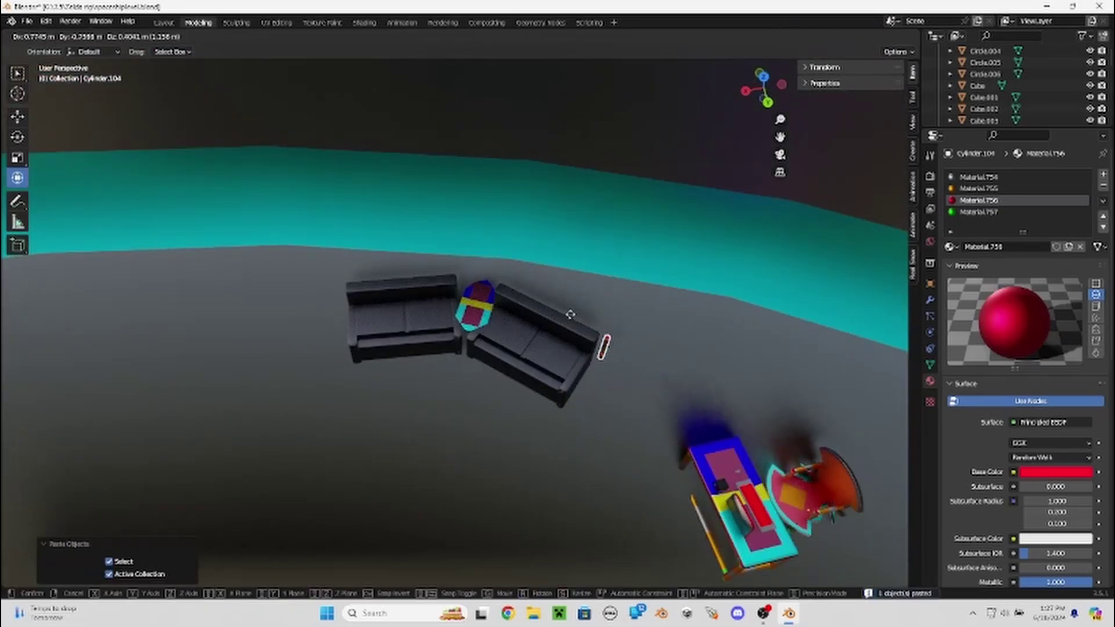
left_click(571, 314)
Place the leg copy beside the sofa and shorten it to 0.639 on Z.
mouse_move(571, 314)
middle_mouse_down()
mouse_move(468, 281)
mouse_move(464, 236)
middle_mouse_up()
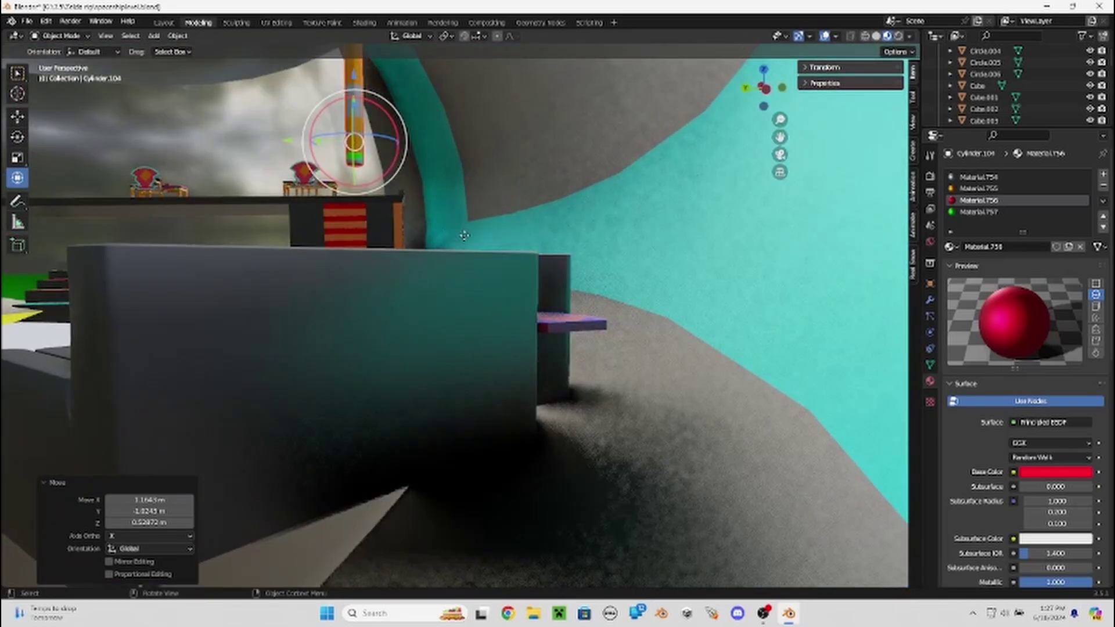
key("g")
left_click(635, 407)
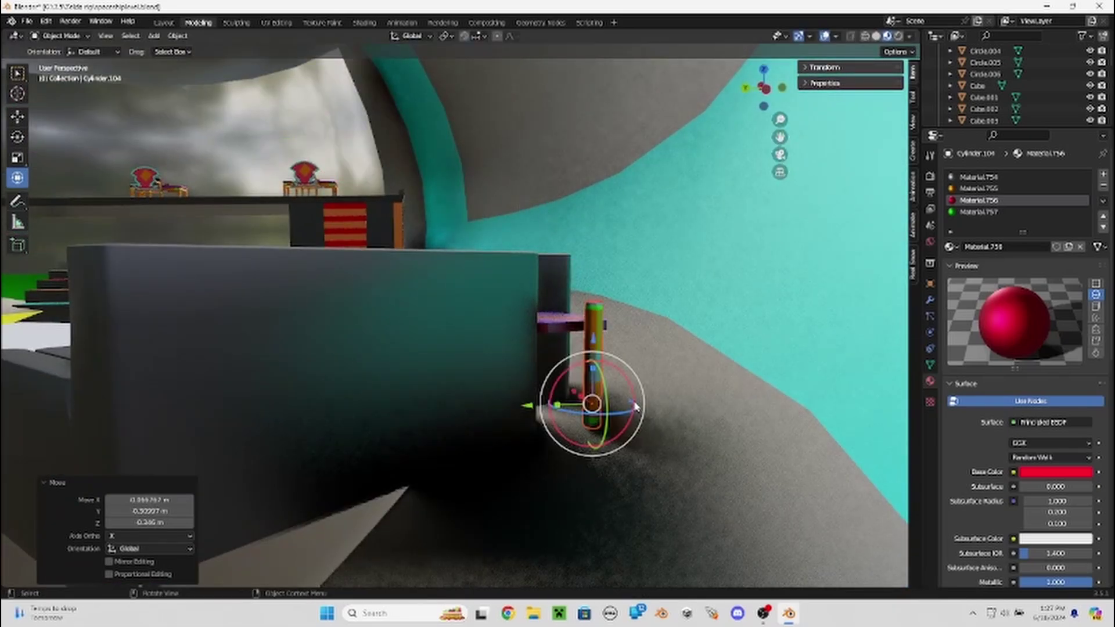
mouse_move(635, 406)
middle_mouse_down()
mouse_move(587, 385)
mouse_move(625, 396)
mouse_move(580, 403)
mouse_move(562, 424)
mouse_move(506, 356)
mouse_move(498, 403)
mouse_move(437, 486)
mouse_move(486, 367)
mouse_move(511, 373)
middle_mouse_up()
key("s")
key("z")
left_click(581, 406)
Nudge the cylinder along X and Y to sit beneath the coffee table.
key("g")
left_click(545, 376)
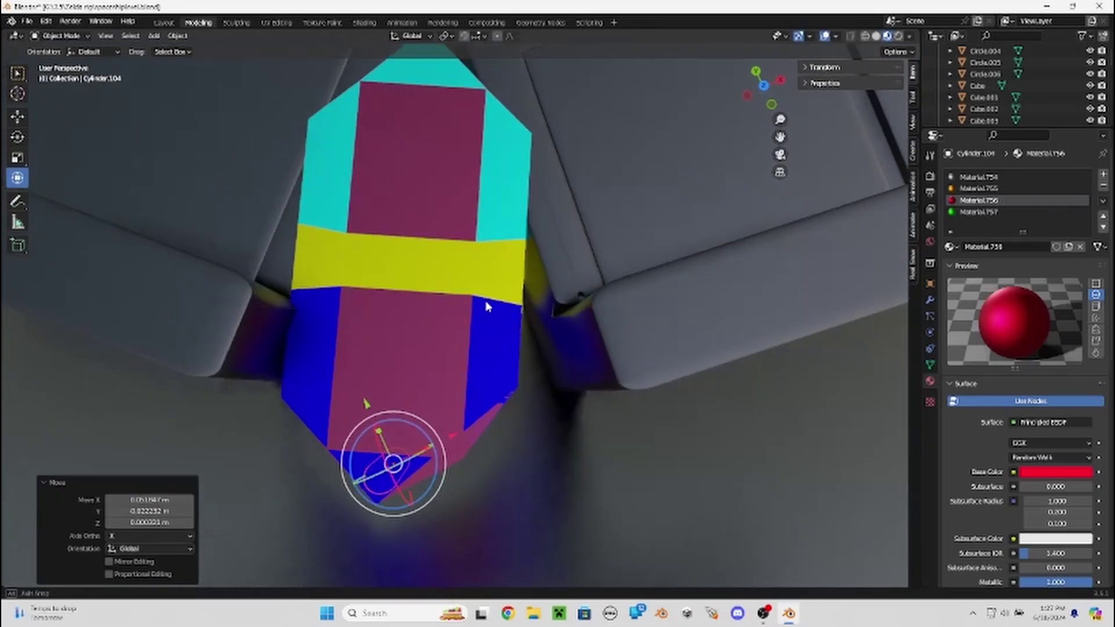
middle_click_drag(552, 306, 505, 244)
middle_click_drag(389, 297, 346, 384)
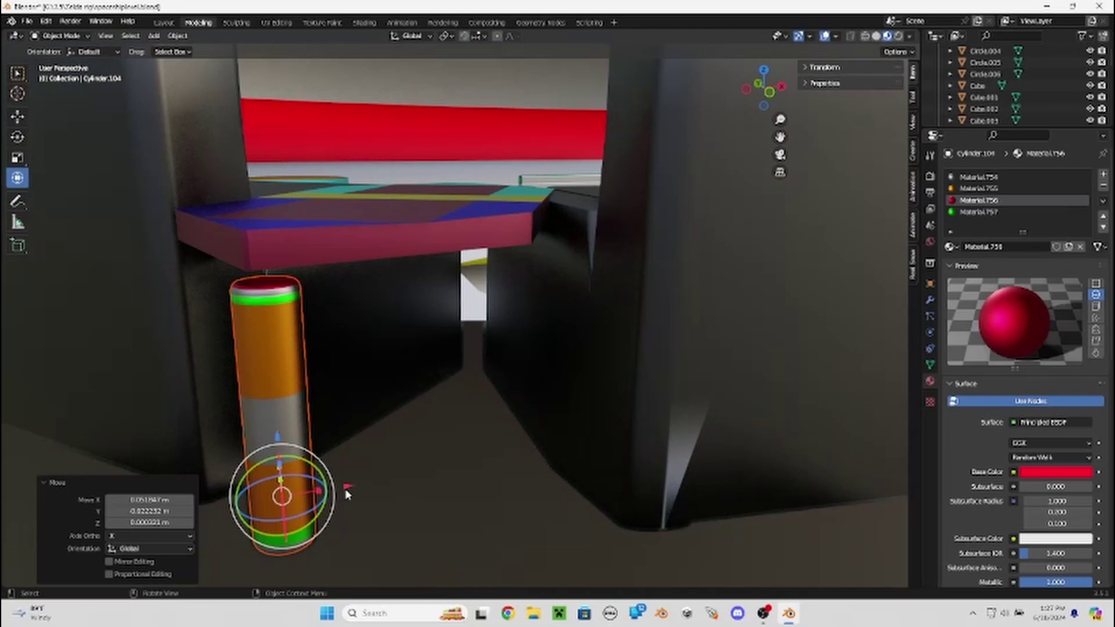
left_click_drag(347, 494, 351, 485)
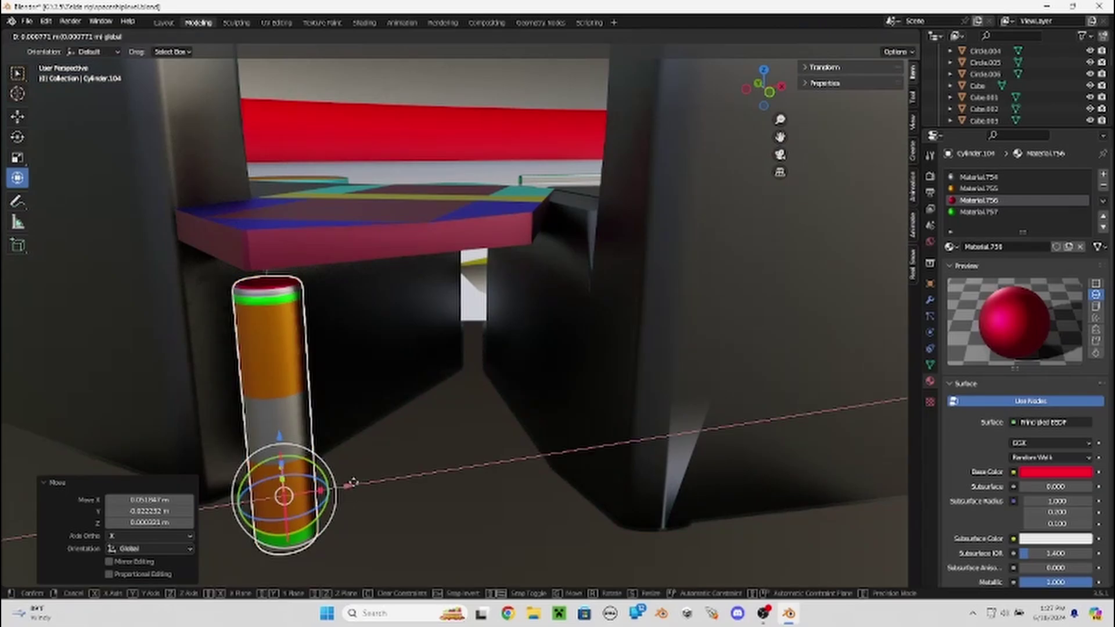
middle_click_drag(351, 486, 301, 478)
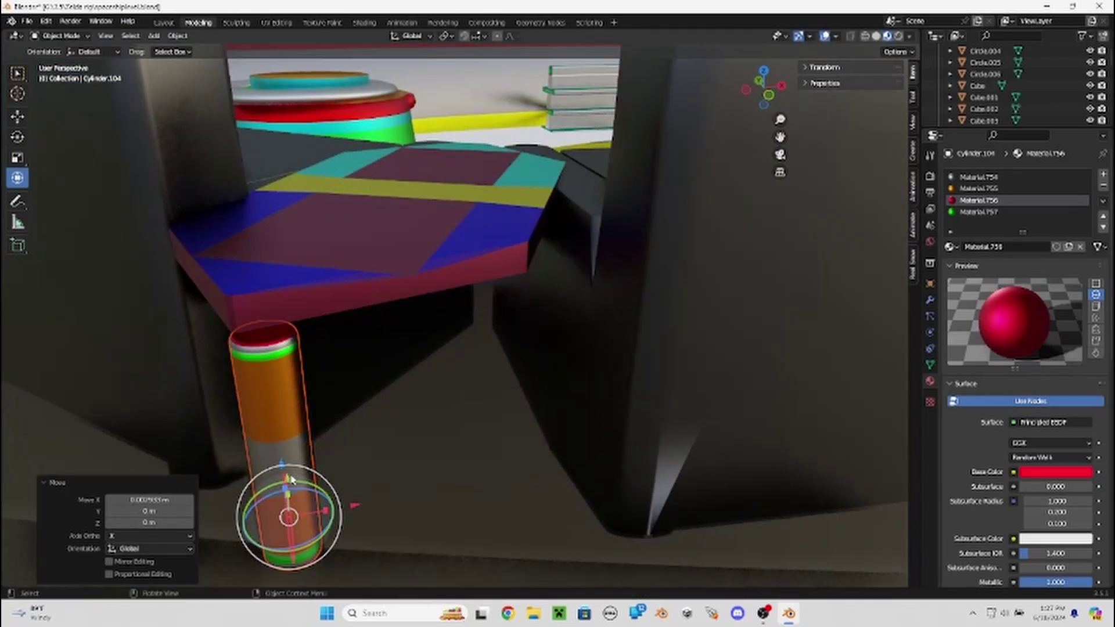
left_click_drag(294, 471, 295, 456)
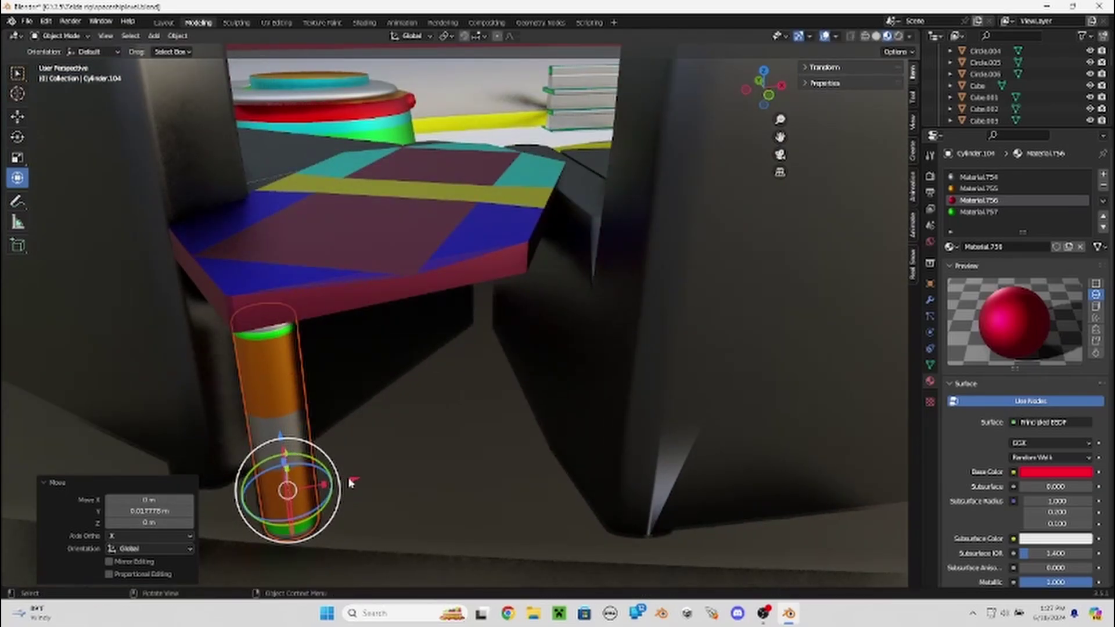
left_click_drag(350, 479, 337, 477)
mouse_move(337, 476)
middle_mouse_down()
mouse_move(311, 393)
mouse_move(283, 386)
middle_mouse_up()
left_click_drag(276, 379, 275, 429)
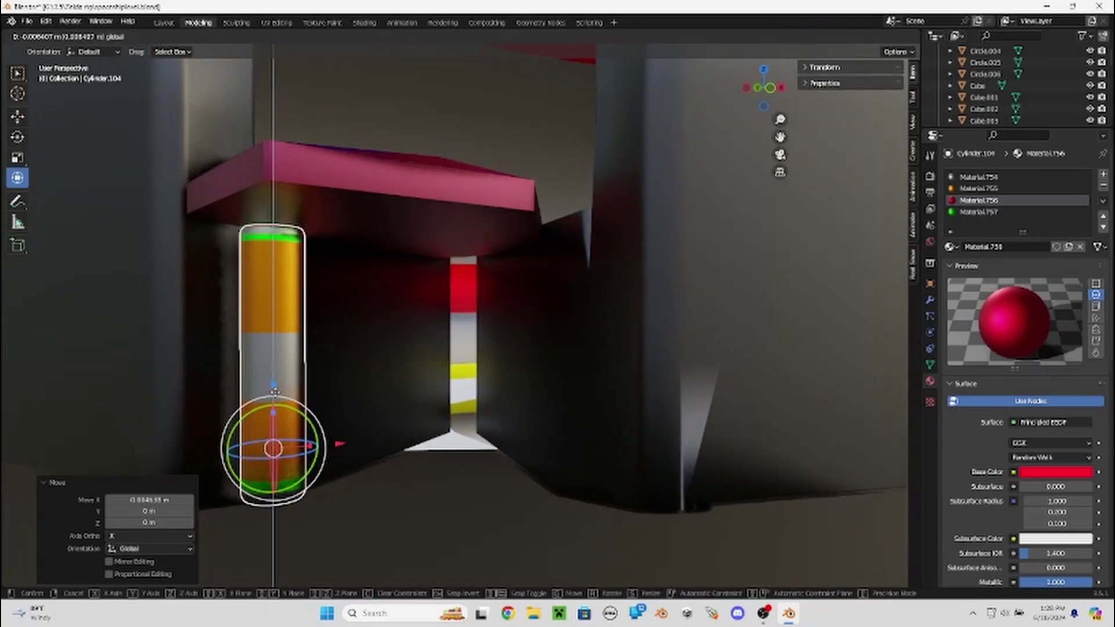
Stretch the leg to 1.176 on Z to meet the table underside and fine-tune its position.
key("s")
key("z")
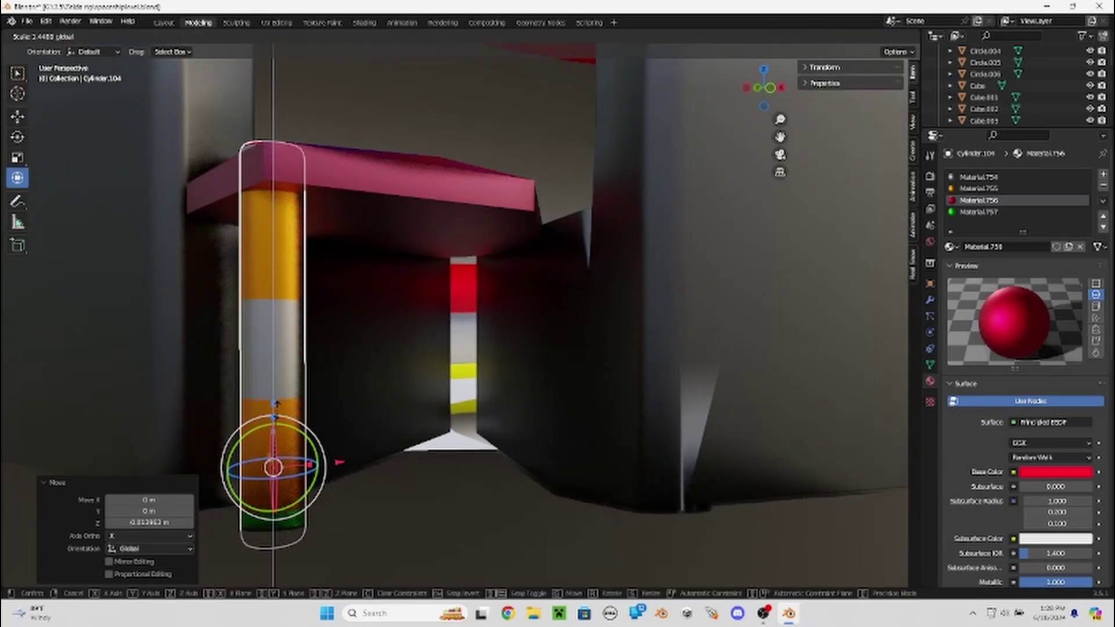
left_click(288, 419)
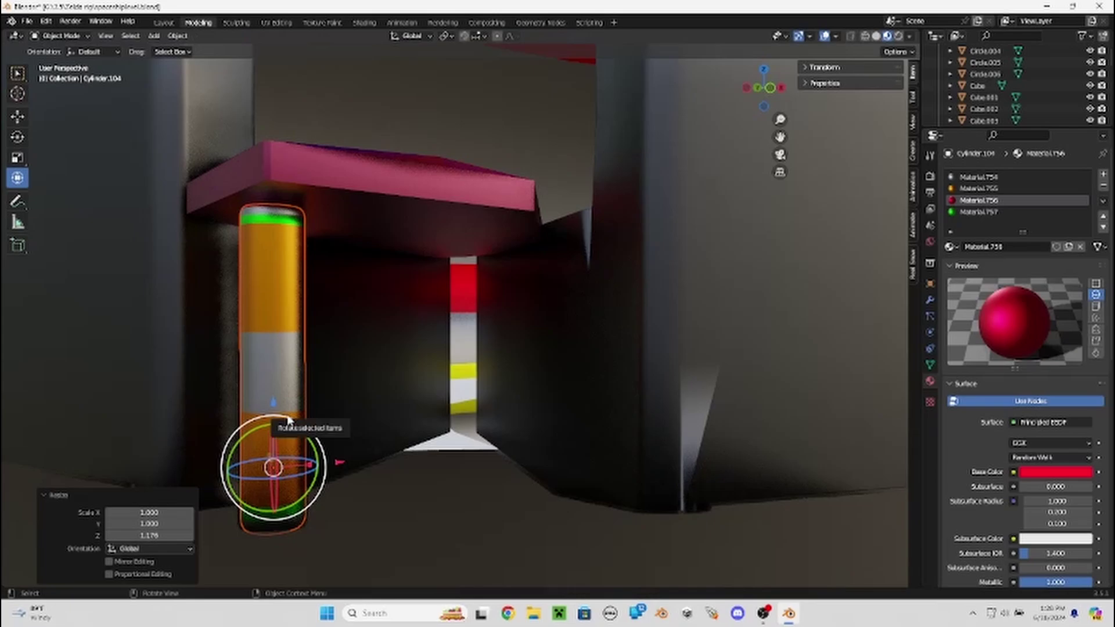
middle_click_drag(293, 343, 308, 404)
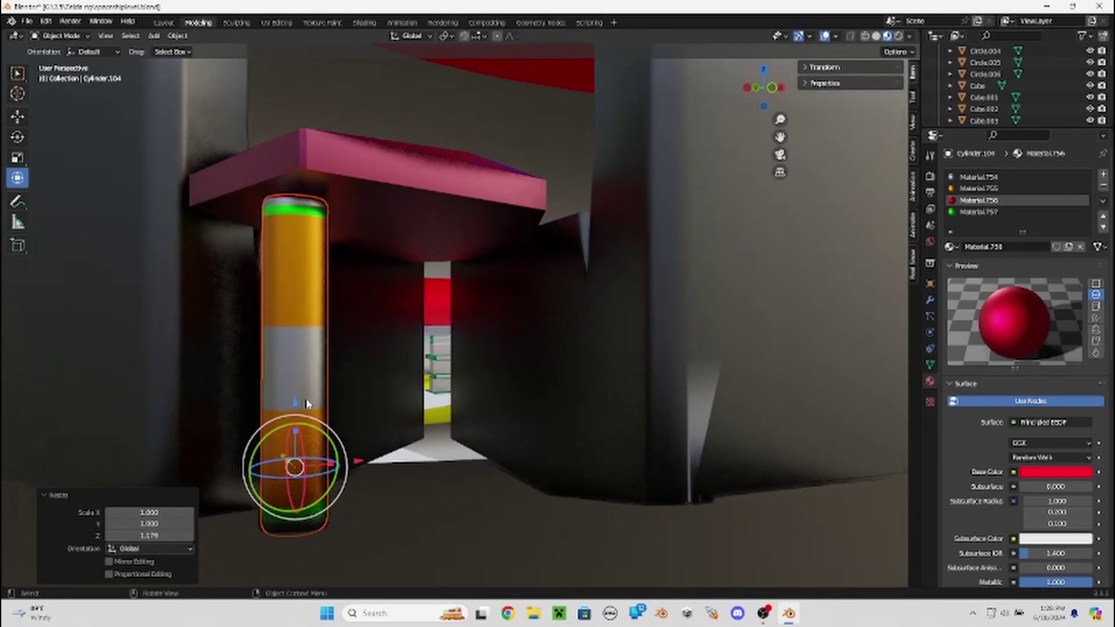
key("s")
key("z")
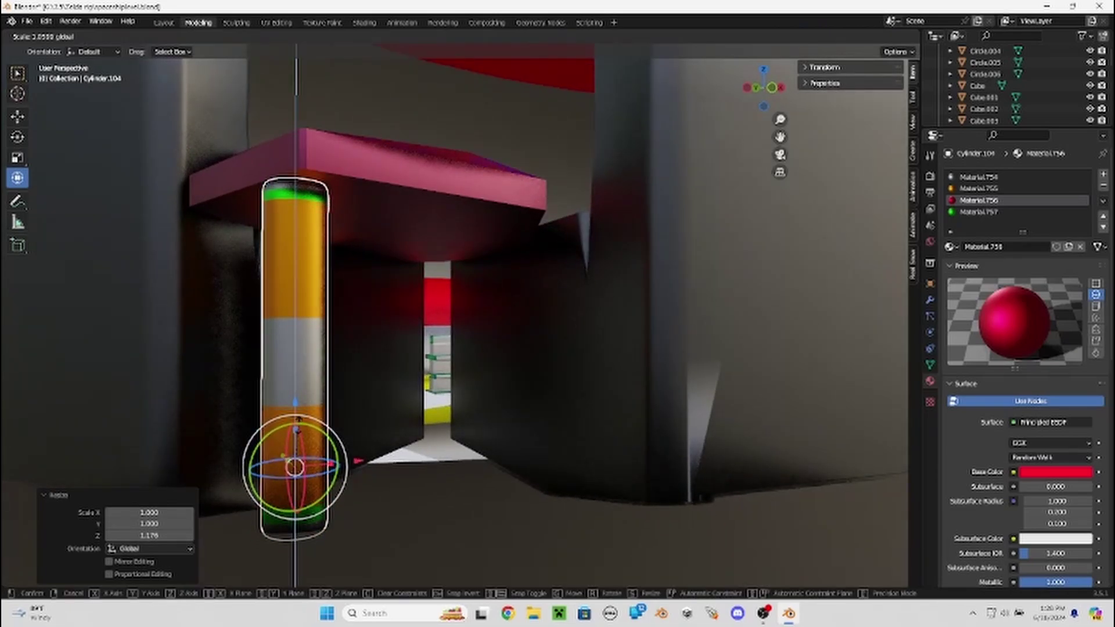
key("Escape")
left_click_drag(358, 460, 376, 453)
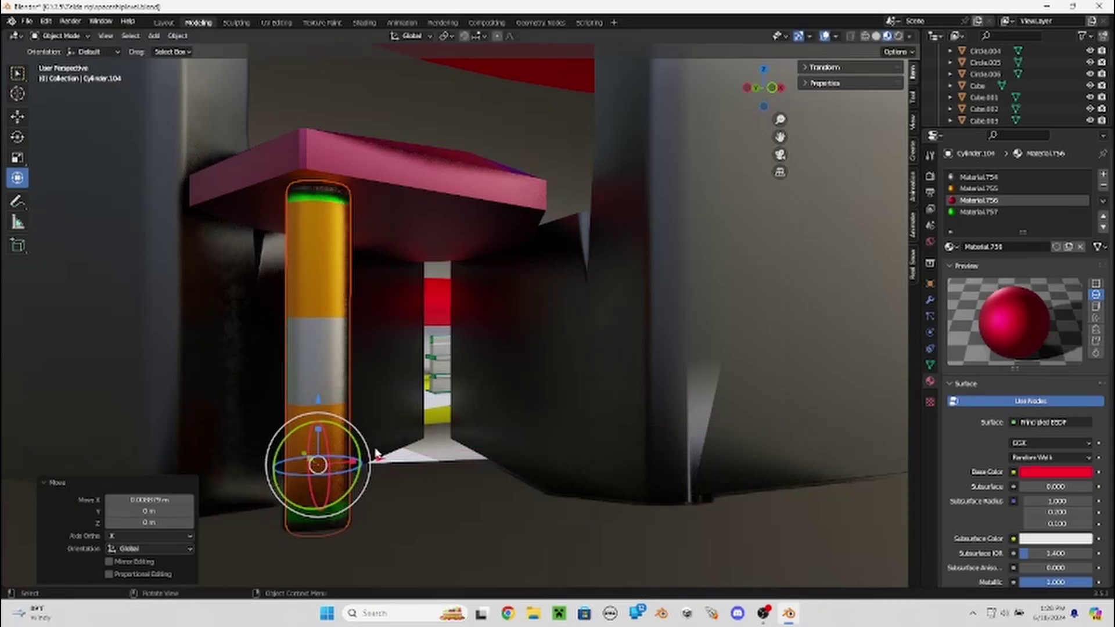
middle_click_drag(376, 453, 485, 487)
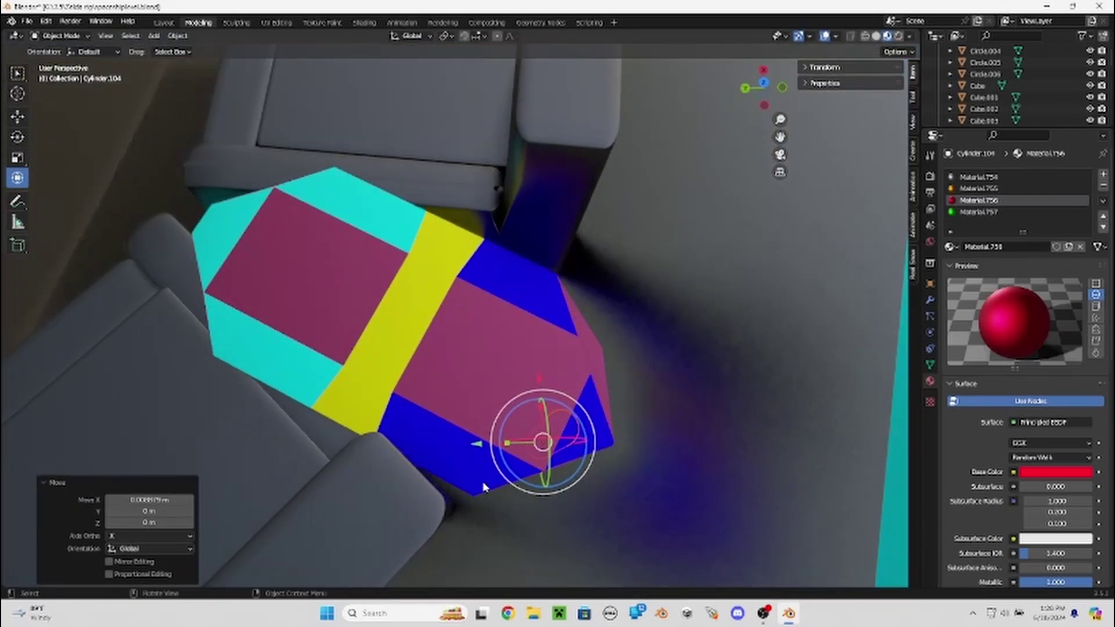
left_click_drag(478, 445, 484, 441)
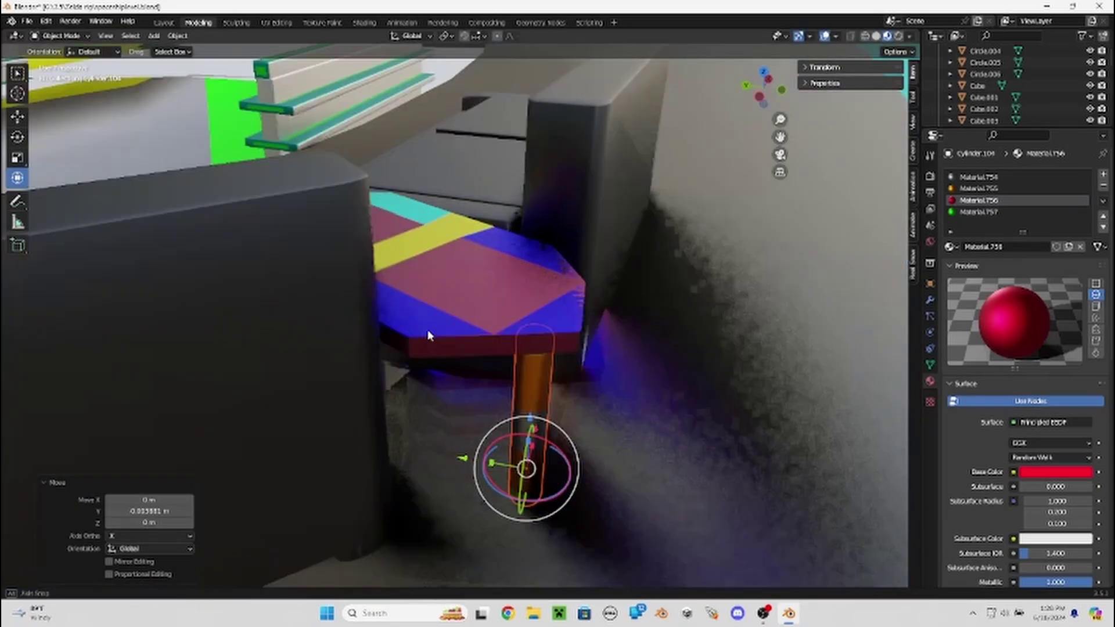
mouse_move(428, 329)
middle_mouse_down()
mouse_move(398, 377)
mouse_move(519, 358)
mouse_move(611, 374)
mouse_move(507, 349)
mouse_move(603, 361)
mouse_move(468, 345)
mouse_move(498, 305)
middle_mouse_up()
scroll(399, 377, "down", 5)
scroll(519, 358, "down", 3)
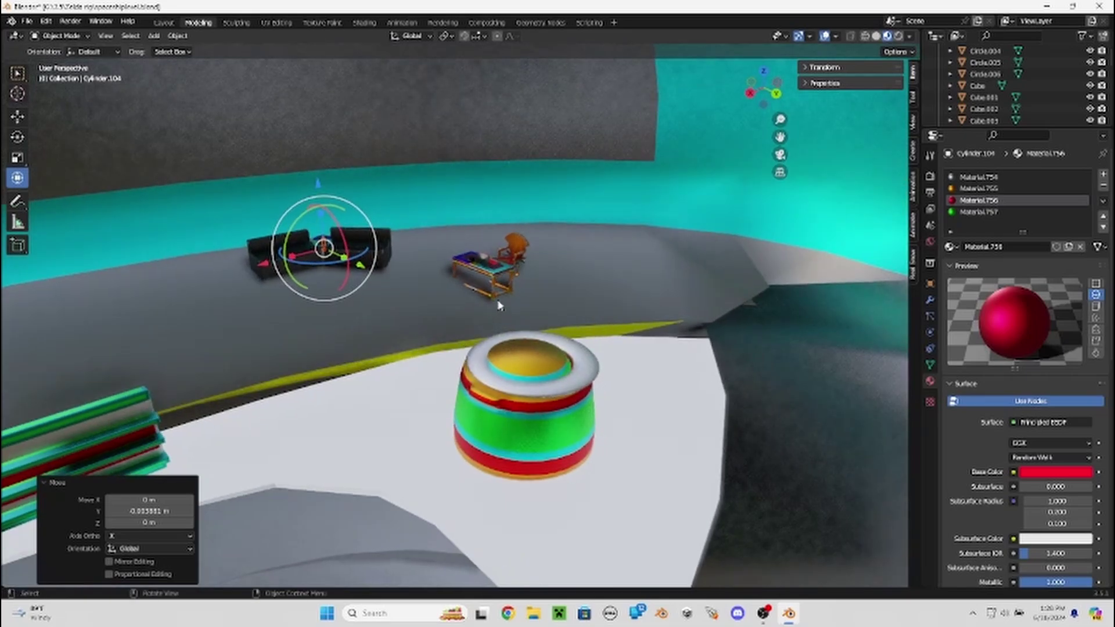
Select both black sofa pieces and paste a copy into the lounge.
left_click(381, 244)
middle_click_drag(381, 244, 388, 262)
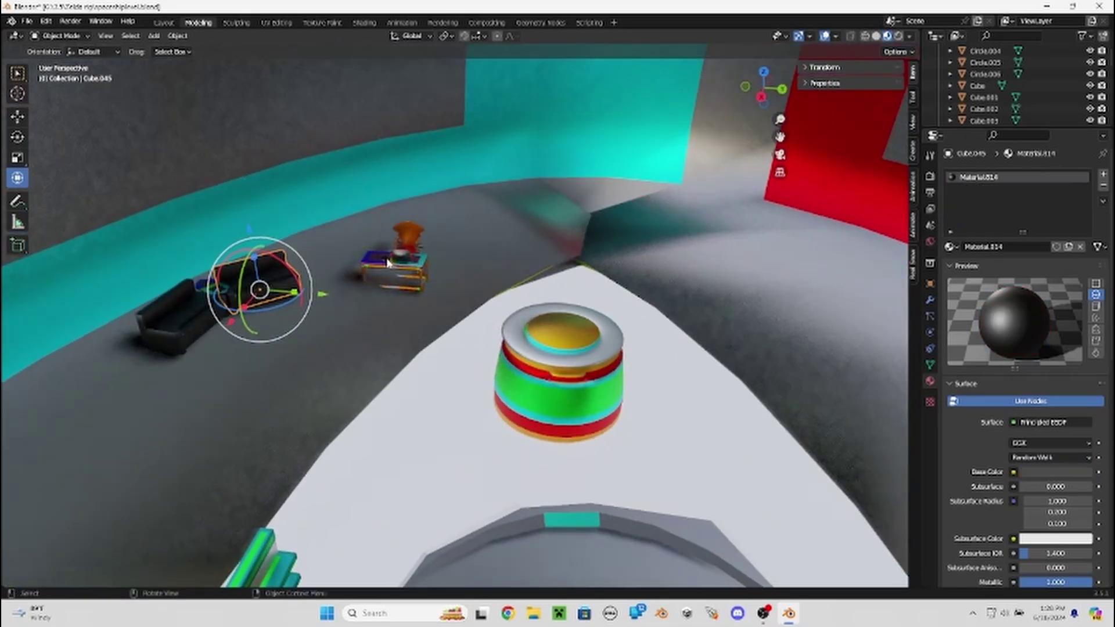
scroll(272, 277, "up", 3)
mouse_move(398, 338)
middle_mouse_down()
mouse_move(318, 303)
mouse_move(372, 299)
middle_mouse_up()
scroll(77, 234, "up", 3)
scroll(225, 267, "down", 5)
left_click(294, 311)
key("ctrl+v")
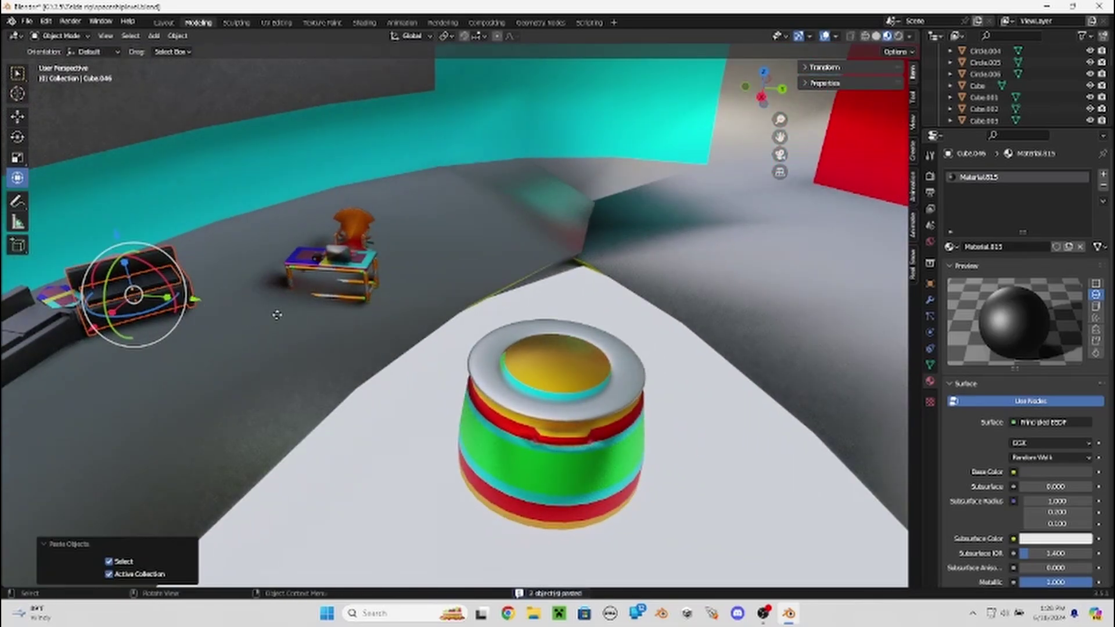
key("g")
left_click(915, 402)
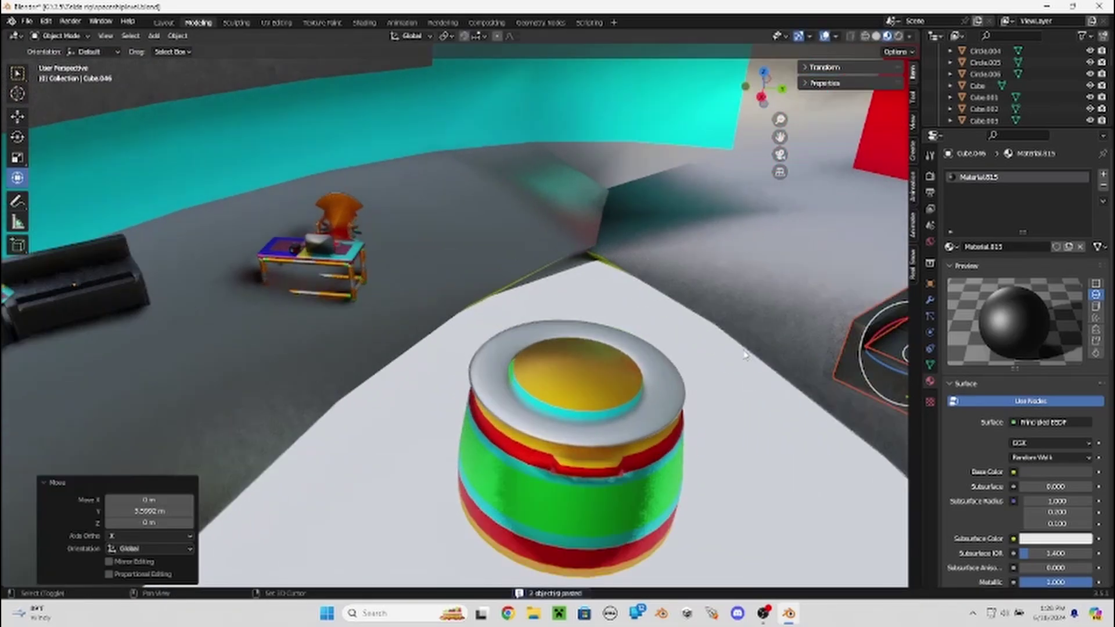
Rotate the sofa copy, move it into place and lower it onto the floor.
middle_click_drag(915, 402, 602, 261)
left_click_drag(602, 261, 574, 279)
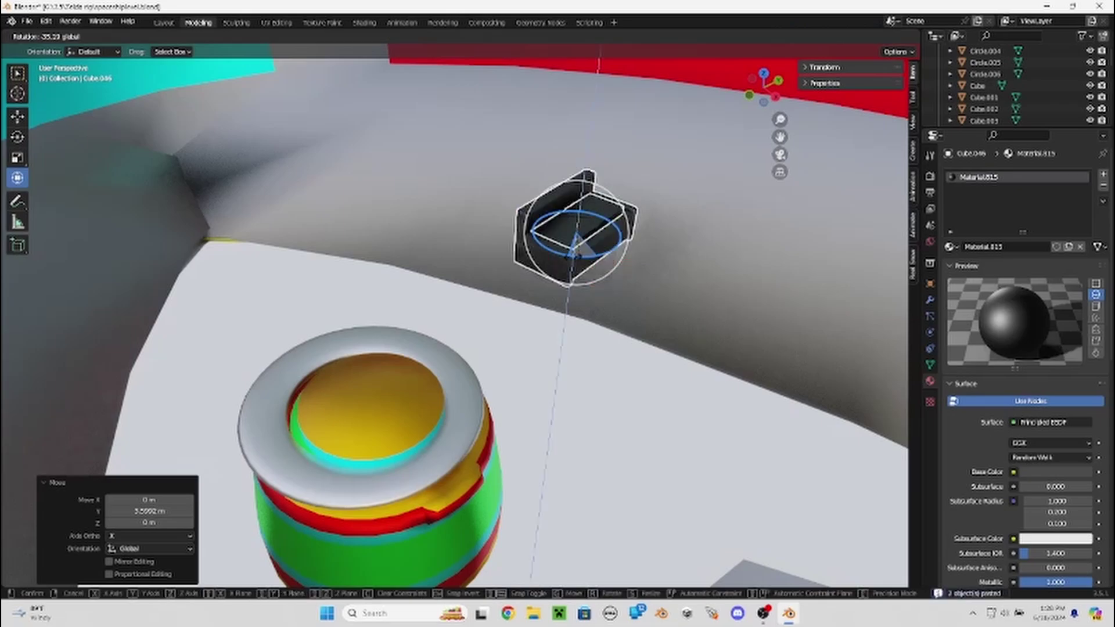
left_click_drag(444, 258, 446, 260)
mouse_move(446, 260)
middle_mouse_down()
mouse_move(599, 279)
mouse_move(549, 273)
middle_mouse_up()
key("g")
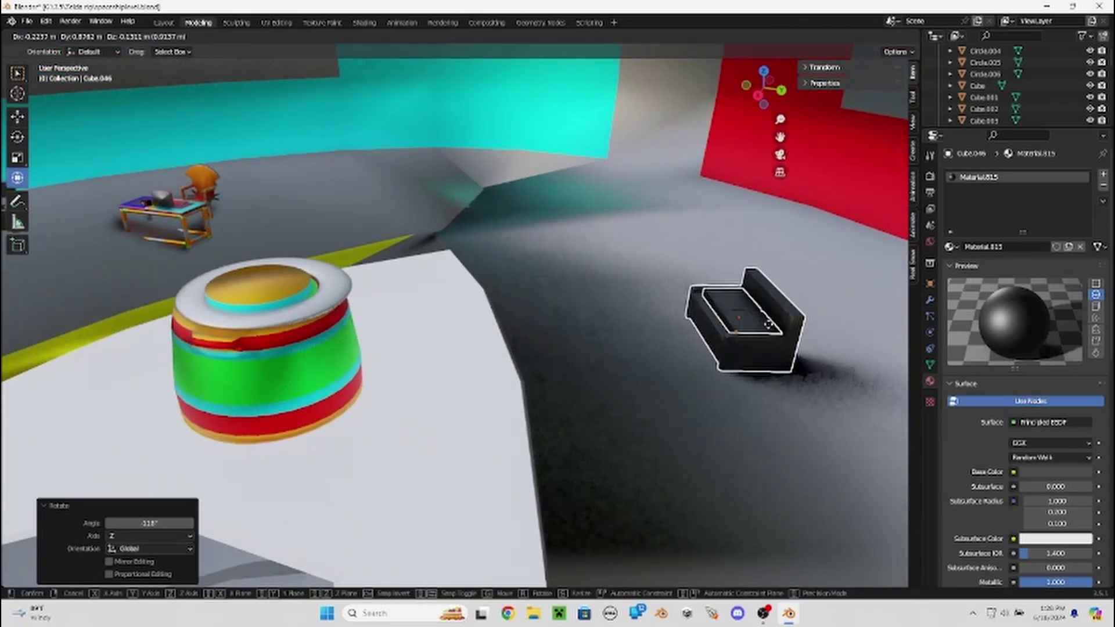
left_click(776, 301)
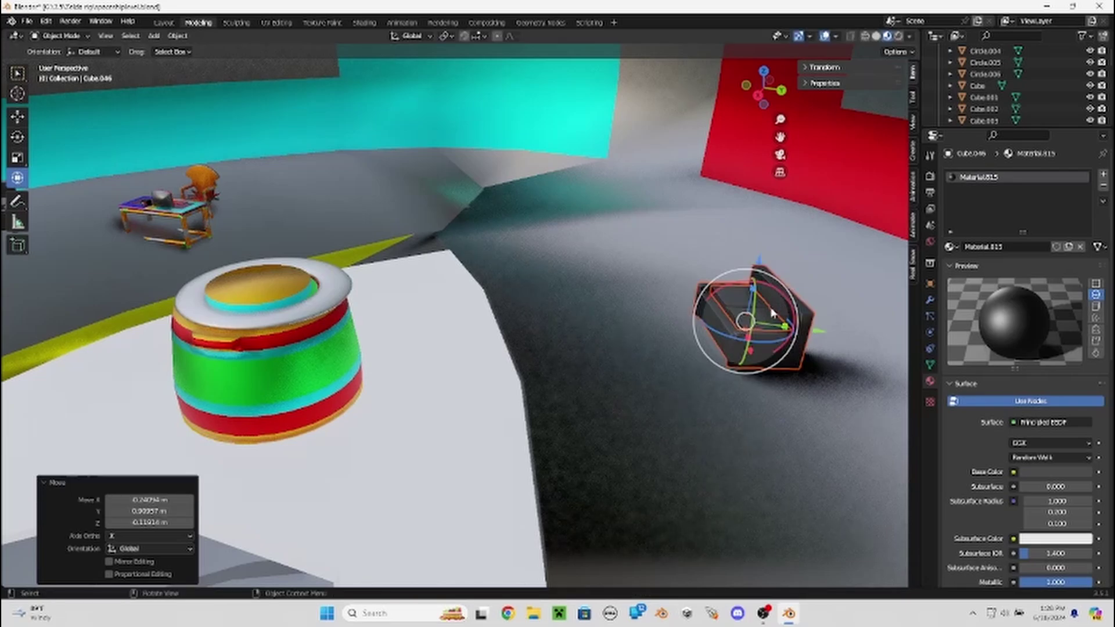
scroll(772, 348, "up", 3)
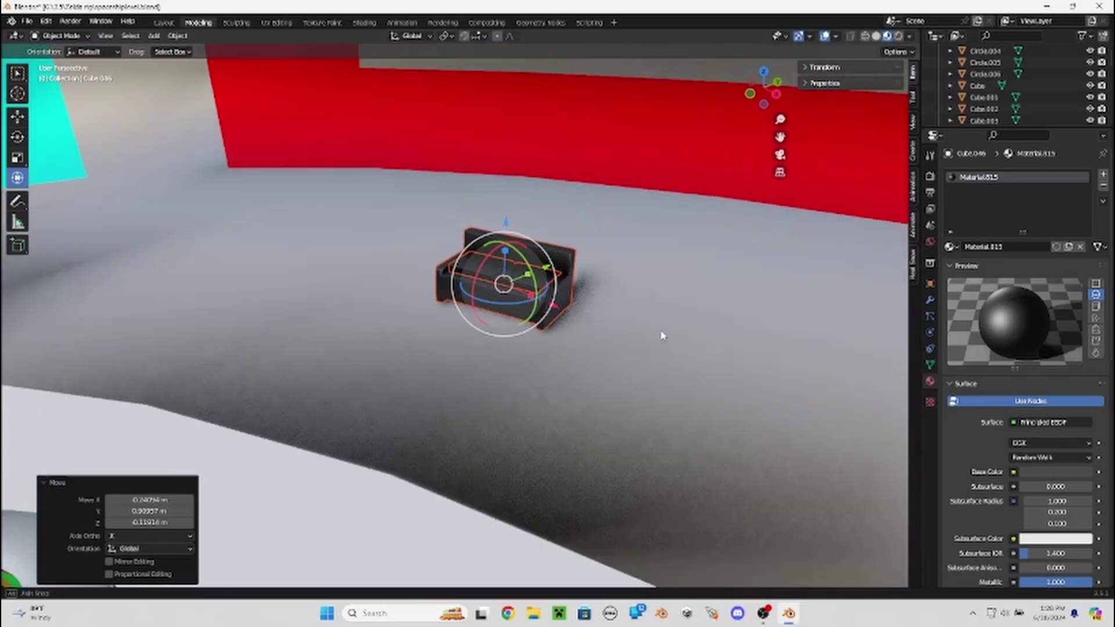
mouse_move(772, 349)
middle_mouse_down()
mouse_move(588, 311)
mouse_move(566, 230)
middle_mouse_up()
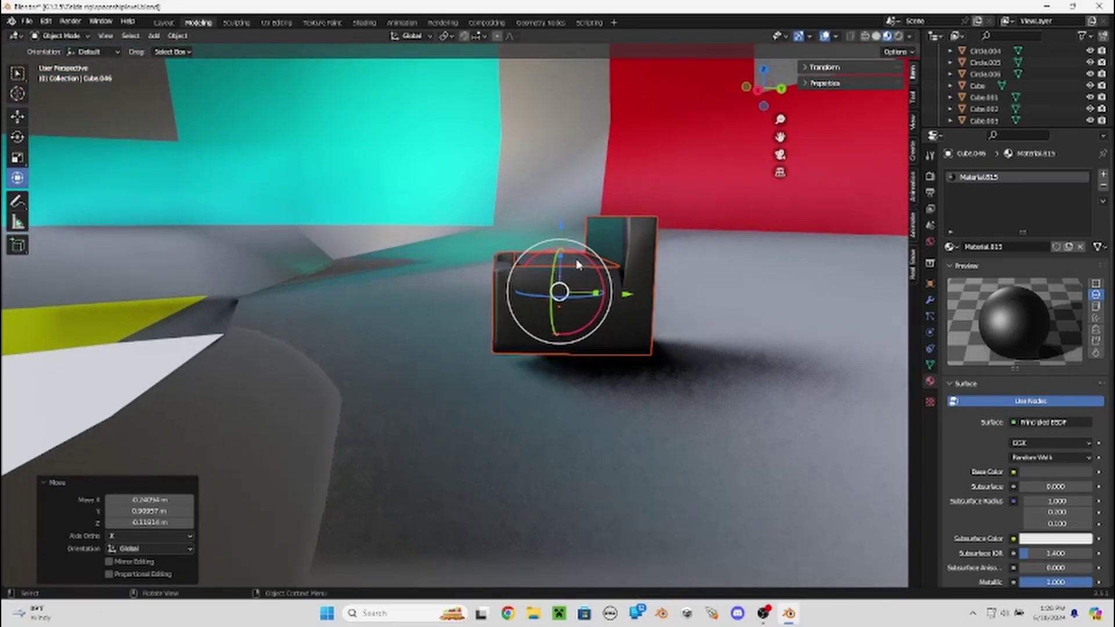
left_click_drag(566, 230, 578, 251)
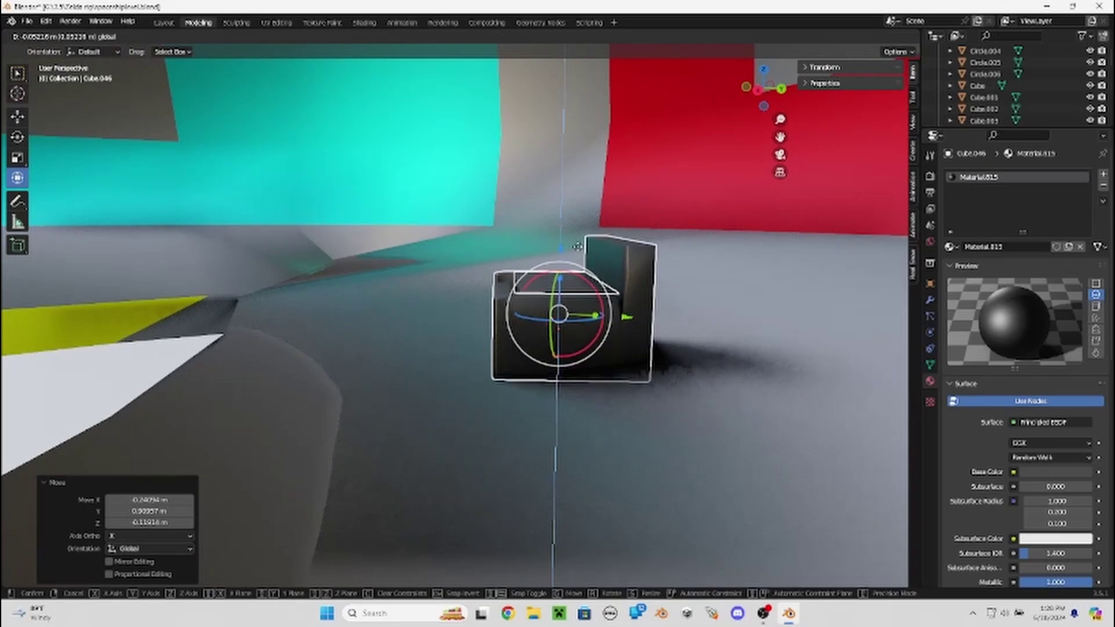
left_click_drag(578, 251, 583, 247)
mouse_move(583, 247)
middle_mouse_down()
mouse_move(680, 293)
mouse_move(660, 272)
mouse_move(570, 291)
middle_mouse_up()
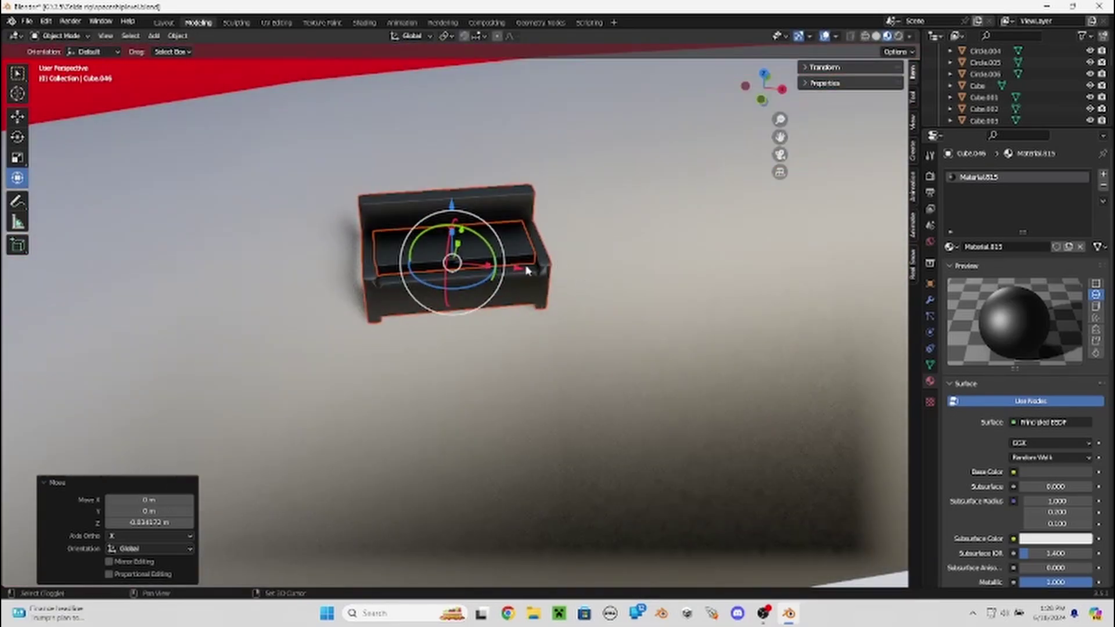
Paste another sofa copy and slide it along X and Y beside the original.
key("ctrl+v")
key("g")
key("x")
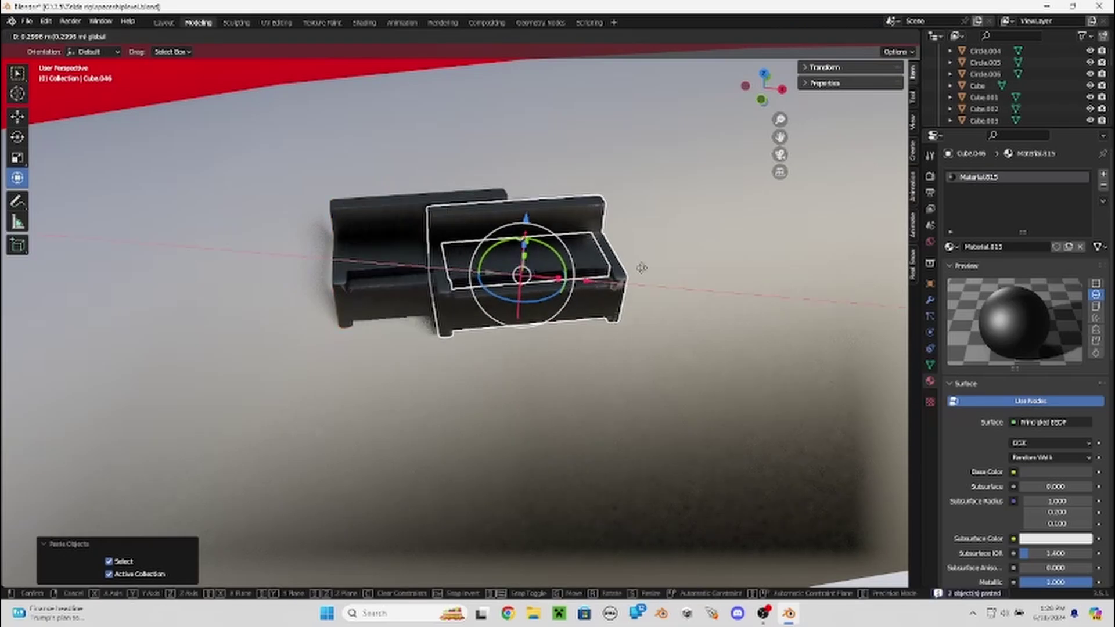
left_click(668, 279)
mouse_move(668, 279)
middle_mouse_down()
mouse_move(510, 294)
mouse_move(515, 350)
mouse_move(462, 417)
middle_mouse_up()
left_click_drag(470, 453, 543, 468)
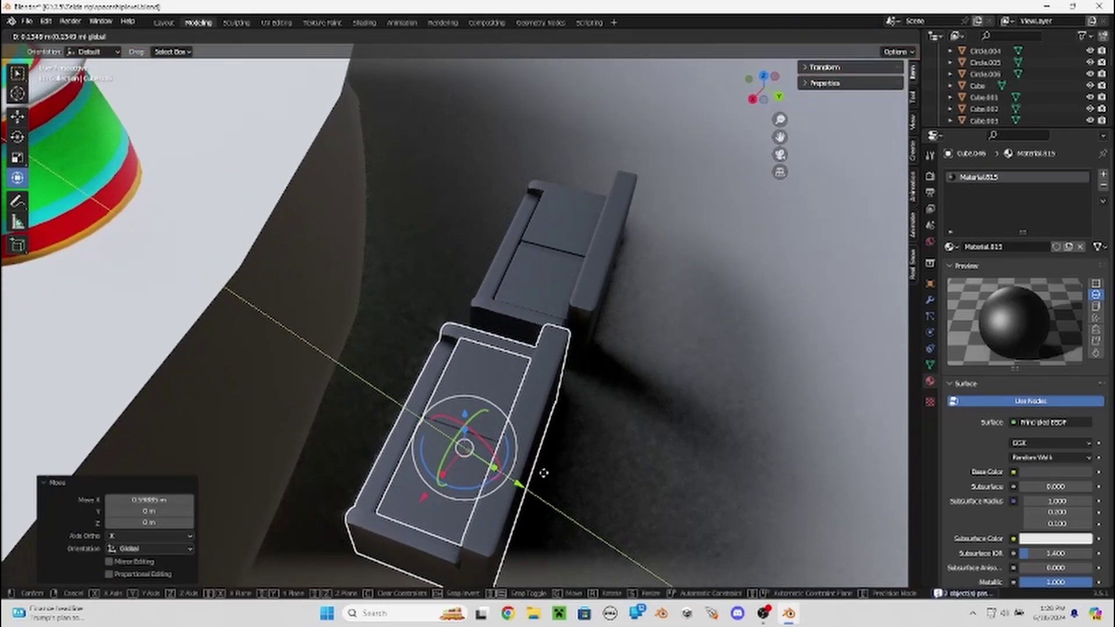
mouse_move(546, 419)
middle_mouse_down()
mouse_move(456, 517)
mouse_move(353, 503)
middle_mouse_up()
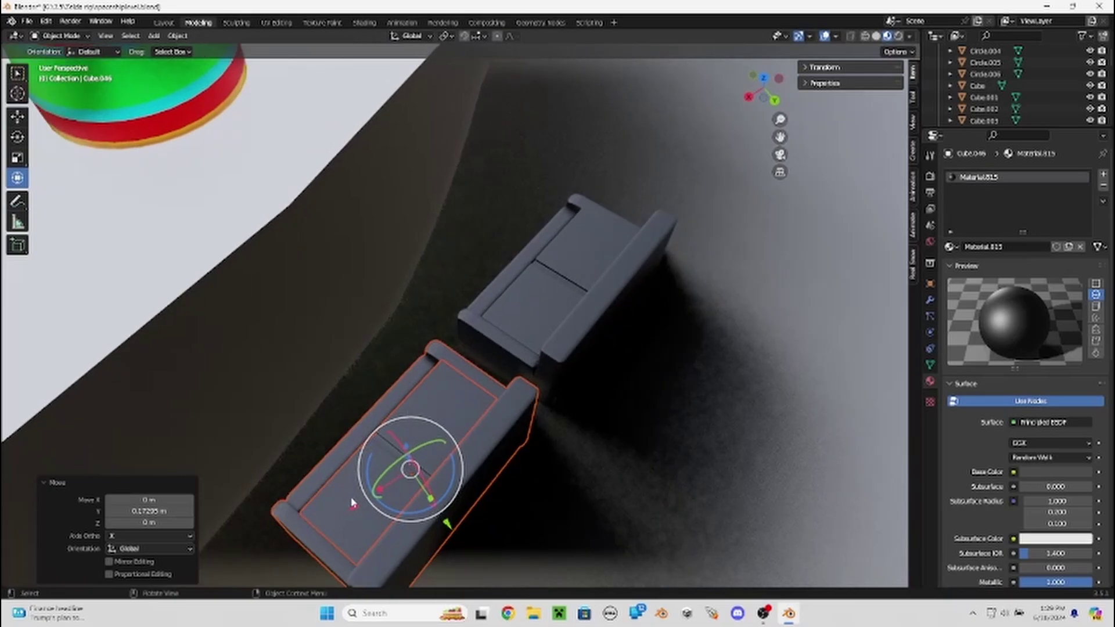
left_click_drag(361, 511, 436, 462)
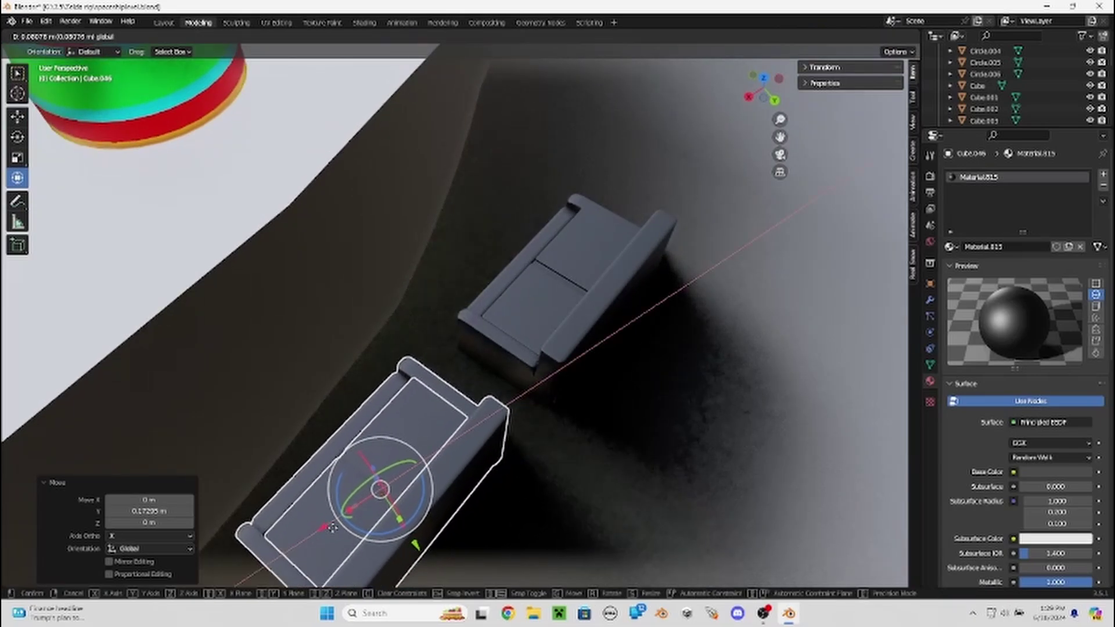
mouse_move(437, 462)
middle_mouse_down()
mouse_move(659, 451)
mouse_move(676, 414)
middle_mouse_up()
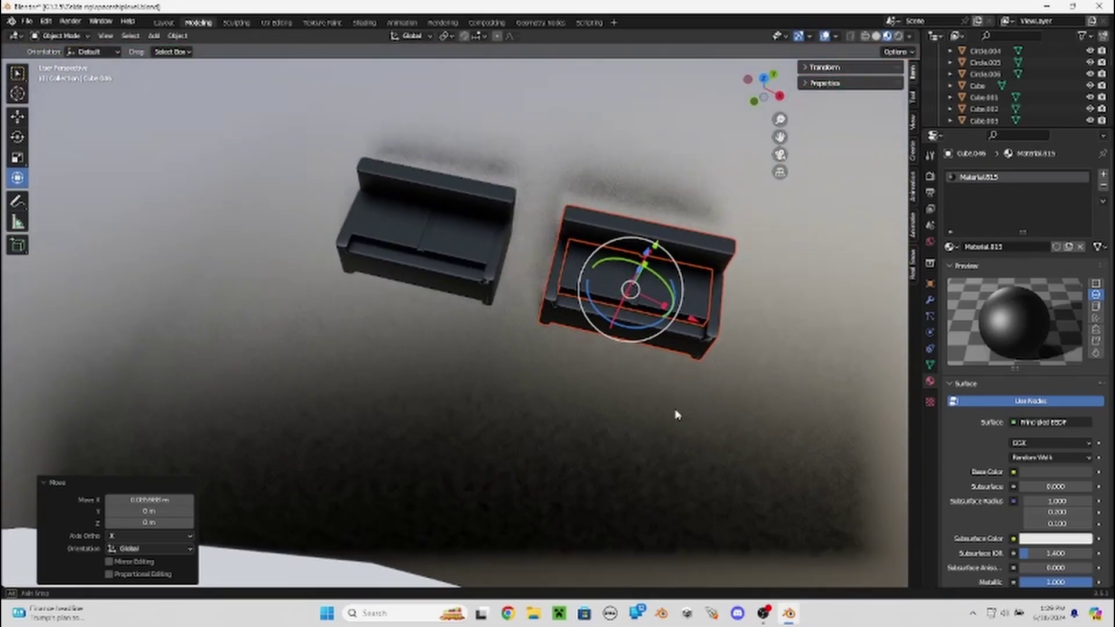
mouse_move(646, 252)
left_mouse_down()
mouse_move(691, 319)
mouse_move(709, 318)
left_mouse_up()
mouse_move(709, 319)
middle_mouse_down()
mouse_move(673, 218)
mouse_move(721, 204)
mouse_move(654, 252)
mouse_move(436, 278)
middle_mouse_up()
Raise the other sofa, Cube.055, by 0.026182 m on Z.
left_click(431, 273, "shift")
scroll(444, 264, "down", 5)
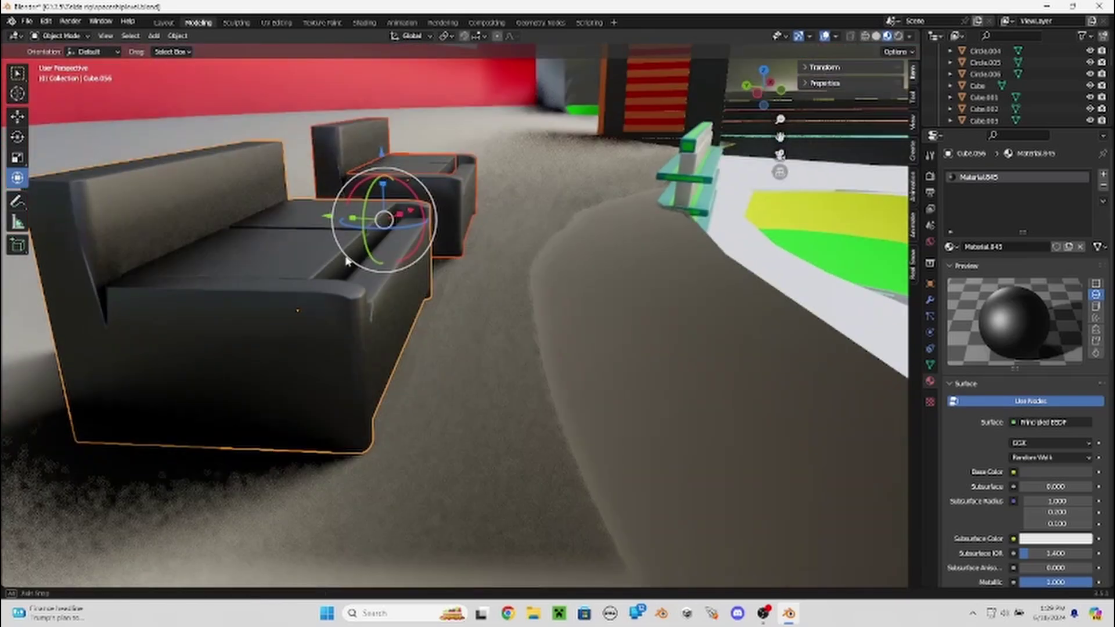
left_click_drag(368, 162, 382, 148)
scroll(441, 233, "down", 3)
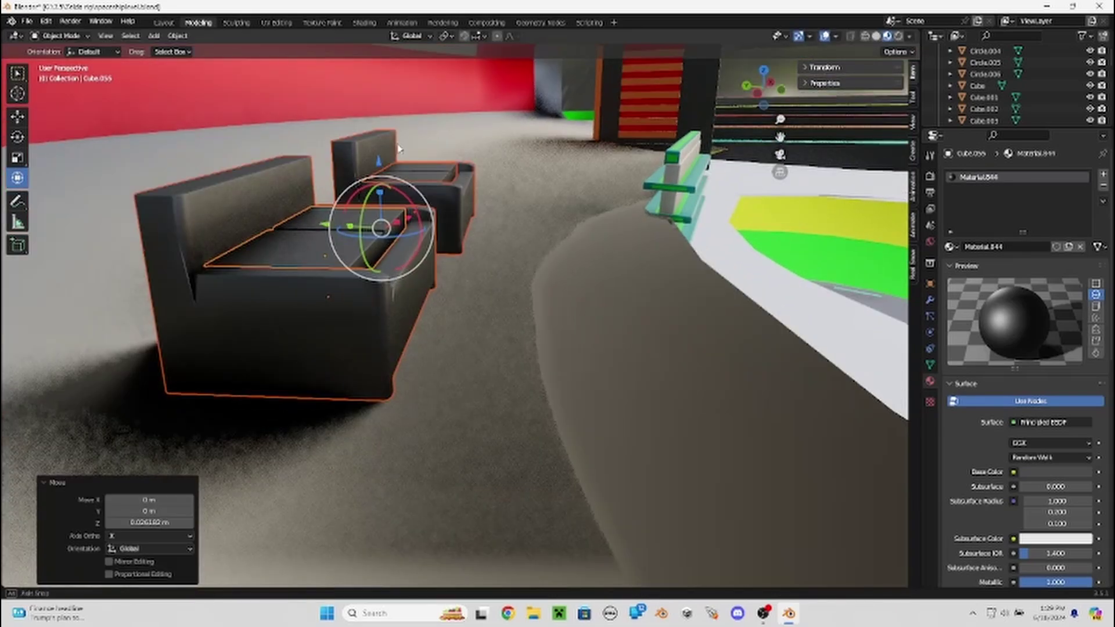
scroll(491, 241, "down", 3)
Select the grey wall object Circle.001 and enter Edit Mode on its mesh.
mouse_move(502, 235)
middle_mouse_down()
mouse_move(523, 282)
mouse_move(394, 257)
mouse_move(347, 267)
mouse_move(610, 356)
mouse_move(542, 130)
mouse_move(511, 573)
mouse_move(445, 375)
mouse_move(533, 336)
mouse_move(394, 303)
mouse_move(622, 398)
mouse_move(448, 331)
mouse_move(430, 386)
mouse_move(385, 399)
mouse_move(523, 428)
mouse_move(665, 424)
mouse_move(687, 436)
mouse_move(431, 419)
mouse_move(463, 391)
mouse_move(404, 355)
mouse_move(431, 378)
mouse_move(413, 391)
mouse_move(428, 363)
mouse_move(470, 374)
mouse_move(500, 443)
mouse_move(216, 445)
mouse_move(144, 423)
mouse_move(552, 456)
mouse_move(510, 472)
mouse_move(366, 473)
mouse_move(308, 515)
mouse_move(385, 528)
mouse_move(436, 341)
mouse_move(535, 391)
mouse_move(634, 398)
mouse_move(602, 391)
mouse_move(609, 340)
mouse_move(428, 361)
mouse_move(401, 351)
mouse_move(629, 363)
mouse_move(612, 378)
mouse_move(629, 404)
mouse_move(709, 418)
mouse_move(567, 418)
mouse_move(863, 456)
mouse_move(639, 407)
mouse_move(395, 395)
mouse_move(821, 294)
mouse_move(212, 375)
middle_mouse_up()
mouse_move(373, 342)
middle_mouse_down()
mouse_move(593, 331)
mouse_move(226, 371)
mouse_move(627, 368)
mouse_move(428, 319)
mouse_move(520, 319)
mouse_move(433, 341)
mouse_move(351, 393)
mouse_move(537, 378)
mouse_move(490, 376)
mouse_move(481, 363)
mouse_move(505, 368)
mouse_move(319, 371)
mouse_move(430, 383)
mouse_move(455, 373)
mouse_move(406, 376)
middle_mouse_up()
left_click(441, 378)
middle_click_drag(481, 381, 511, 378)
key("Tab")
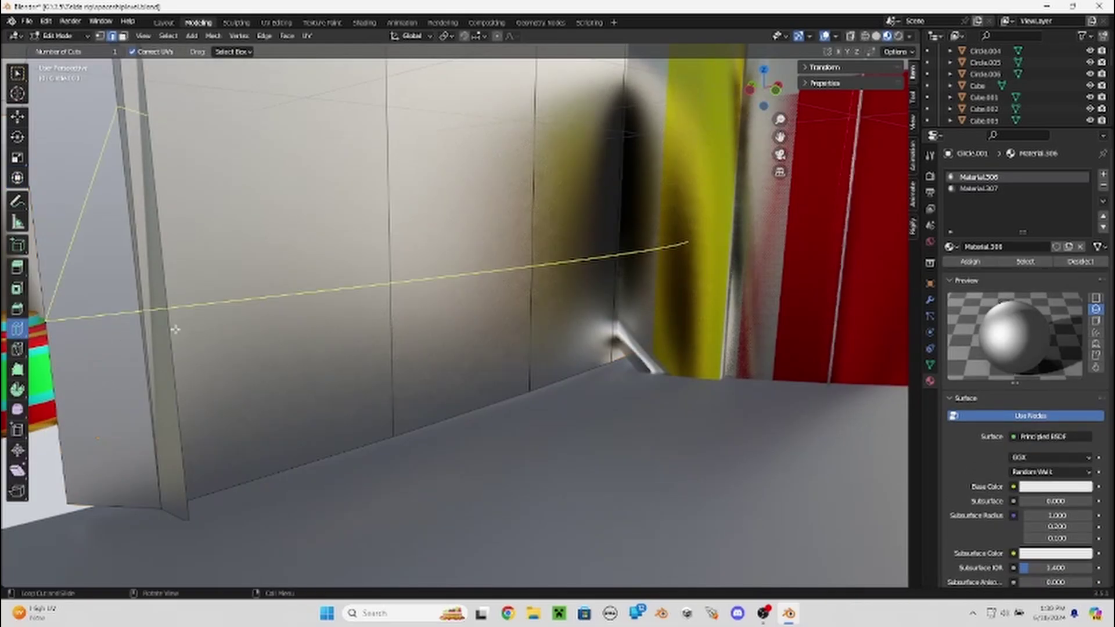
Add a horizontal and an off-centre vertical loop cut across the wall panel.
left_click_drag(145, 326, 149, 348)
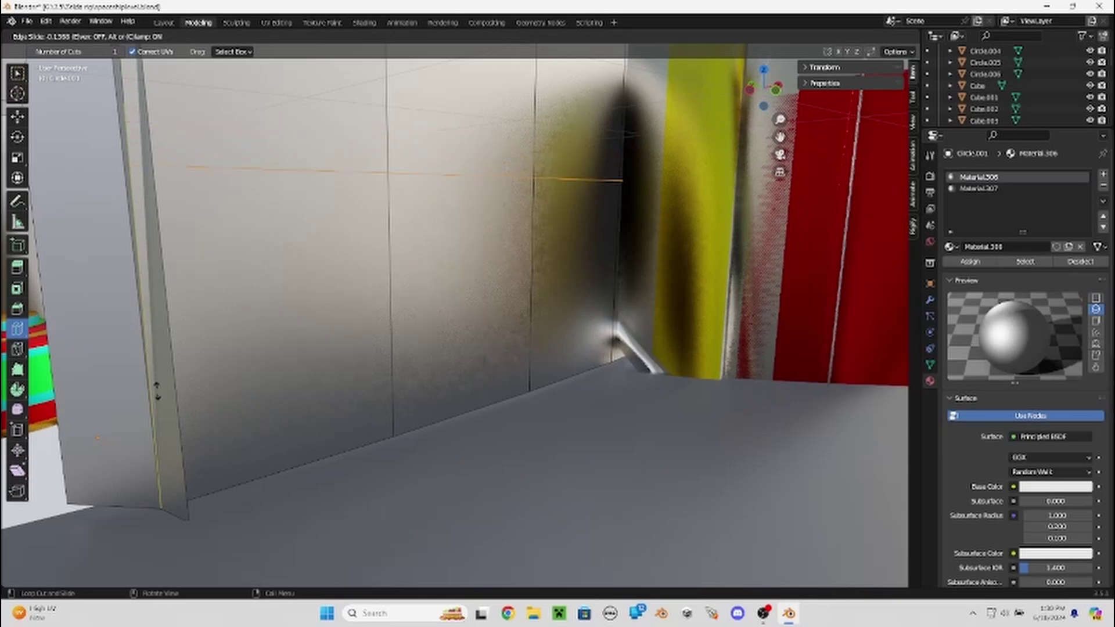
left_click(184, 445)
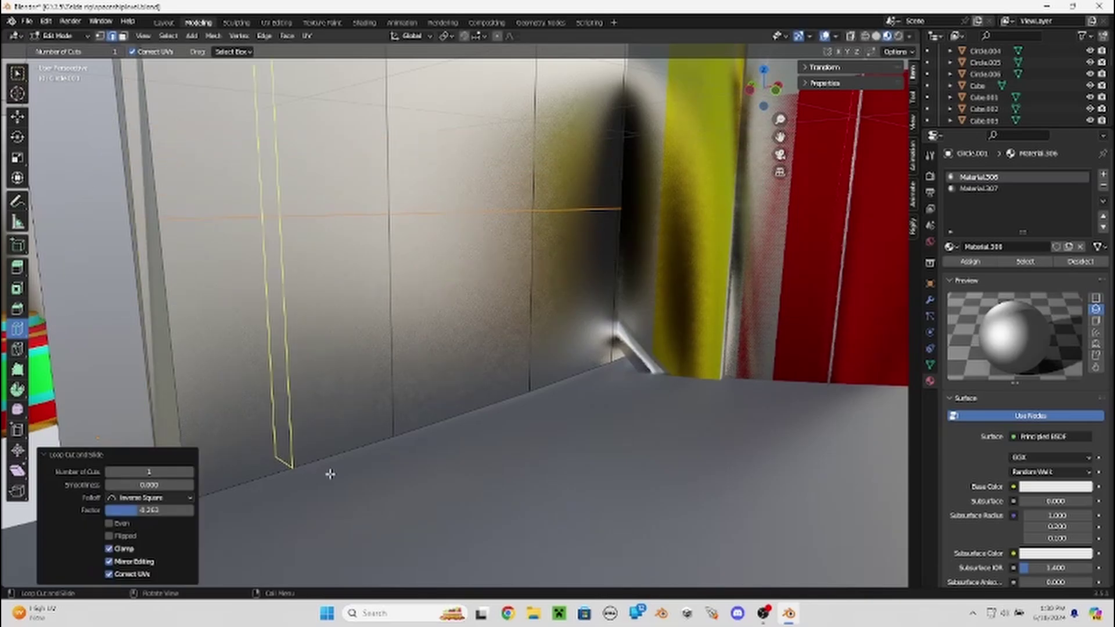
mouse_move(287, 466)
left_mouse_down()
mouse_move(430, 439)
mouse_move(356, 438)
mouse_move(396, 436)
left_mouse_up()
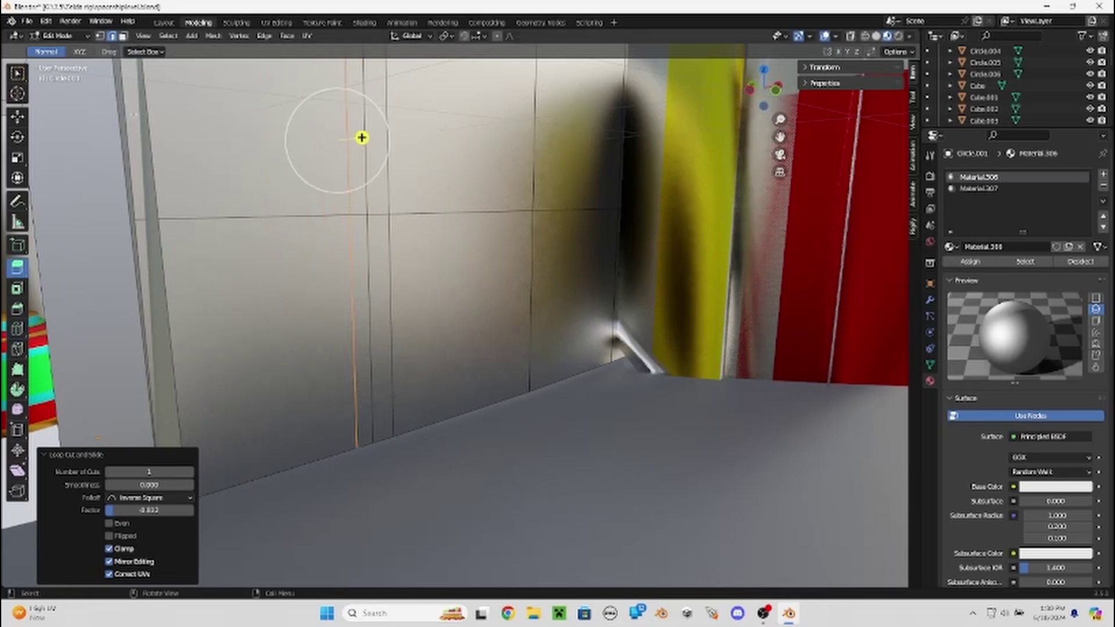
middle_click_drag(362, 137, 347, 244)
key("Escape")
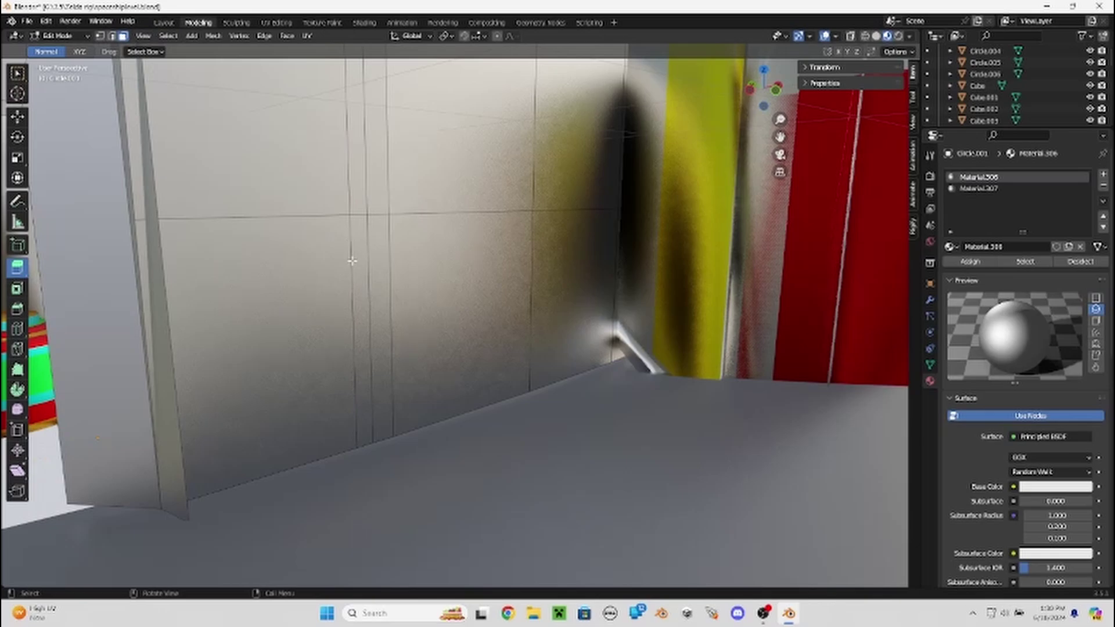
mouse_move(372, 302)
middle_mouse_down()
mouse_move(450, 334)
mouse_move(307, 336)
middle_mouse_up()
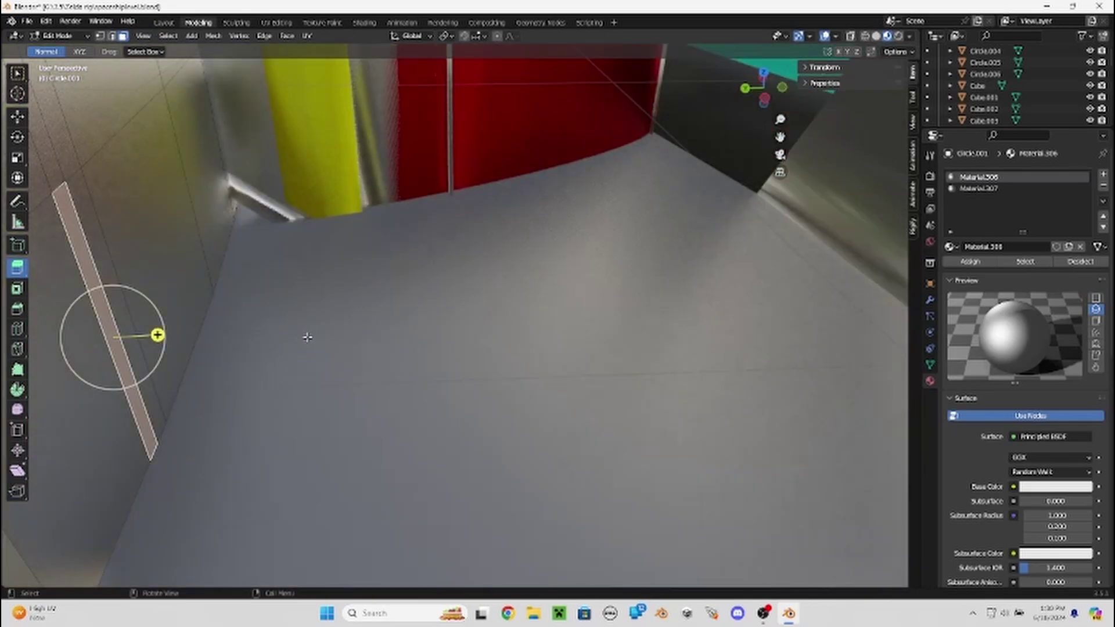
Extrude the narrow wall strip outward twice and push its end face to thicken it.
key("e")
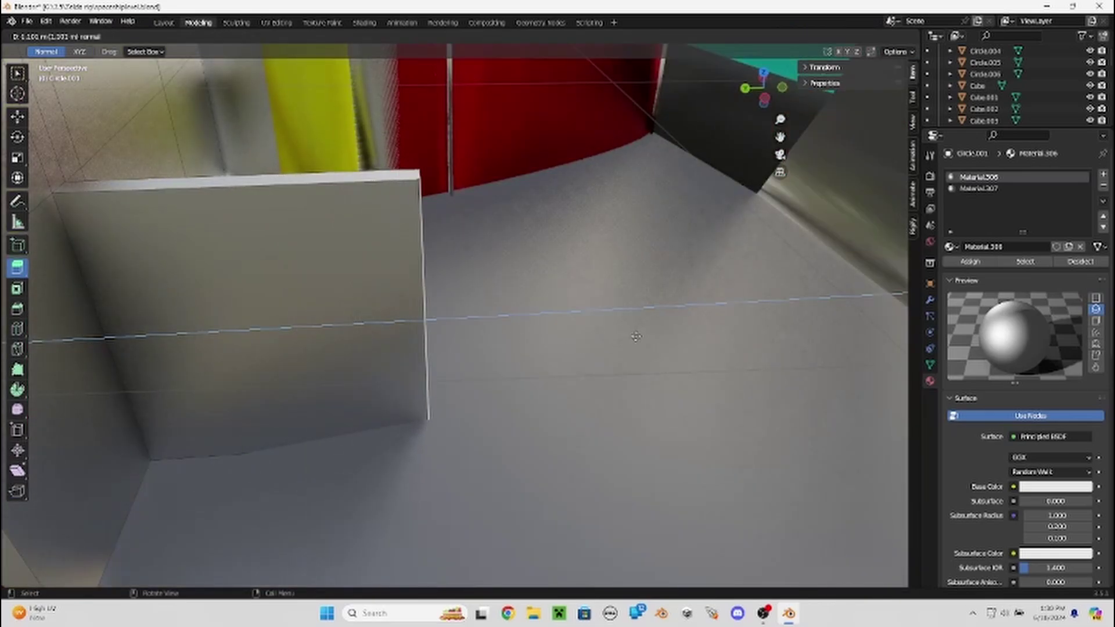
left_click(648, 332)
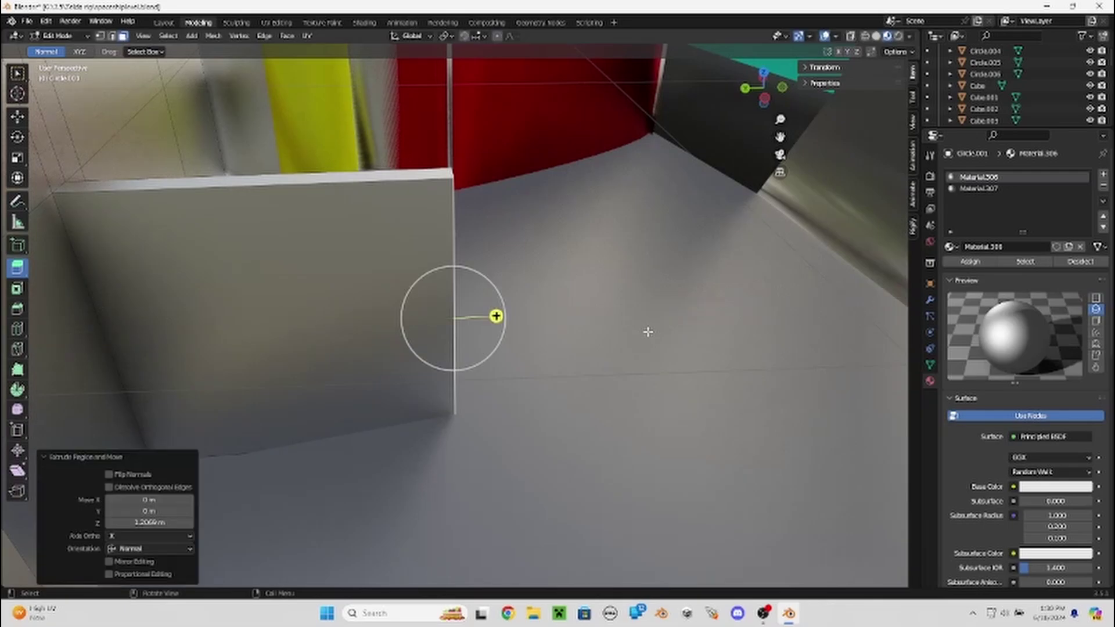
key("e")
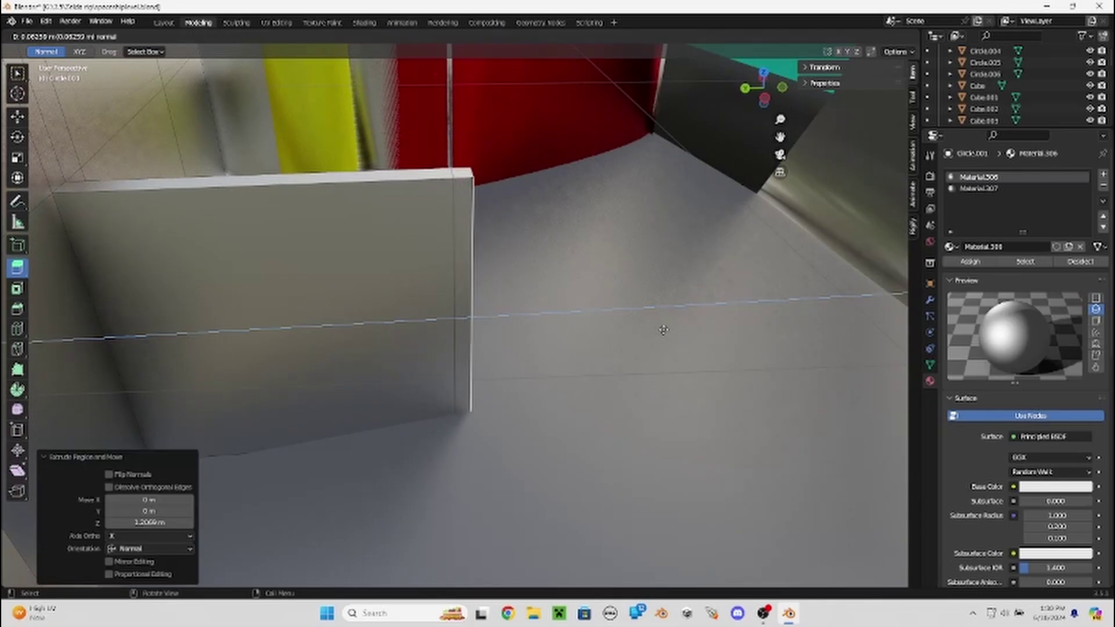
left_click(663, 328)
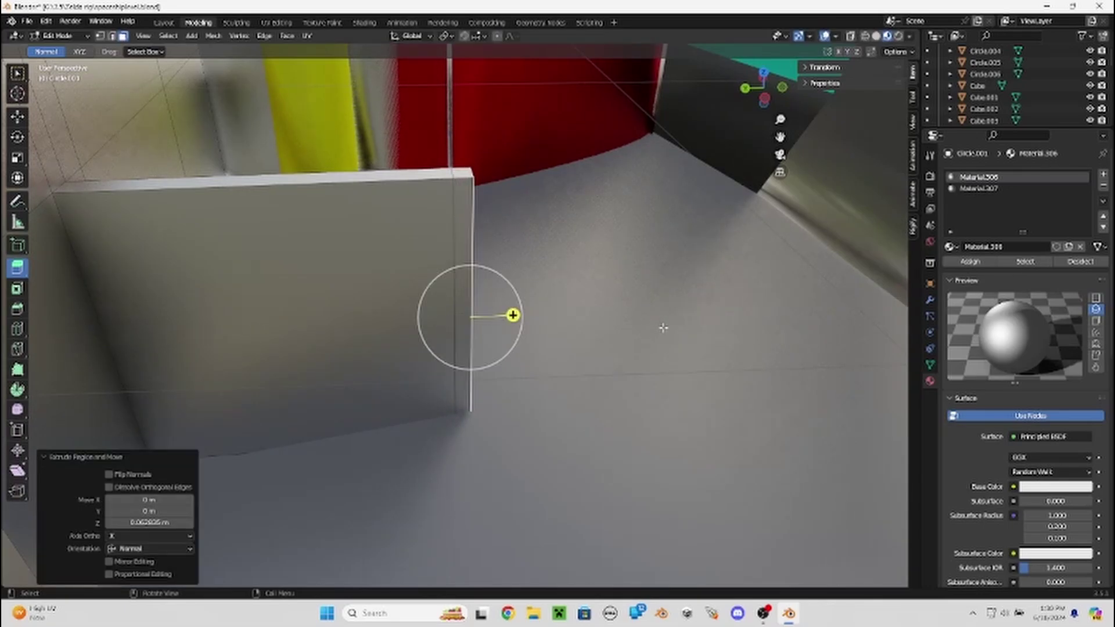
middle_click_drag(663, 329, 406, 293)
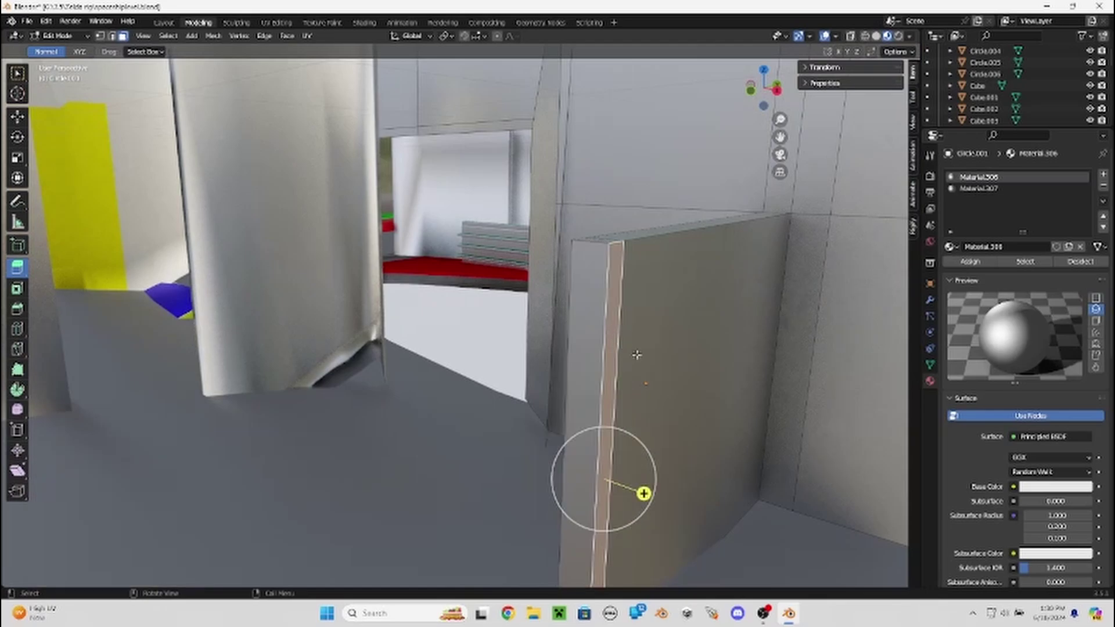
left_click(277, 347)
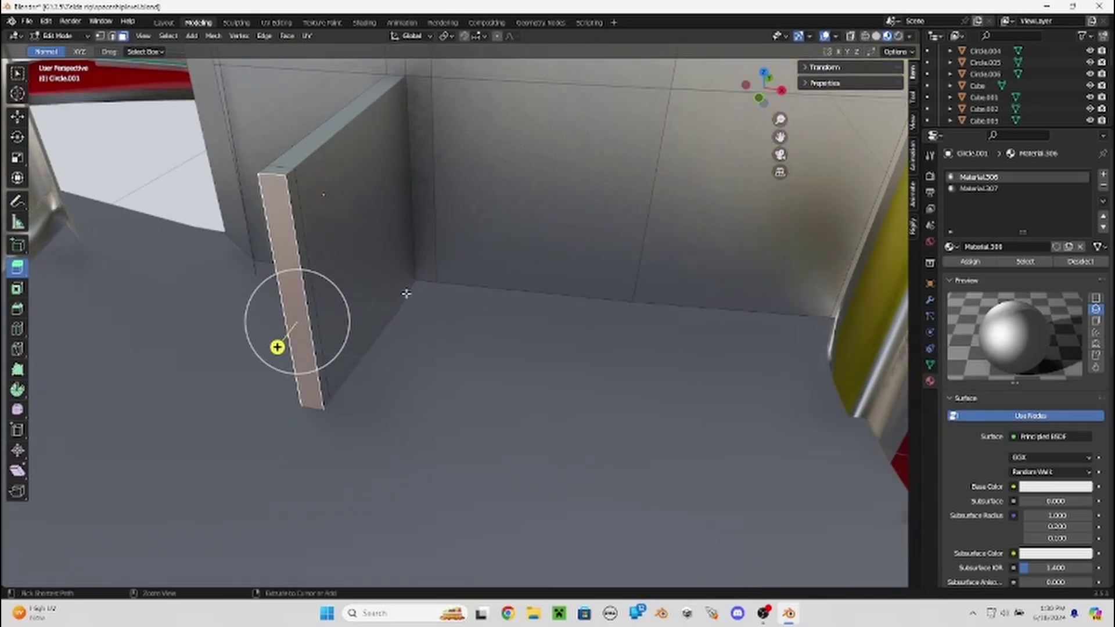
mouse_move(341, 290)
left_mouse_down()
mouse_move(302, 316)
mouse_move(314, 308)
left_mouse_up()
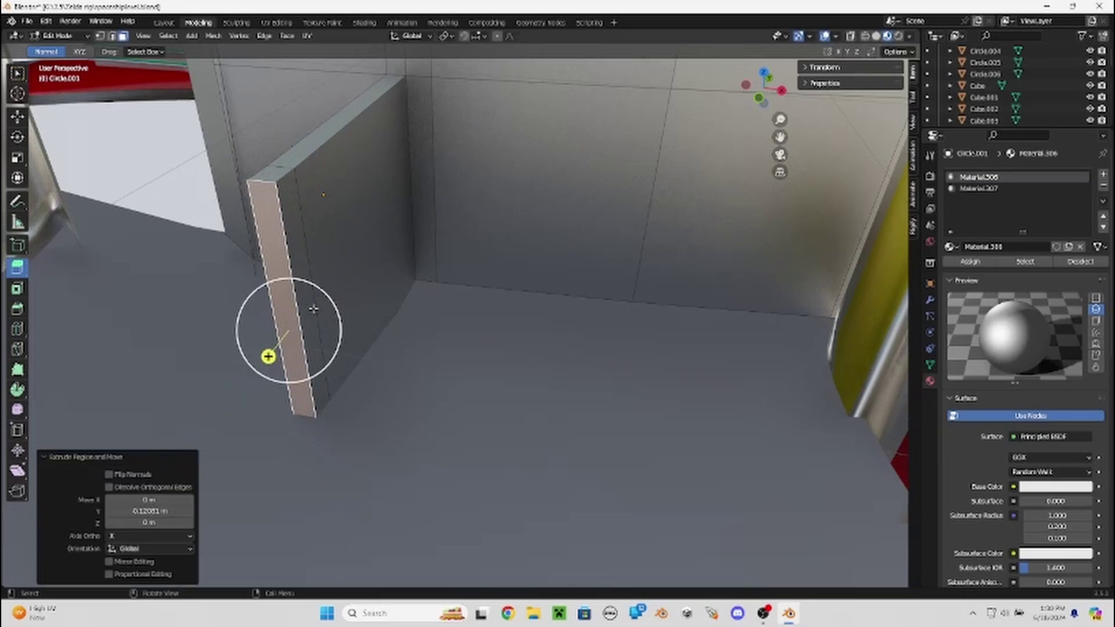
Extend the partition's end face with repeated normal extrusions, the last about 1.3229 m.
key("e")
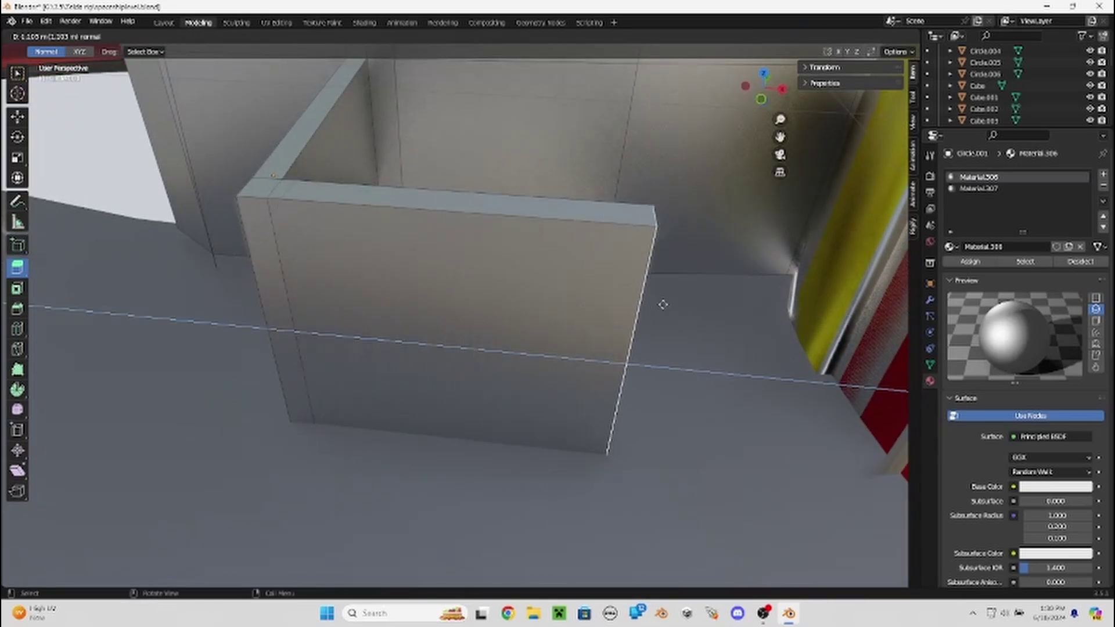
left_click(663, 304)
mouse_move(660, 303)
middle_mouse_down()
mouse_move(547, 296)
mouse_move(714, 306)
mouse_move(530, 279)
mouse_move(553, 302)
middle_mouse_up()
key("e")
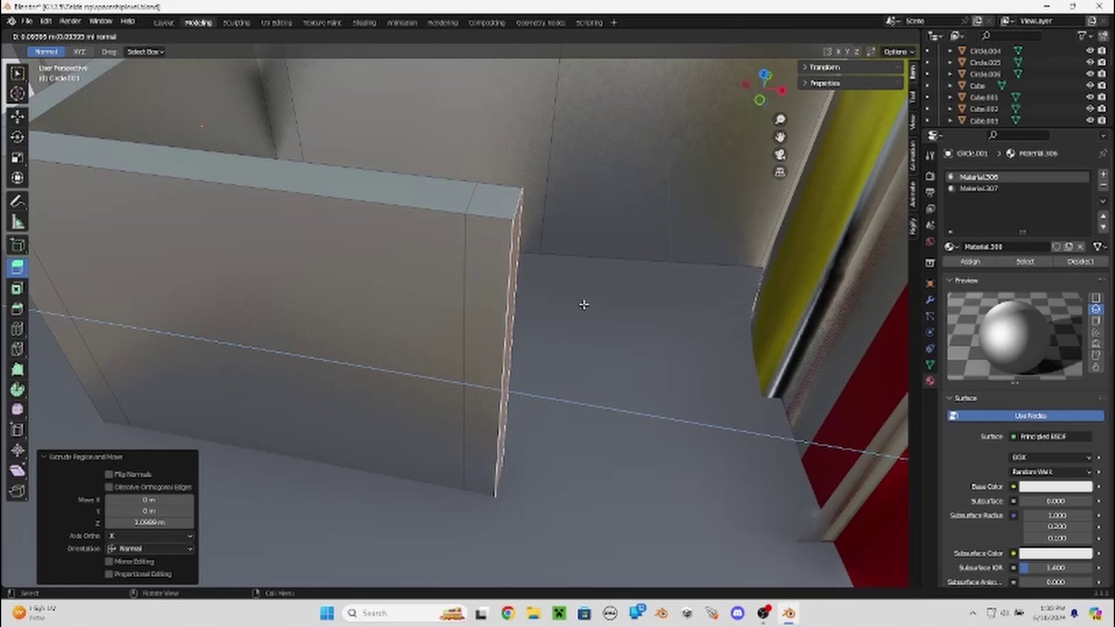
left_click(583, 304)
mouse_move(584, 305)
middle_mouse_down()
mouse_move(430, 273)
mouse_move(381, 244)
mouse_move(505, 293)
mouse_move(515, 323)
mouse_move(528, 219)
middle_mouse_up()
key("e")
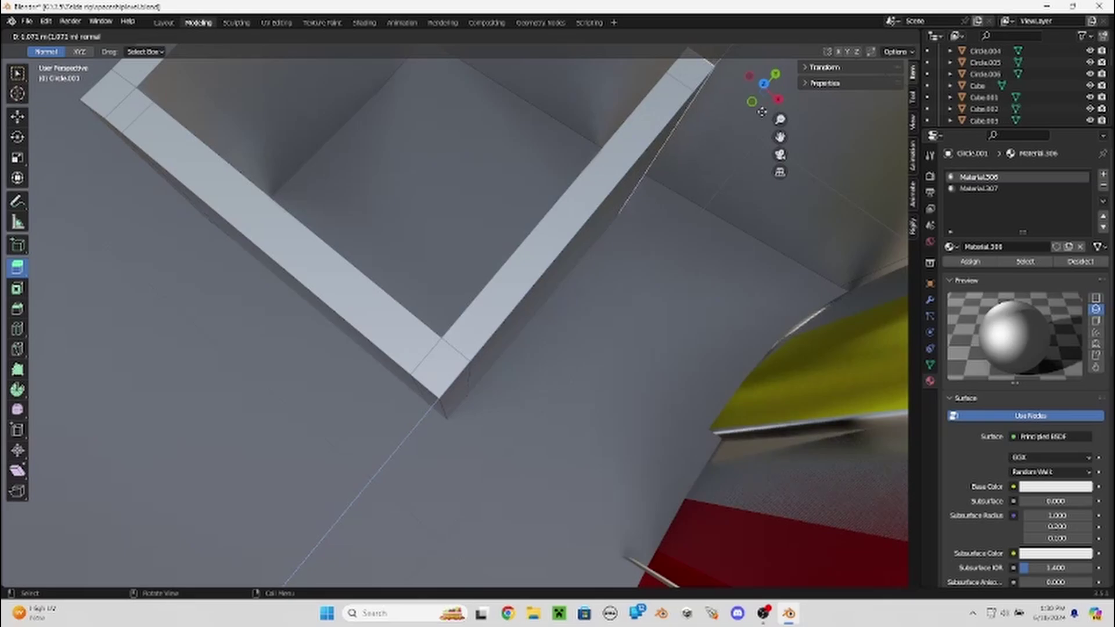
left_click(724, 99)
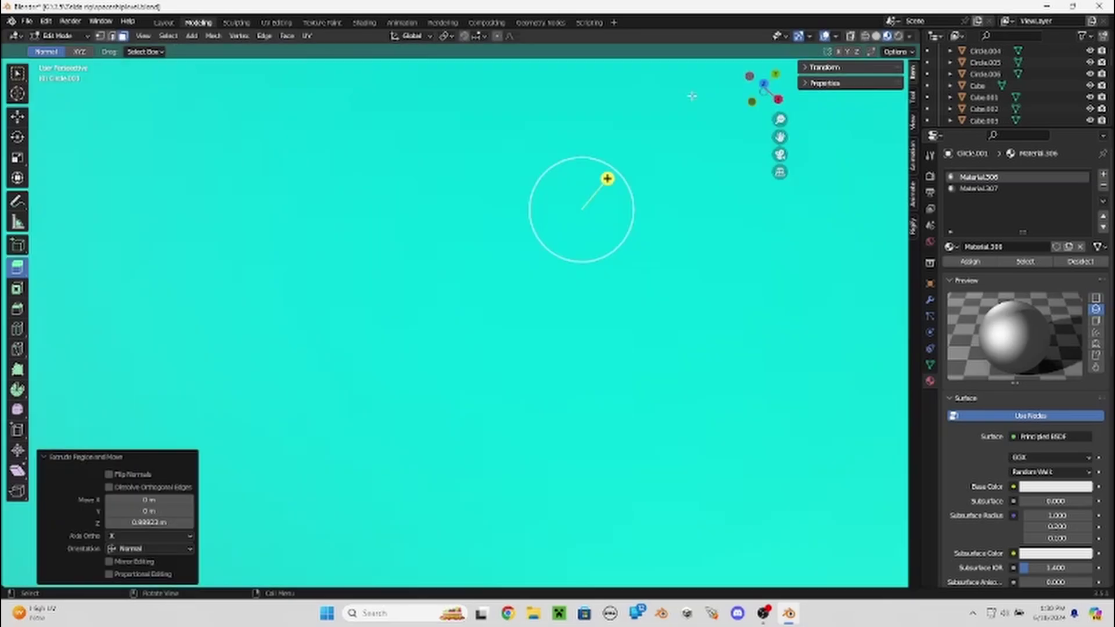
middle_click_drag(604, 149, 607, 150)
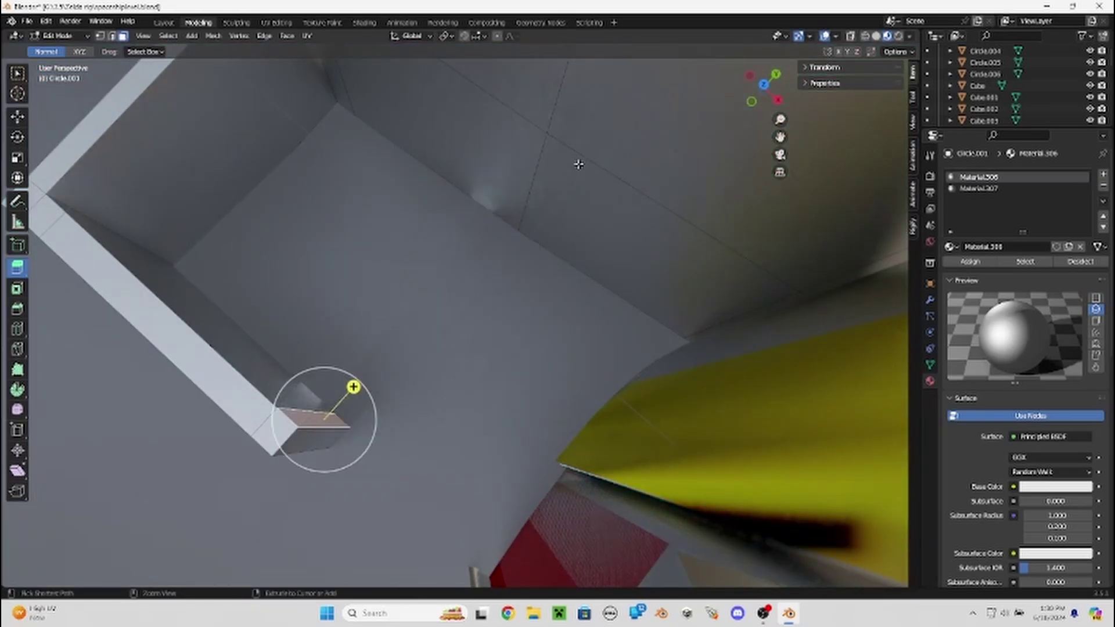
key("e")
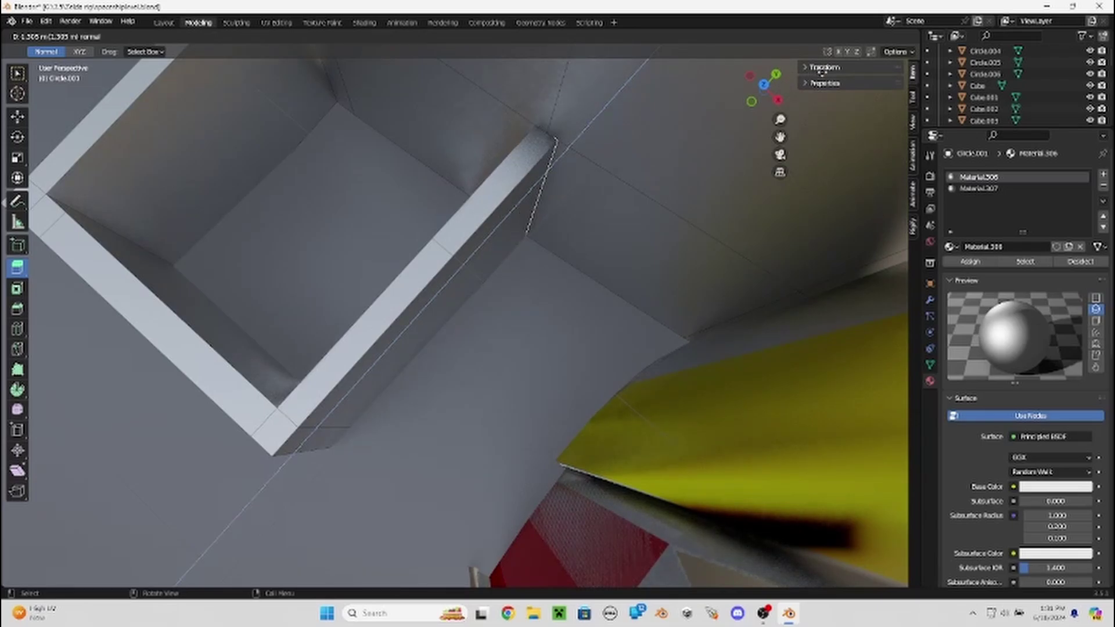
left_click(824, 69)
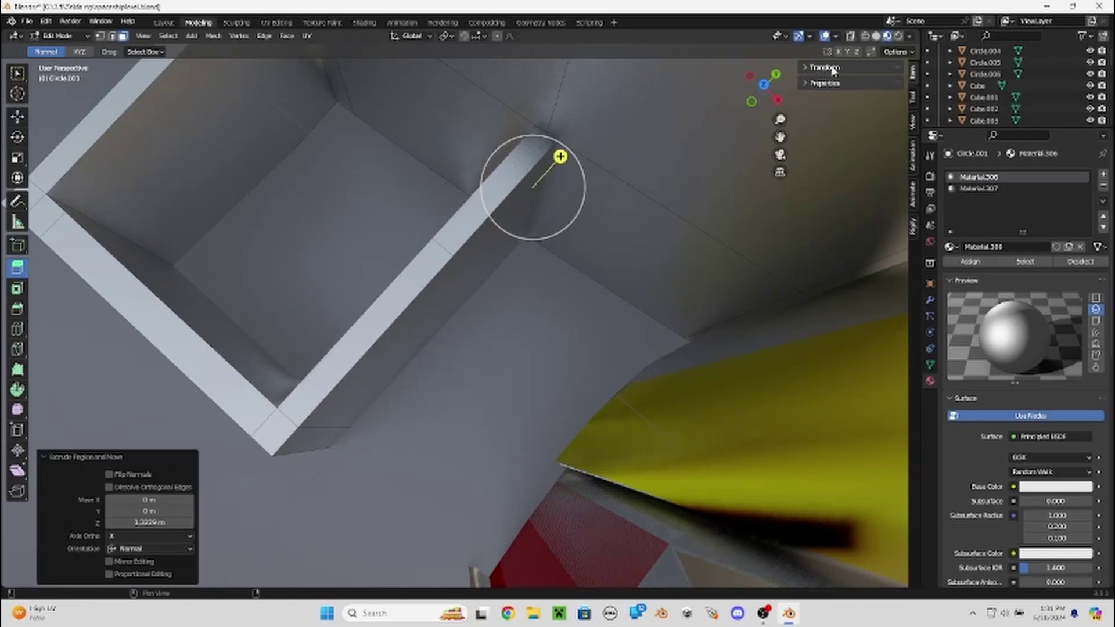
mouse_move(632, 206)
middle_mouse_down()
mouse_move(510, 165)
mouse_move(475, 237)
middle_mouse_up()
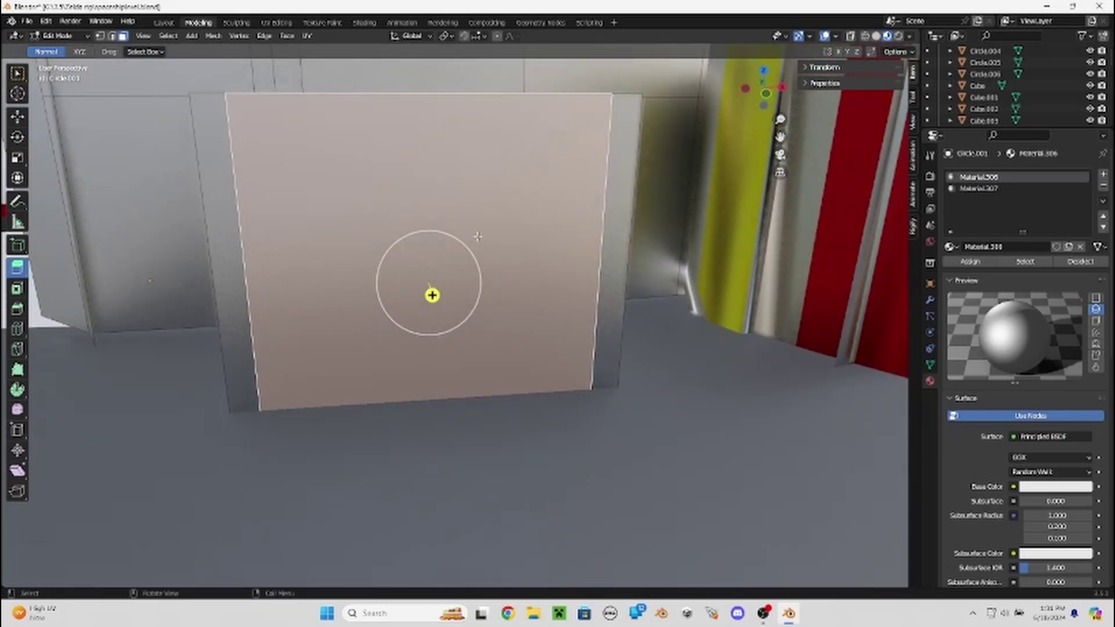
Inset the wall block's front face into a tall central panel, discarding a thinner retry.
middle_click_drag(432, 295, 432, 274)
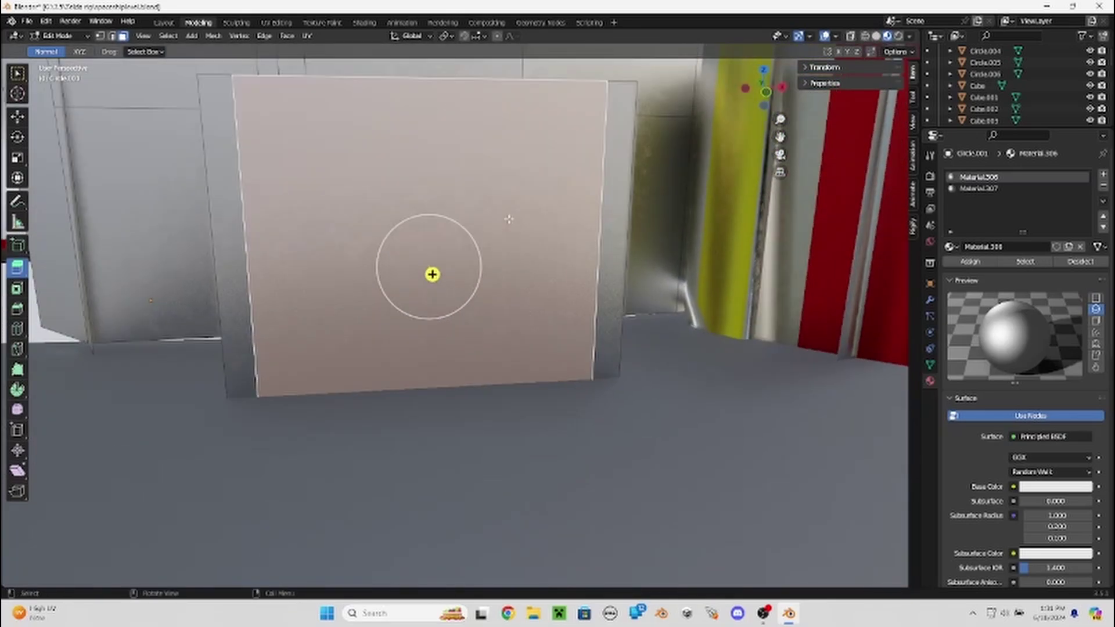
key("i")
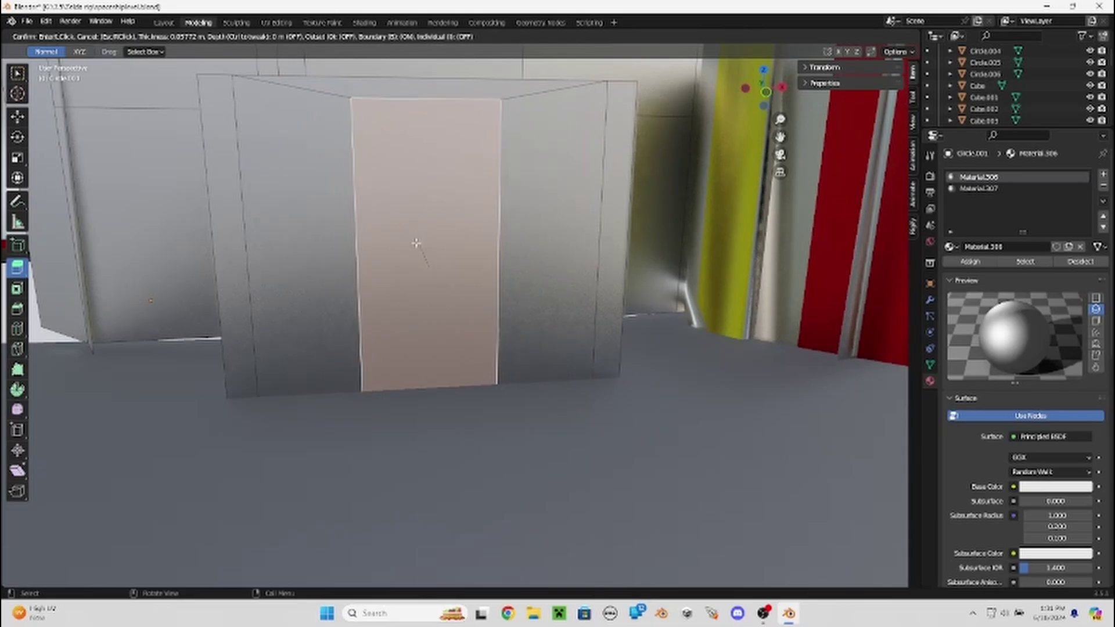
left_click(432, 275)
left_click(400, 337)
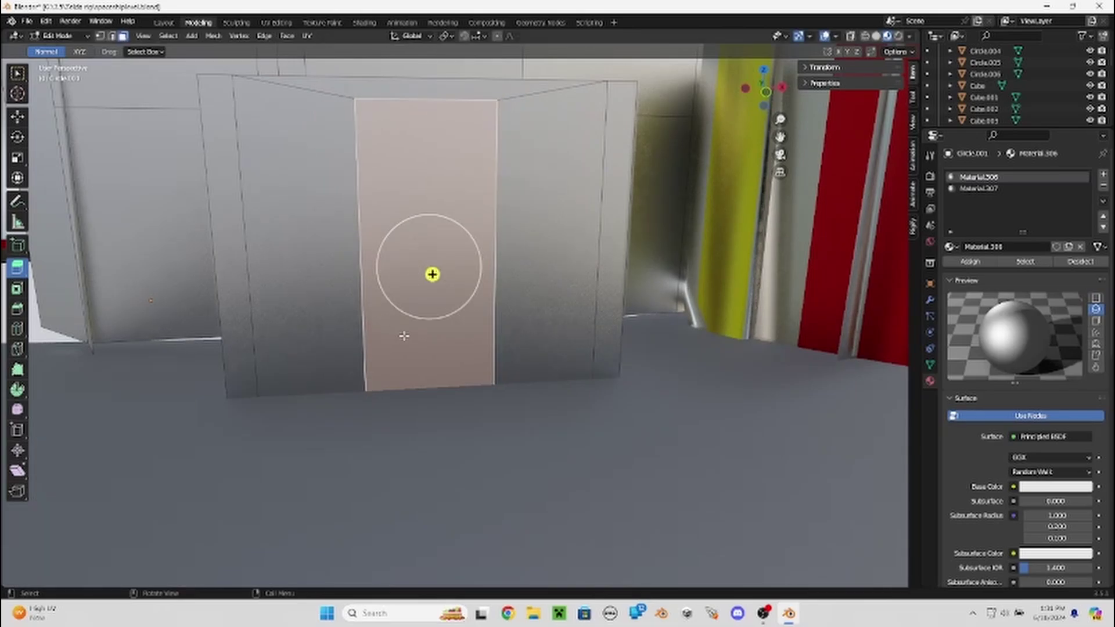
key("ctrl+z")
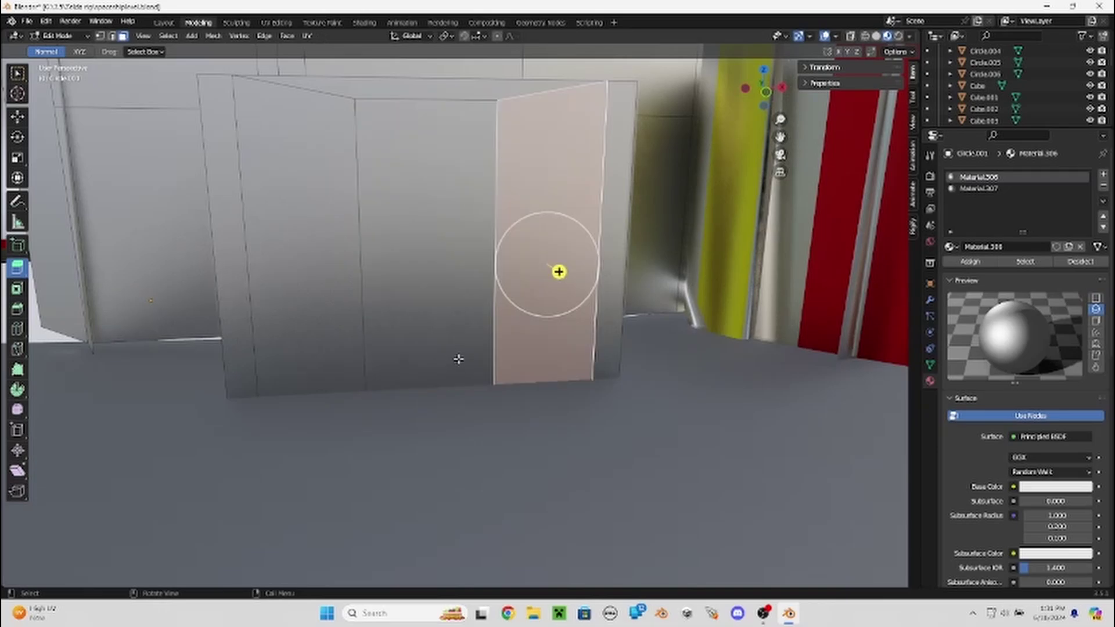
key("ctrl+shift+z")
key("i")
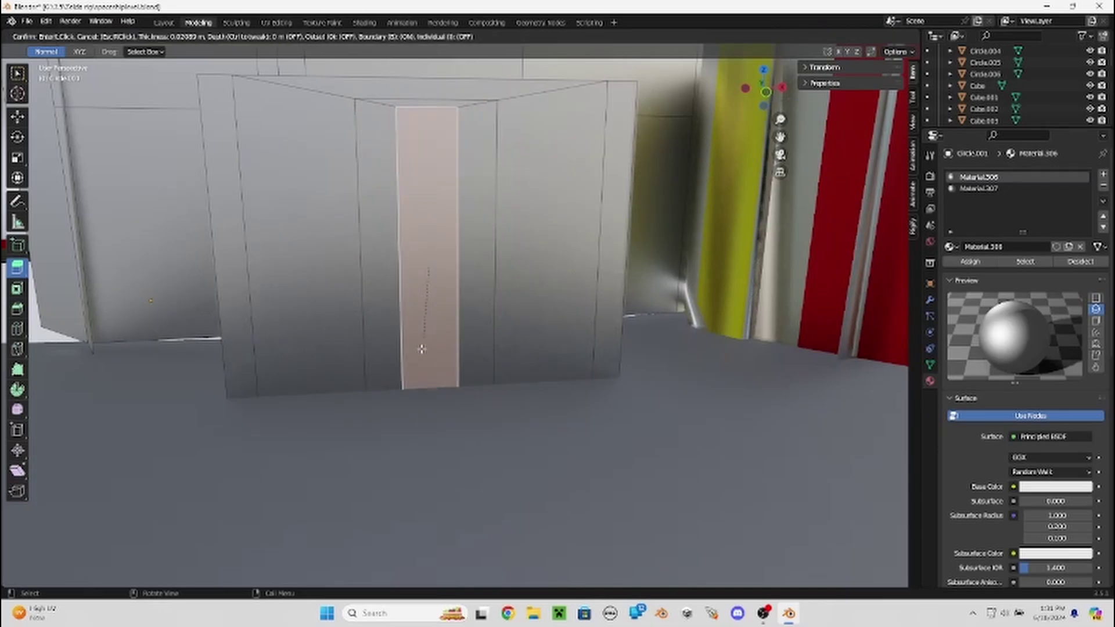
left_click(422, 353)
key("ctrl+z")
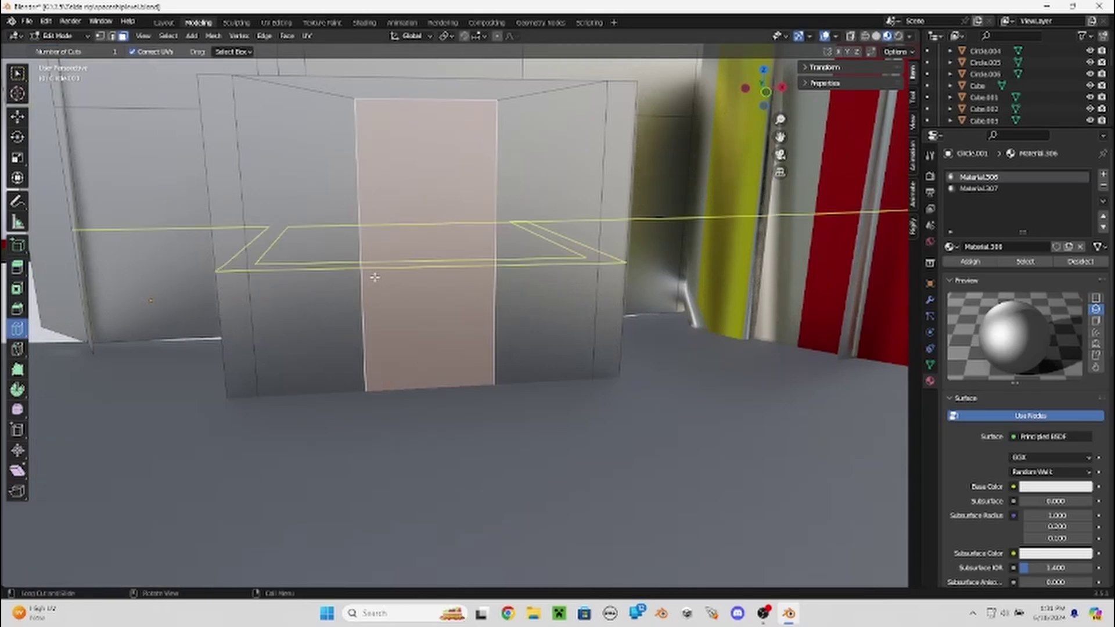
Add a horizontal loop cut across the walls, then select the centre wall face.
middle_click_drag(375, 277, 366, 261)
left_click_drag(373, 272, 378, 266)
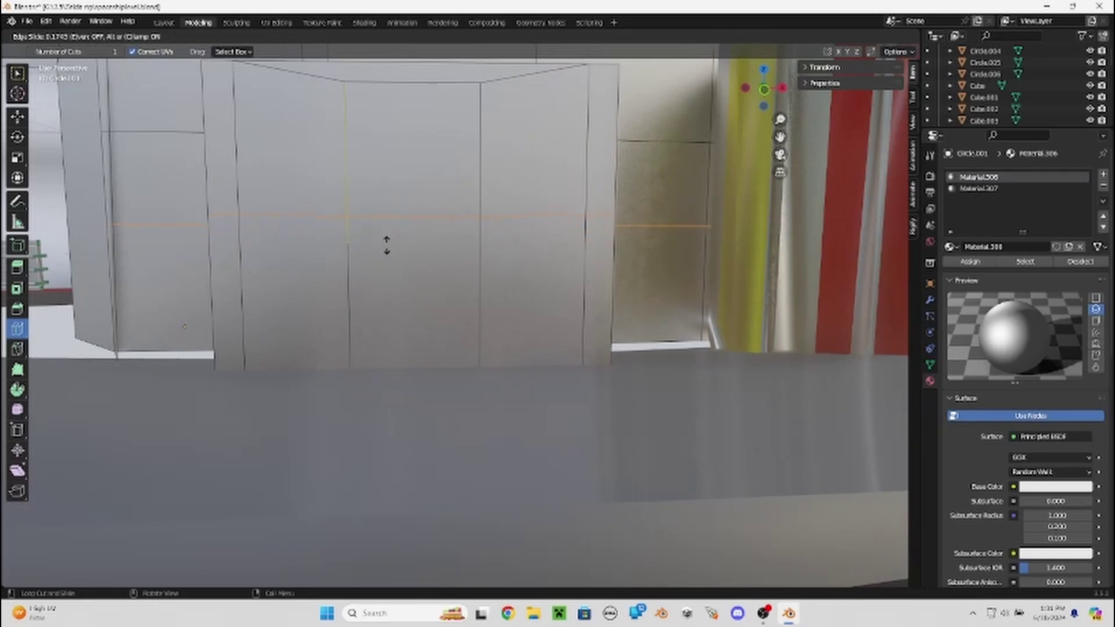
left_click(387, 244)
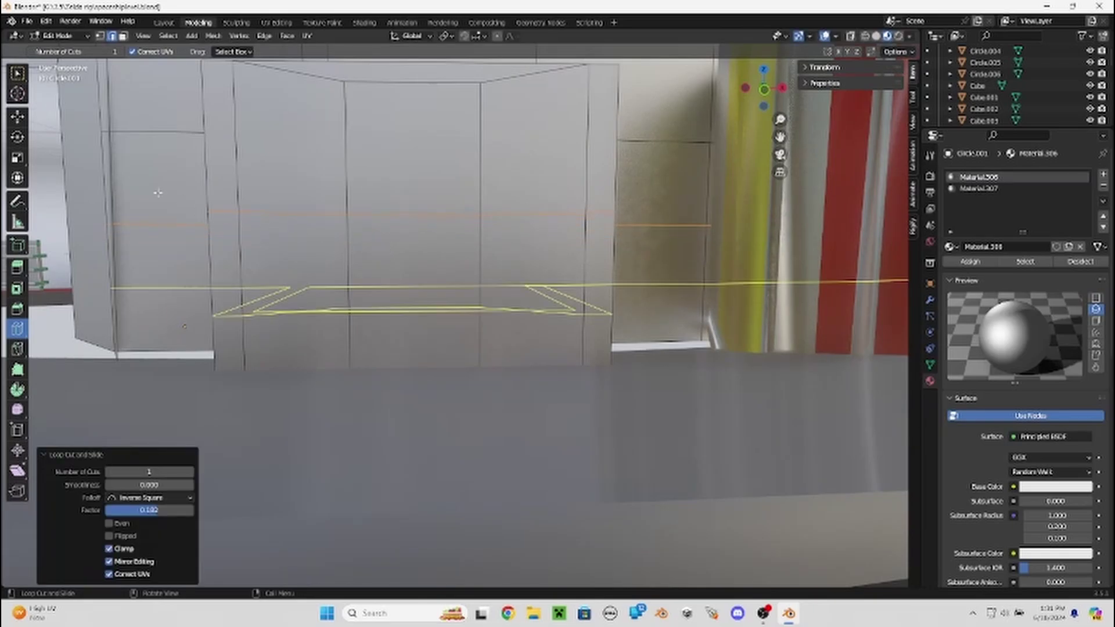
left_click(126, 38)
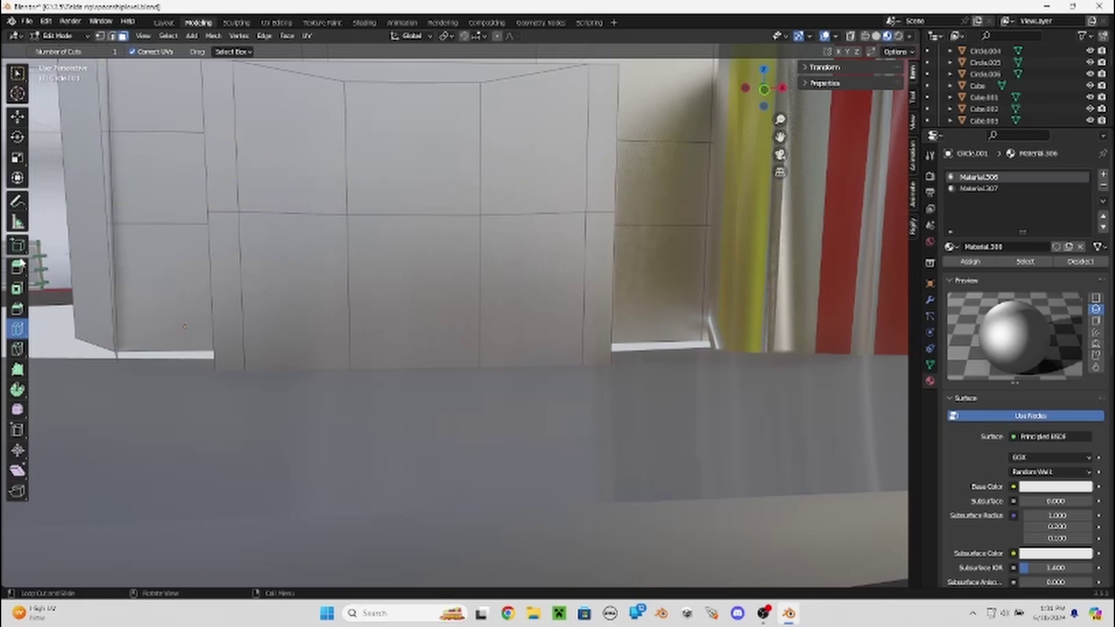
left_click(286, 317)
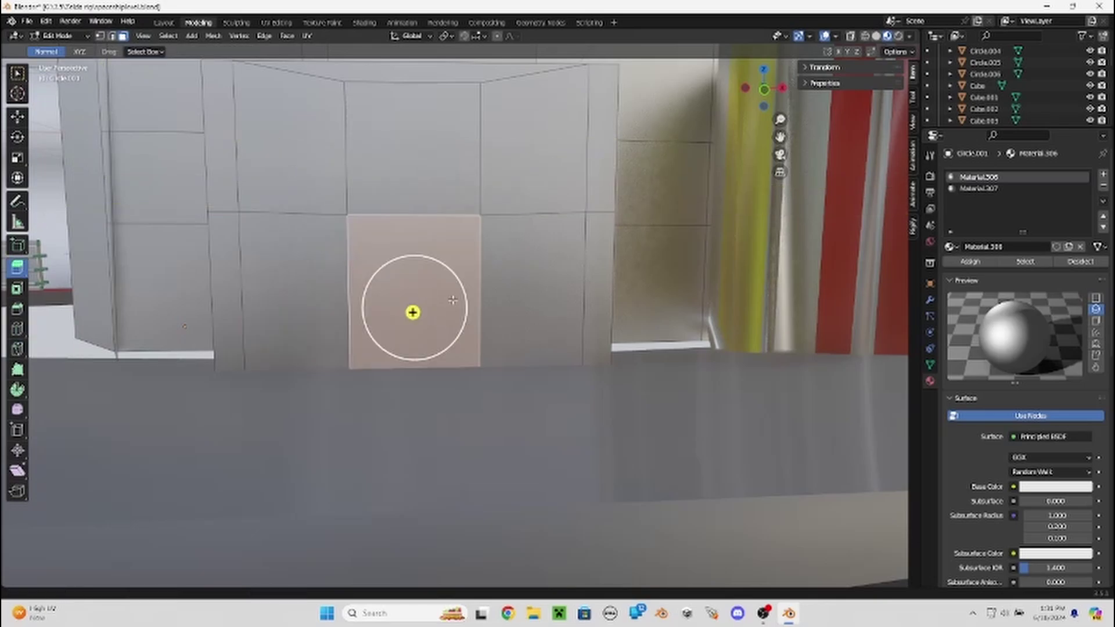
middle_click_drag(419, 284, 491, 309)
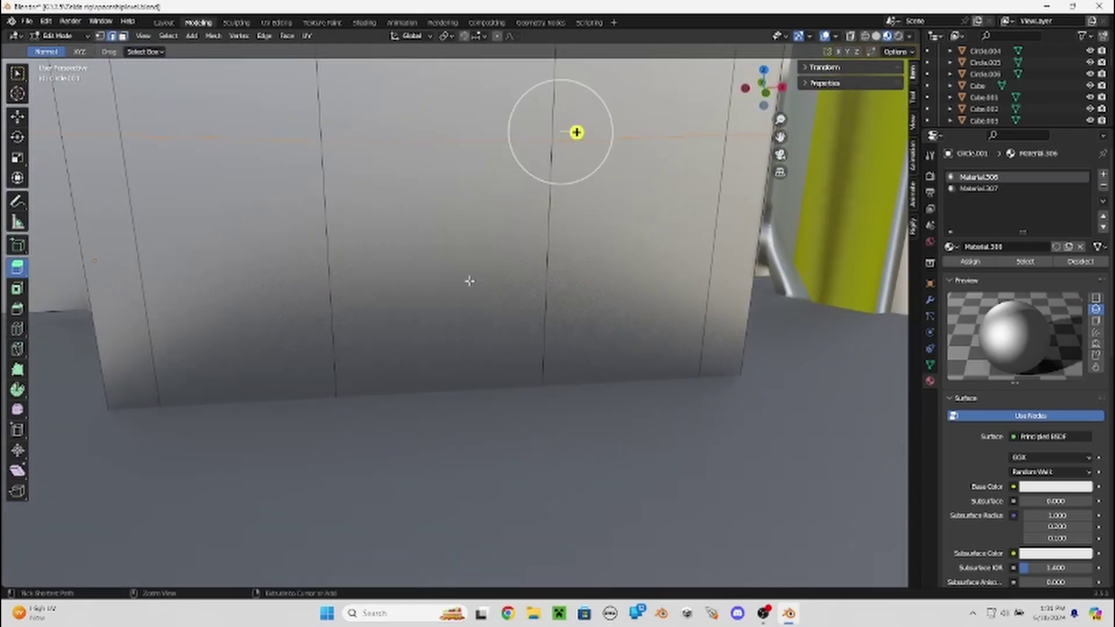
left_click(464, 277)
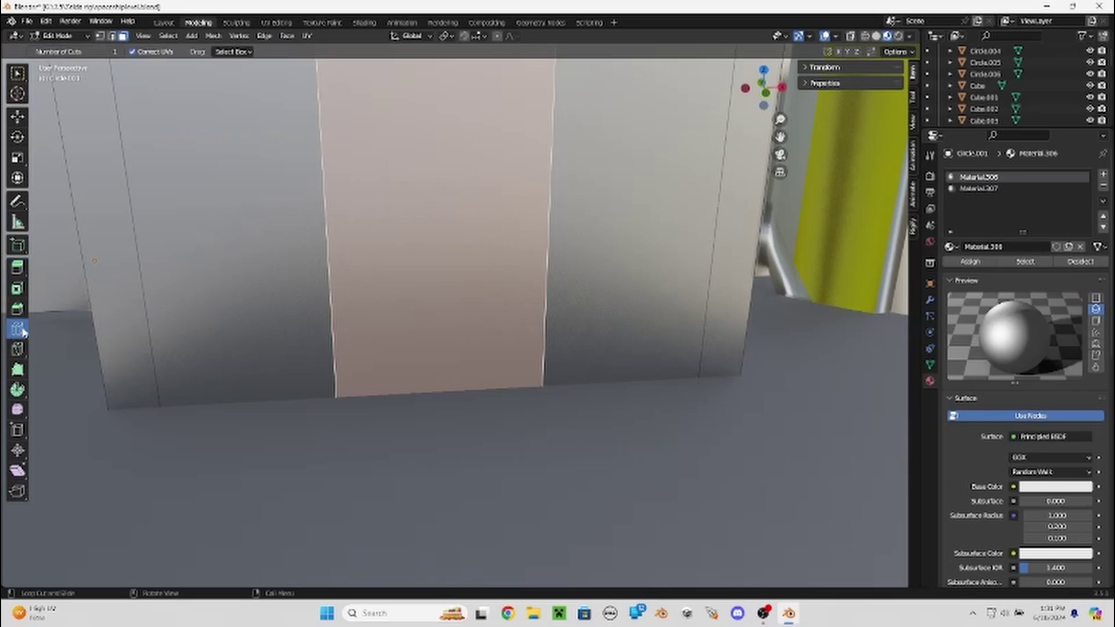
scroll(373, 243, "down", 2)
scroll(373, 243, "down", 2)
Add another horizontal loop cut across the wall block.
scroll(372, 242, "down", 2)
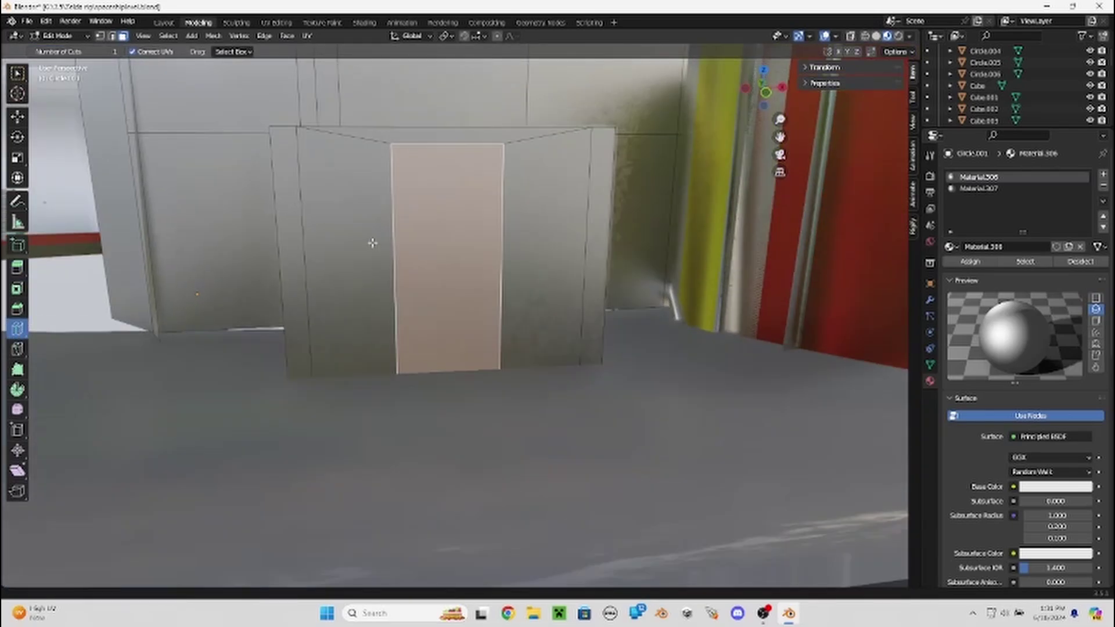
left_click(406, 255)
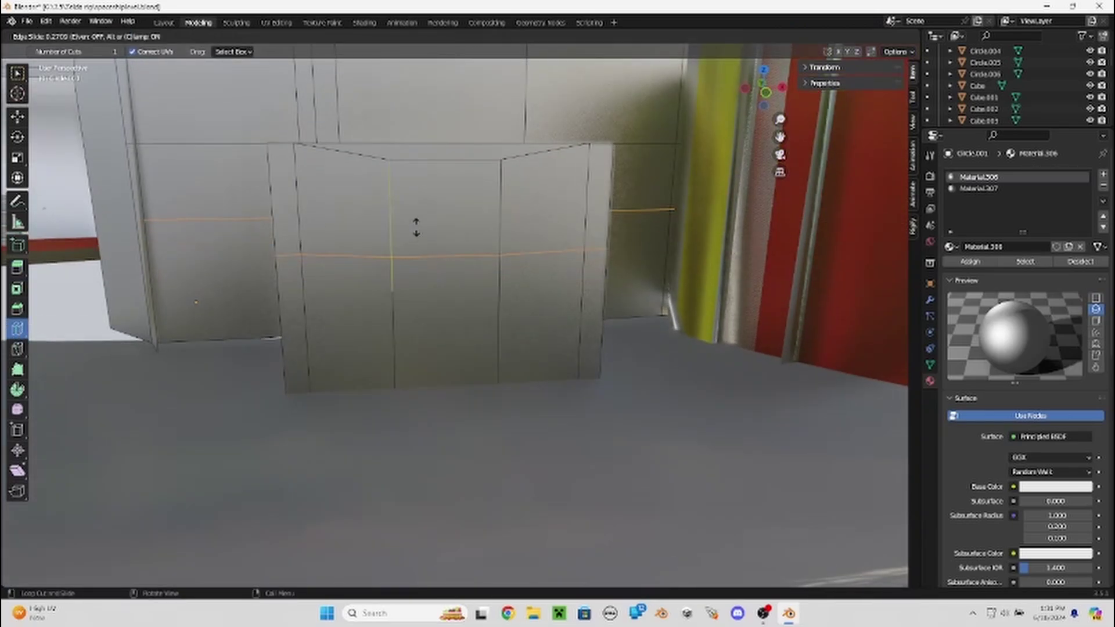
left_click(417, 223)
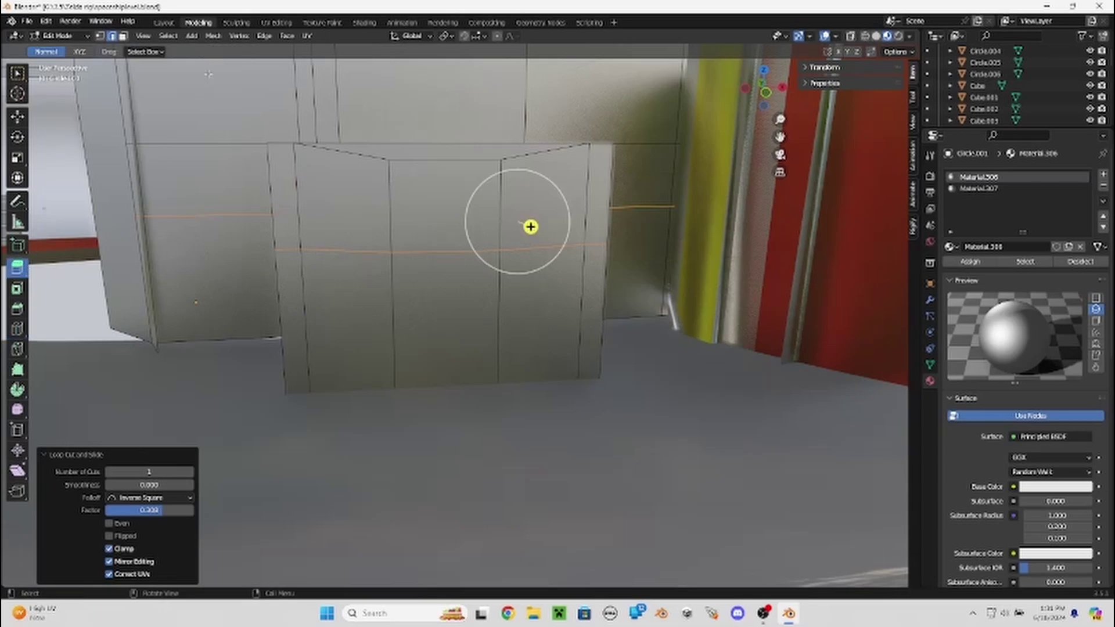
Delete the lower centre wall face to open a doorway, then select the next face.
left_click(459, 285)
middle_click_drag(451, 406, 424, 320)
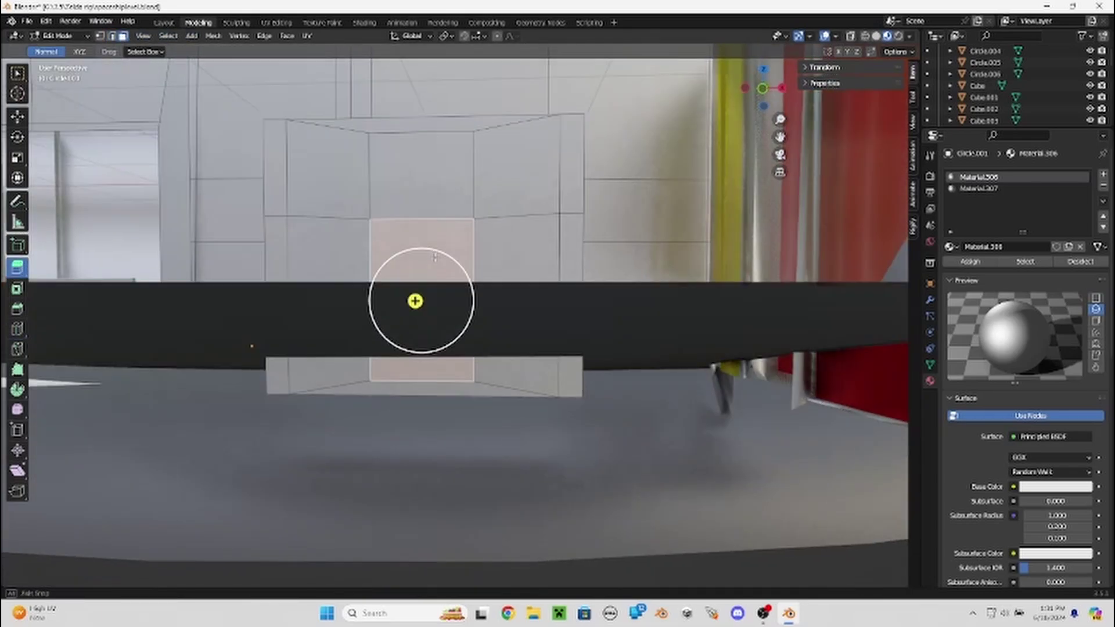
key("x")
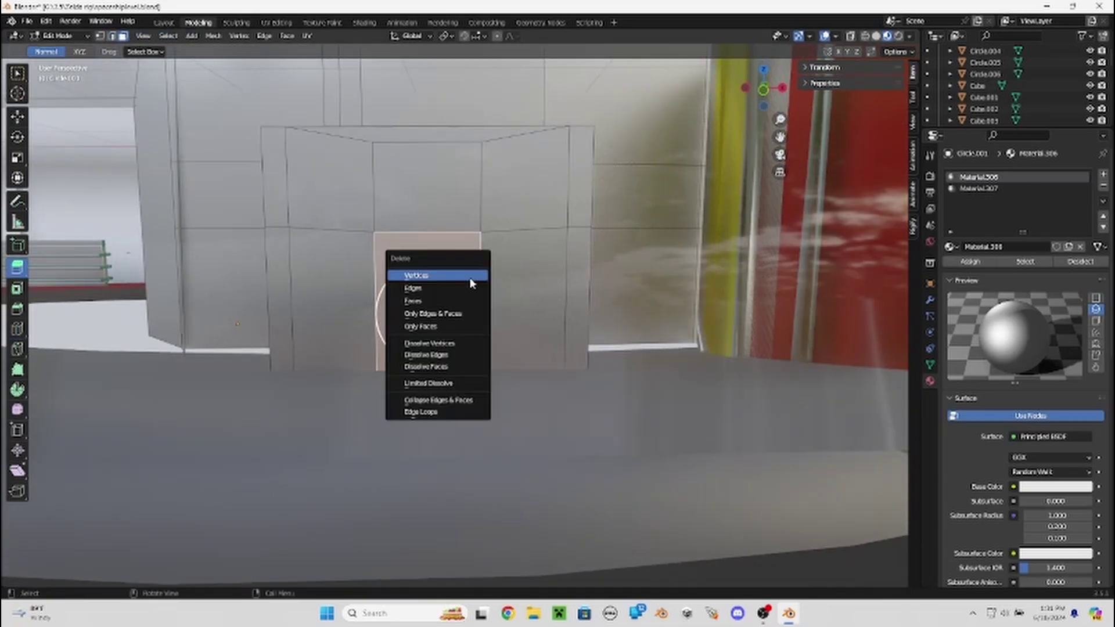
left_click(469, 302)
middle_click_drag(483, 301, 430, 320)
left_click(431, 320)
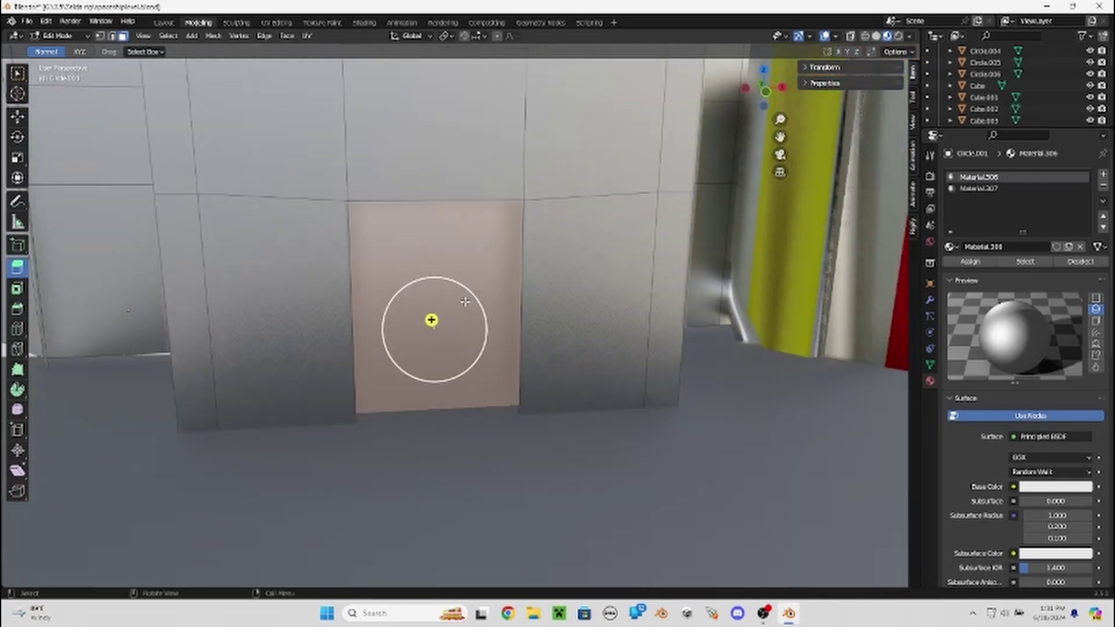
Delete the selected wall face and switch to edge selection.
key("x")
left_click(466, 297)
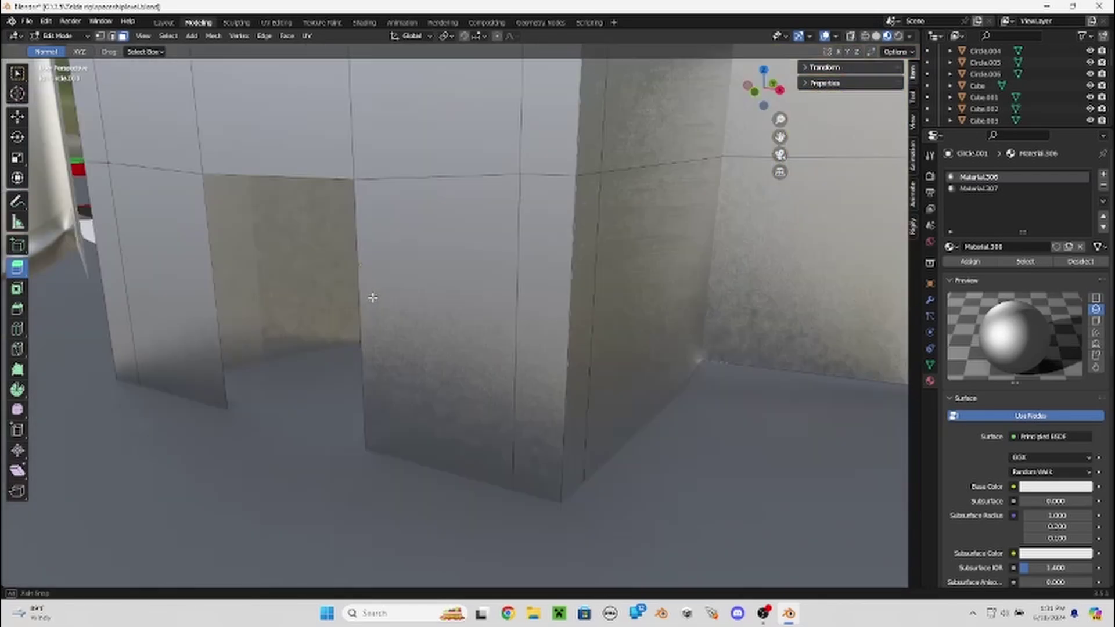
middle_click_drag(368, 299, 466, 274)
key("g")
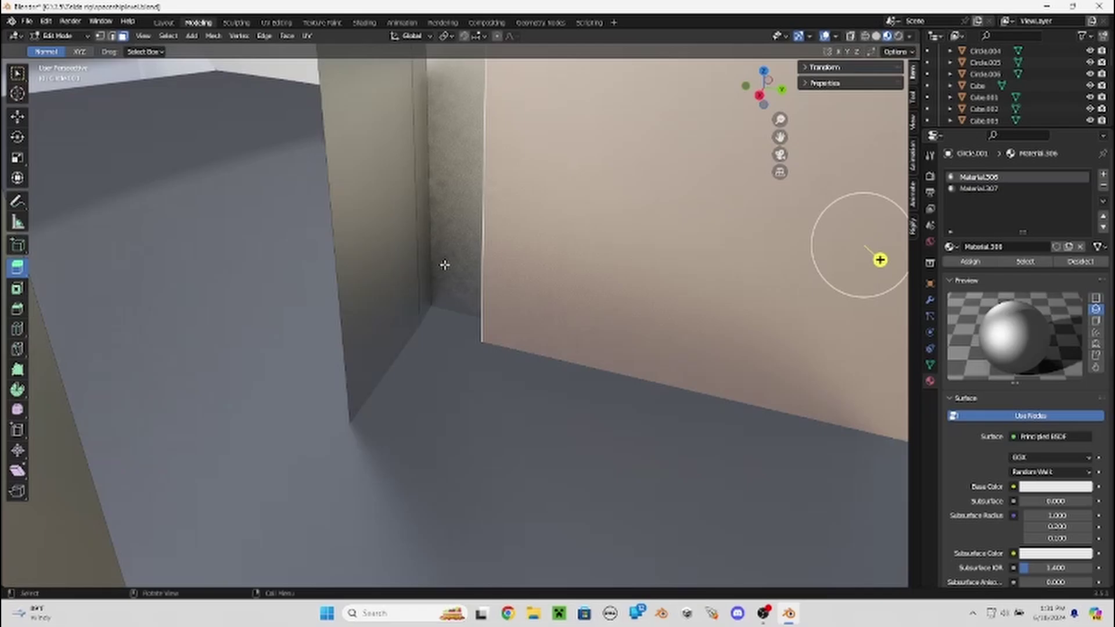
left_click(113, 36)
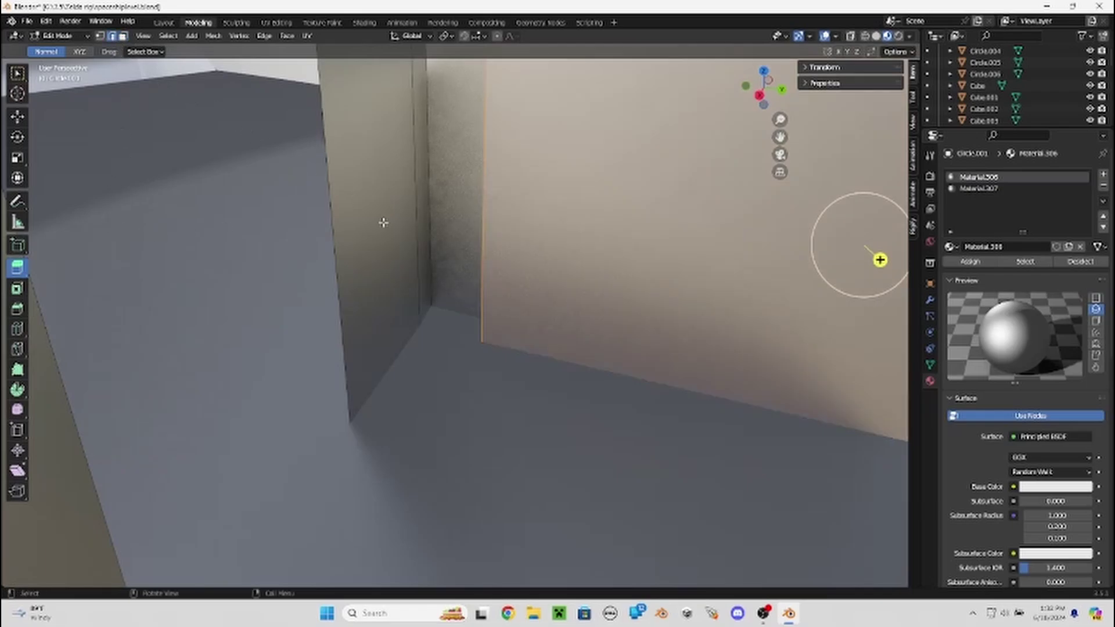
mouse_move(479, 201)
middle_mouse_down()
mouse_move(433, 207)
mouse_move(449, 225)
mouse_move(441, 296)
mouse_move(433, 324)
mouse_move(398, 353)
mouse_move(465, 326)
mouse_move(426, 357)
middle_mouse_up()
Extrude the doorway wall edge along the X axis, redoing the first attempt.
key("g")
key("x")
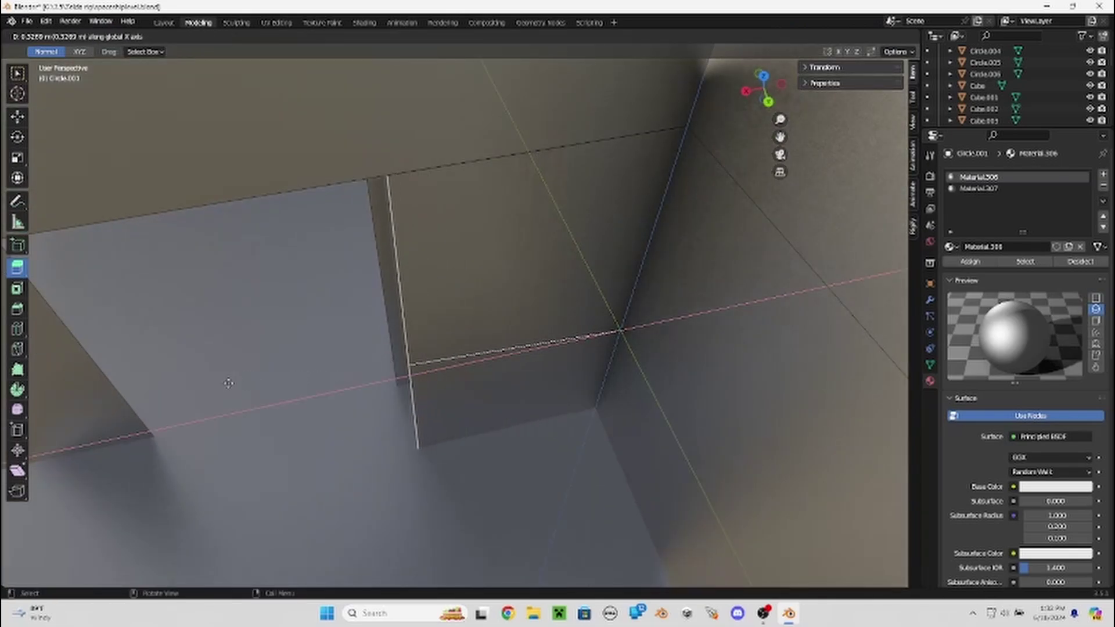
left_click(219, 386)
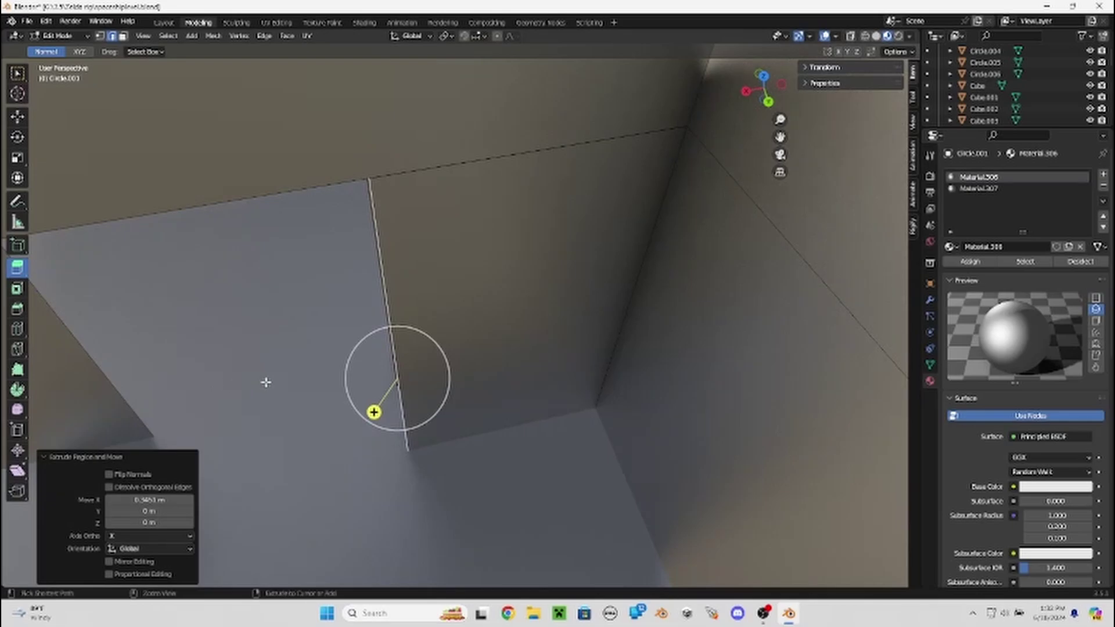
key("ctrl+z")
key("e")
key("x")
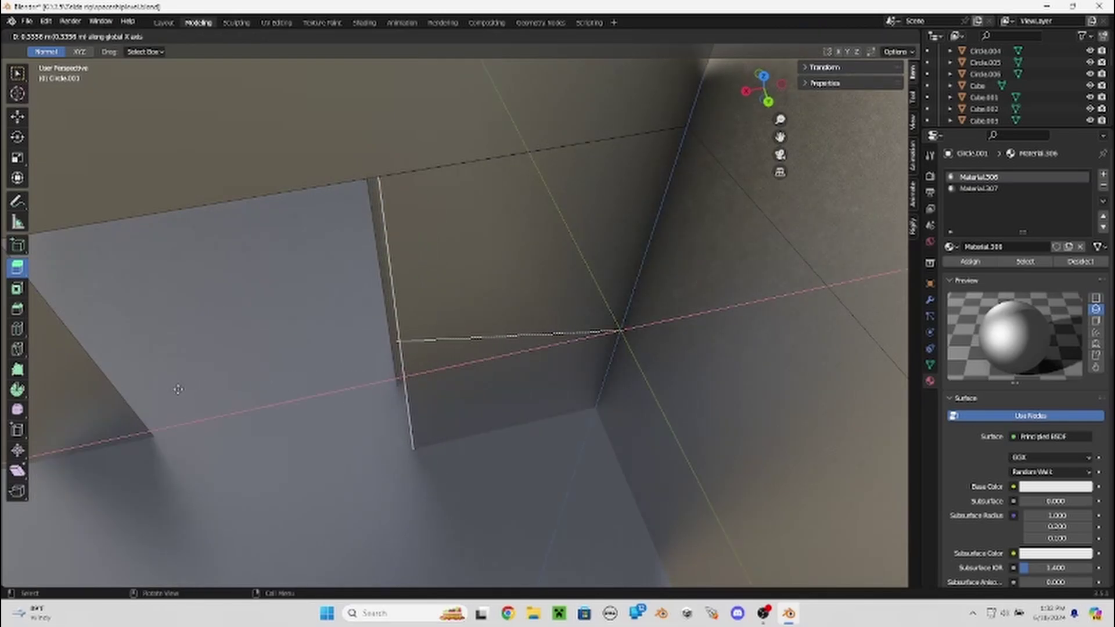
left_click(392, 342)
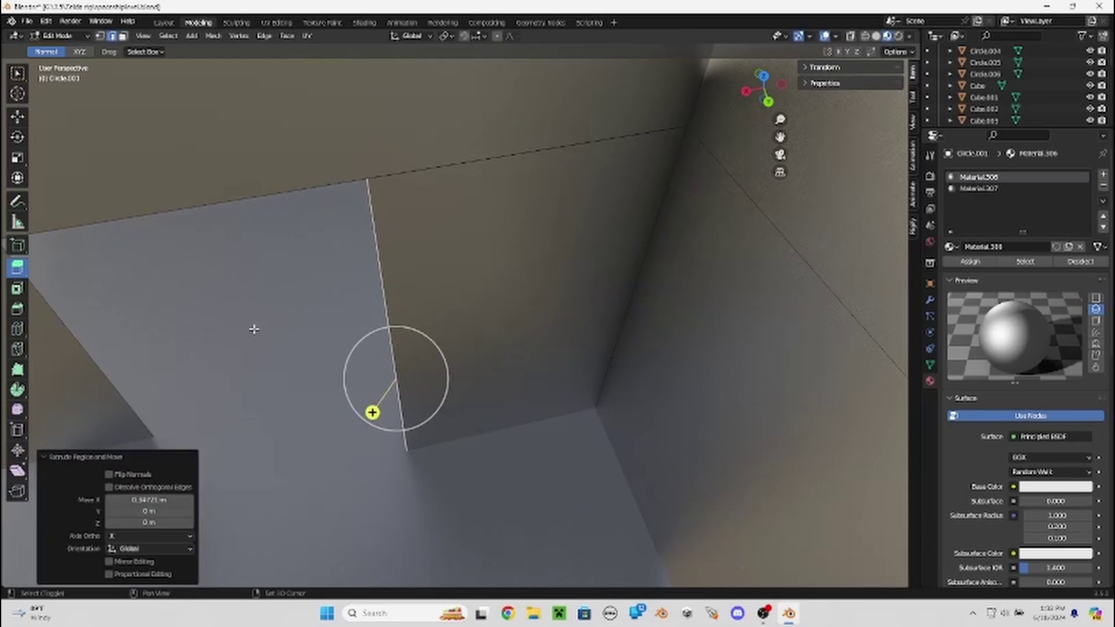
Move the opposite wall edge along X and extrude it along X.
middle_click_drag(372, 410, 638, 492)
middle_click_drag(235, 254, 284, 284)
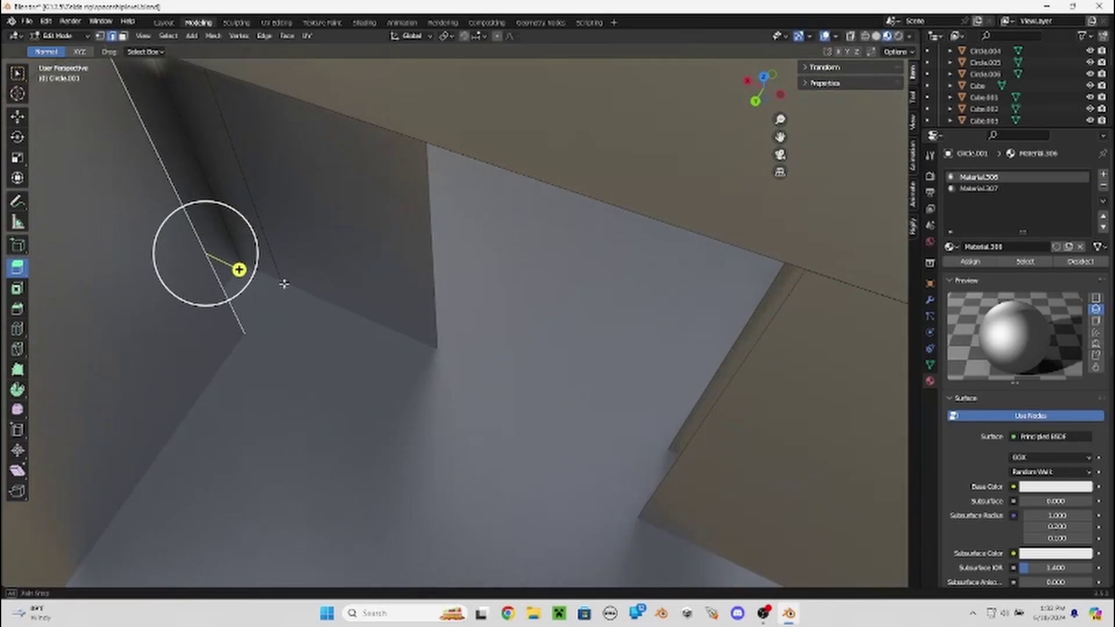
key("x")
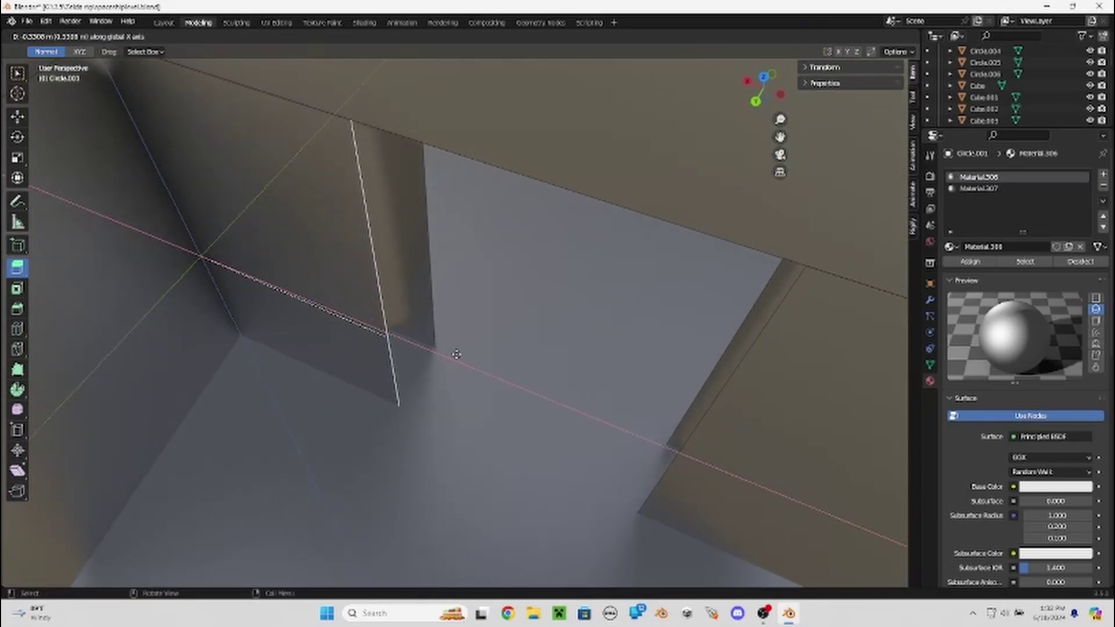
left_click(493, 364)
mouse_move(493, 364)
middle_mouse_down()
mouse_move(521, 306)
mouse_move(535, 309)
mouse_move(501, 331)
middle_mouse_up()
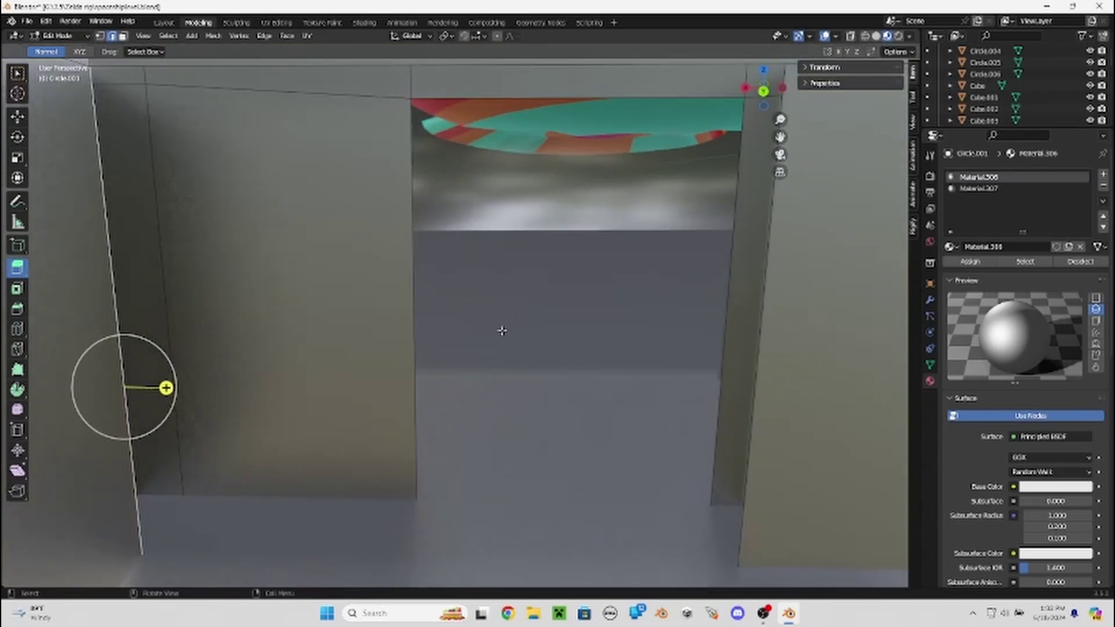
key("e")
key("x")
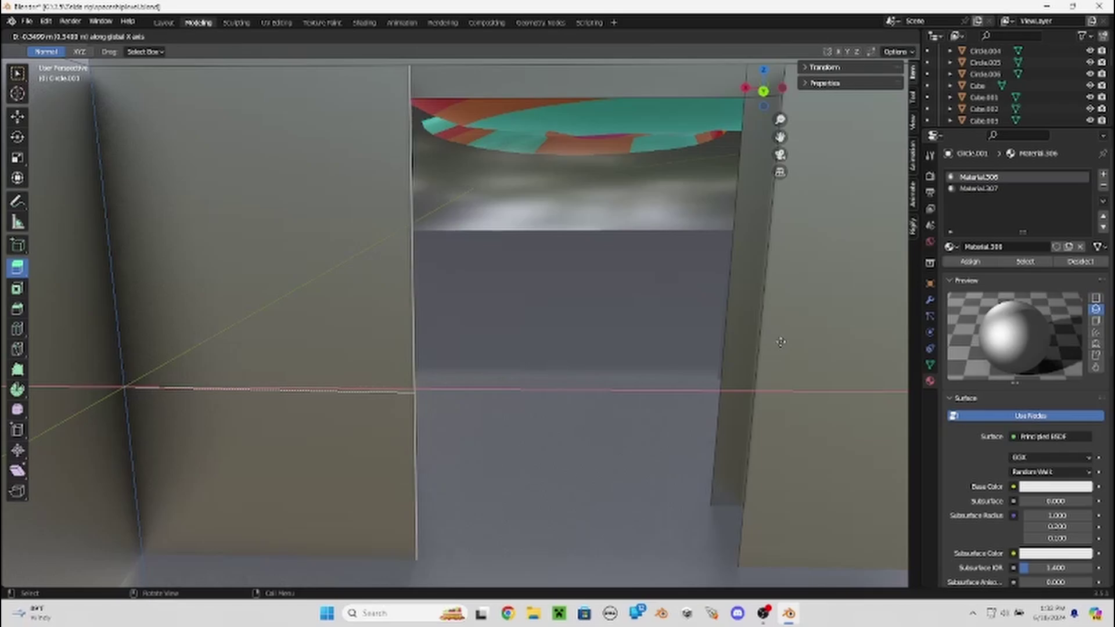
left_click(779, 343)
Confirm the edge position and begin another X-constrained move of the wall edge.
mouse_move(779, 344)
middle_mouse_down()
mouse_move(545, 305)
mouse_move(629, 312)
mouse_move(520, 311)
mouse_move(592, 335)
mouse_move(589, 373)
mouse_move(603, 380)
middle_mouse_up()
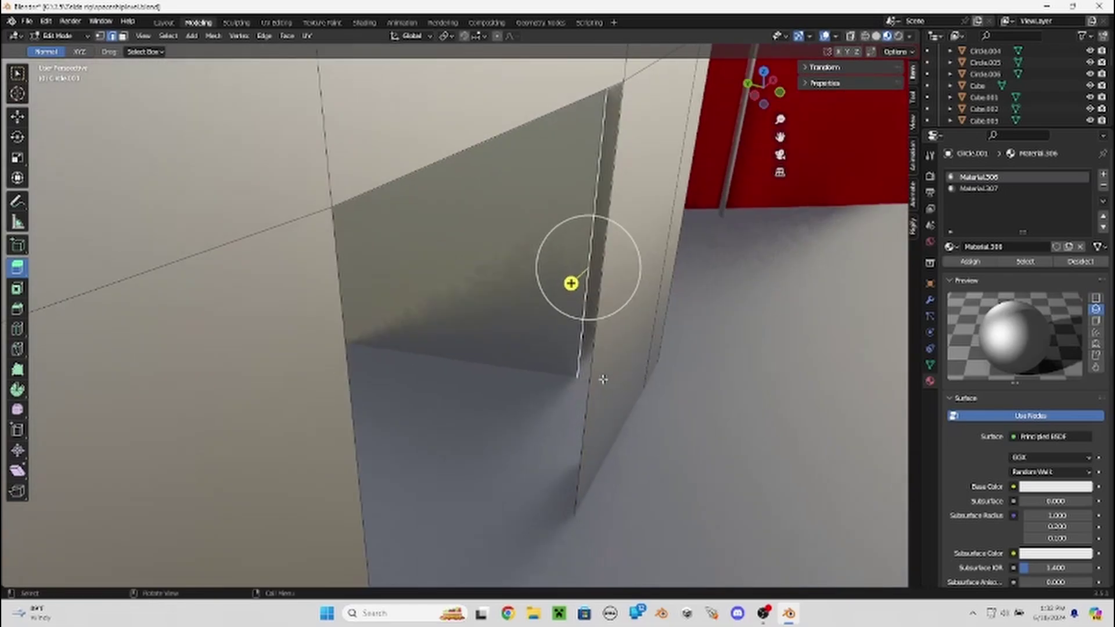
left_click(523, 401)
mouse_move(511, 381)
middle_mouse_down()
mouse_move(607, 393)
mouse_move(561, 378)
mouse_move(498, 391)
middle_mouse_up()
key("g")
key("x")
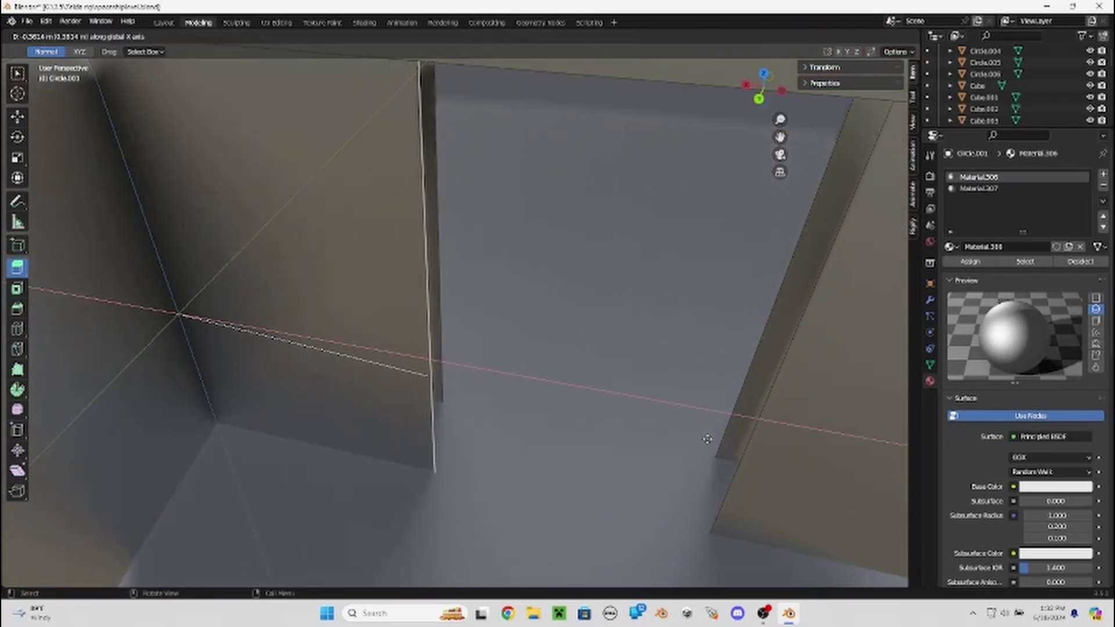
Finish the extrusion at -0.3483 m and bridge the right wall edges with a face.
left_click(698, 435)
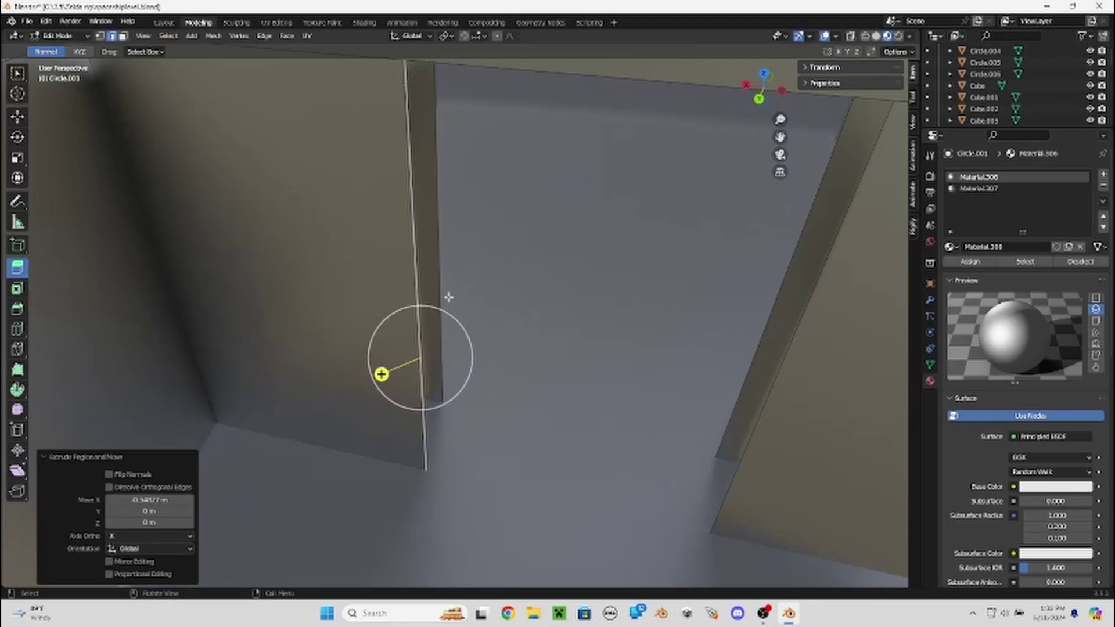
left_click(439, 271)
right_click(428, 299)
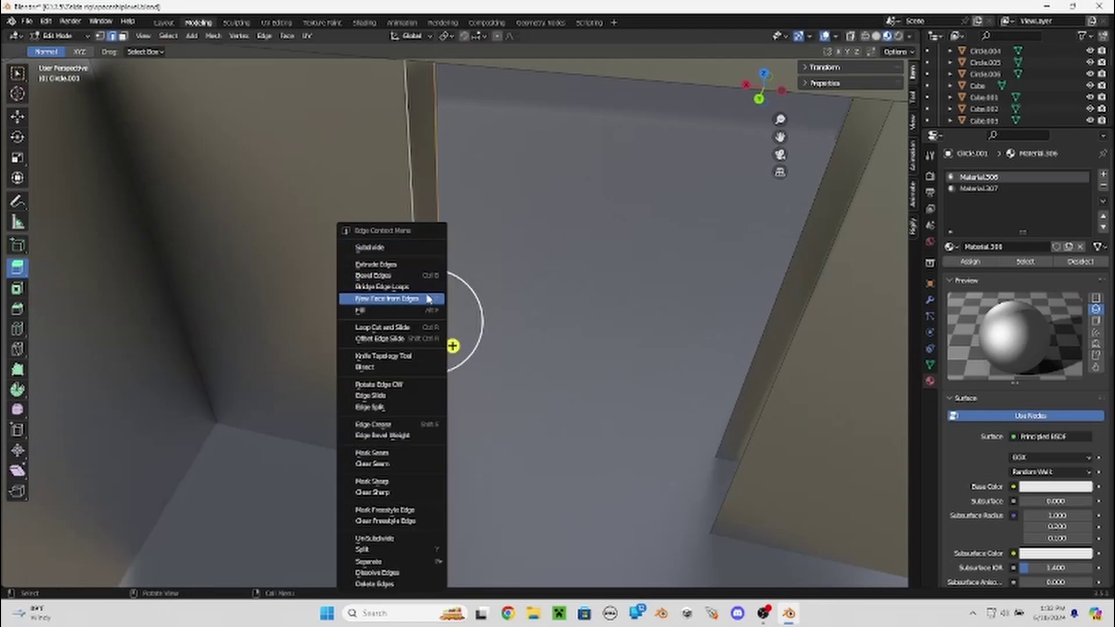
left_click(402, 311)
right_click(437, 240)
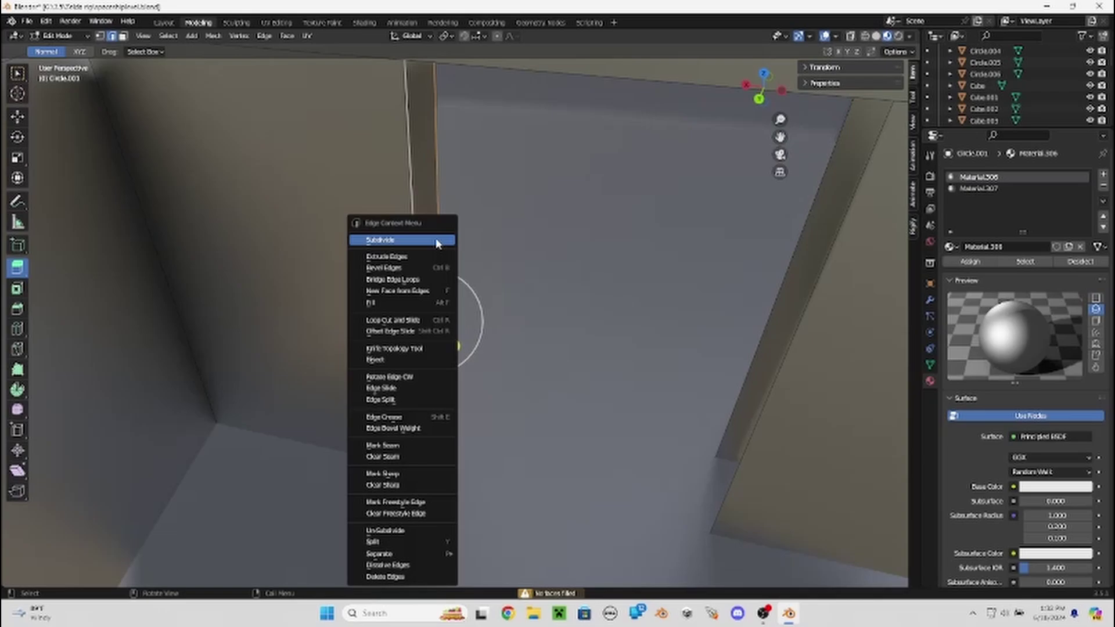
left_click(418, 283)
Bridge the left and right wall edges into a single face.
mouse_move(490, 279)
middle_mouse_down()
mouse_move(741, 318)
mouse_move(642, 256)
middle_mouse_up()
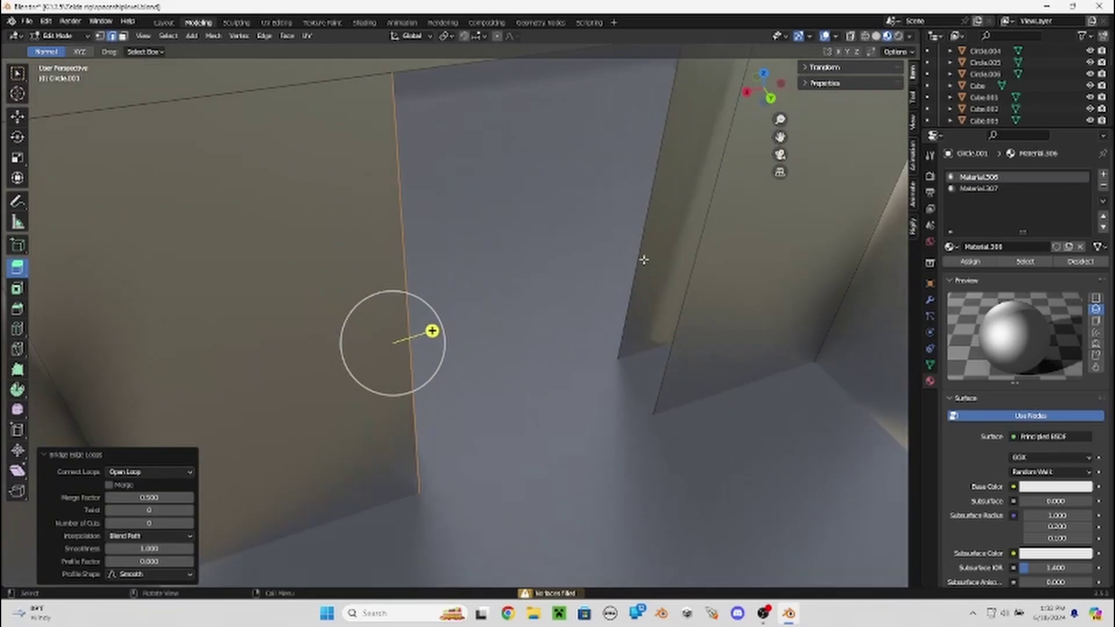
left_click(673, 273, "shift")
left_click(690, 285, "shift")
right_click(679, 282)
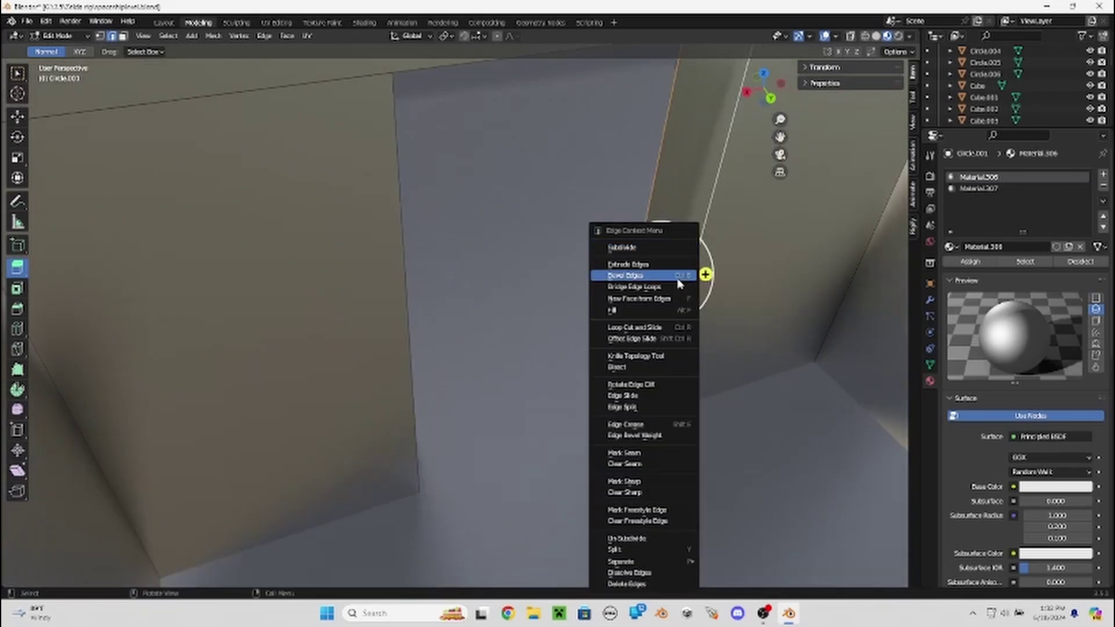
left_click(654, 287)
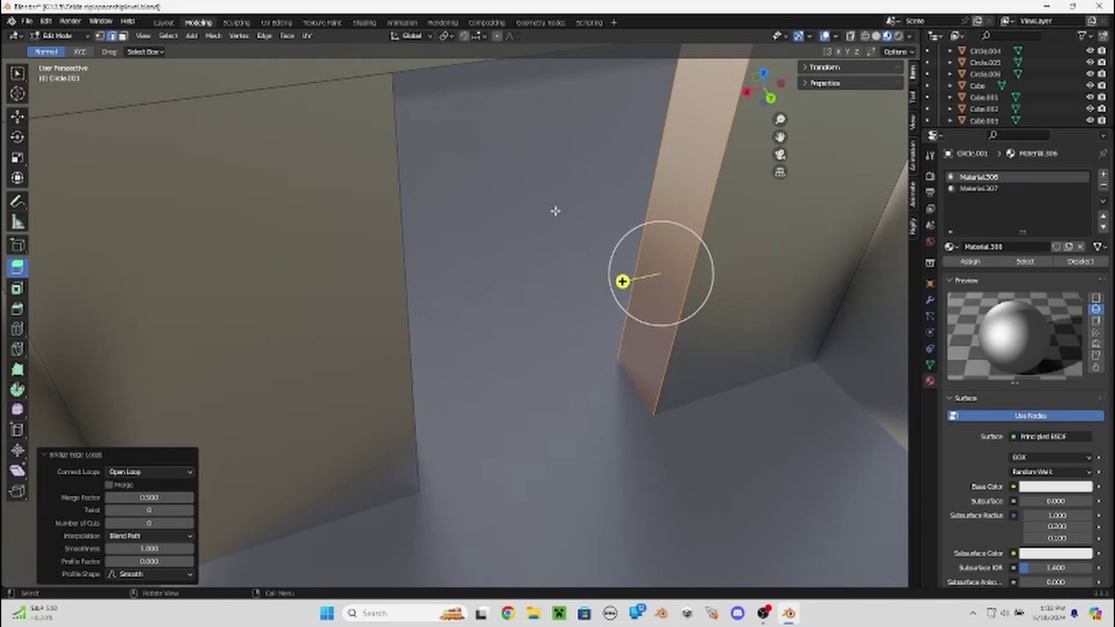
Bridge the edges above the window opening and leave Edit Mode.
mouse_move(622, 281)
middle_mouse_down()
mouse_move(662, 398)
mouse_move(722, 393)
mouse_move(776, 366)
middle_mouse_up()
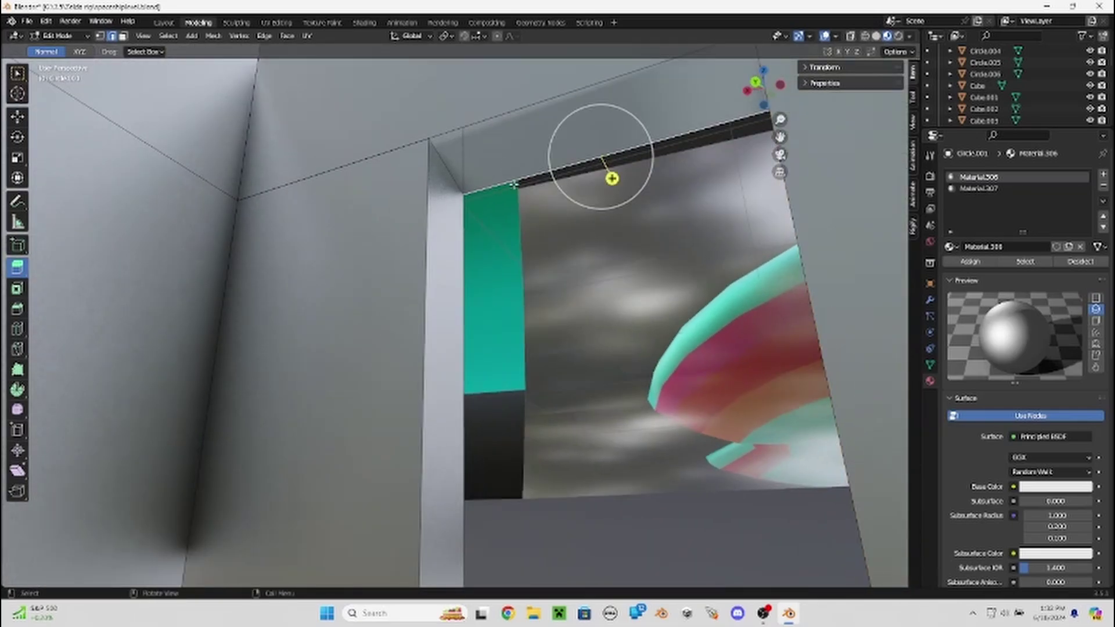
right_click(480, 158)
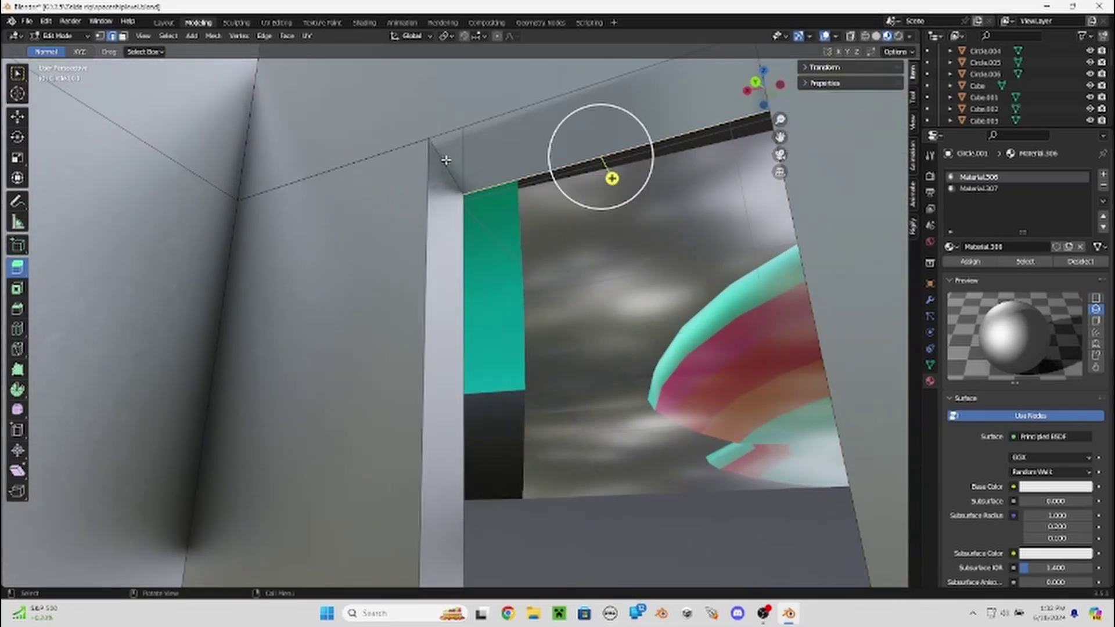
middle_click_drag(447, 161, 641, 183)
right_click(556, 189)
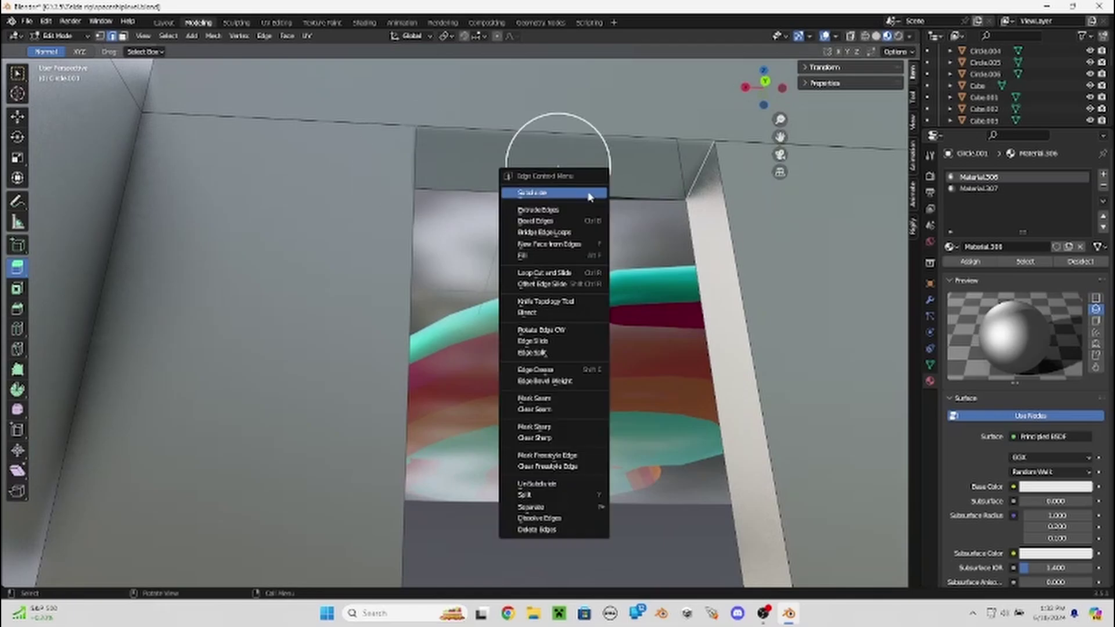
left_click(574, 236)
mouse_move(579, 248)
middle_mouse_down()
mouse_move(597, 262)
mouse_move(664, 259)
mouse_move(547, 250)
mouse_move(500, 209)
mouse_move(450, 219)
mouse_move(432, 203)
mouse_move(504, 293)
mouse_move(429, 236)
middle_mouse_up()
key("Tab")
key("Tab")
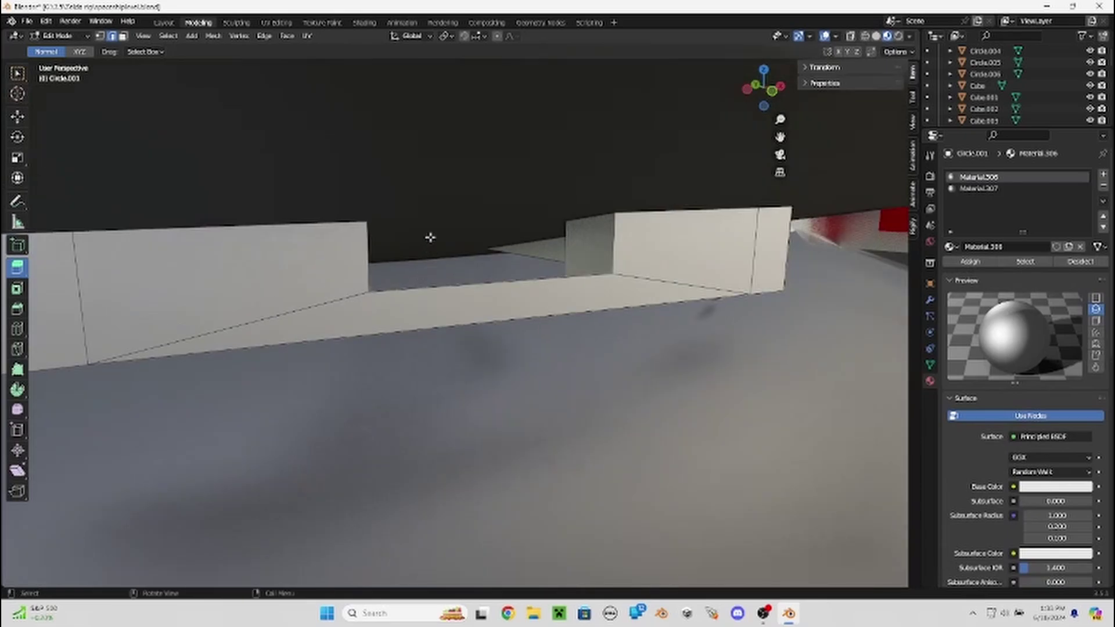
Extrude the block's top rim edge upward, then about 1.099 m along X into a ledge.
mouse_move(189, 223)
middle_mouse_down()
mouse_move(323, 239)
mouse_move(135, 210)
mouse_move(221, 261)
mouse_move(288, 281)
mouse_move(412, 212)
mouse_move(349, 244)
middle_mouse_up()
scroll(348, 244, "up", 5)
scroll(175, 250, "up", 2)
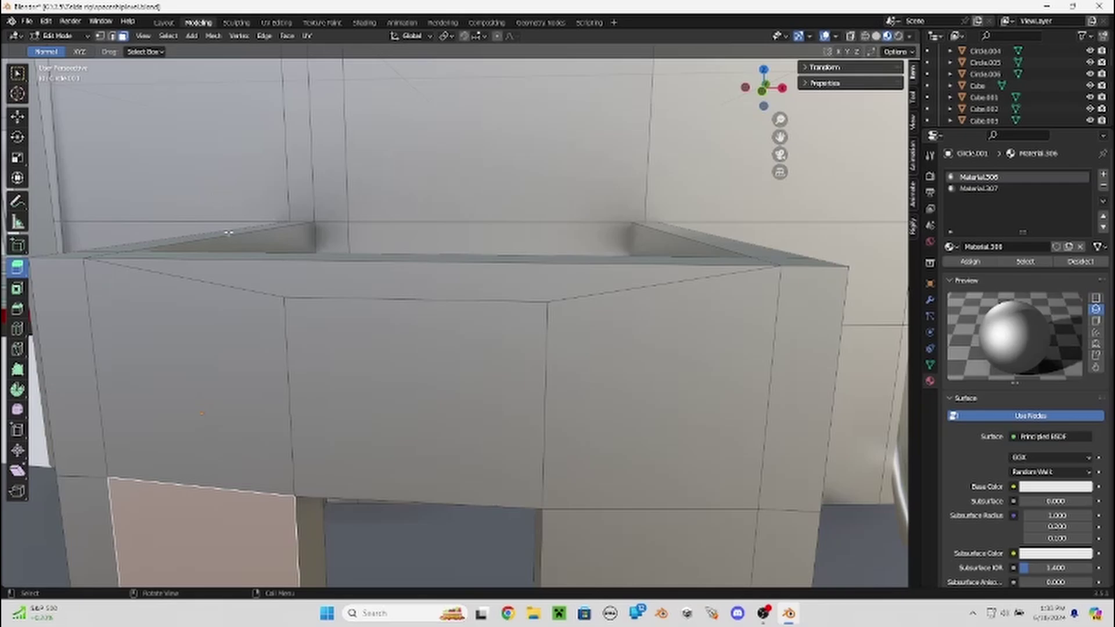
left_click(229, 234)
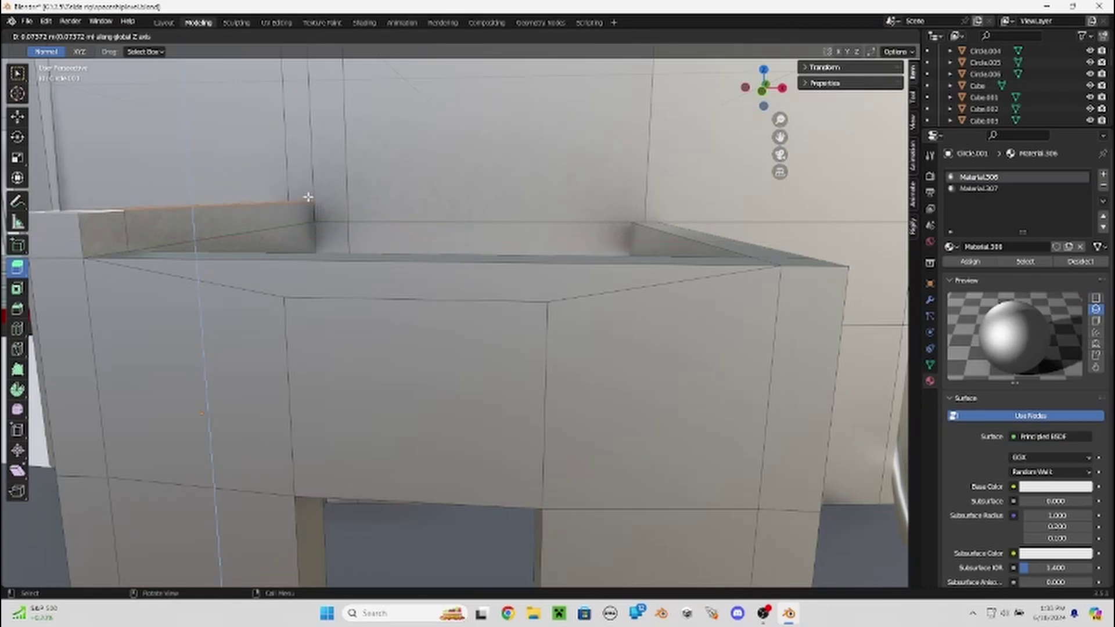
left_click(307, 198)
left_click(279, 224)
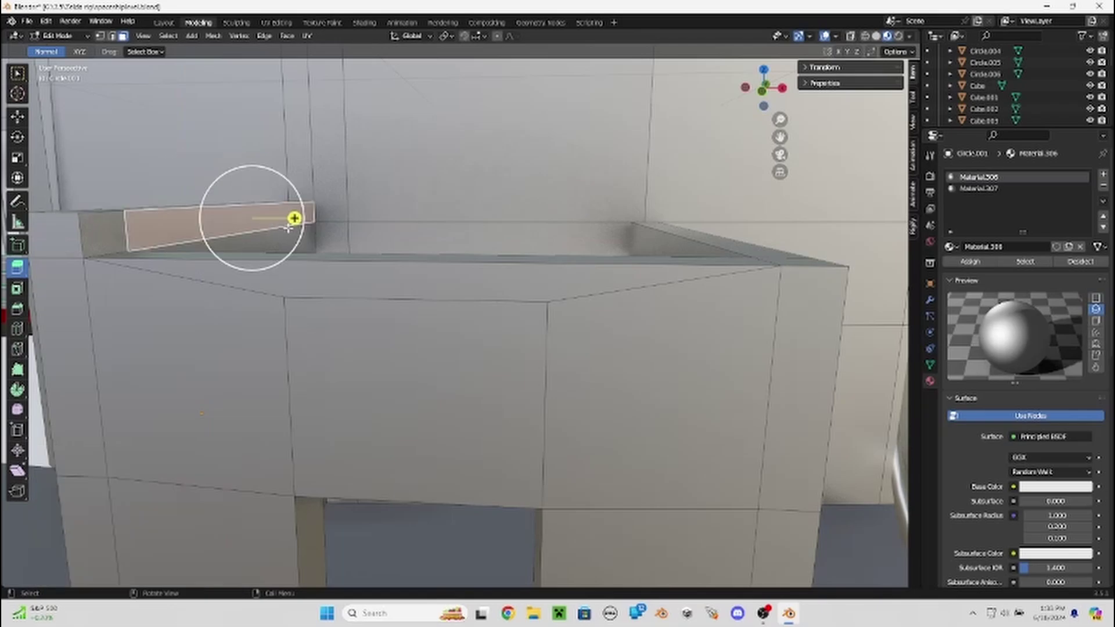
middle_click_drag(294, 226, 304, 227)
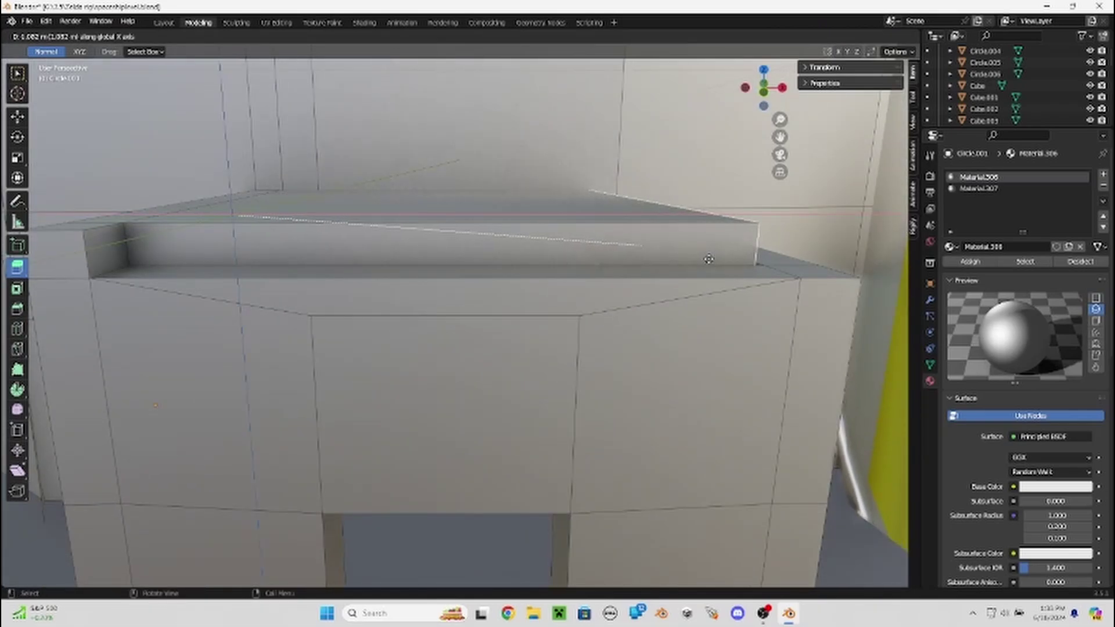
left_click(715, 257)
Delete the selected corner face of the ledge.
mouse_move(715, 257)
middle_mouse_down()
mouse_move(279, 214)
mouse_move(85, 289)
mouse_move(430, 299)
middle_mouse_up()
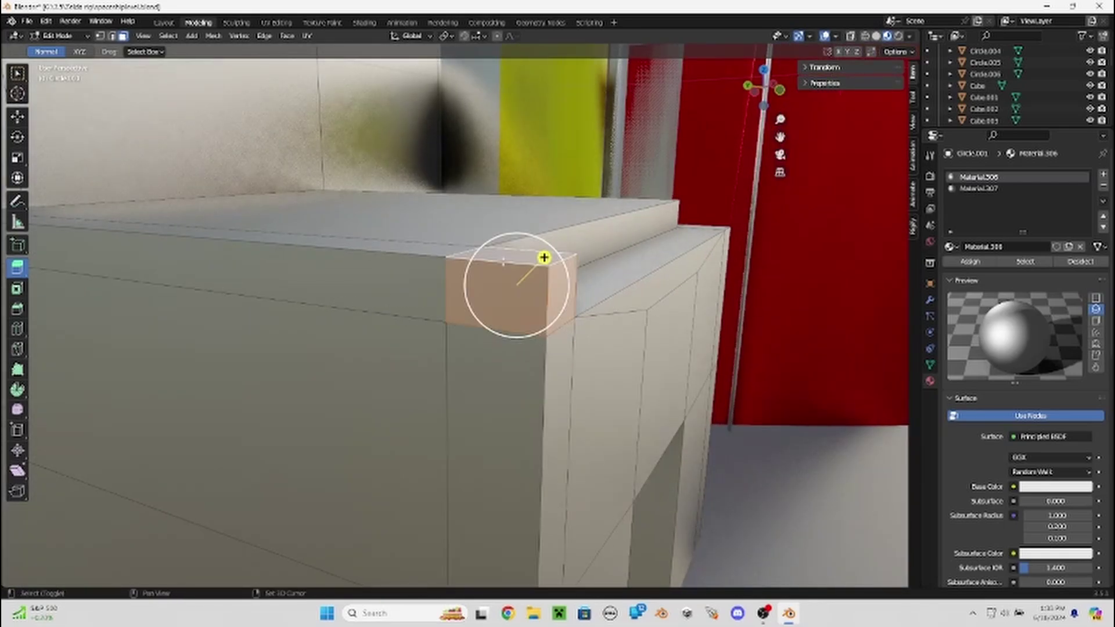
mouse_move(516, 284)
middle_mouse_down()
mouse_move(81, 236)
mouse_move(108, 225)
middle_mouse_up()
mouse_move(54, 201)
middle_mouse_down()
mouse_move(206, 214)
mouse_move(422, 327)
middle_mouse_up()
key("x")
left_click(184, 218)
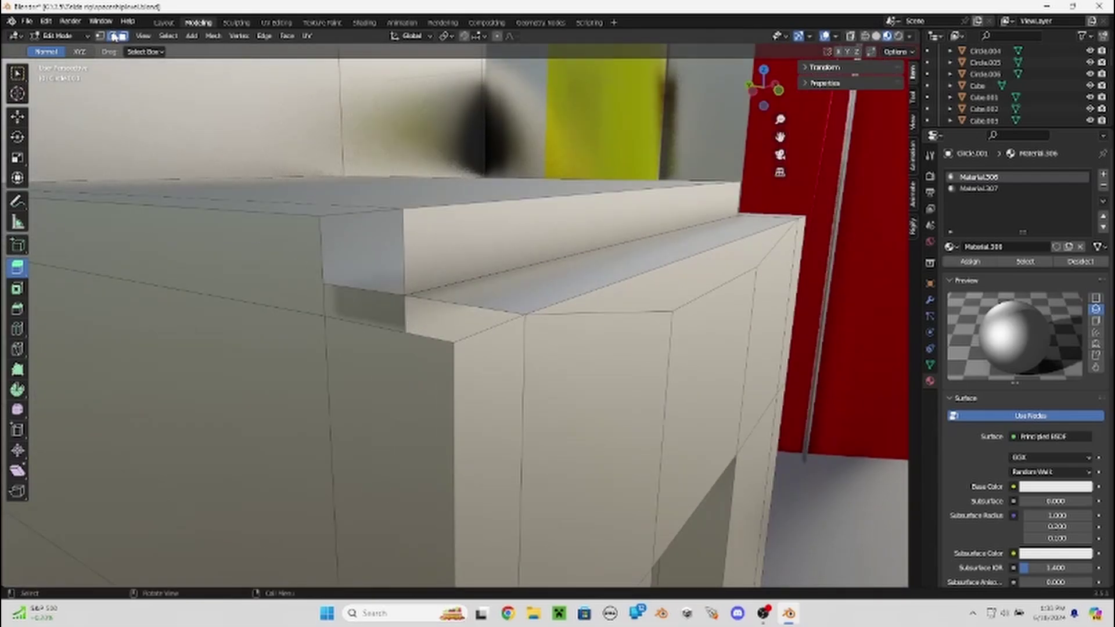
Fill the ledge's corner gap with a face and bridge the remaining open edge loops.
right_click(380, 317)
left_click(387, 297)
left_click(433, 248)
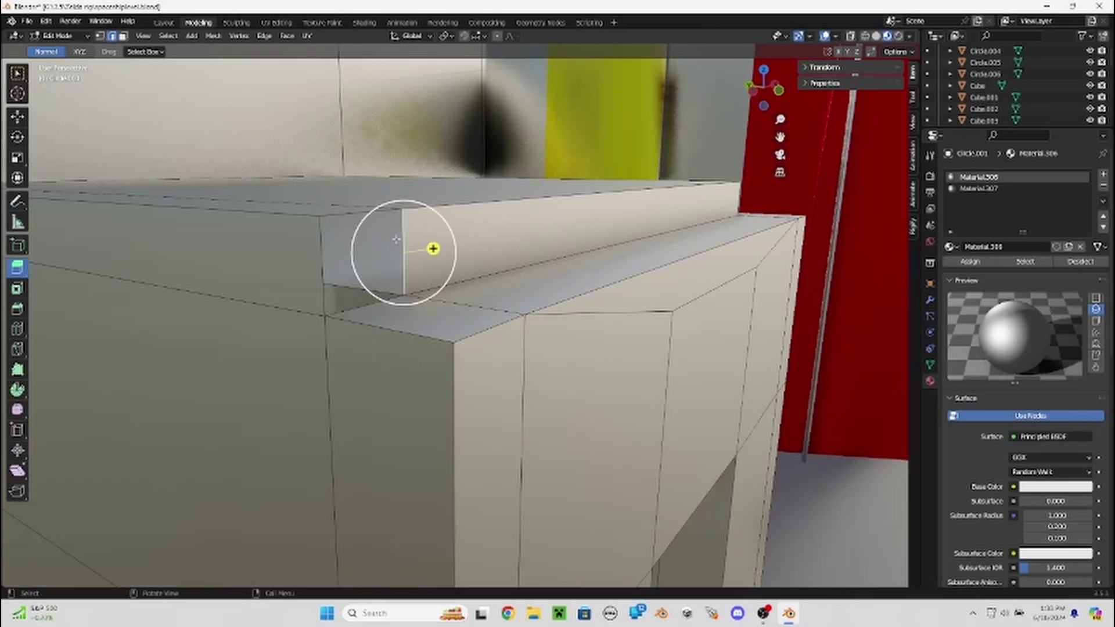
right_click(326, 266)
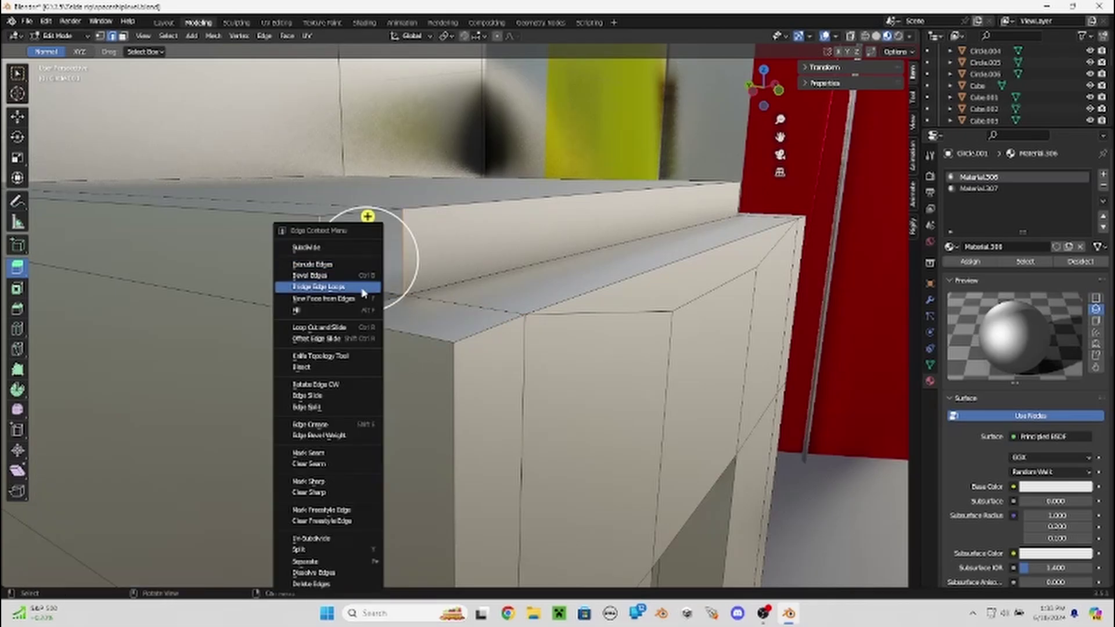
left_click(349, 287)
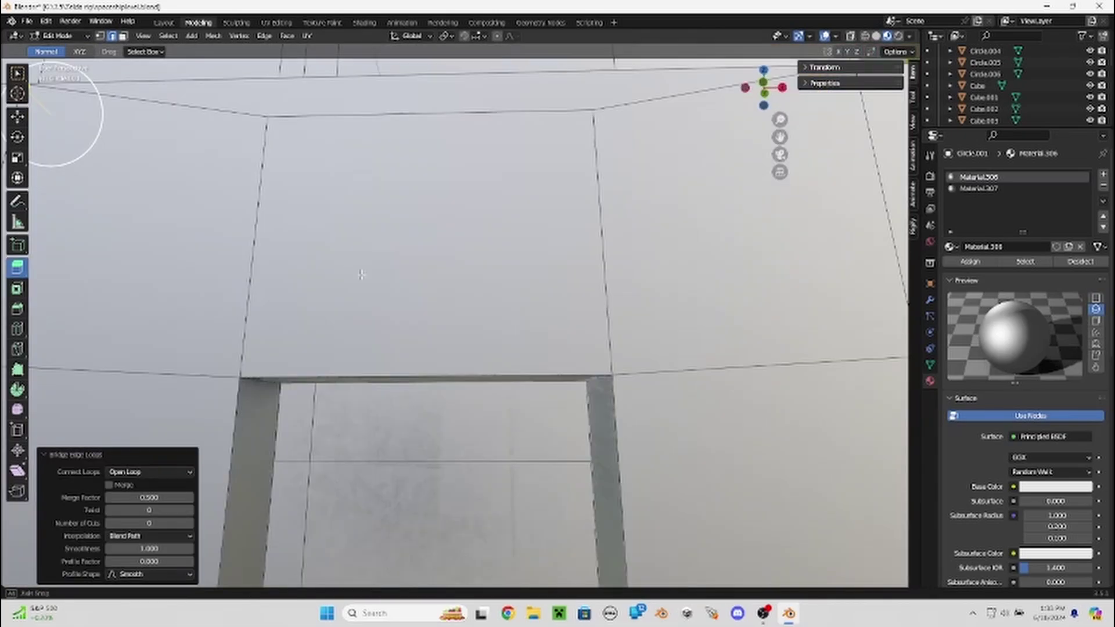
mouse_move(125, 99)
middle_mouse_down("shift")
mouse_move(466, 355)
mouse_move(377, 233)
mouse_move(304, 244)
mouse_move(386, 247)
middle_mouse_up("shift")
scroll(466, 354, "down", 5)
scroll(378, 233, "down", 3)
Switch to Object Mode and zoom around the box beside the red wall to inspect the partition.
key("Tab")
scroll(466, 251, "up", 4)
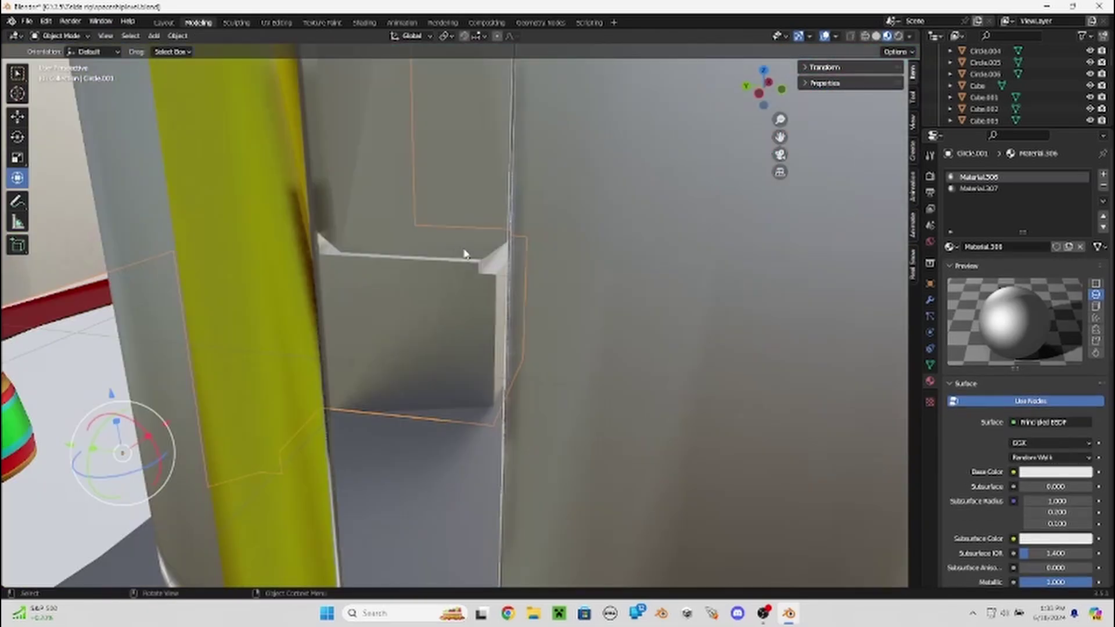
mouse_move(465, 251)
middle_mouse_down()
mouse_move(518, 270)
mouse_move(438, 241)
mouse_move(583, 212)
mouse_move(575, 248)
mouse_move(598, 251)
mouse_move(550, 242)
mouse_move(447, 277)
mouse_move(411, 261)
mouse_move(356, 275)
mouse_move(485, 269)
mouse_move(490, 244)
mouse_move(333, 225)
mouse_move(540, 232)
mouse_move(493, 237)
mouse_move(573, 228)
mouse_move(586, 255)
mouse_move(617, 267)
mouse_move(499, 221)
mouse_move(522, 226)
mouse_move(590, 200)
mouse_move(563, 226)
mouse_move(642, 229)
mouse_move(598, 250)
mouse_move(428, 253)
mouse_move(490, 281)
mouse_move(500, 341)
mouse_move(418, 350)
mouse_move(443, 301)
mouse_move(490, 440)
mouse_move(507, 411)
mouse_move(538, 398)
mouse_move(488, 64)
mouse_move(486, 478)
mouse_move(476, 393)
mouse_move(406, 371)
mouse_move(384, 351)
mouse_move(392, 371)
mouse_move(232, 346)
mouse_move(201, 358)
mouse_move(639, 378)
mouse_move(689, 340)
middle_mouse_up()
scroll(519, 270, "down", 5)
scroll(466, 262, "down", 4)
scroll(575, 249, "up", 4)
scroll(575, 250, "up", 2)
scroll(577, 254, "up", 2)
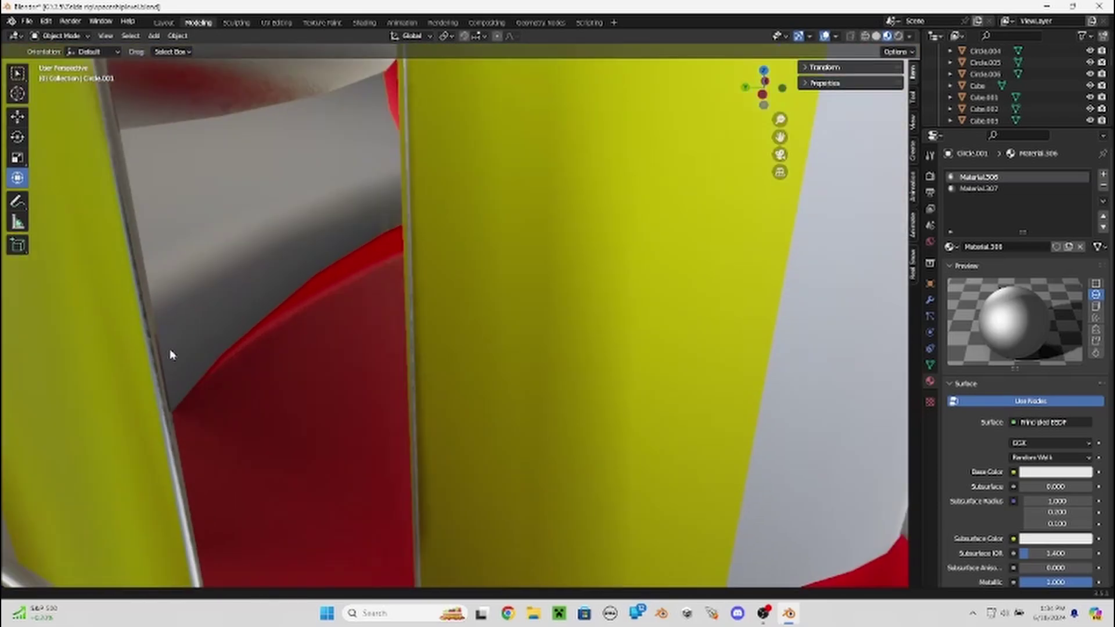